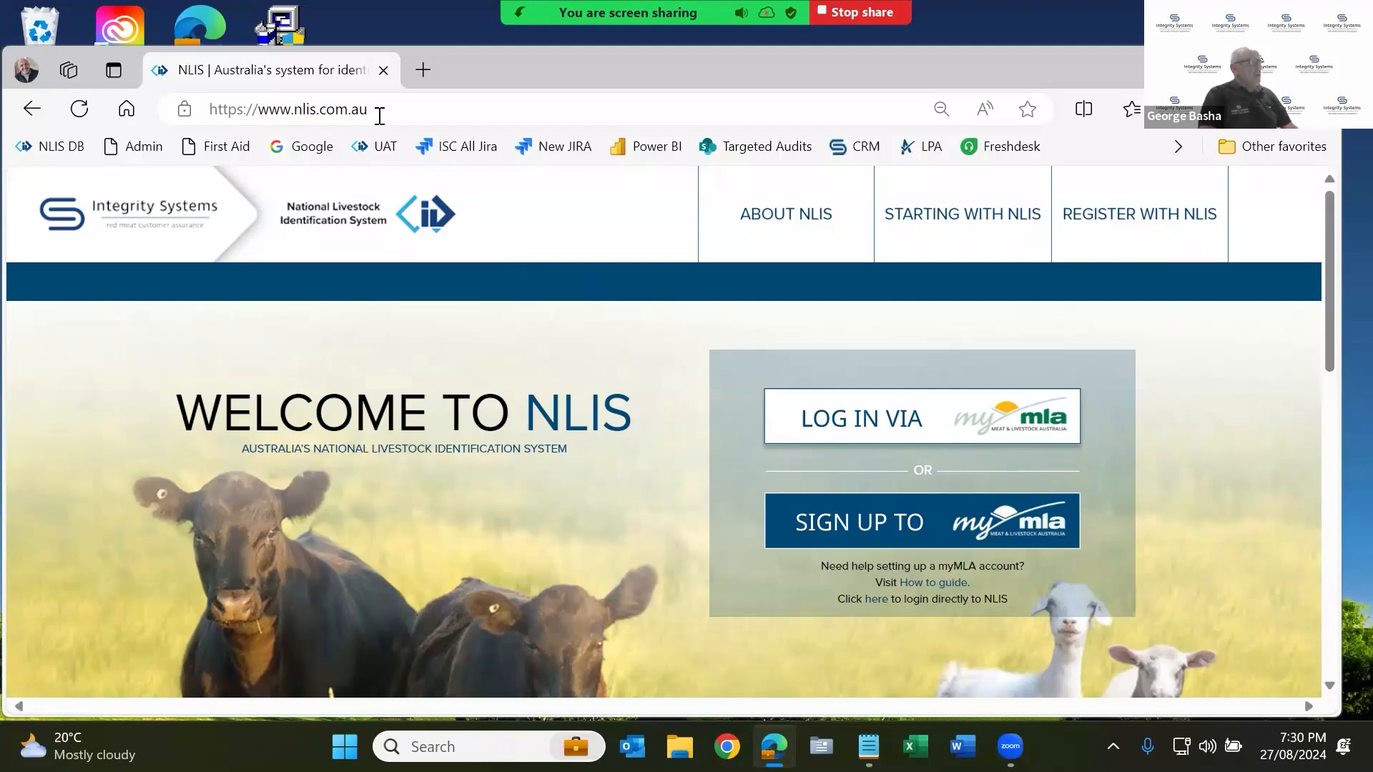
Log in via myMLA with the account password to reach the myMLA dashboard.
left_click(897, 433)
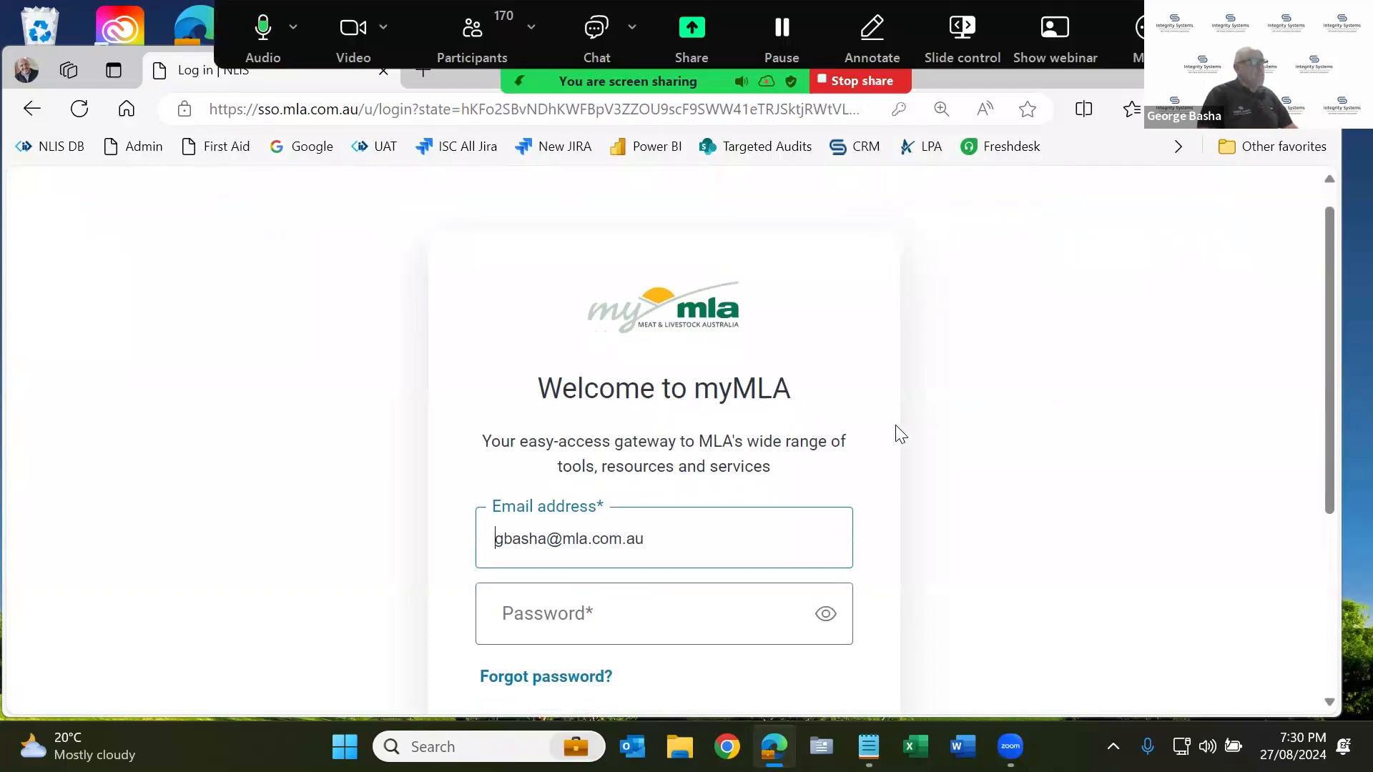
scroll(899, 433, "down", 3)
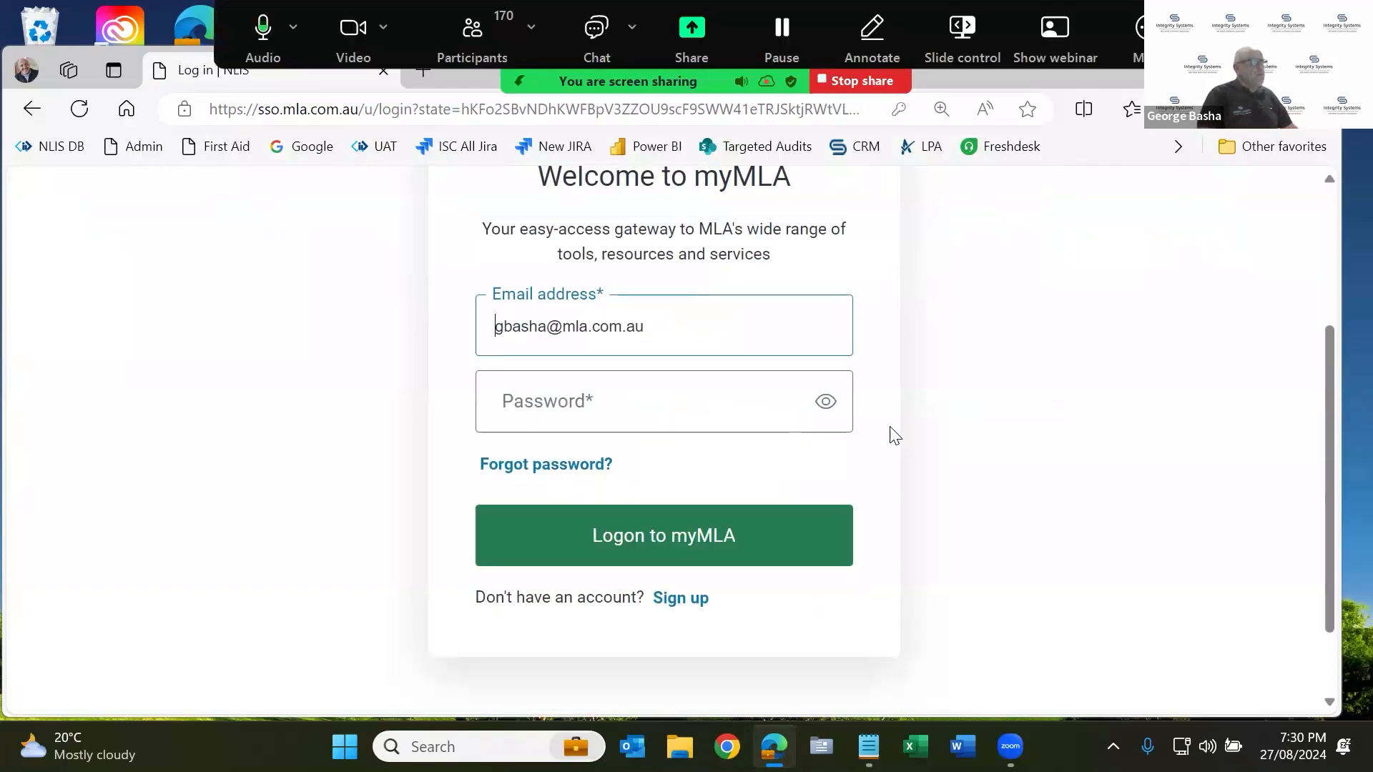
left_click(746, 541)
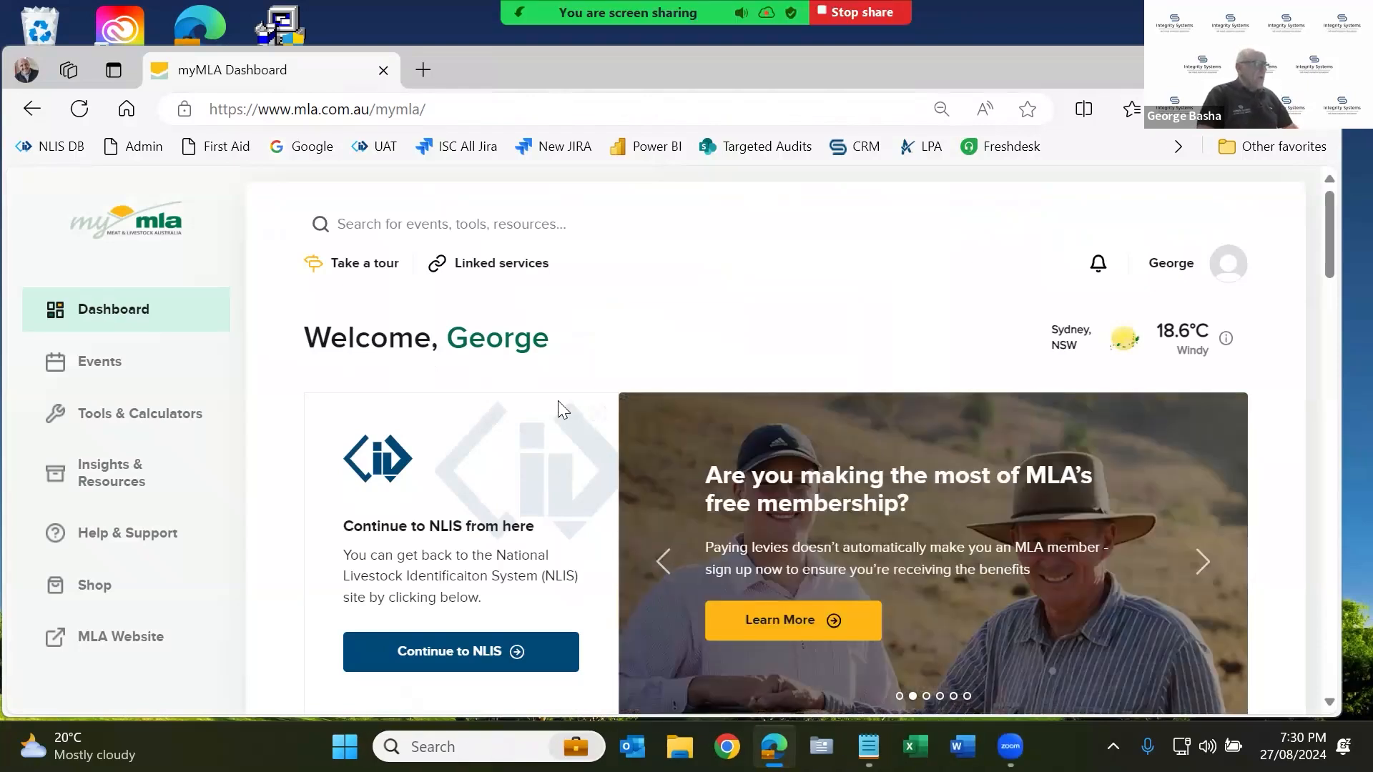
scroll(557, 400, "down", 1)
scroll(510, 378, "up", 1)
Continue from the myMLA dashboard to NLIS Account Selection, which lists three linked user IDs.
scroll(512, 385, "down", 2)
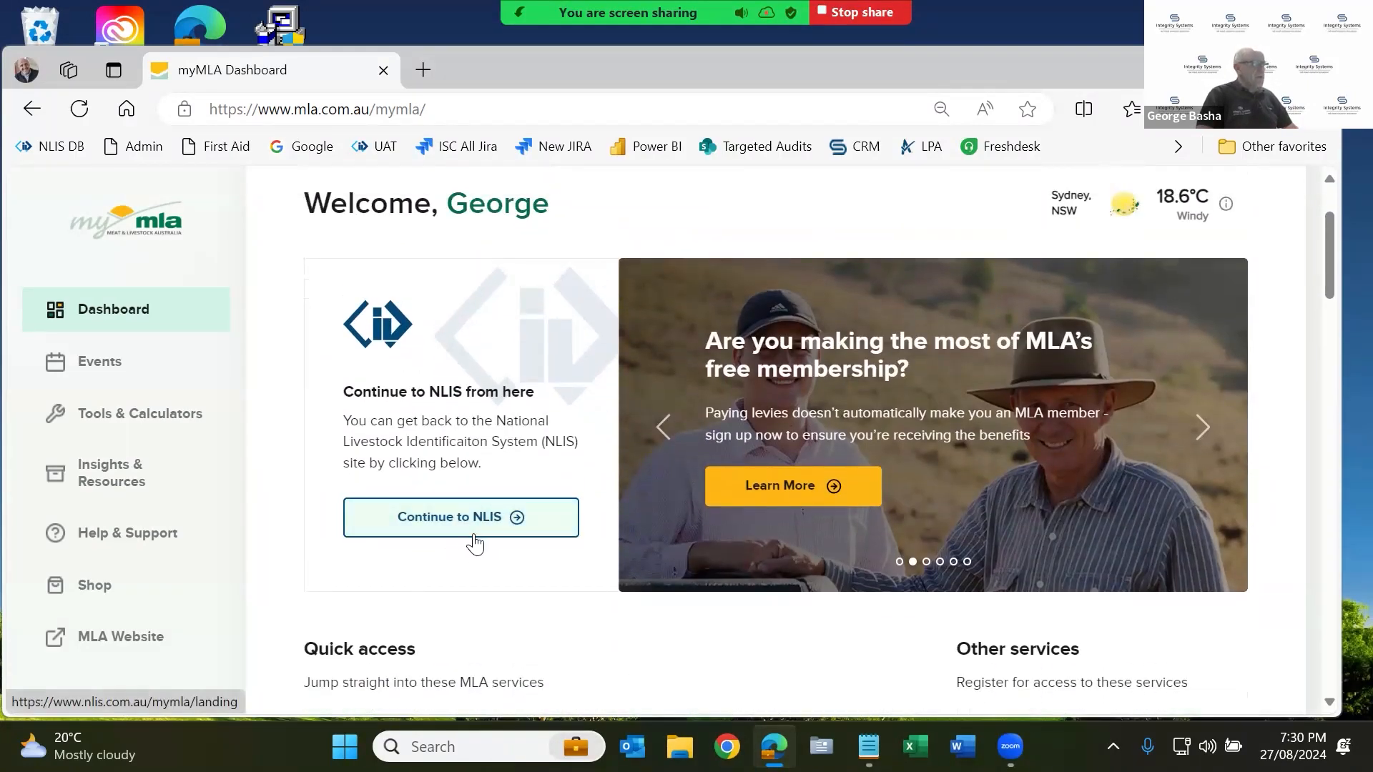
left_click_drag(1331, 256, 1329, 313)
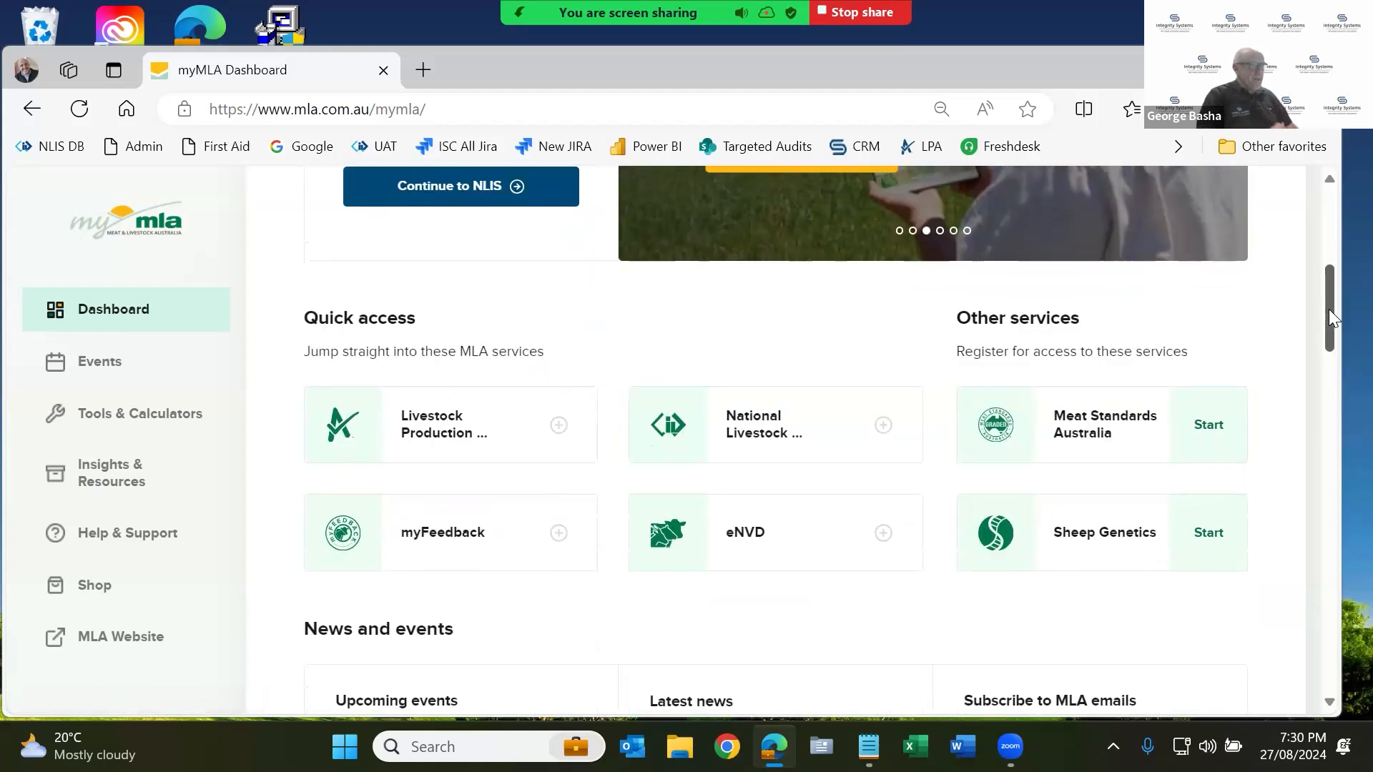
left_click_drag(1329, 309, 1333, 229)
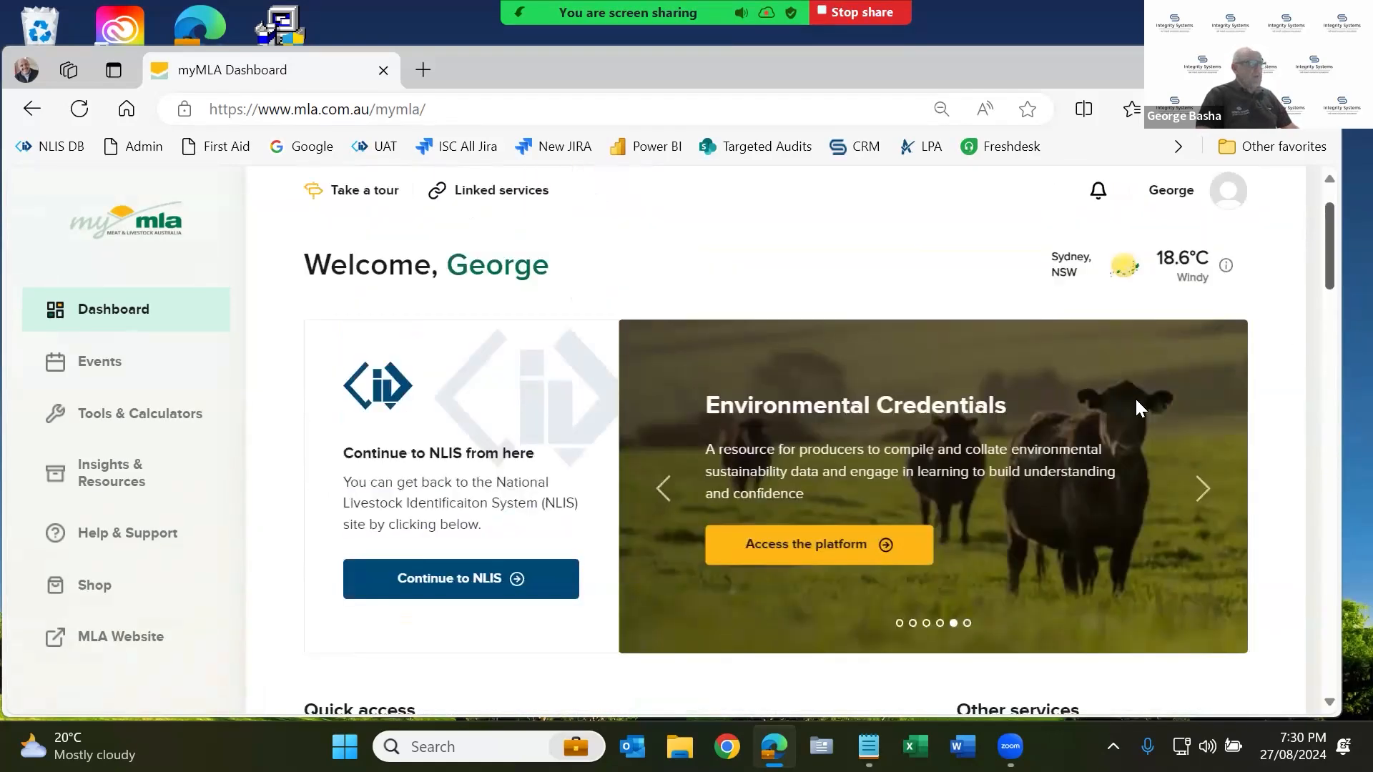
left_click(459, 578)
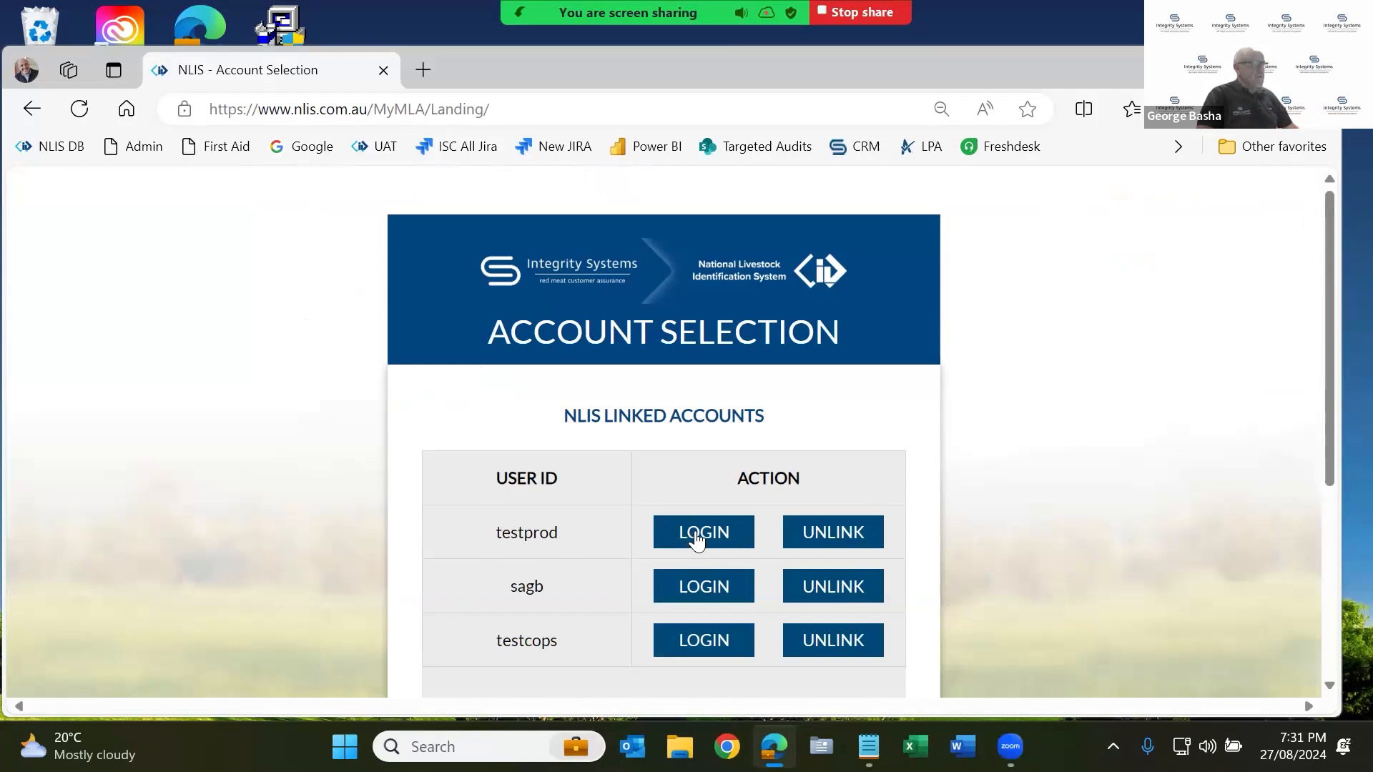
Log into the first linked NLIS account and check the livestock list, keeping Cattle.
left_click(720, 535)
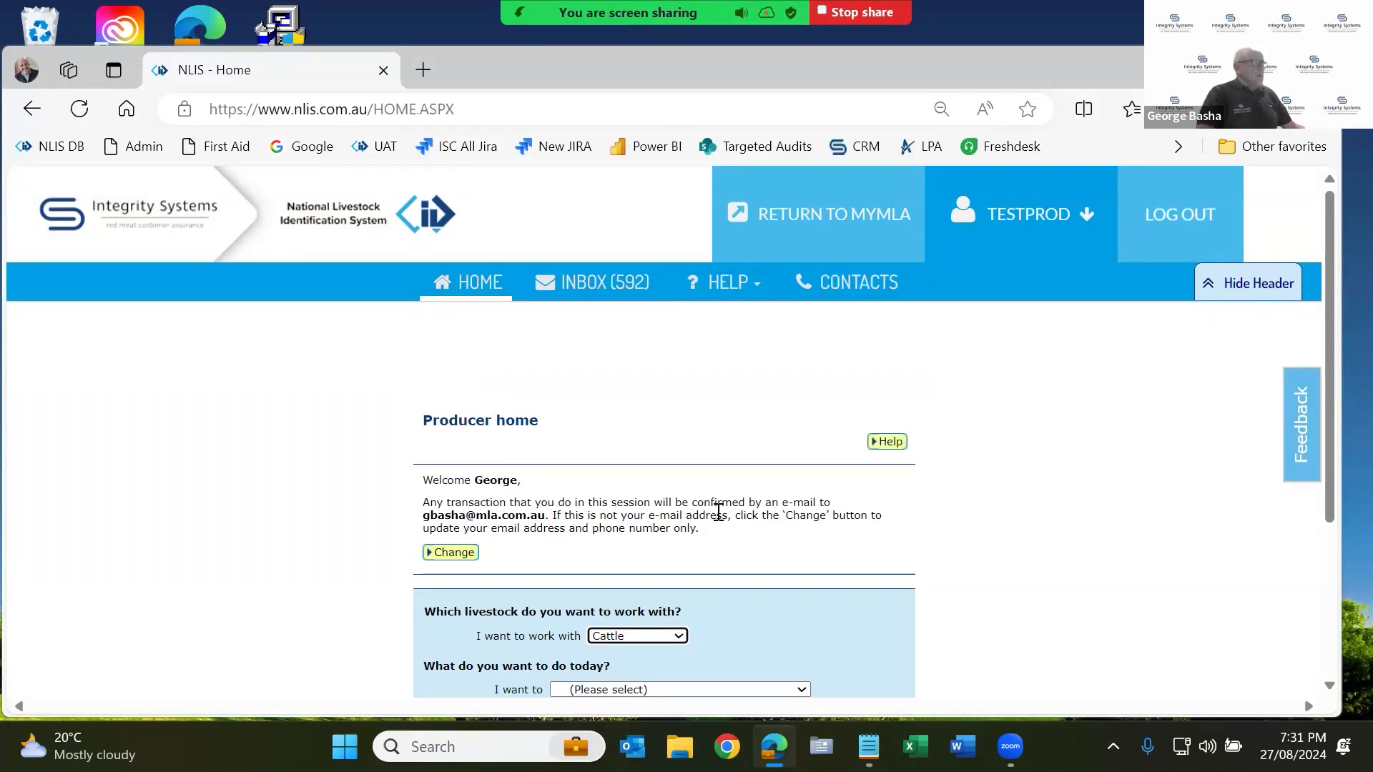
double_click(458, 422)
left_click(683, 402)
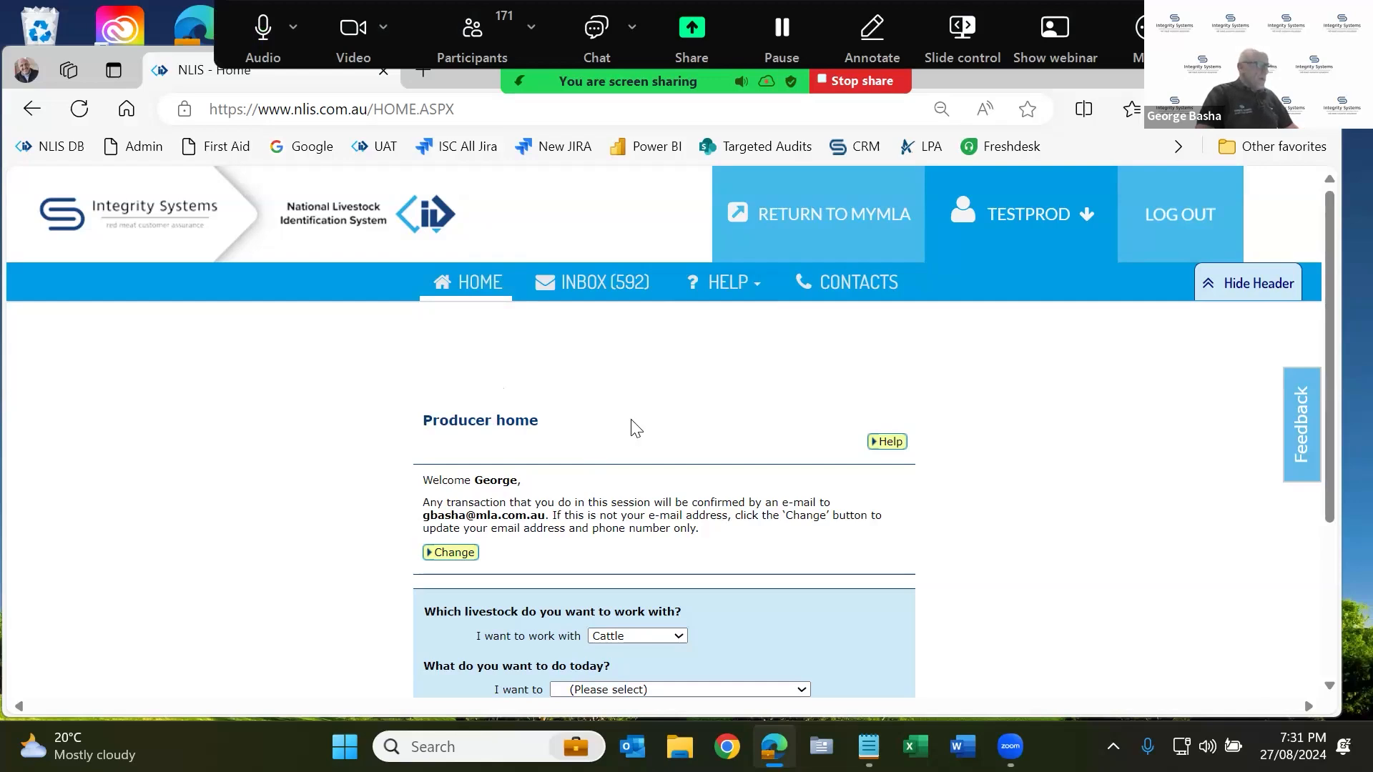
scroll(654, 393, "down", 3)
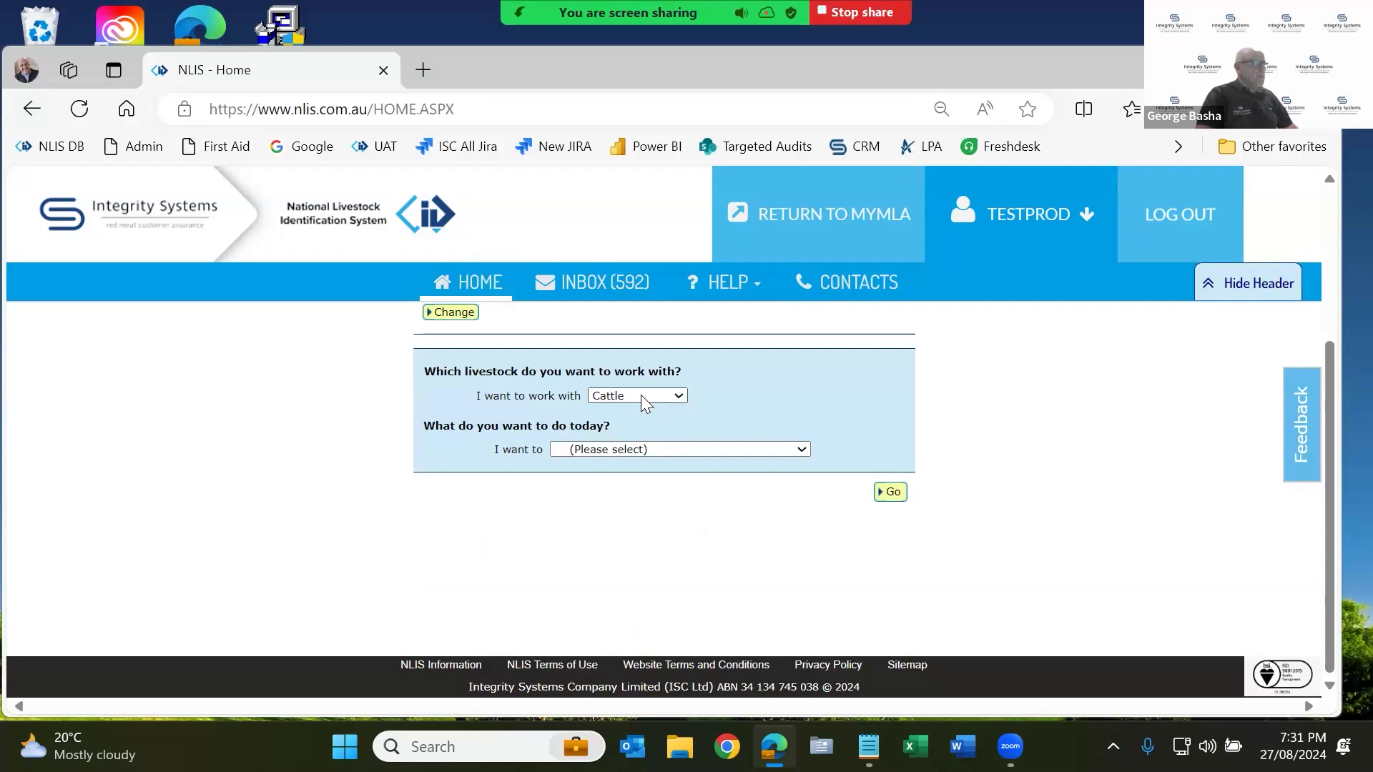
left_click(640, 395)
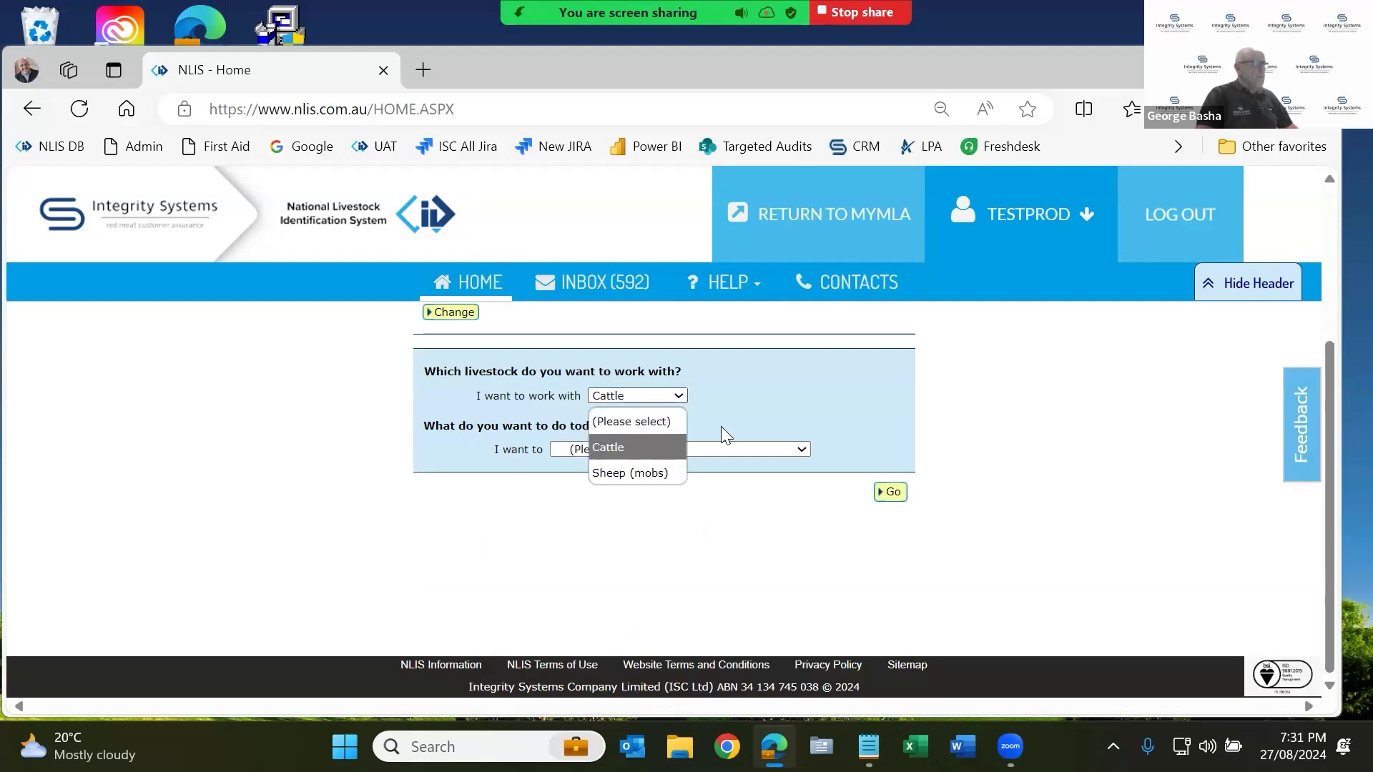
left_click(715, 555)
scroll(713, 550, "up", 2)
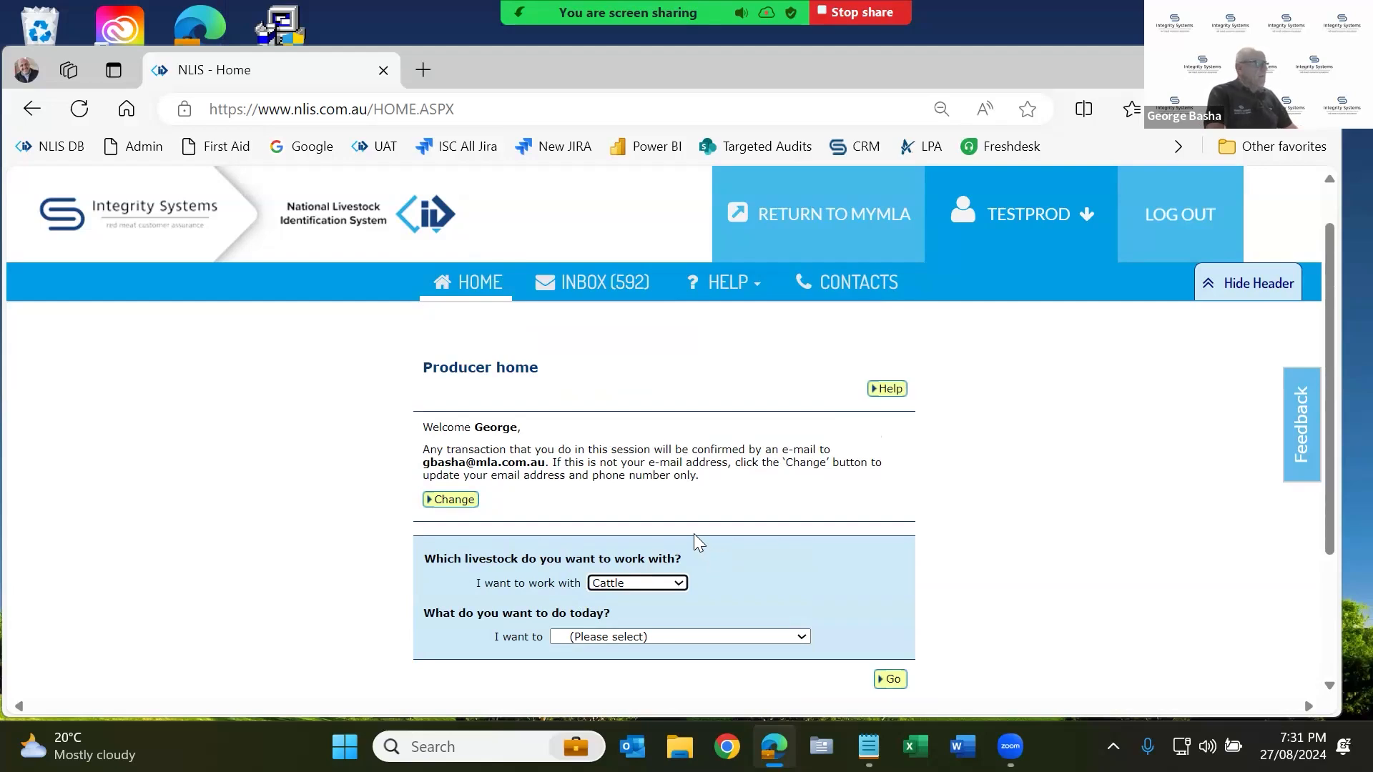
scroll(659, 509, "down", 1)
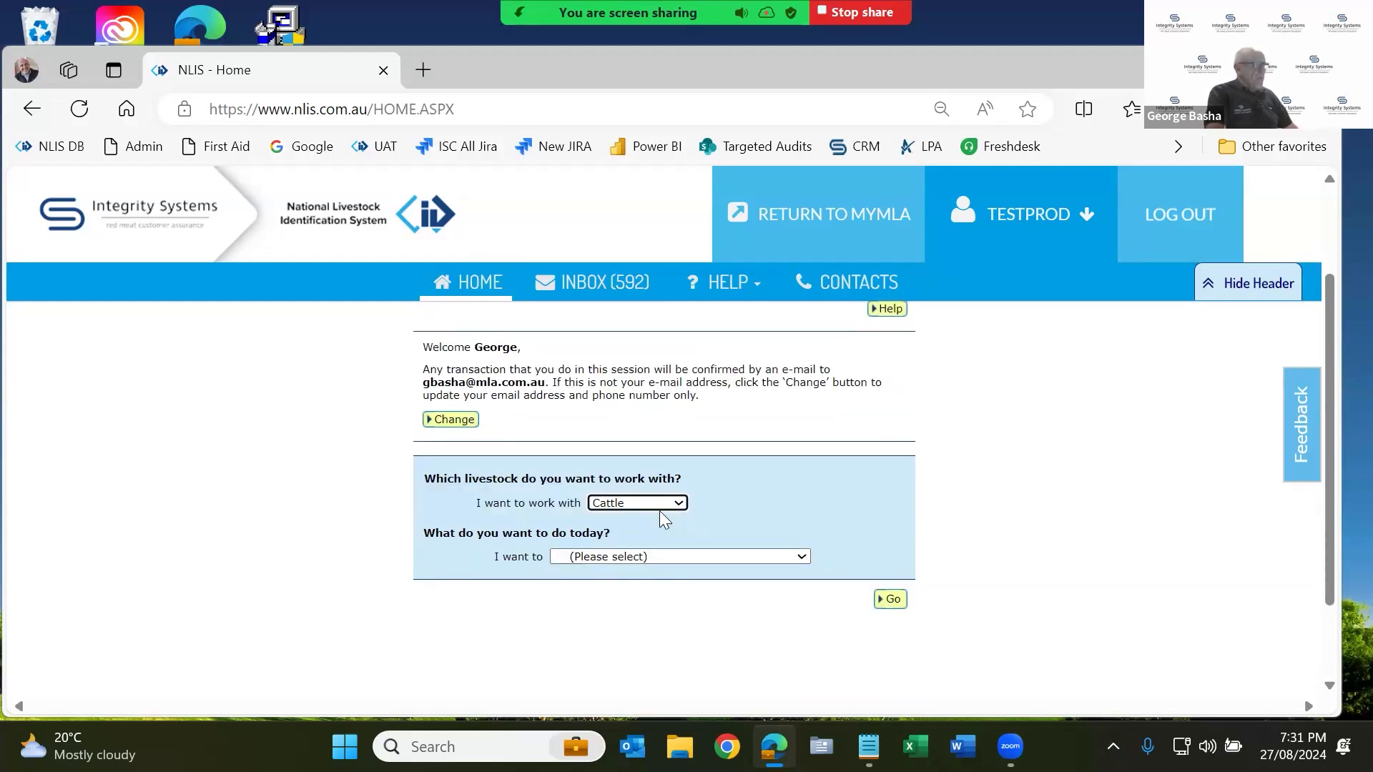
Choose 'Change my types of livestock' as today's task and go to it.
left_click(622, 565)
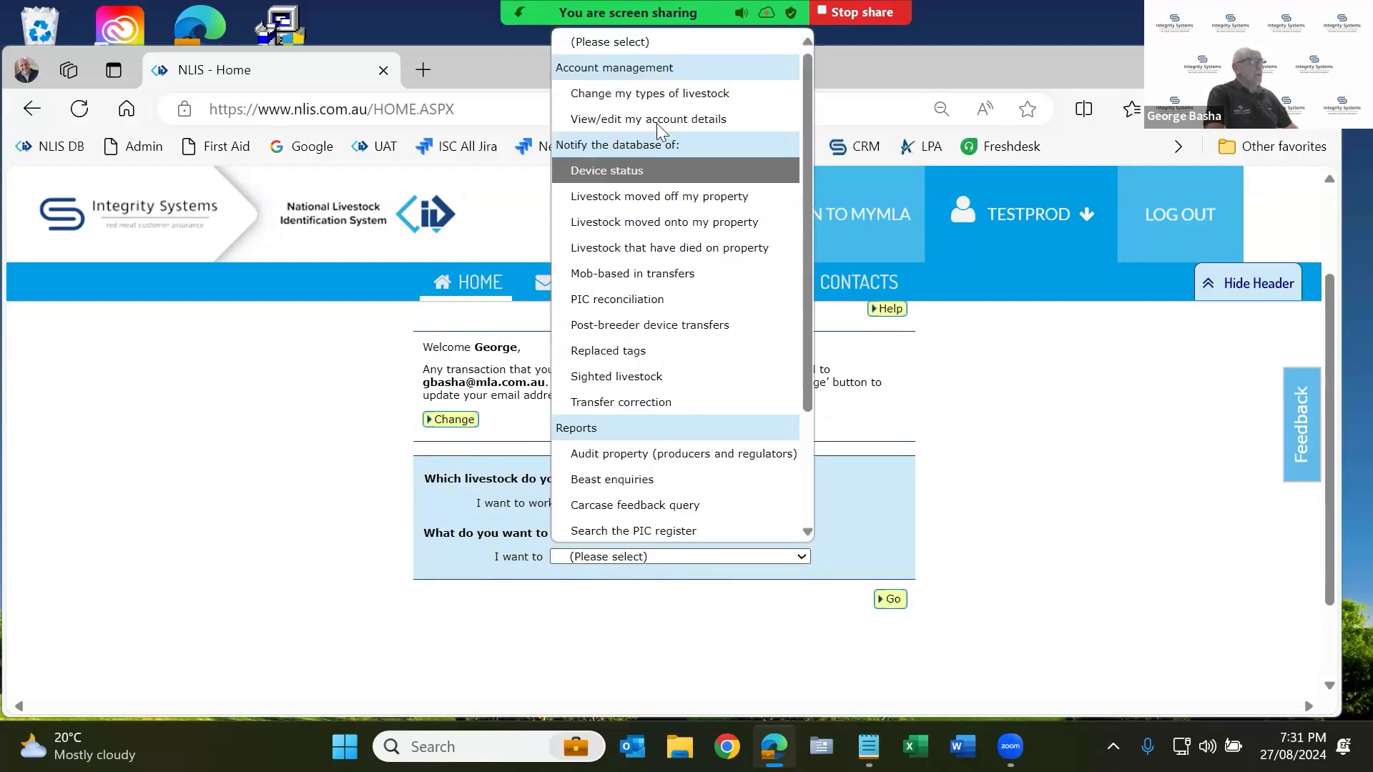
left_click(641, 94)
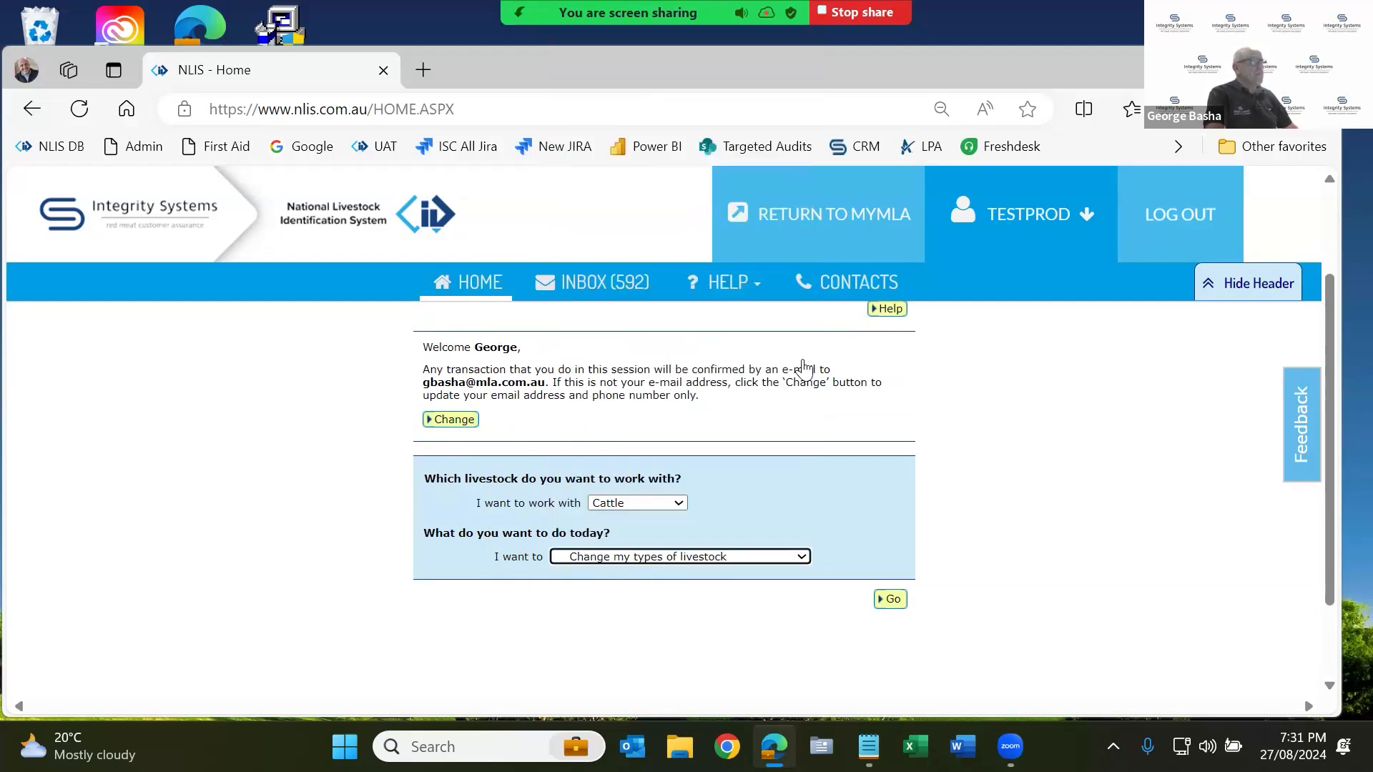
left_click(891, 601)
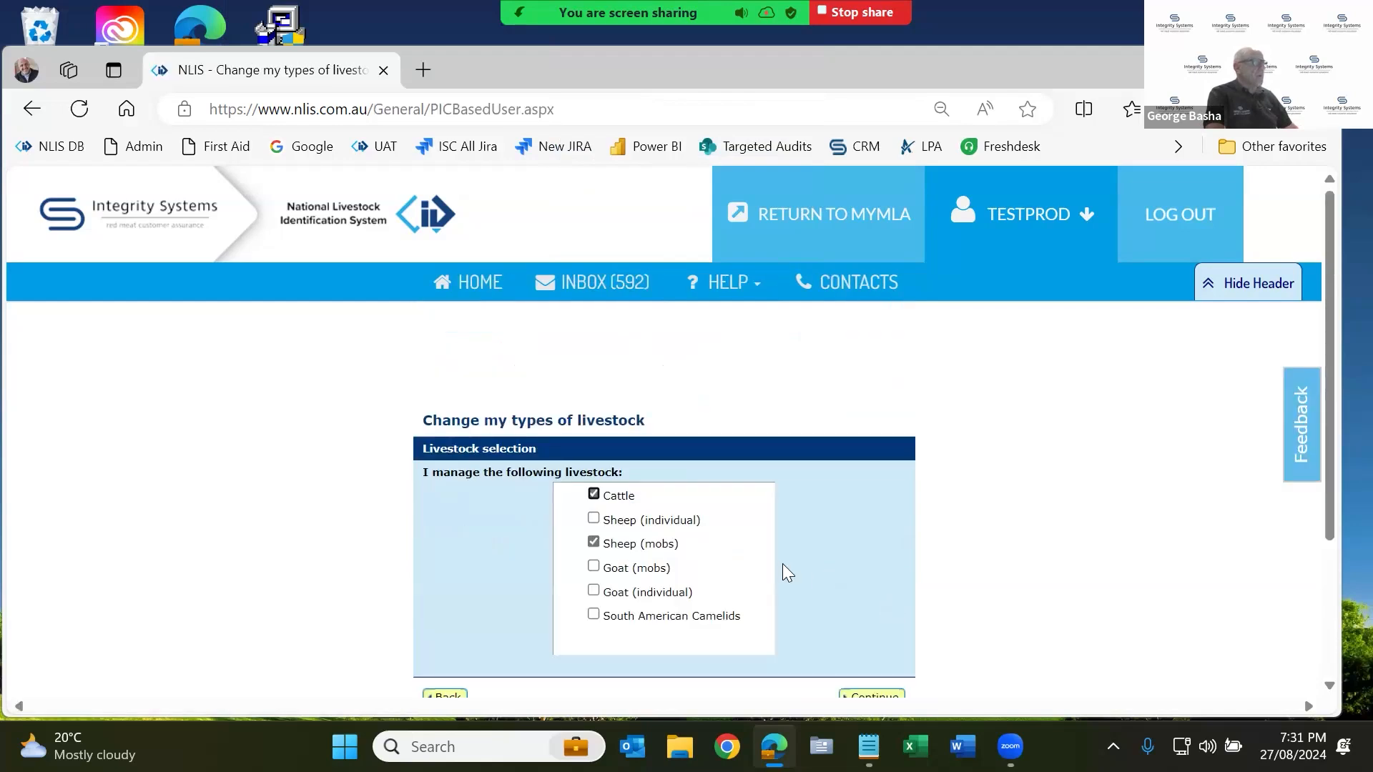
Tick Sheep (individual) and Goat (individual) as managed livestock and save.
left_click(594, 519)
left_click(594, 591)
scroll(903, 690, "down", 2)
left_click(896, 619)
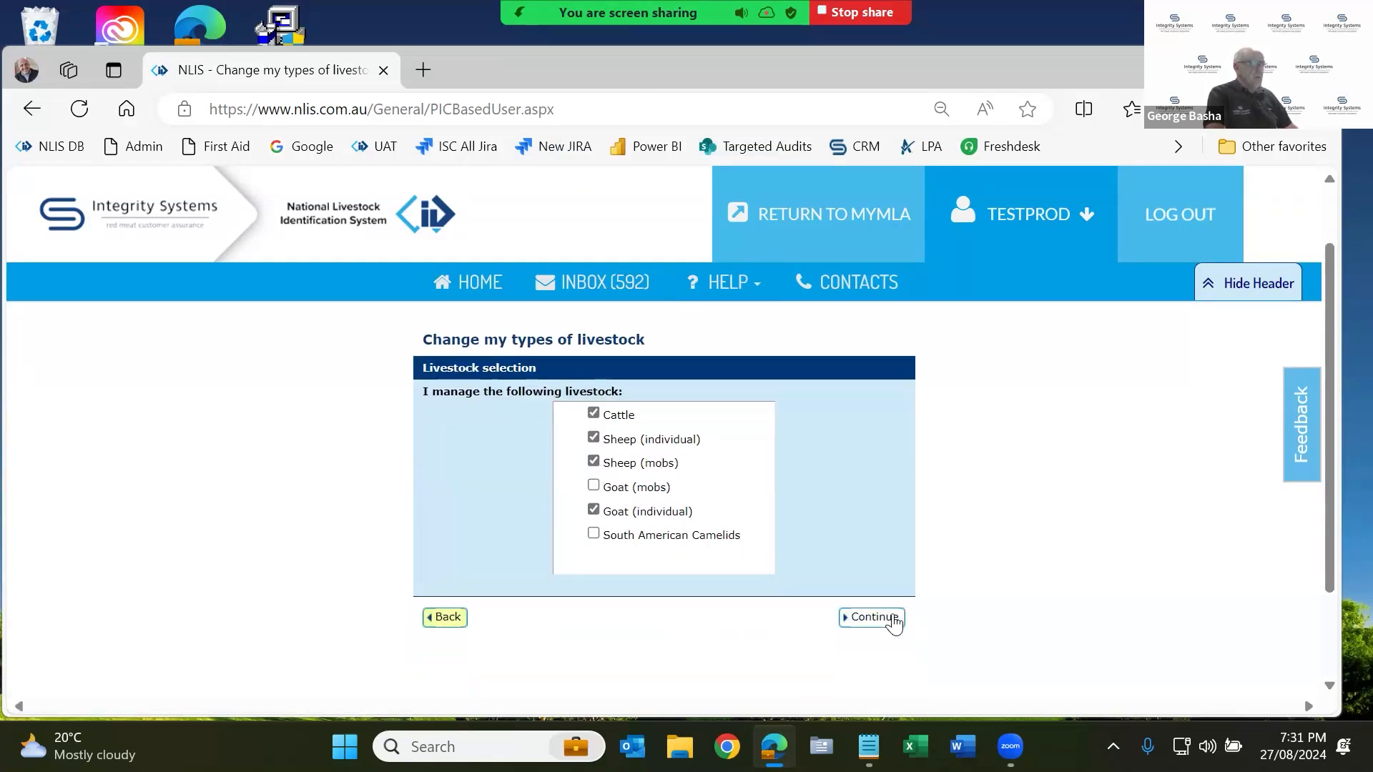
Confirm the livestock list now includes Sheep (individual) and Goat (individual), leaving Cattle chosen.
scroll(815, 573, "down", 2)
left_click(675, 503)
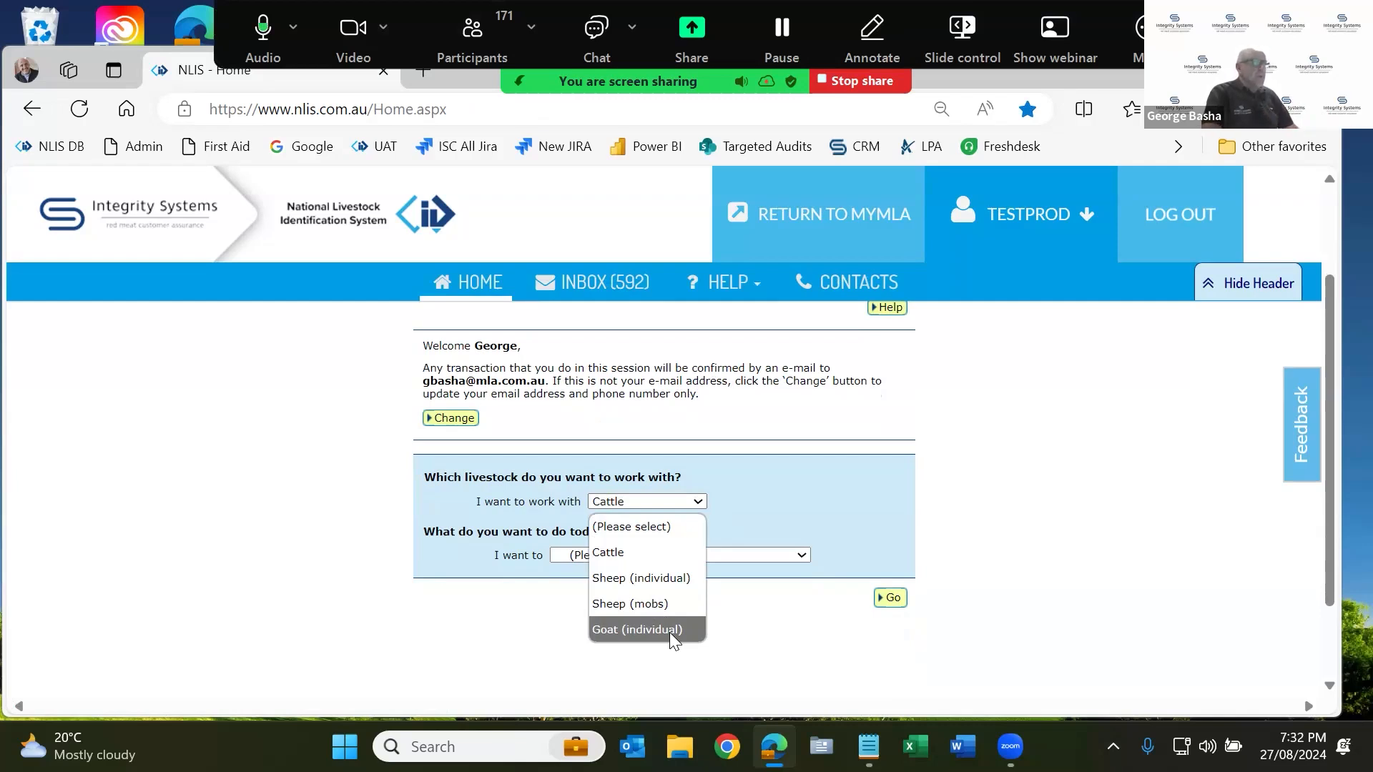
left_click(868, 501)
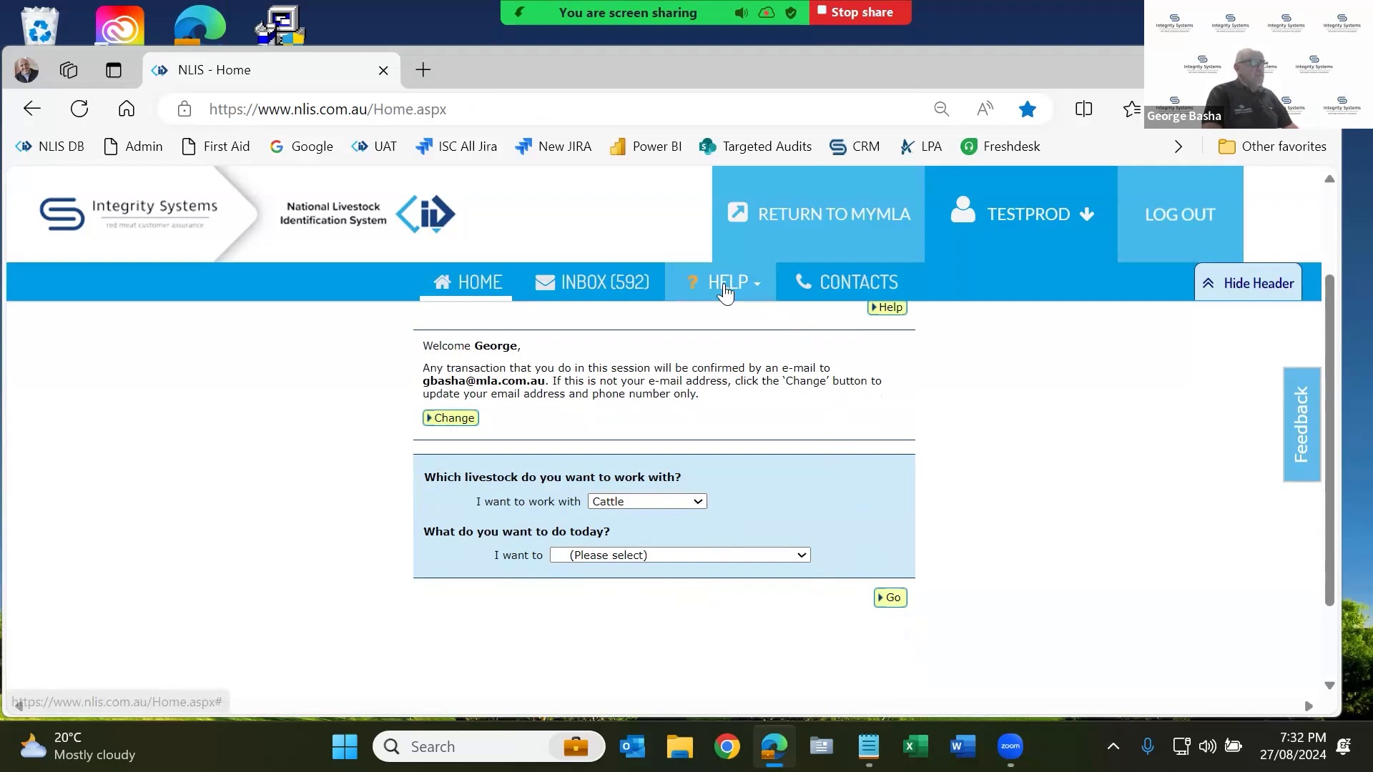
left_click(751, 295)
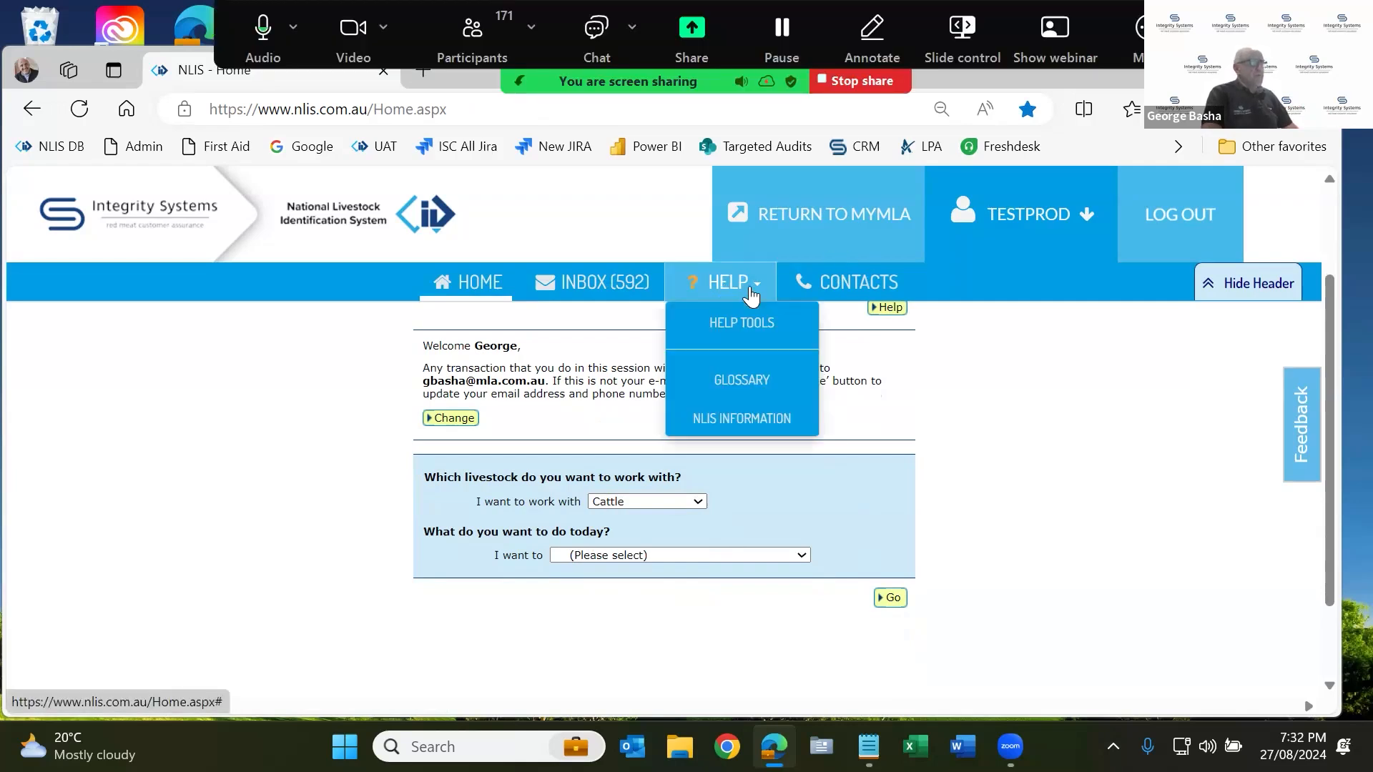
left_click(751, 320)
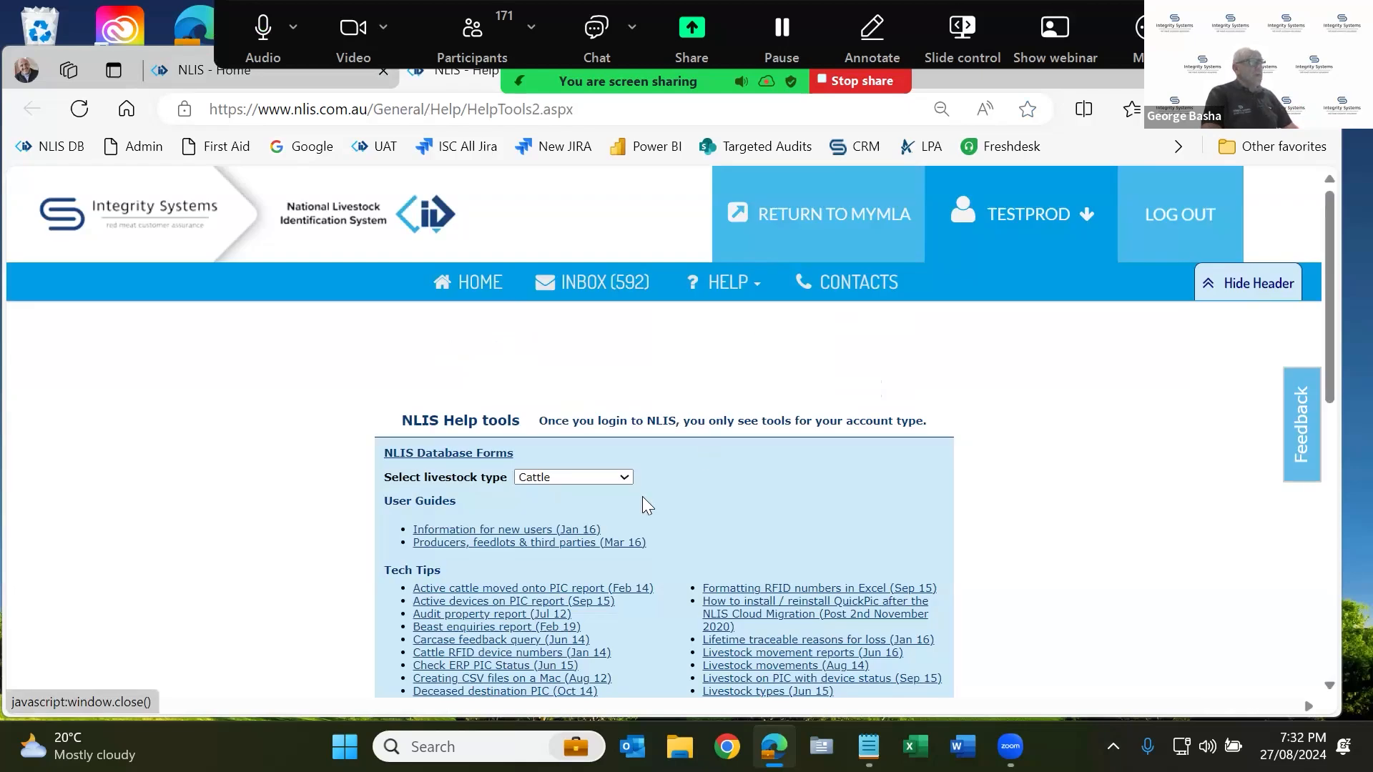
scroll(727, 494, "down", 2)
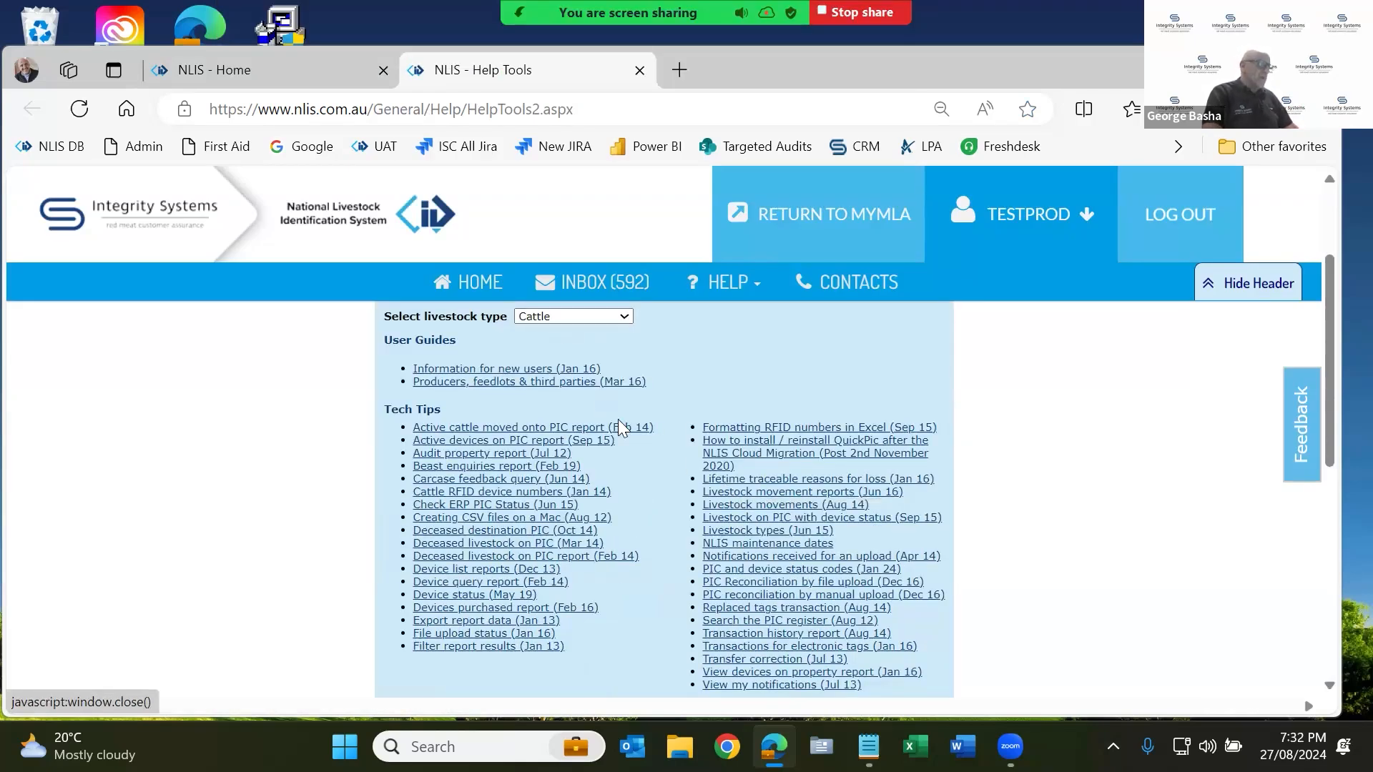
scroll(622, 435, "up", 2)
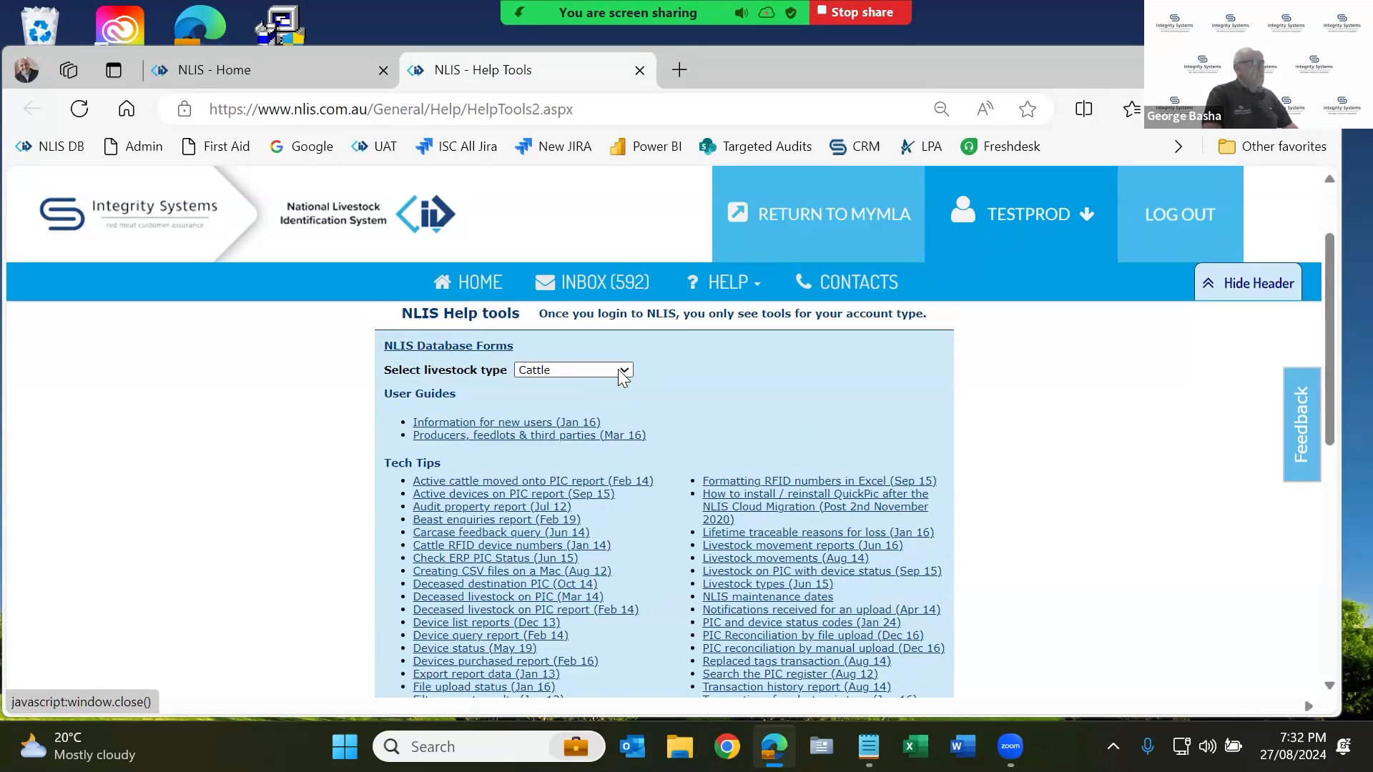
left_click(622, 371)
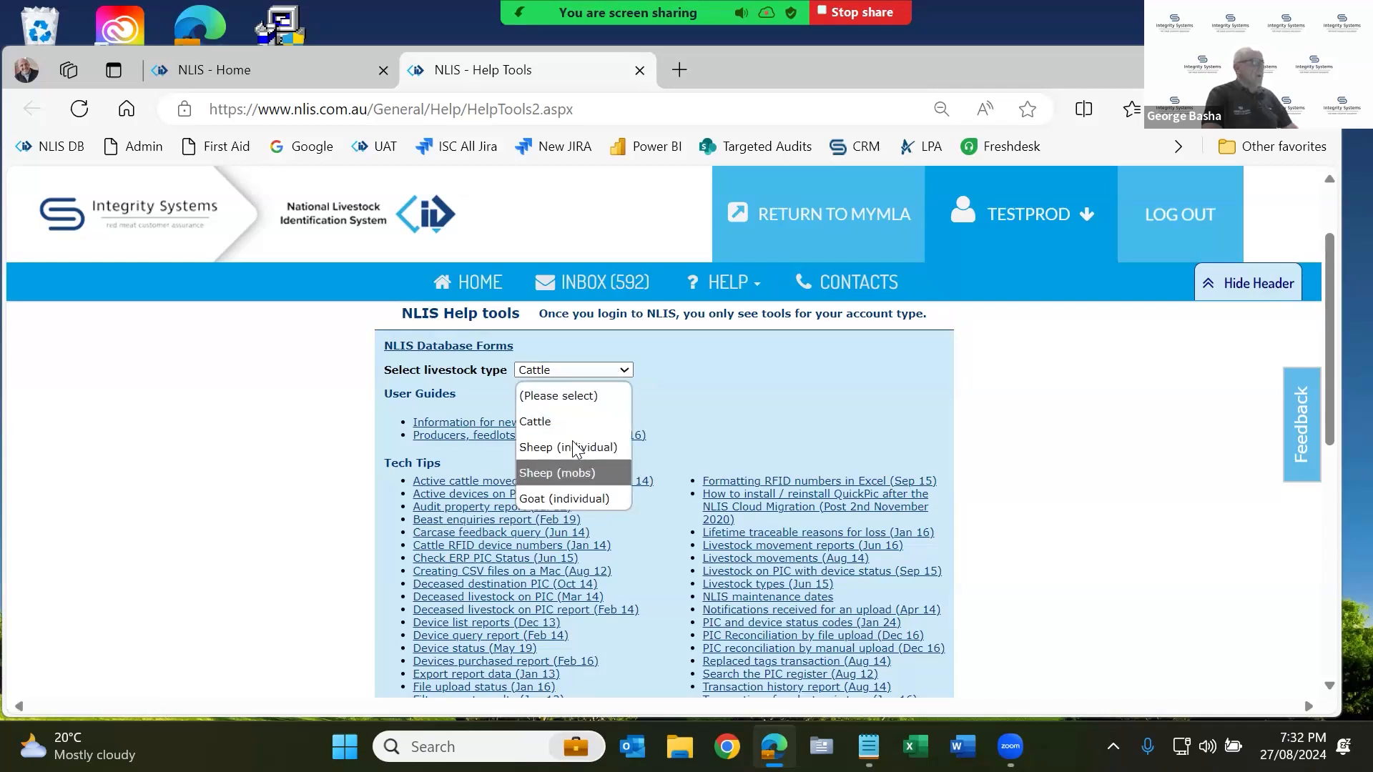
left_click(573, 447)
scroll(576, 447, "down", 3)
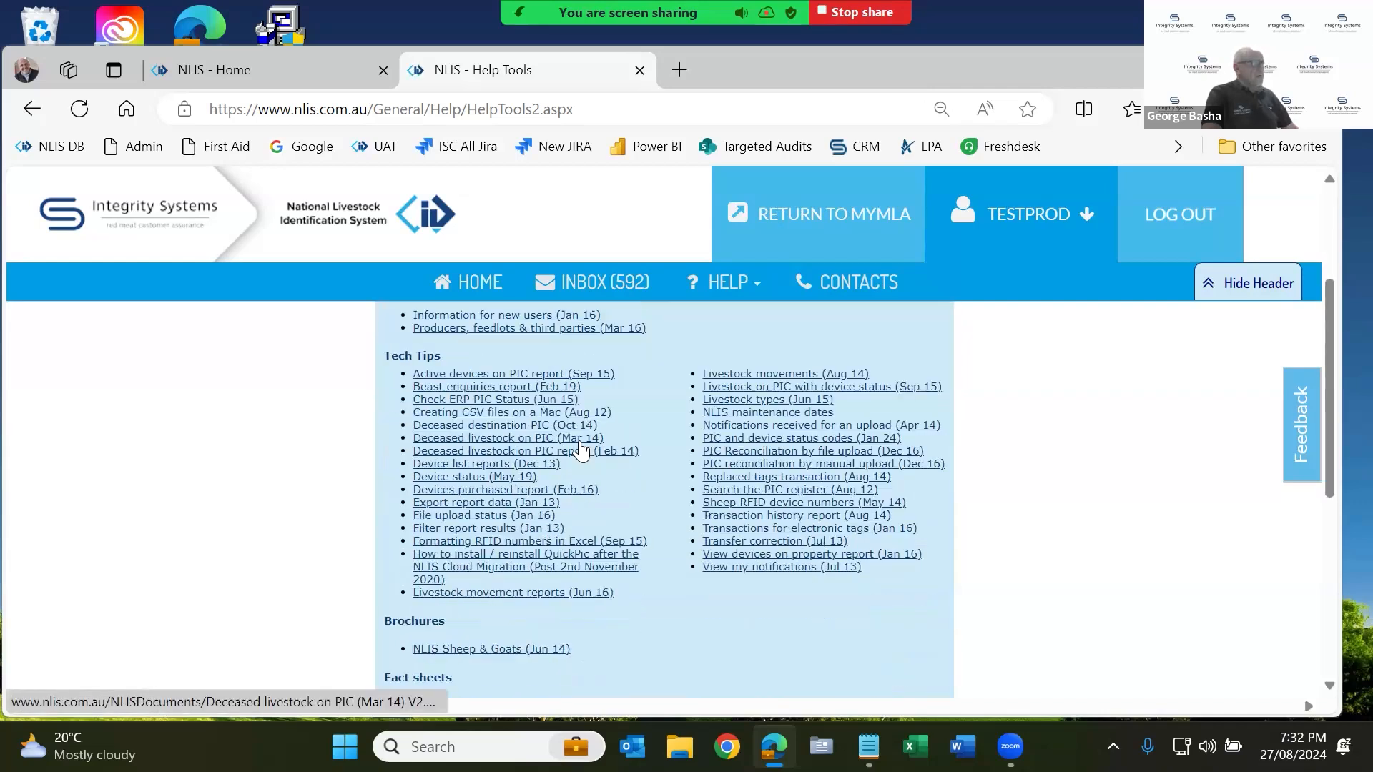
mouse_move(580, 450)
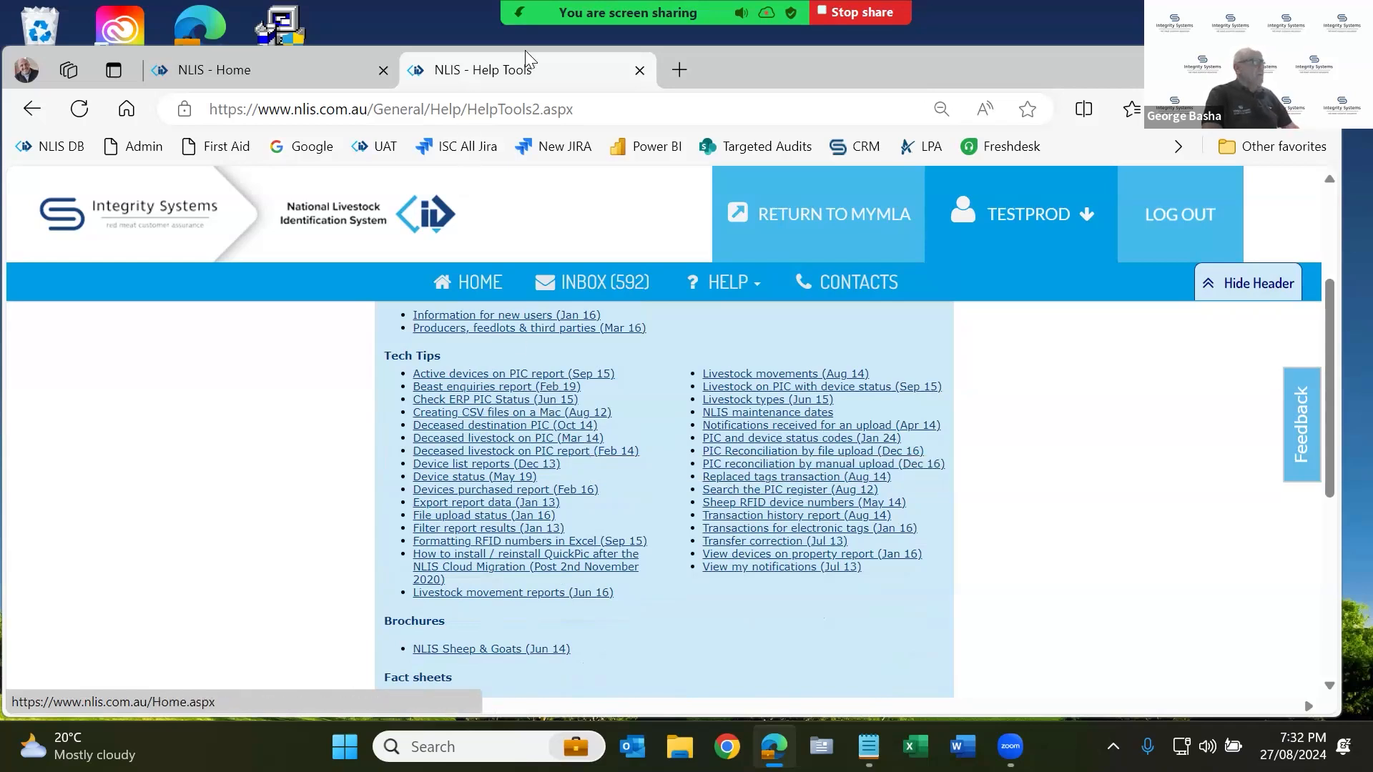
left_click(640, 72)
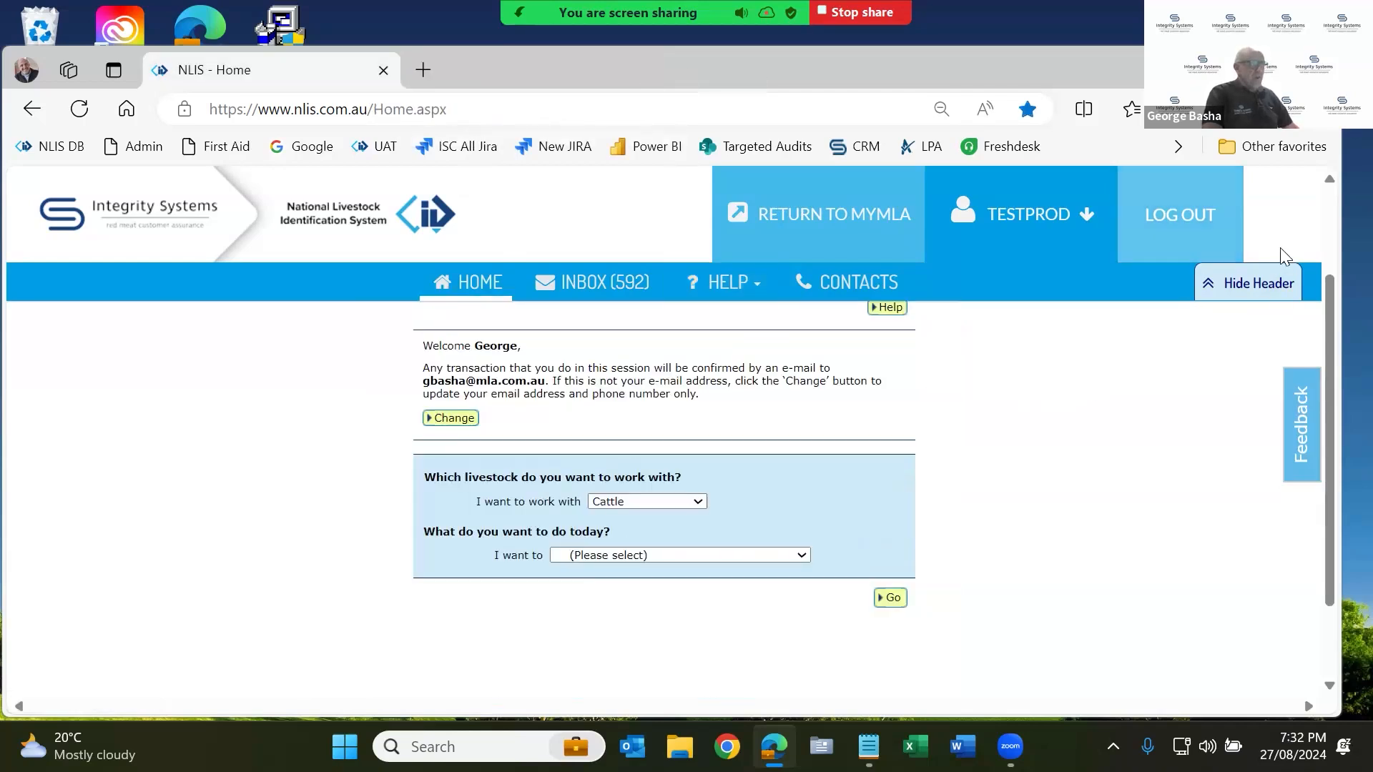
Choose 'View my eNVDs' under Reports as today's task and proceed to the eNVD site.
left_click(1252, 285)
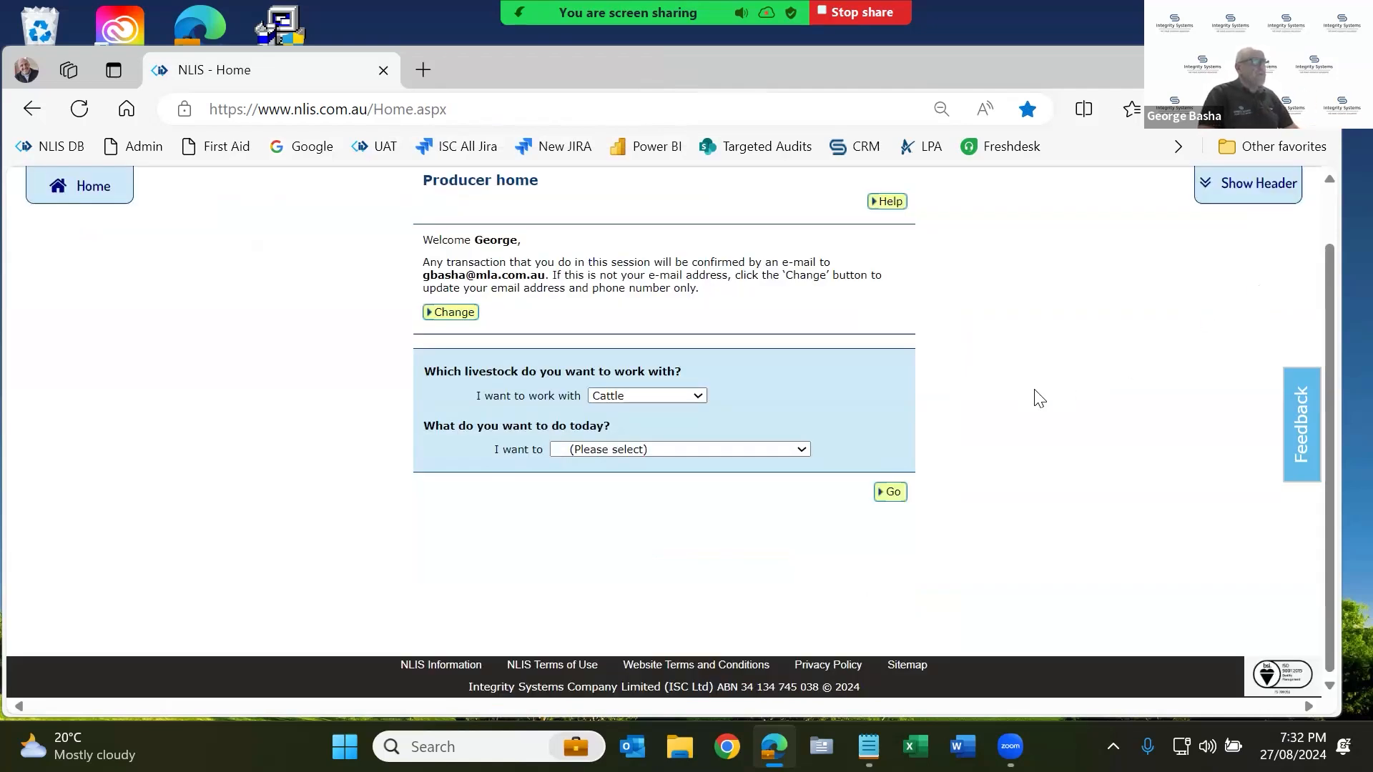
scroll(734, 458, "up", 1)
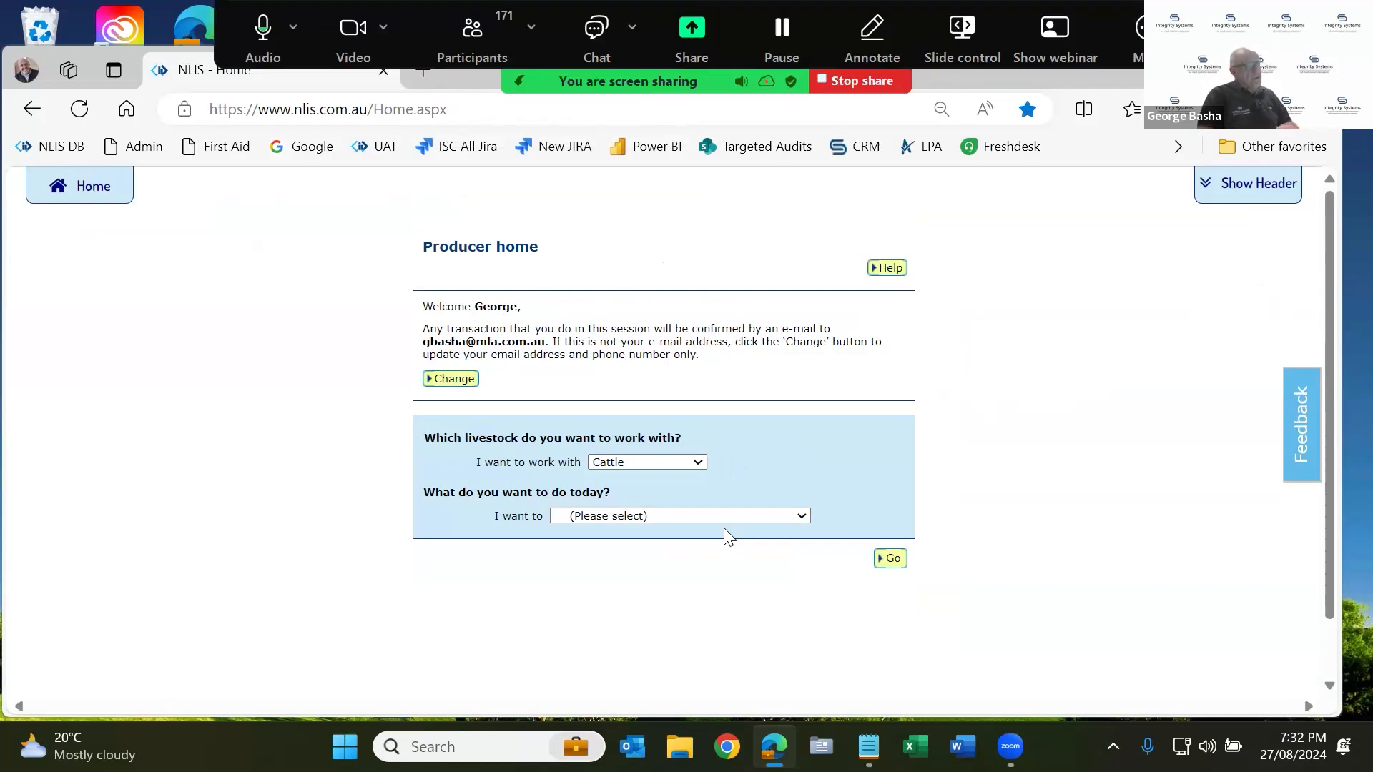
scroll(722, 502, "down", 1)
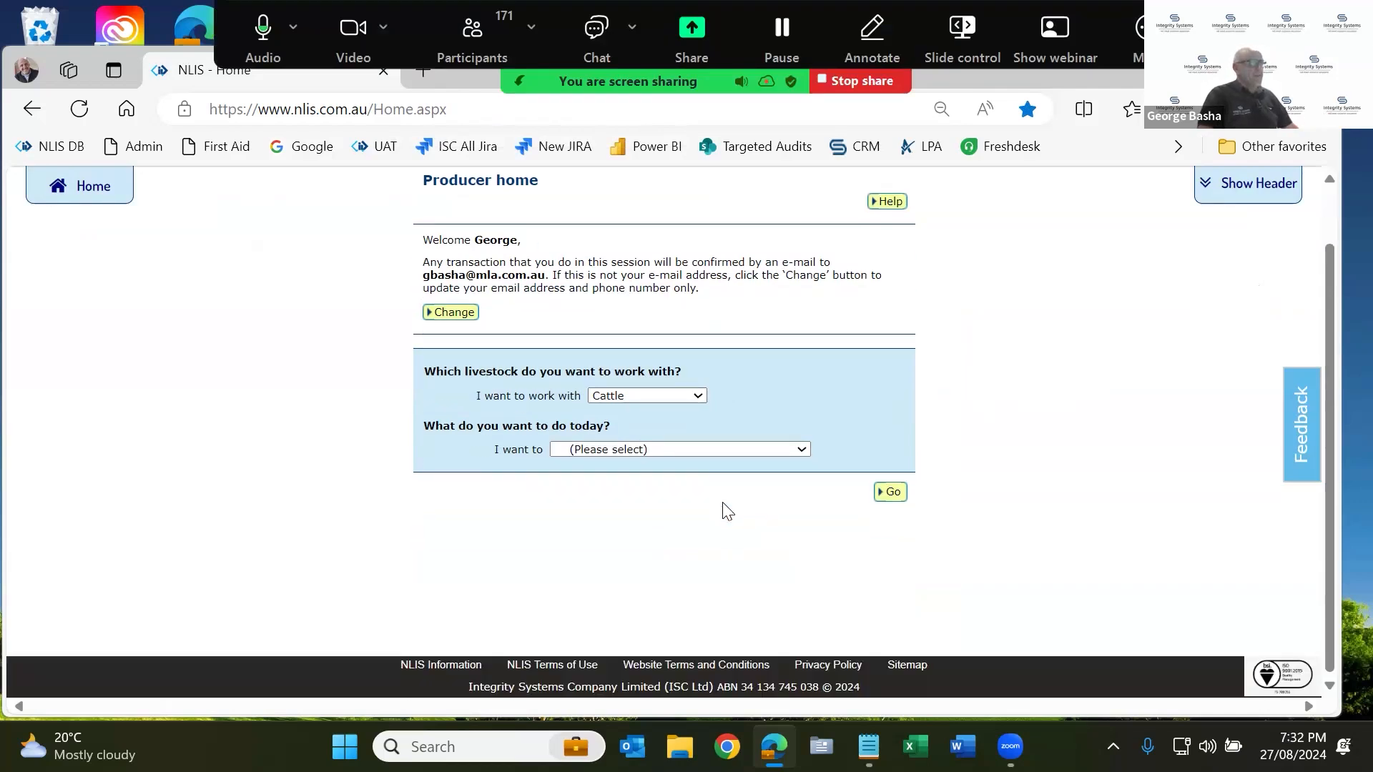
left_click(765, 450)
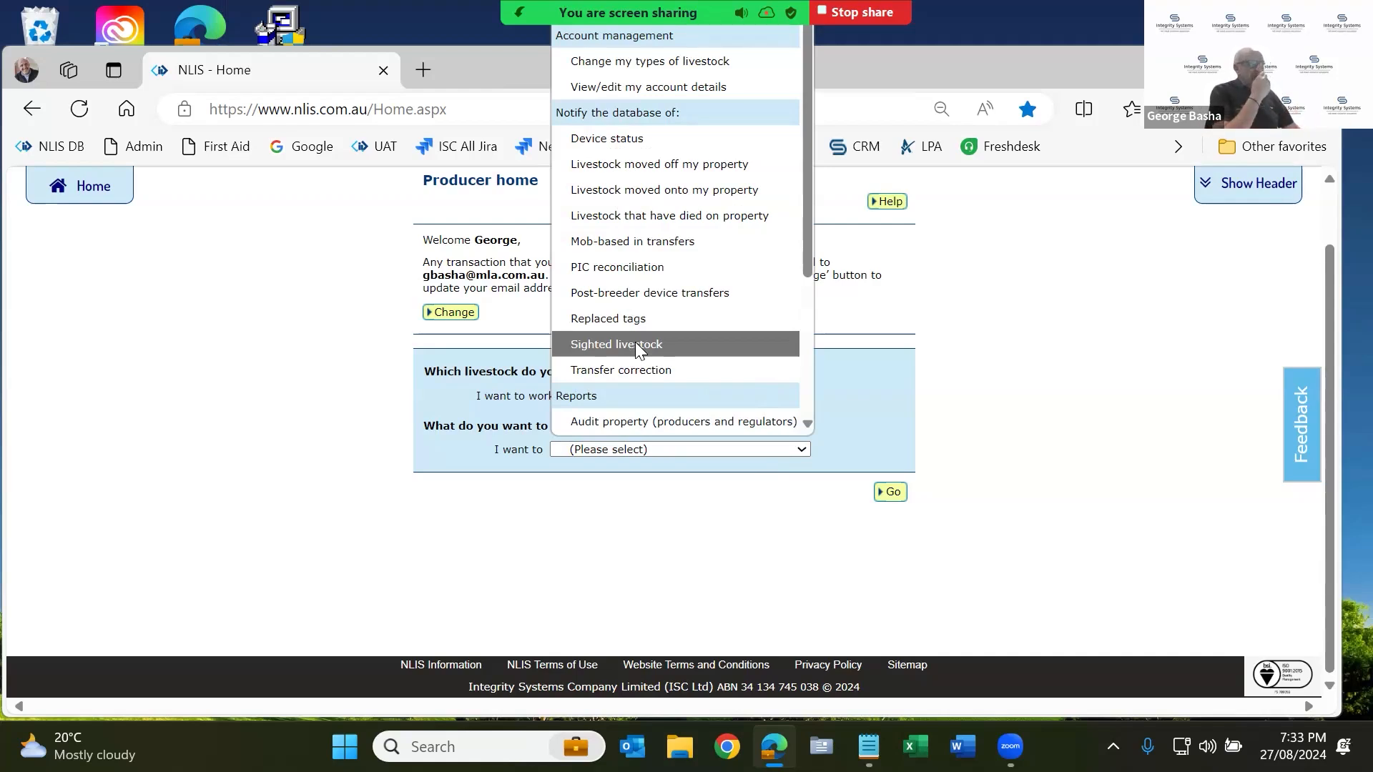
scroll(615, 301, "down", 3)
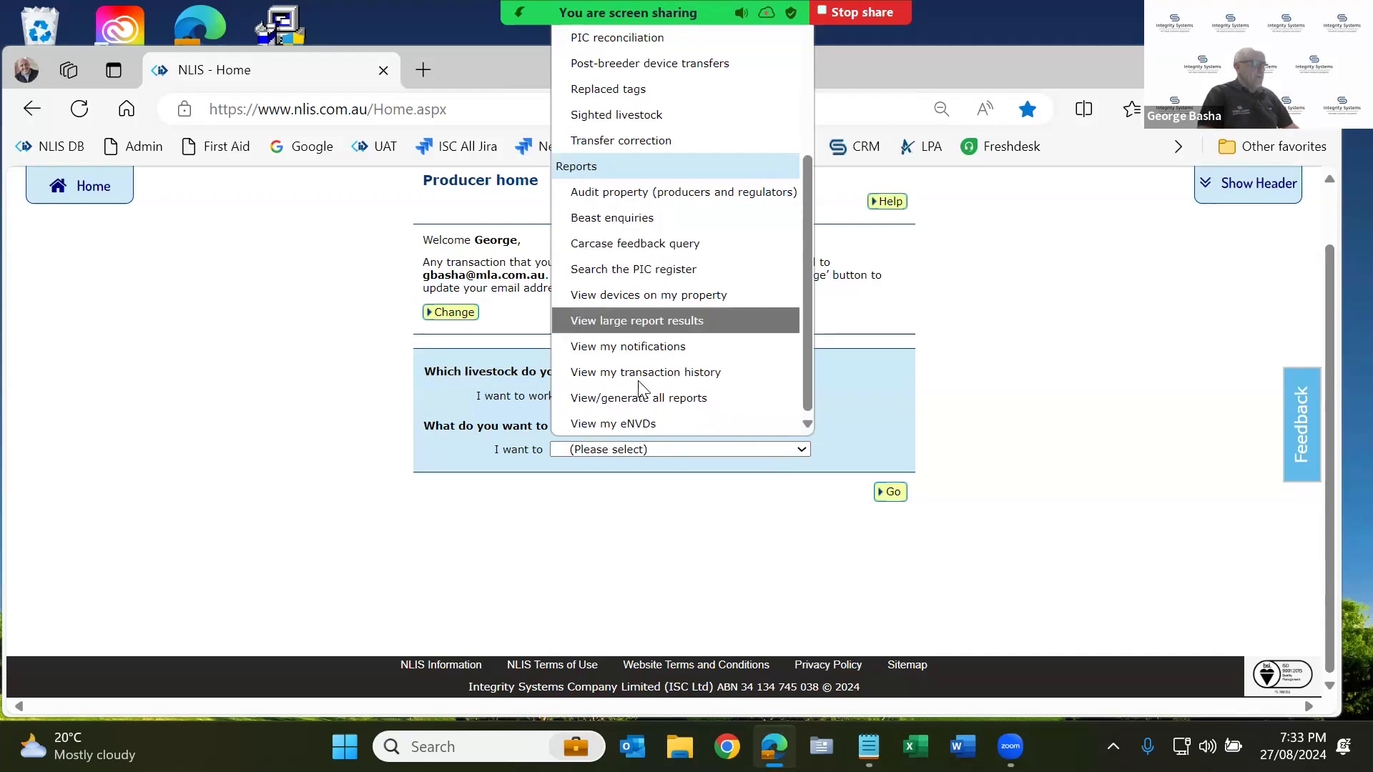
left_click(637, 425)
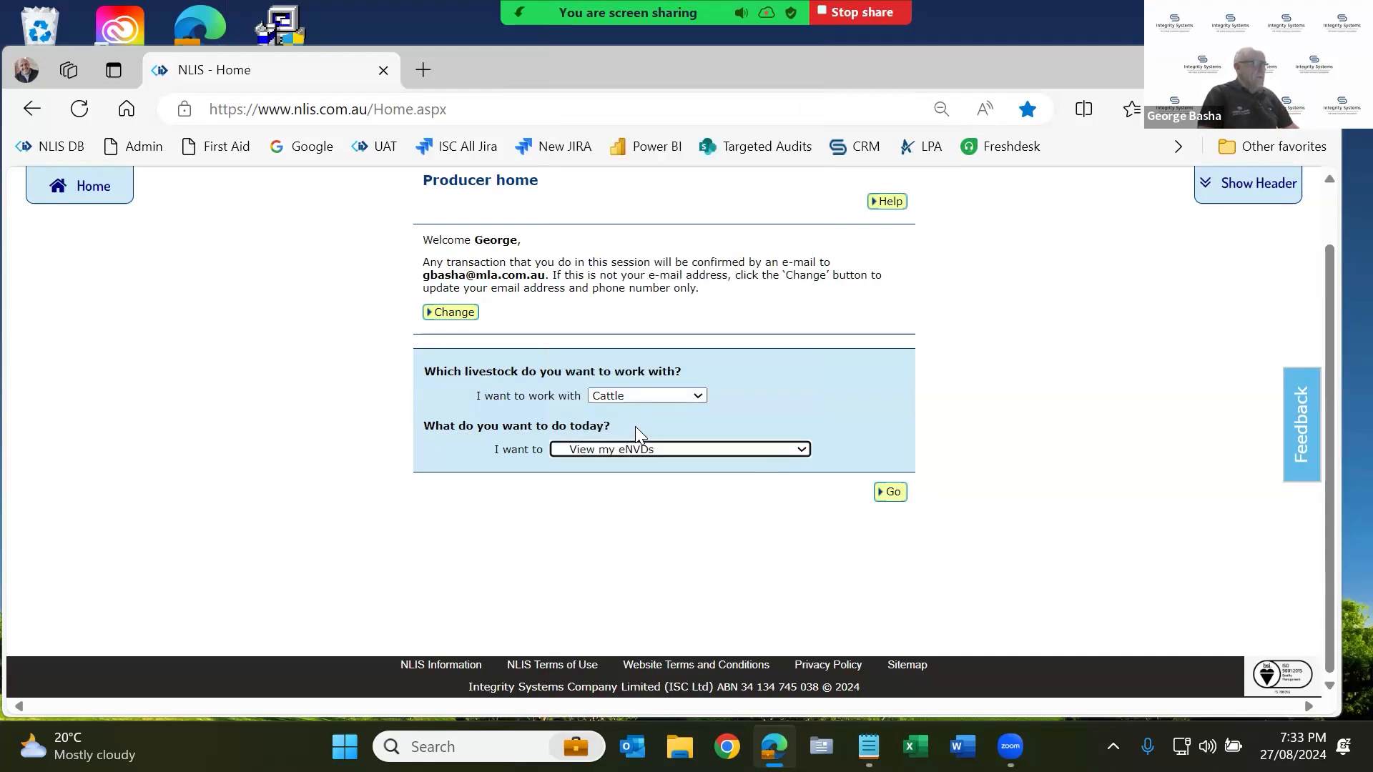
left_click(894, 493)
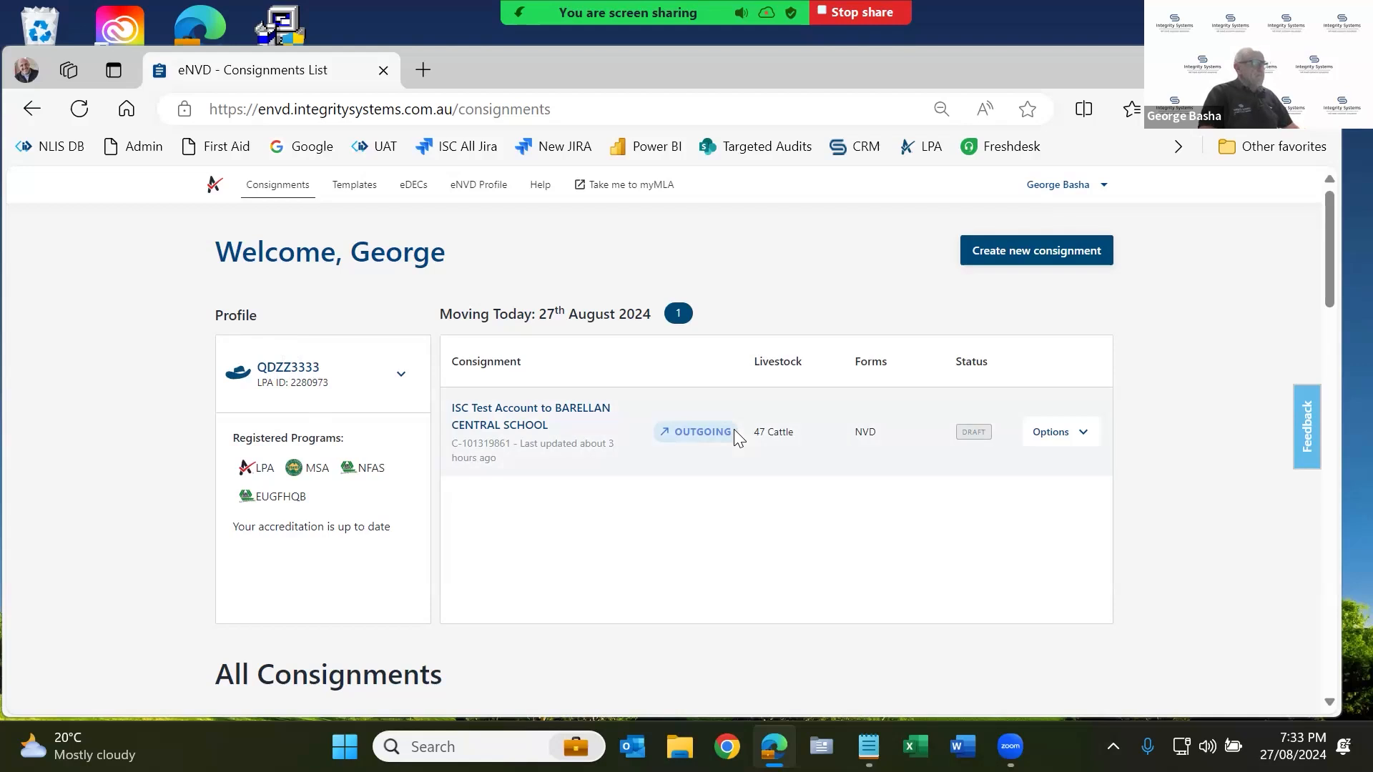
Look over the draft and All Consignments lists, then start a new consignment.
scroll(734, 429, "down", 5)
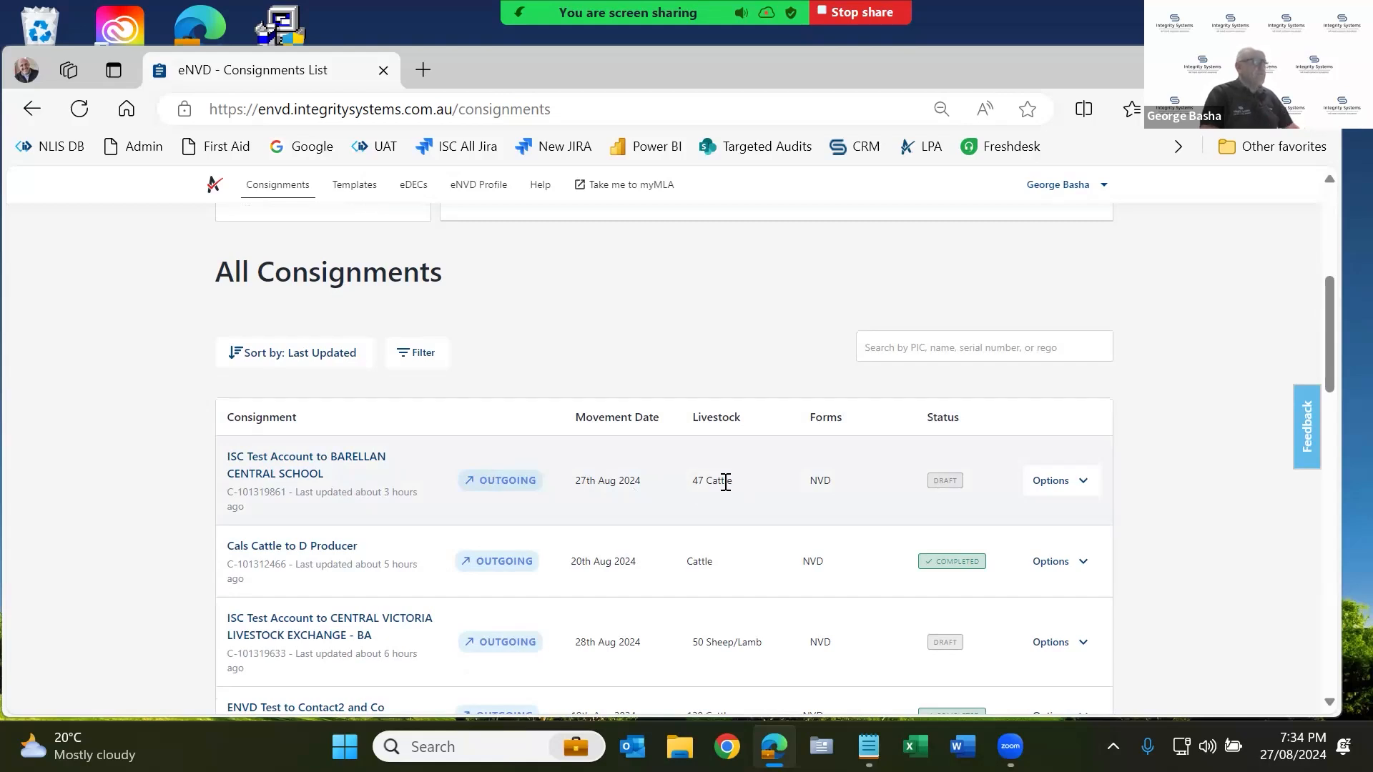
scroll(725, 482, "up", 5)
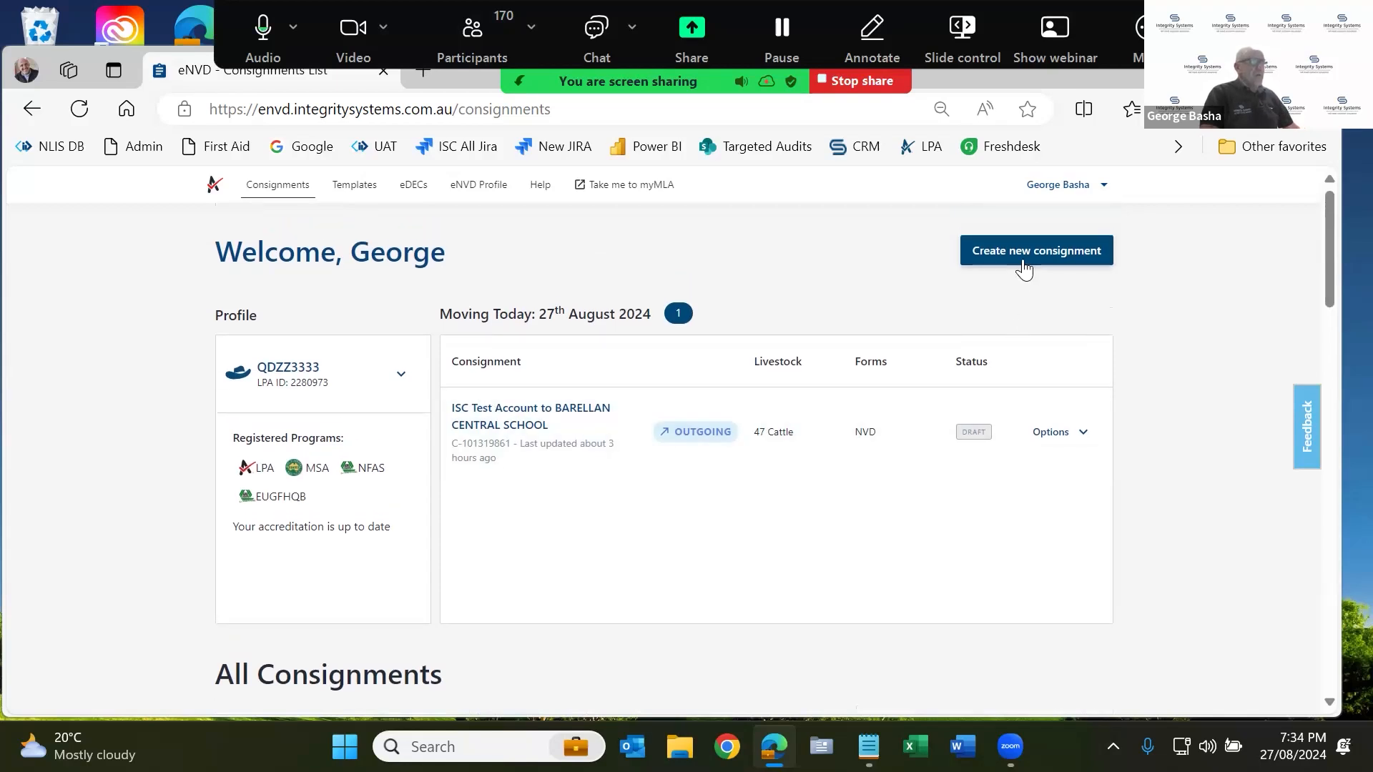
left_click(1020, 256)
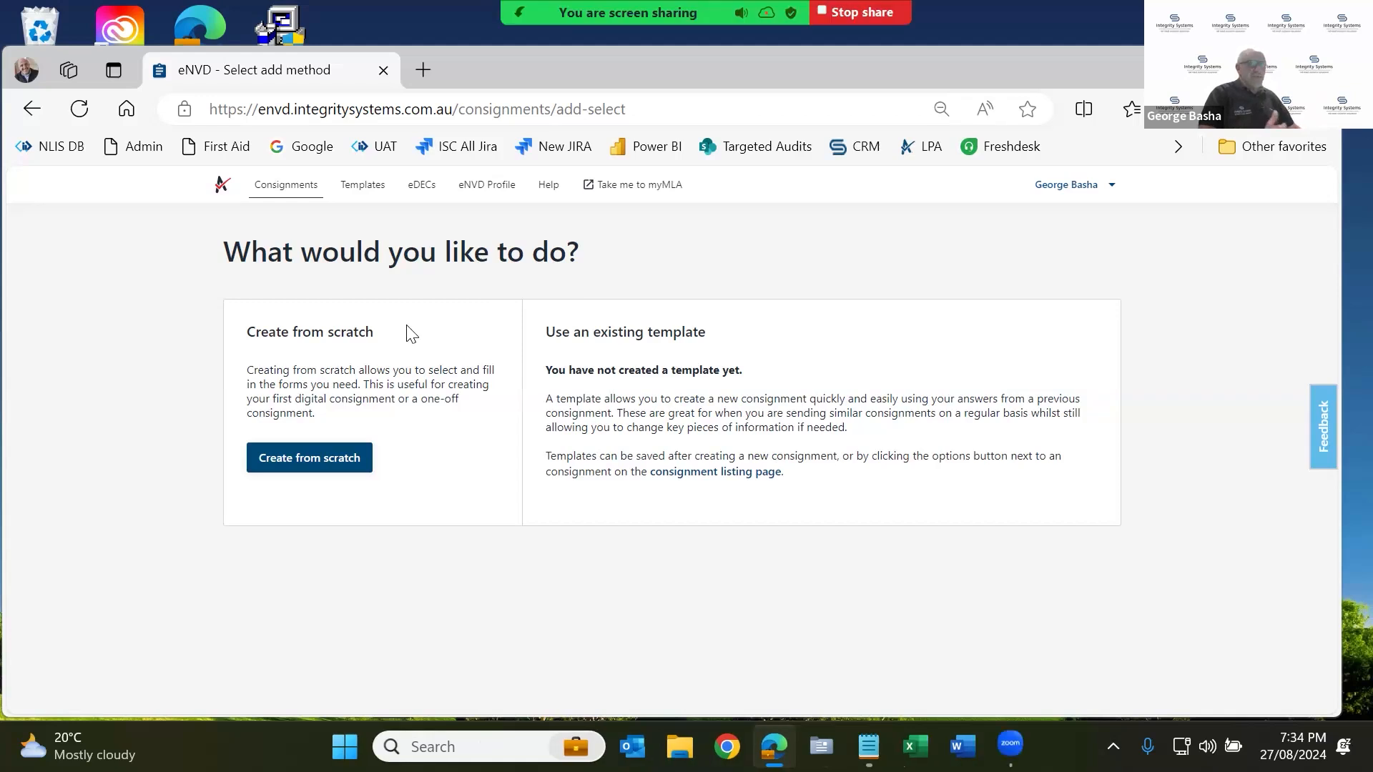
Choose Create from scratch for the new consignment.
left_click(294, 455)
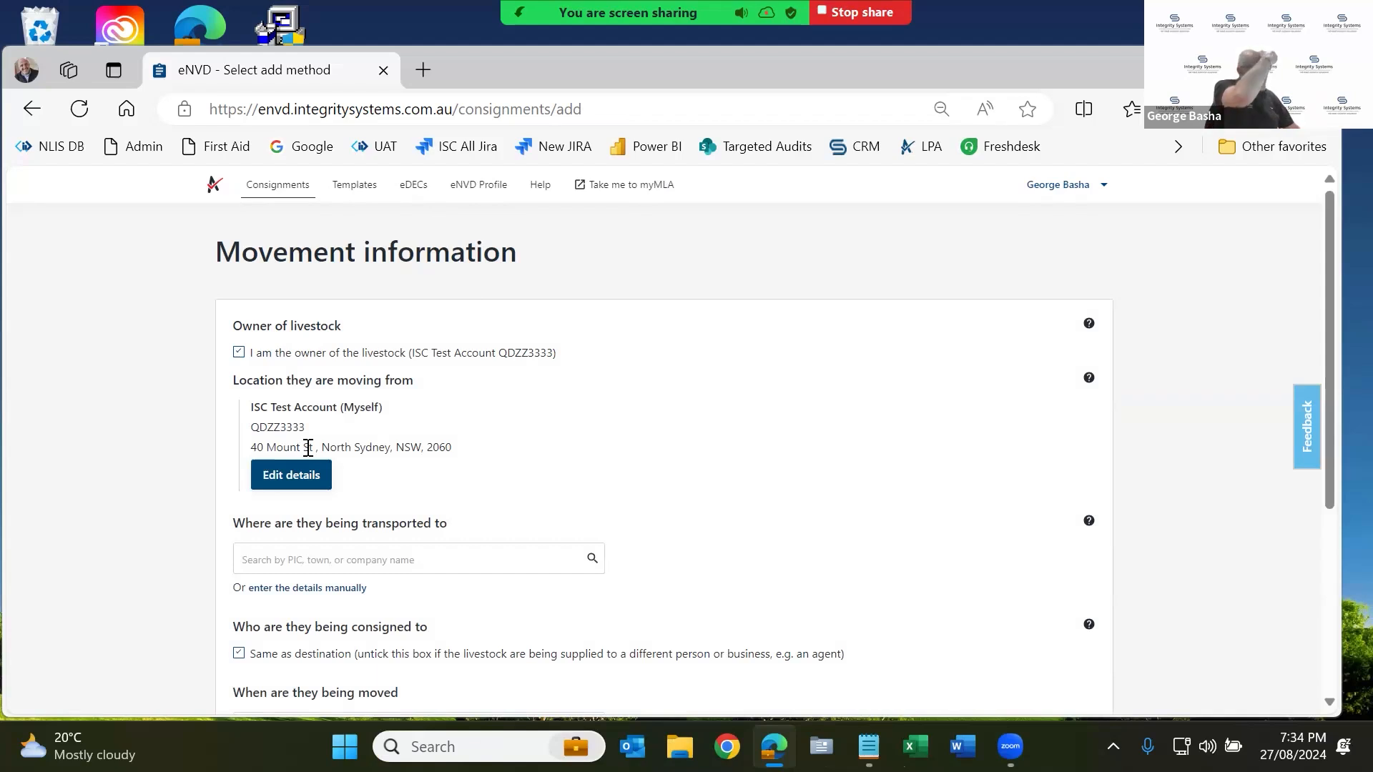
Search 'central vic' and pick CENTRAL VICTORIA LIVESTOCK EXCHANGE - BA as the destination.
scroll(315, 443, "down", 1)
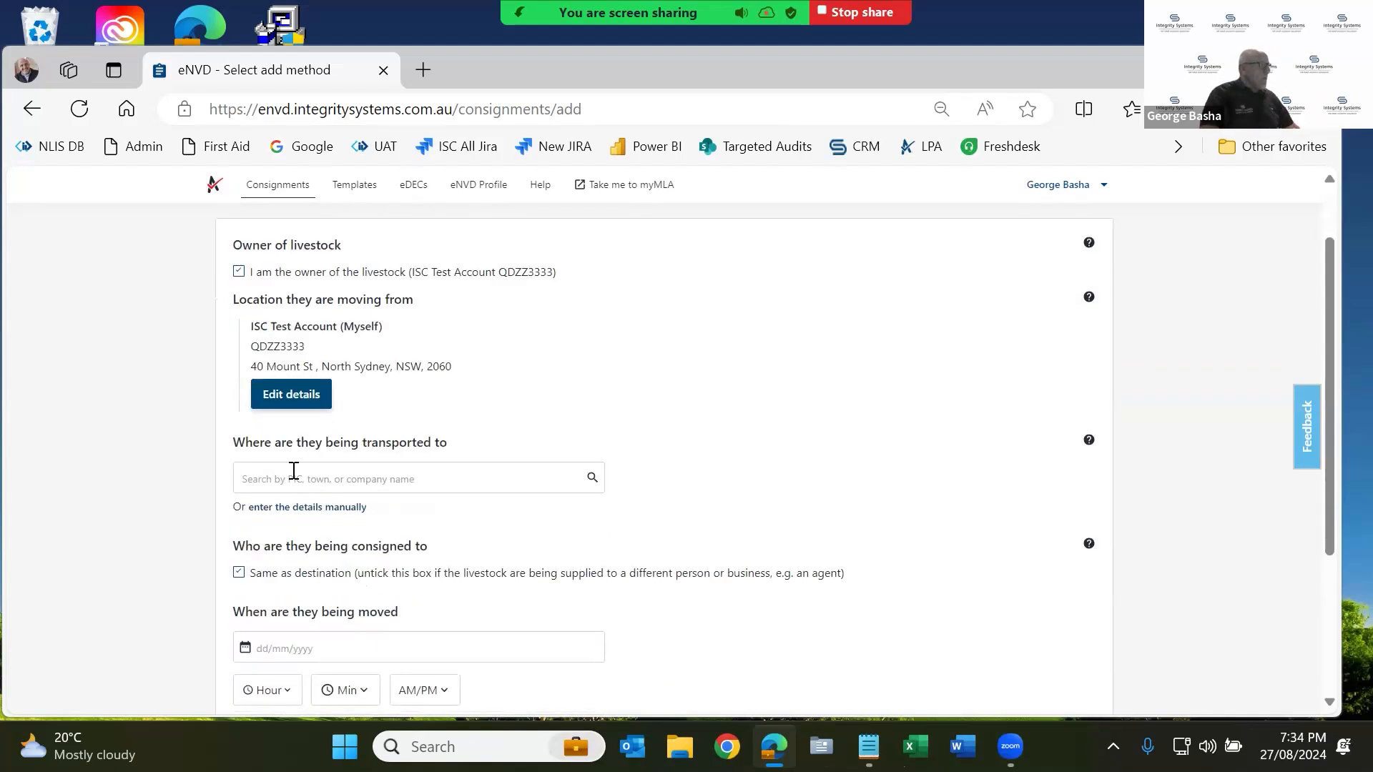
left_click(293, 476)
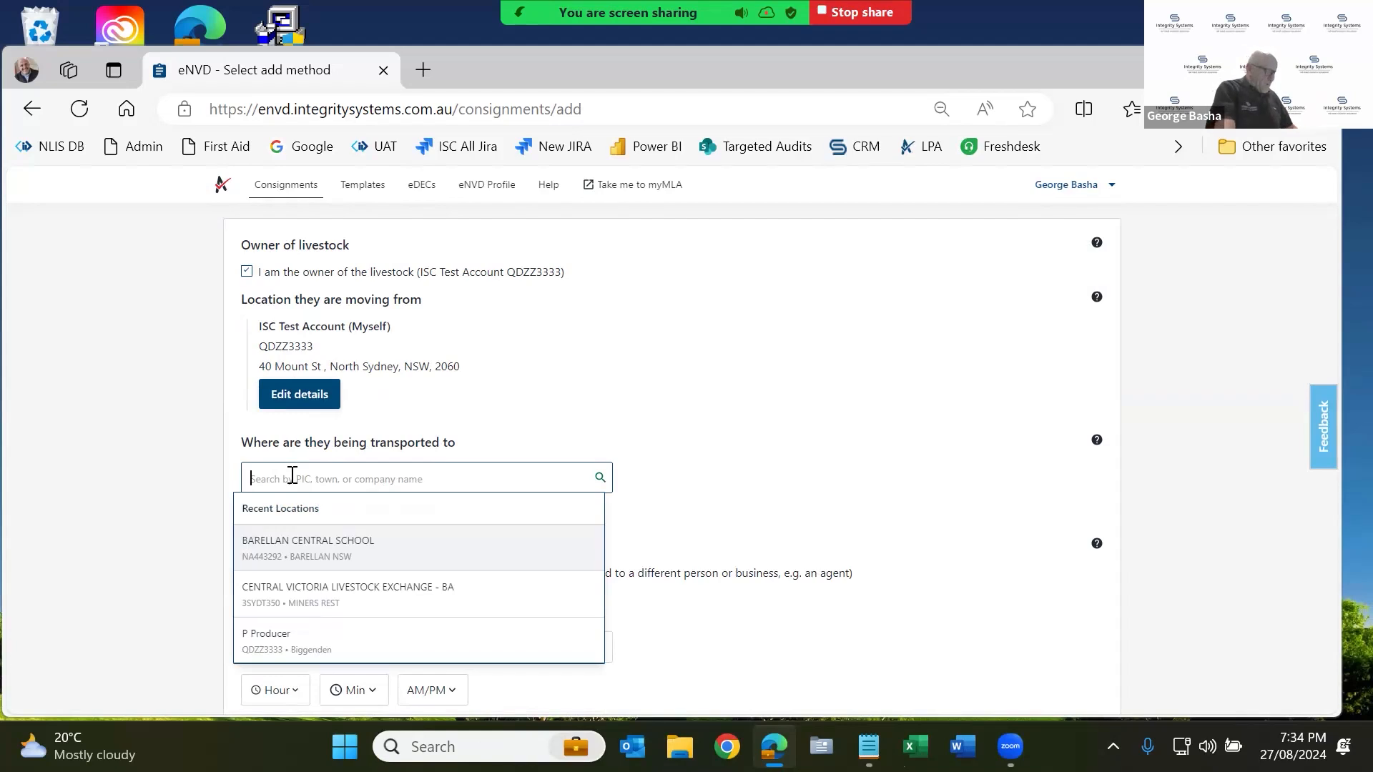
type("centrl")
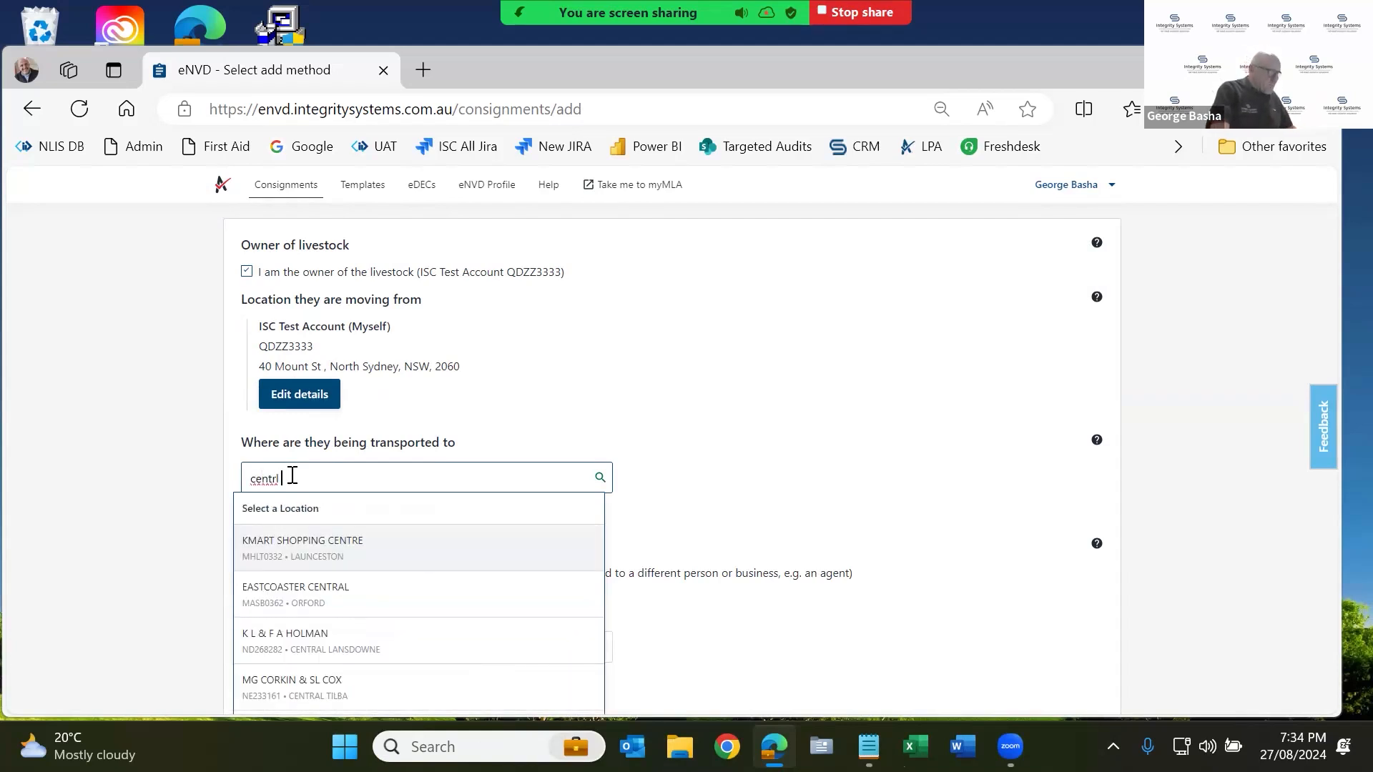
key("BackSpace")
type("al vic")
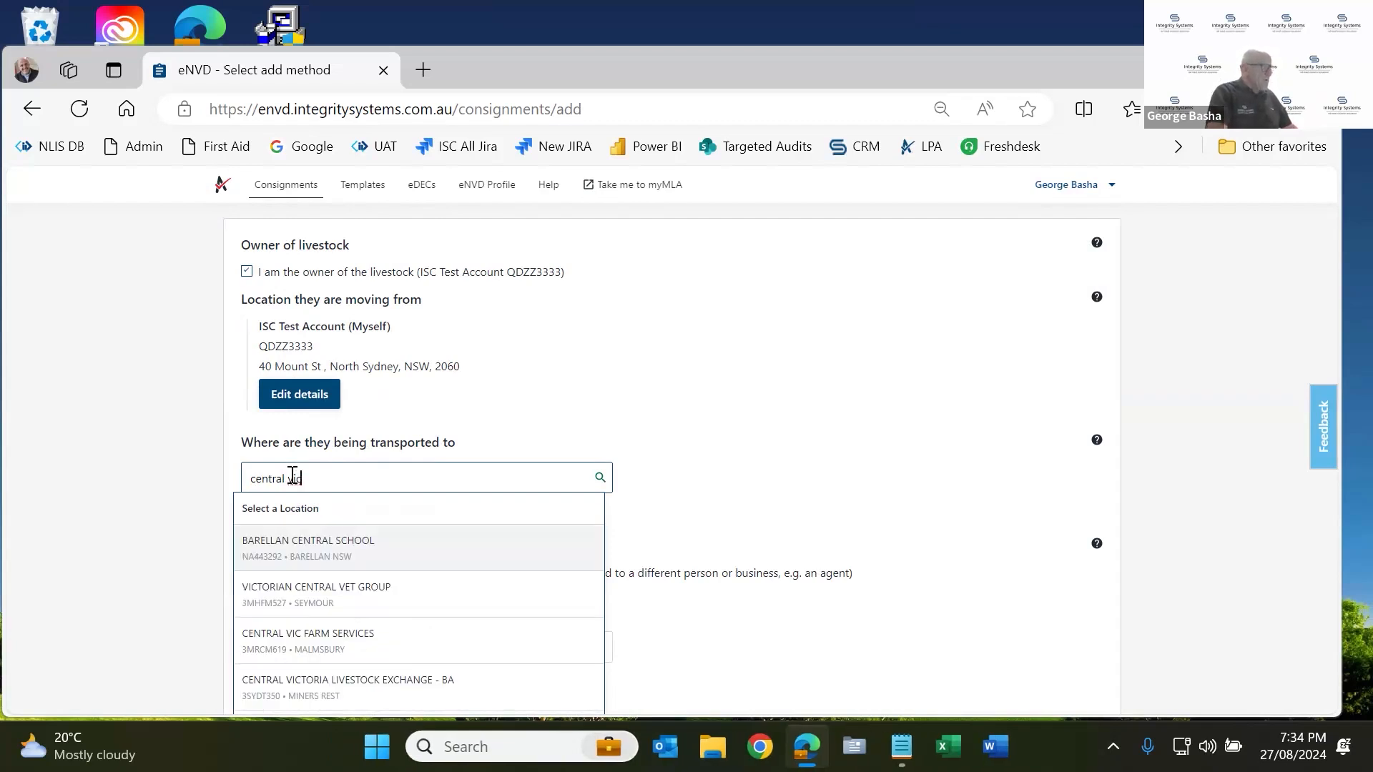
left_click(327, 681)
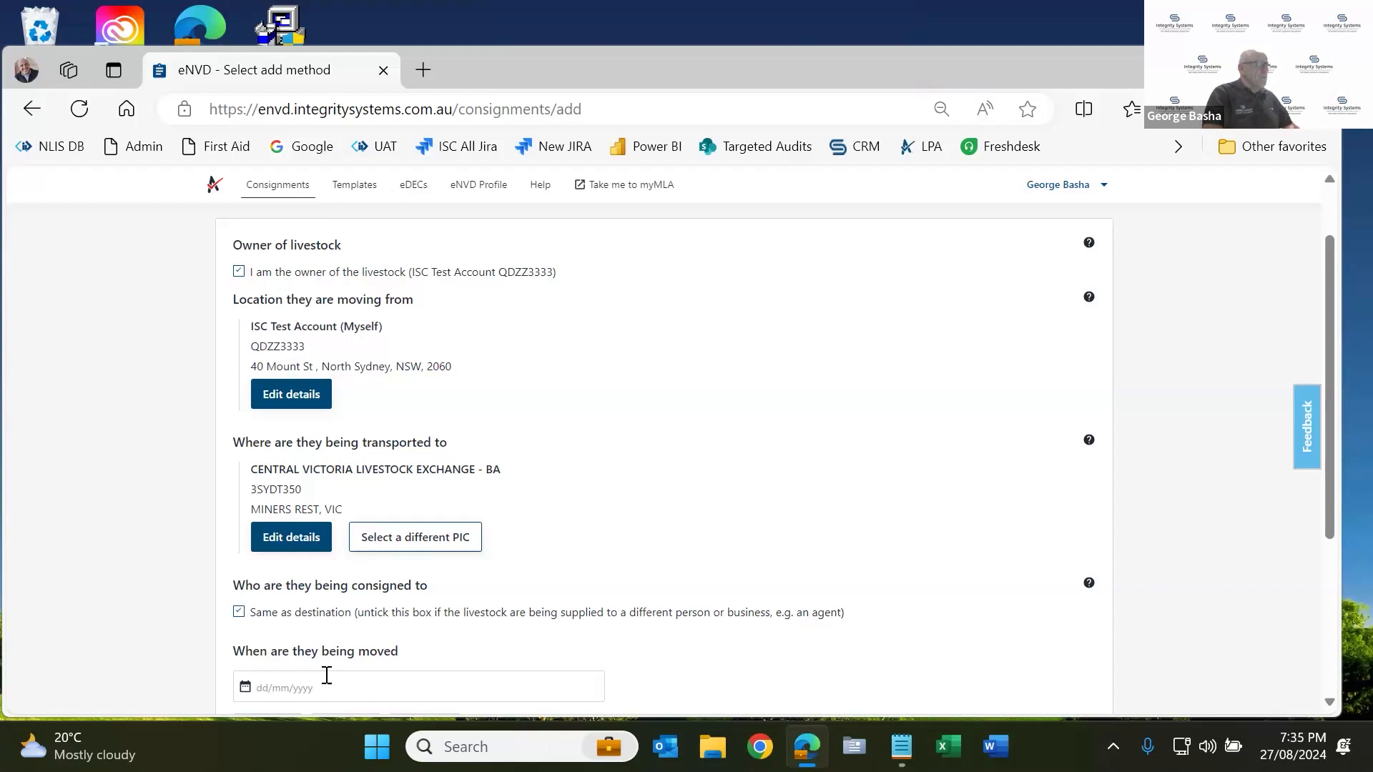
scroll(327, 676, "down", 3)
Set the movement date to 28/08/2024 and time to 06:30 AM, then advance to species.
left_click(306, 501)
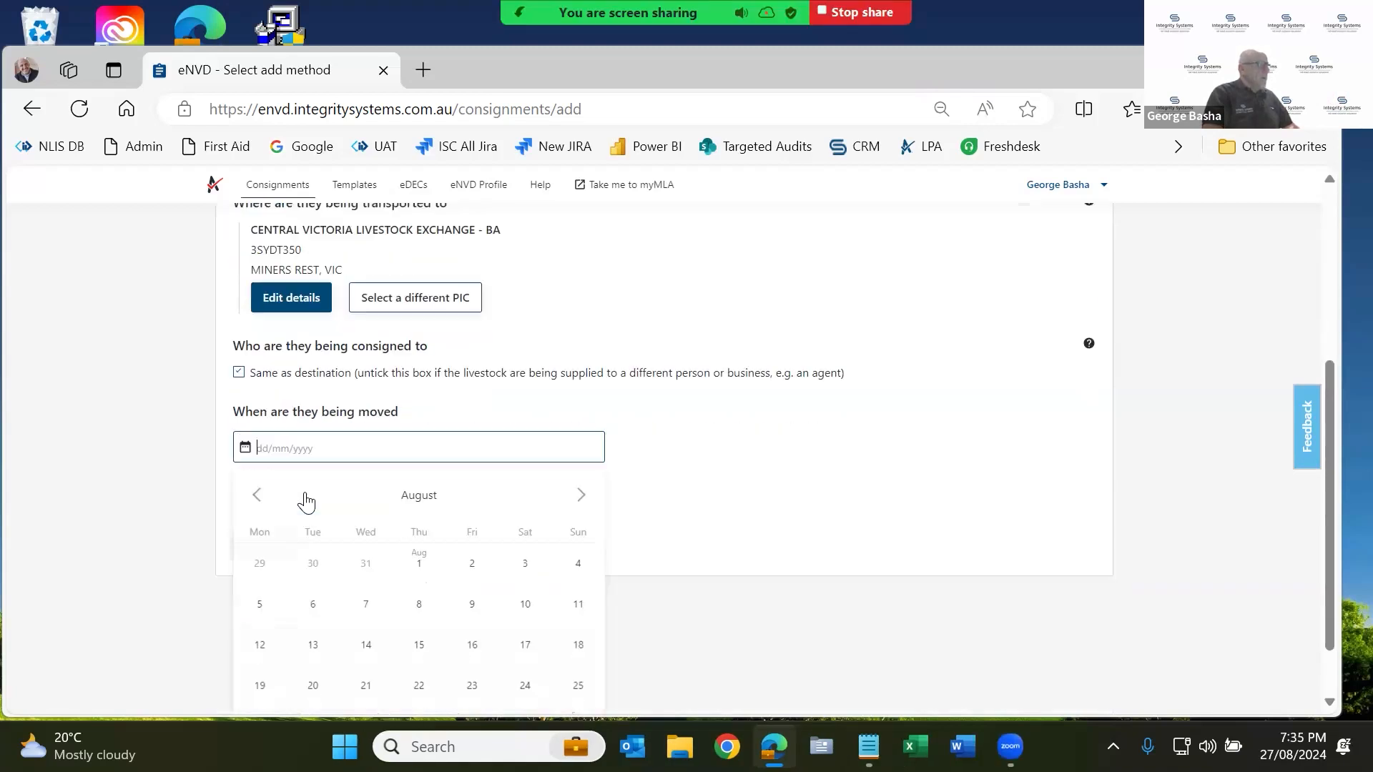
left_click(369, 658)
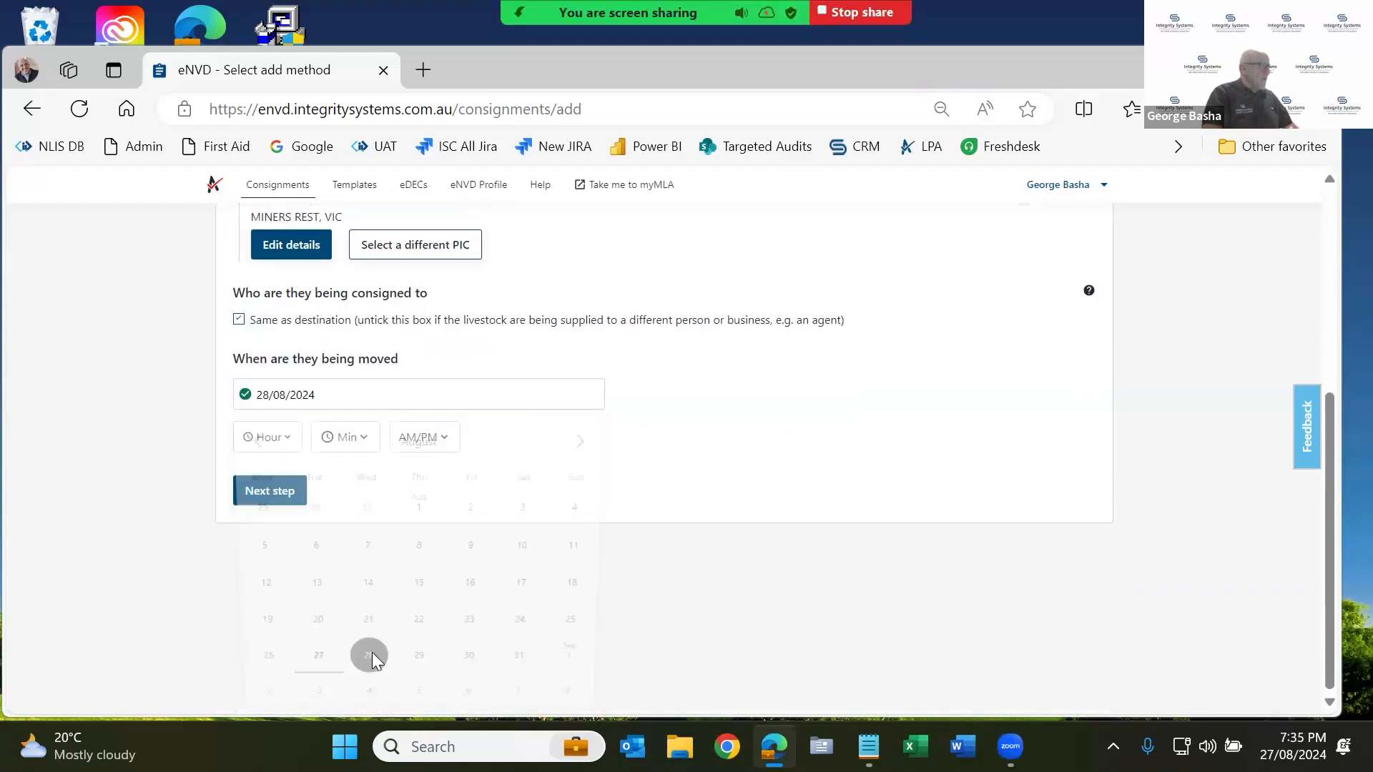
left_click(279, 468)
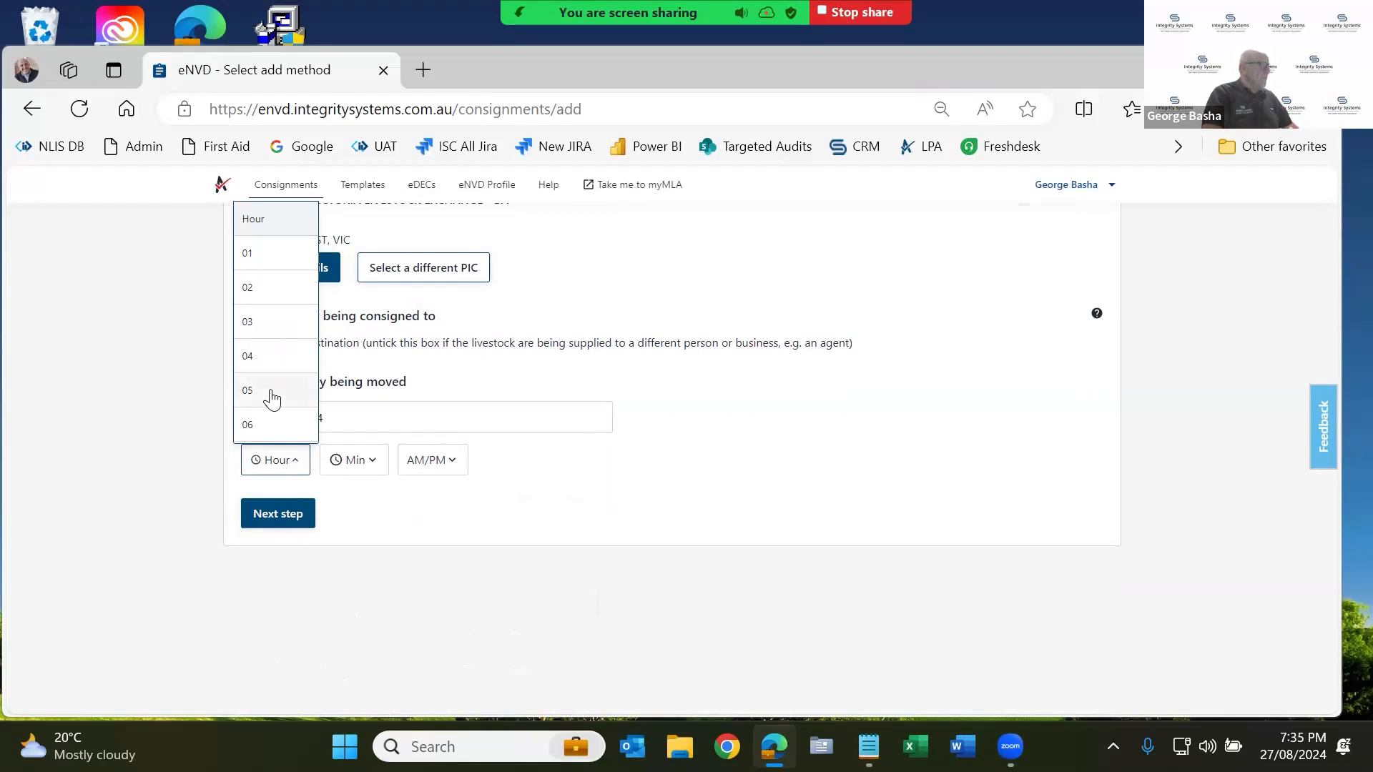
left_click(268, 427)
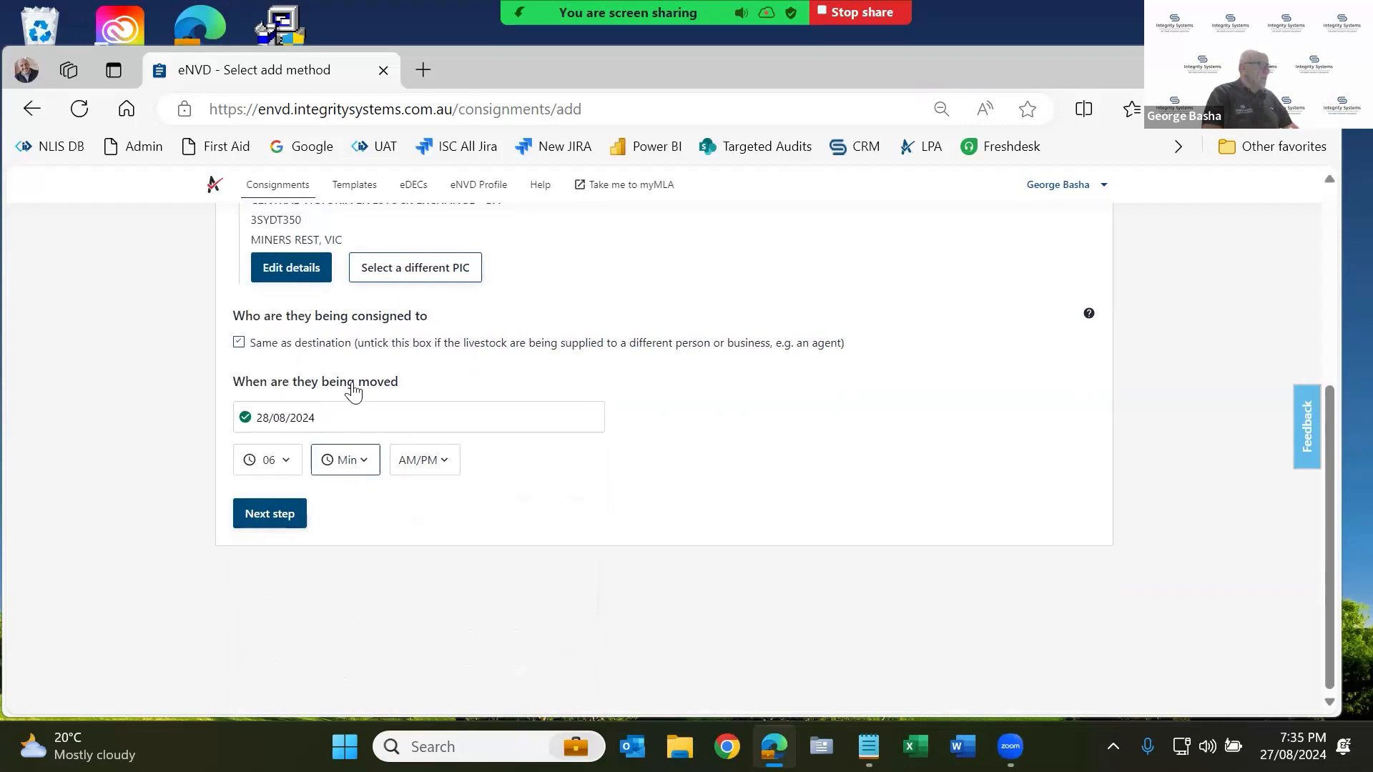
left_click(347, 365)
left_click(411, 461)
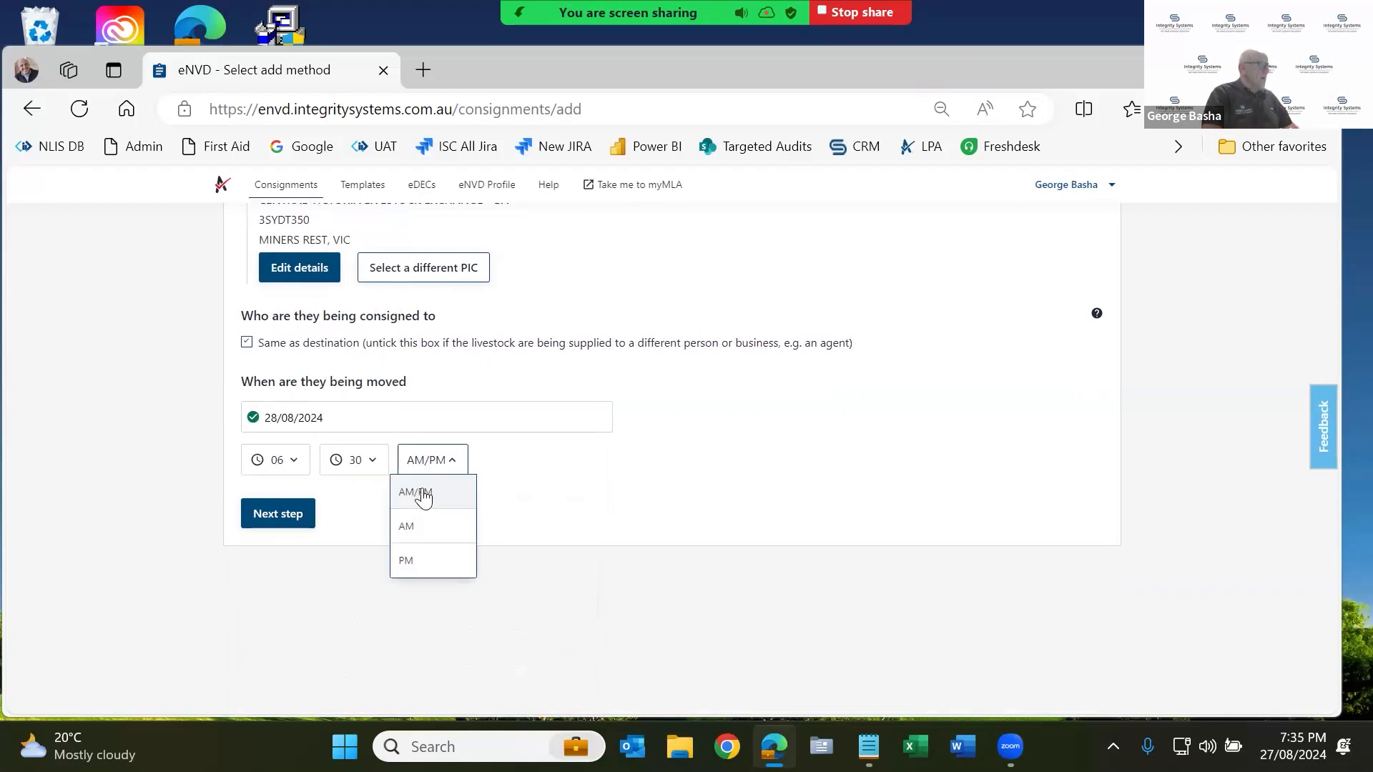
left_click(417, 526)
left_click(283, 513)
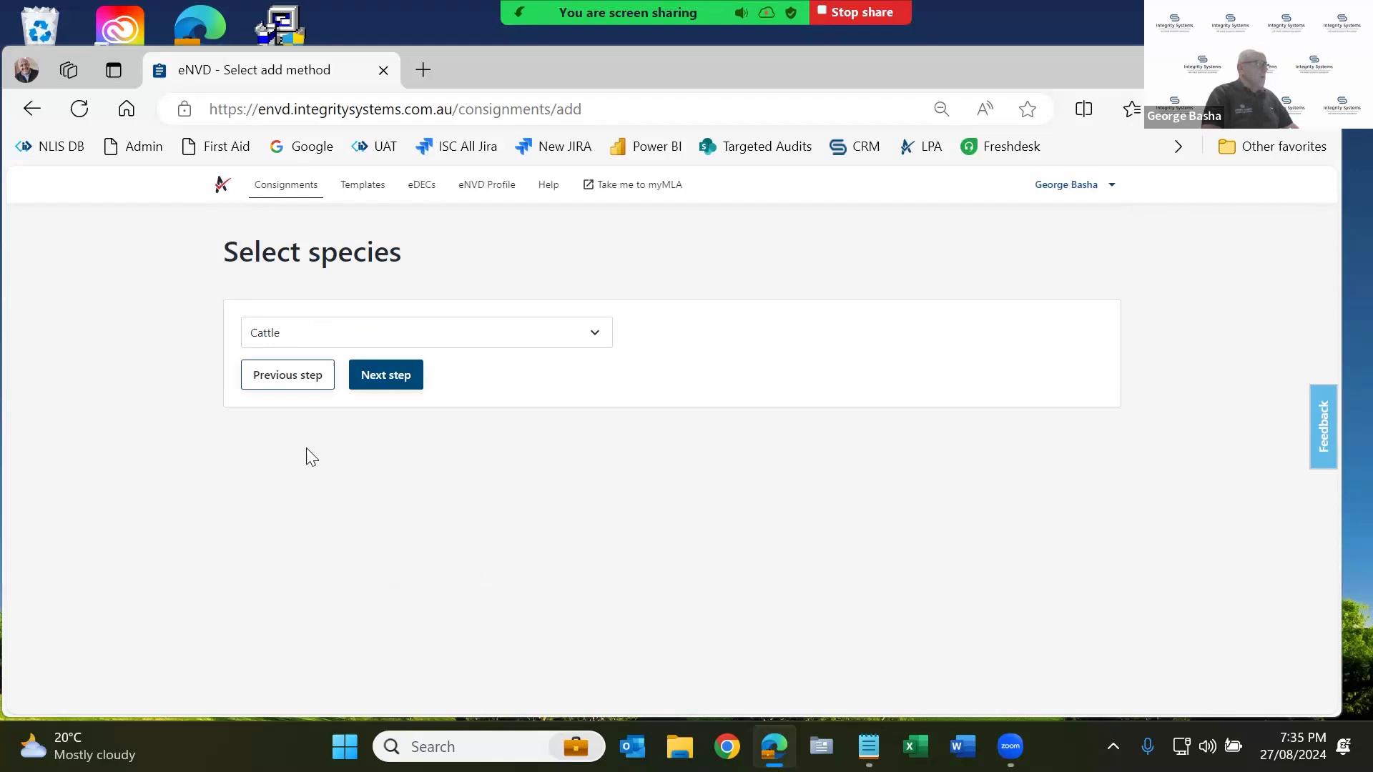
left_click(396, 376)
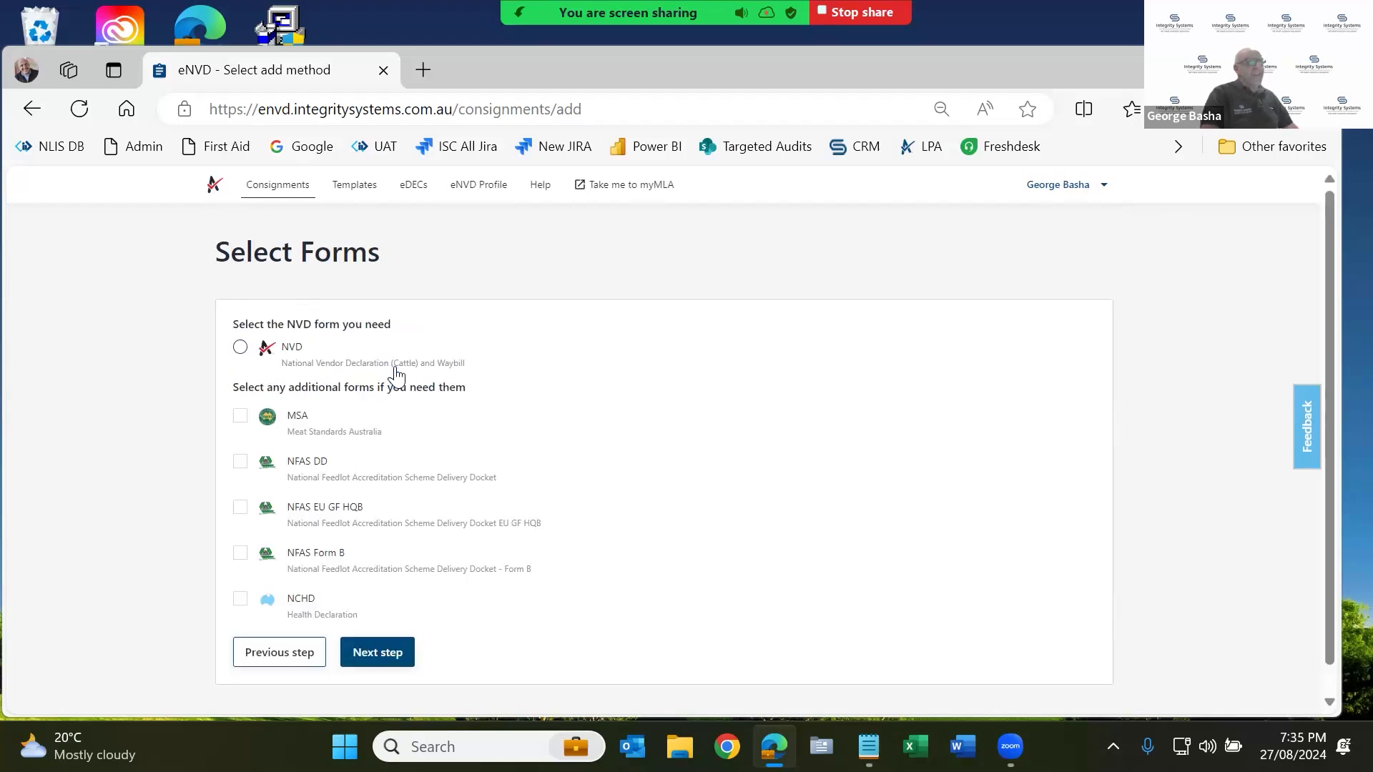
Select the NVD form and advance to the Livestock description step.
left_click(240, 348)
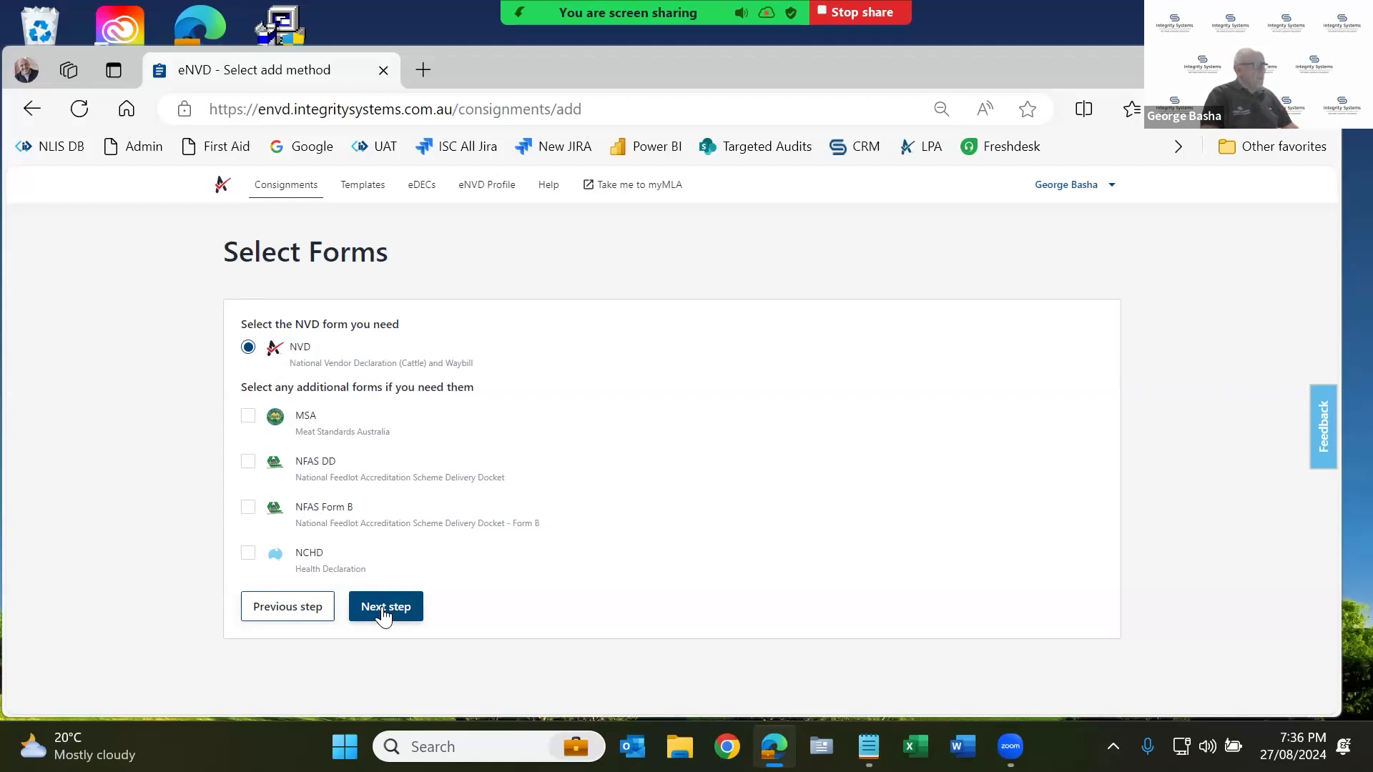
left_click(384, 613)
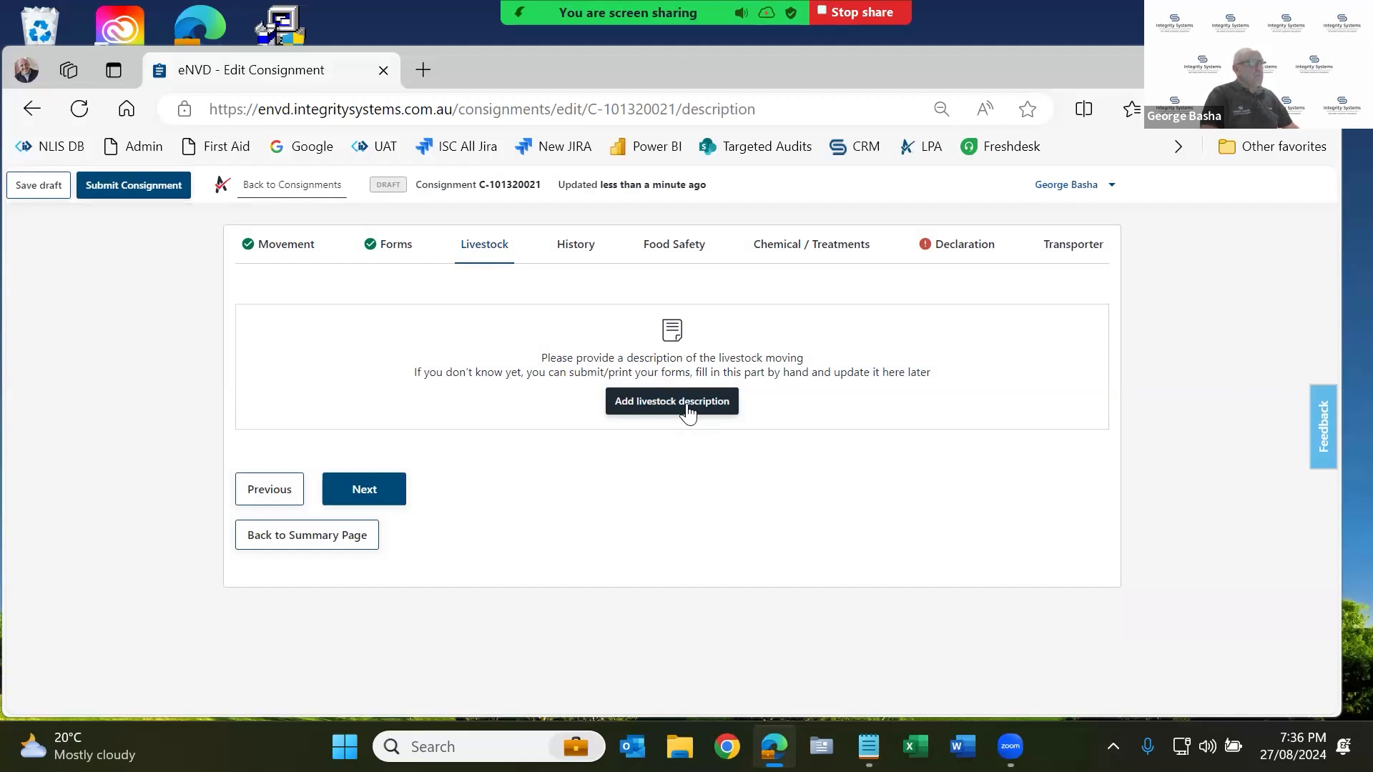
Start a livestock description of 10 head, breed angus, sex Steer.
left_click(688, 413)
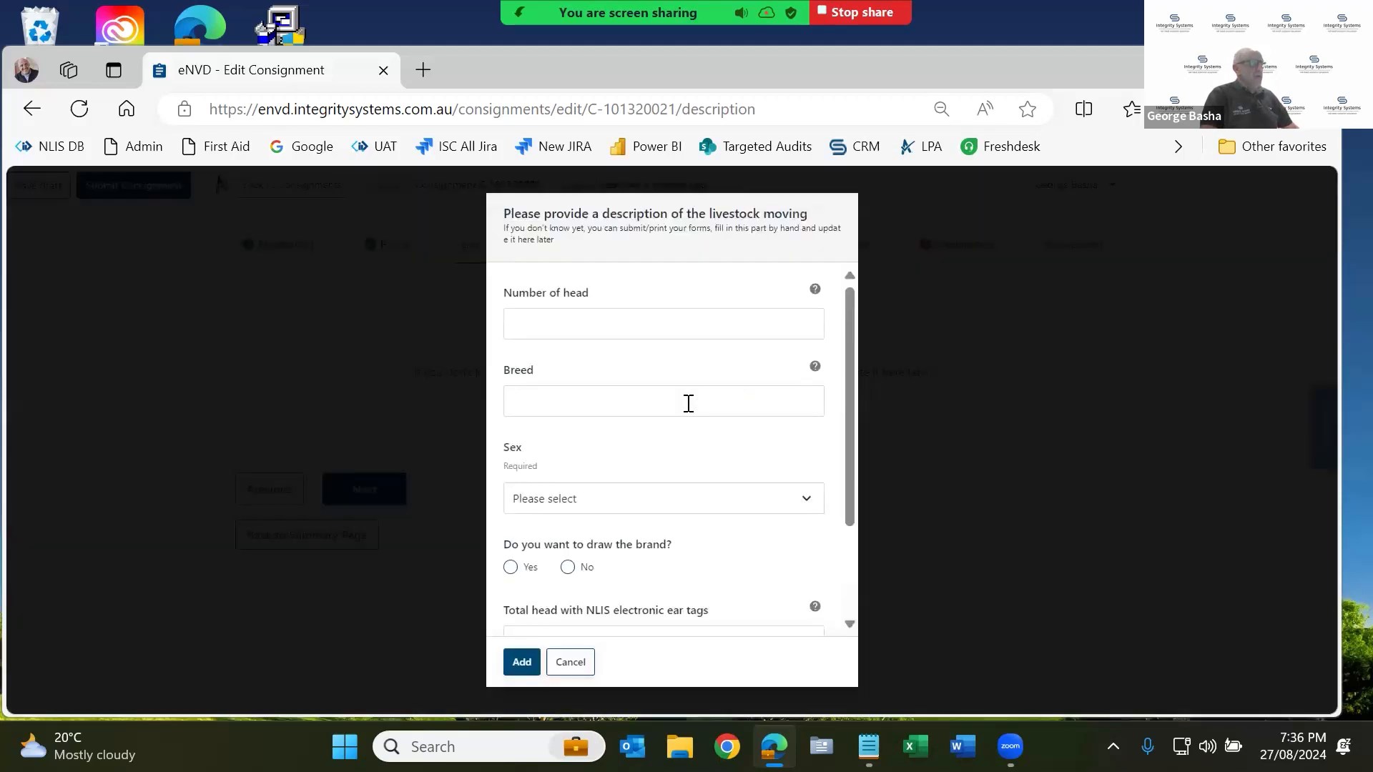
left_click(616, 323)
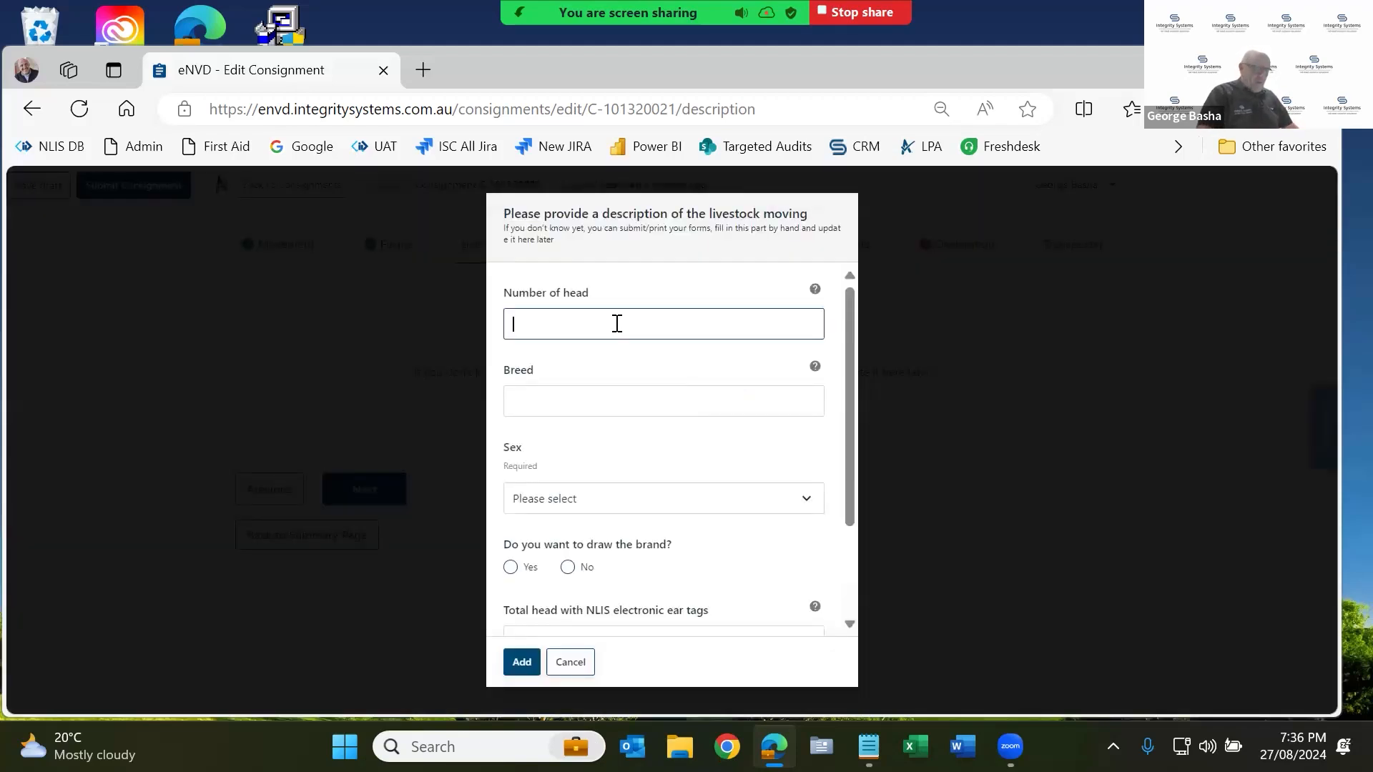
type("10")
left_click(626, 398)
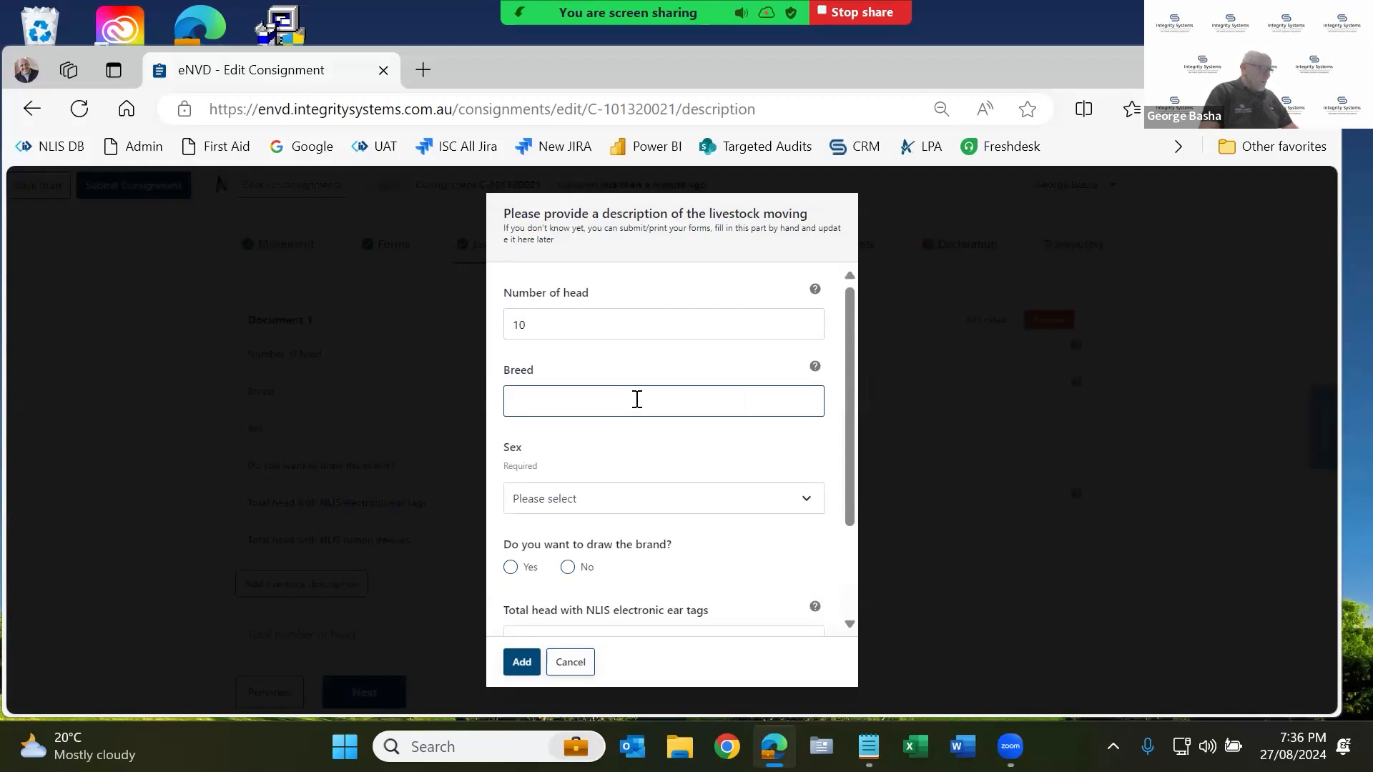
type("angus")
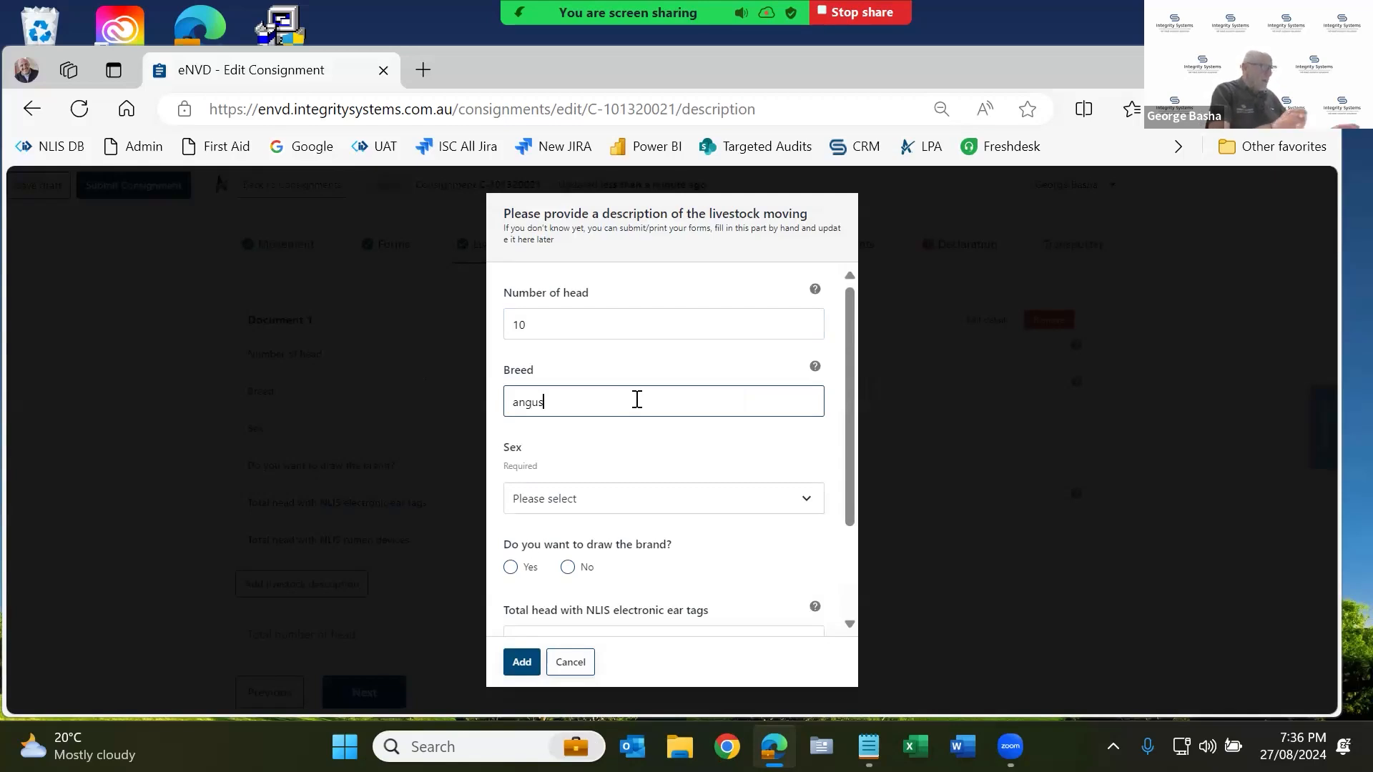
left_click(639, 504)
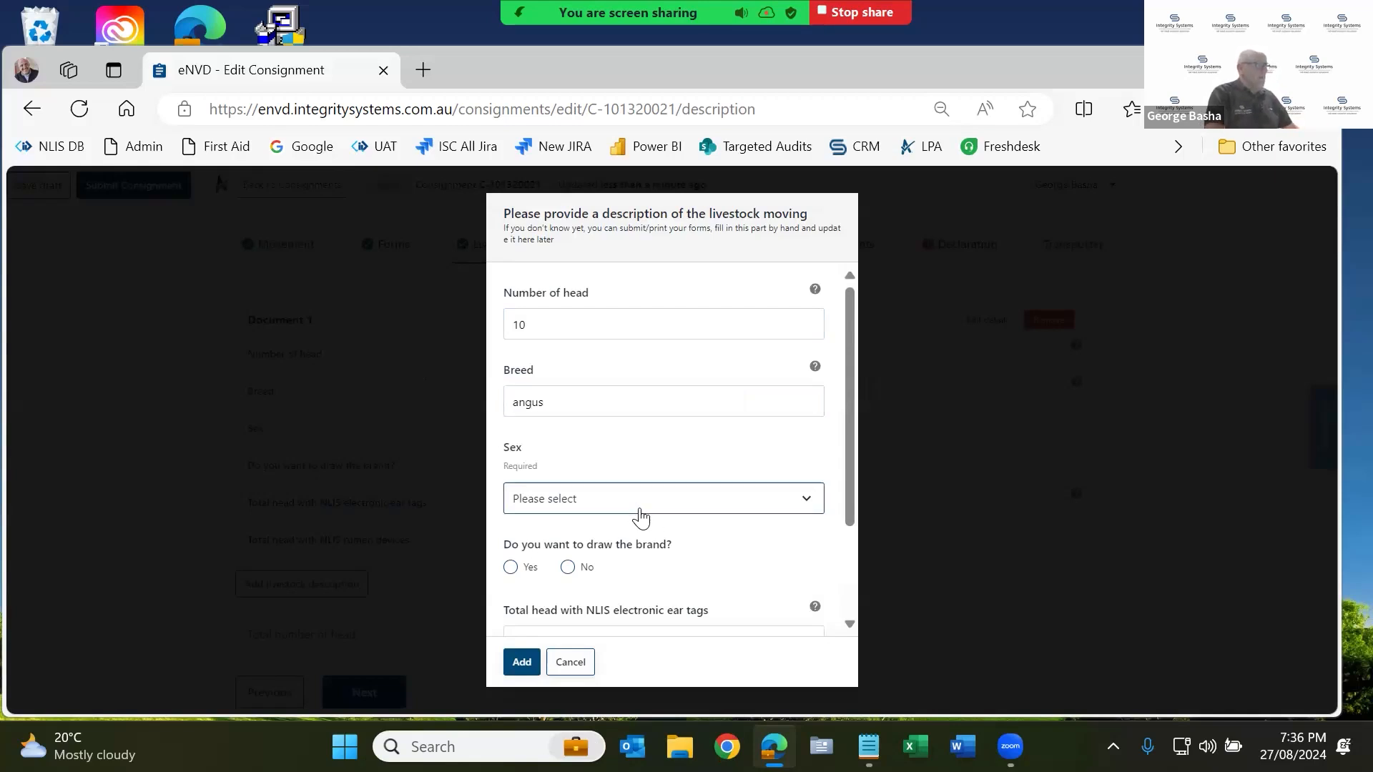
left_click(570, 337)
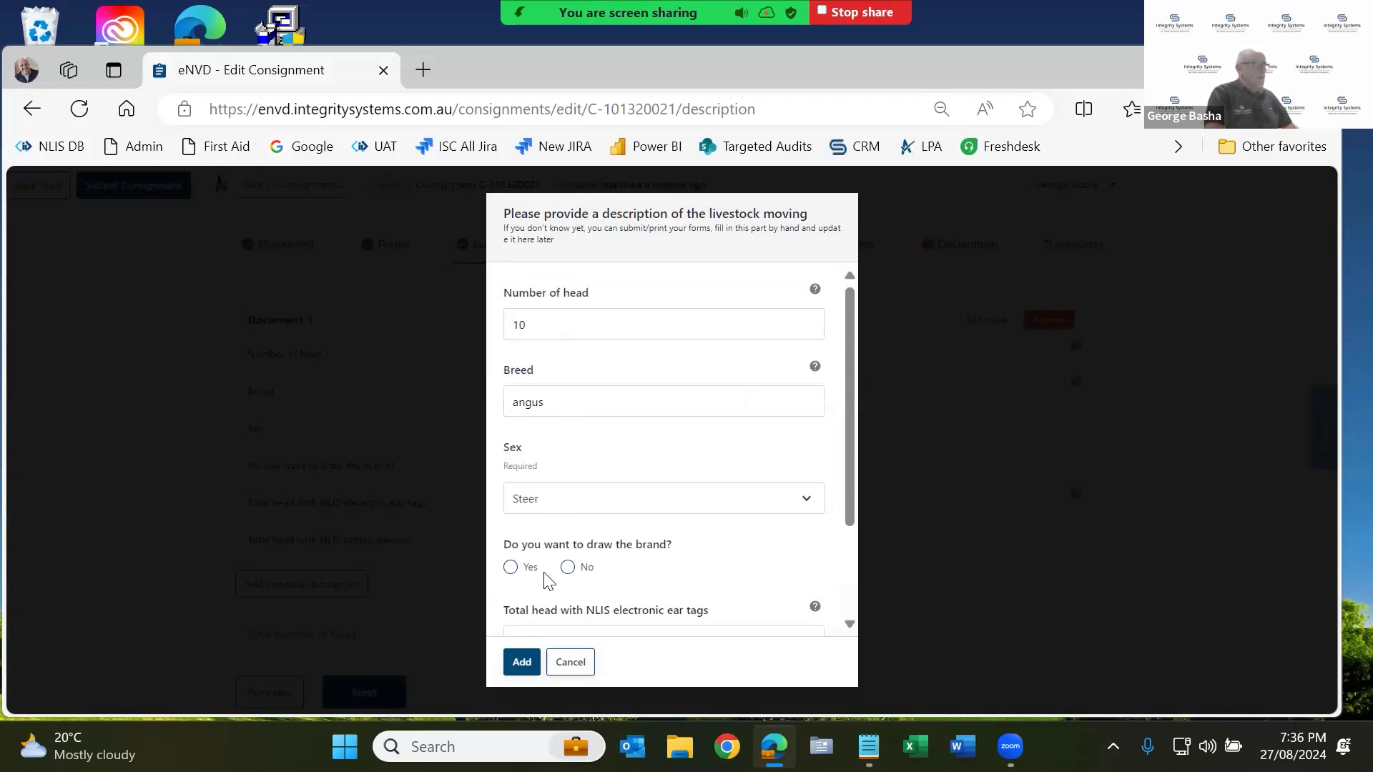
Answer No to drawing the brand, enter 10 NLIS ear tags and 0 rumen devices, and add it.
scroll(573, 545, "down", 1)
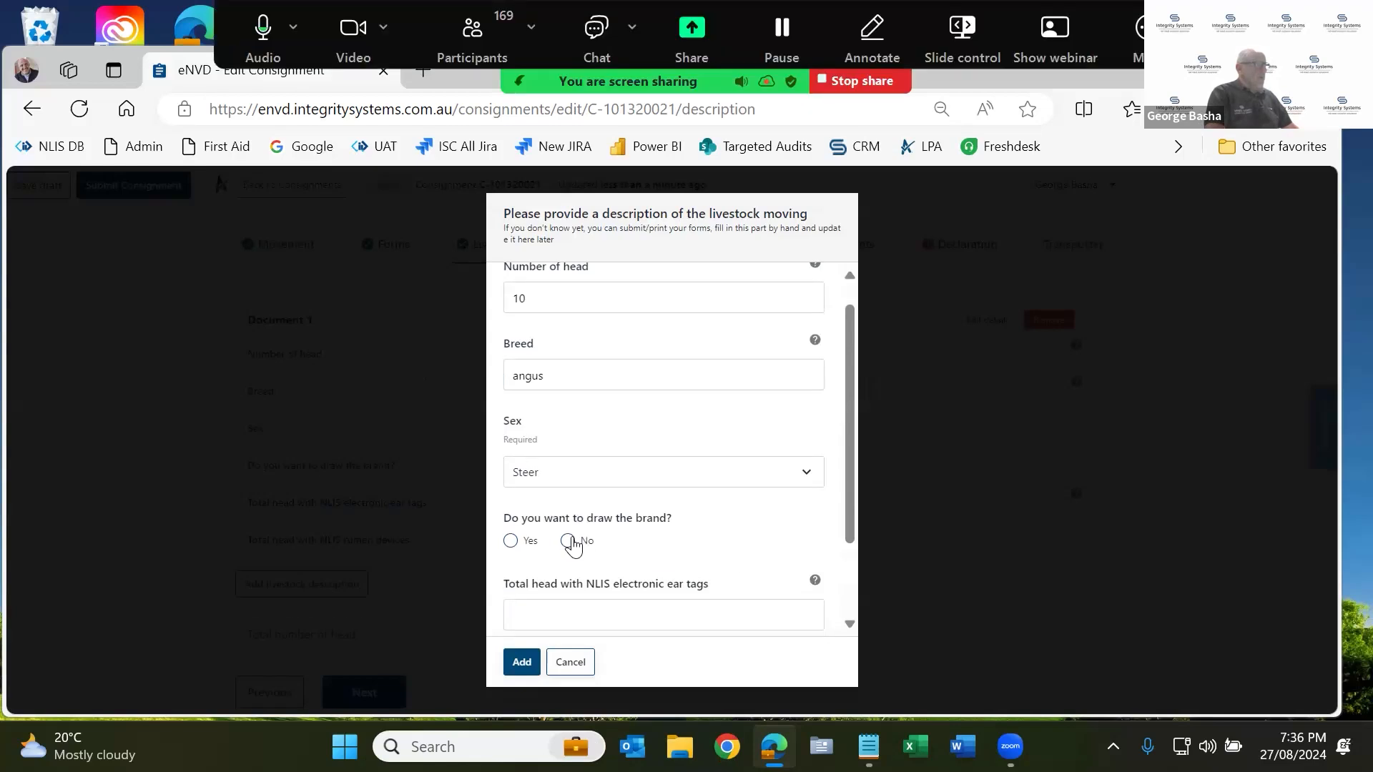
left_click(569, 542)
scroll(572, 544, "down", 1)
scroll(577, 545, "down", 1)
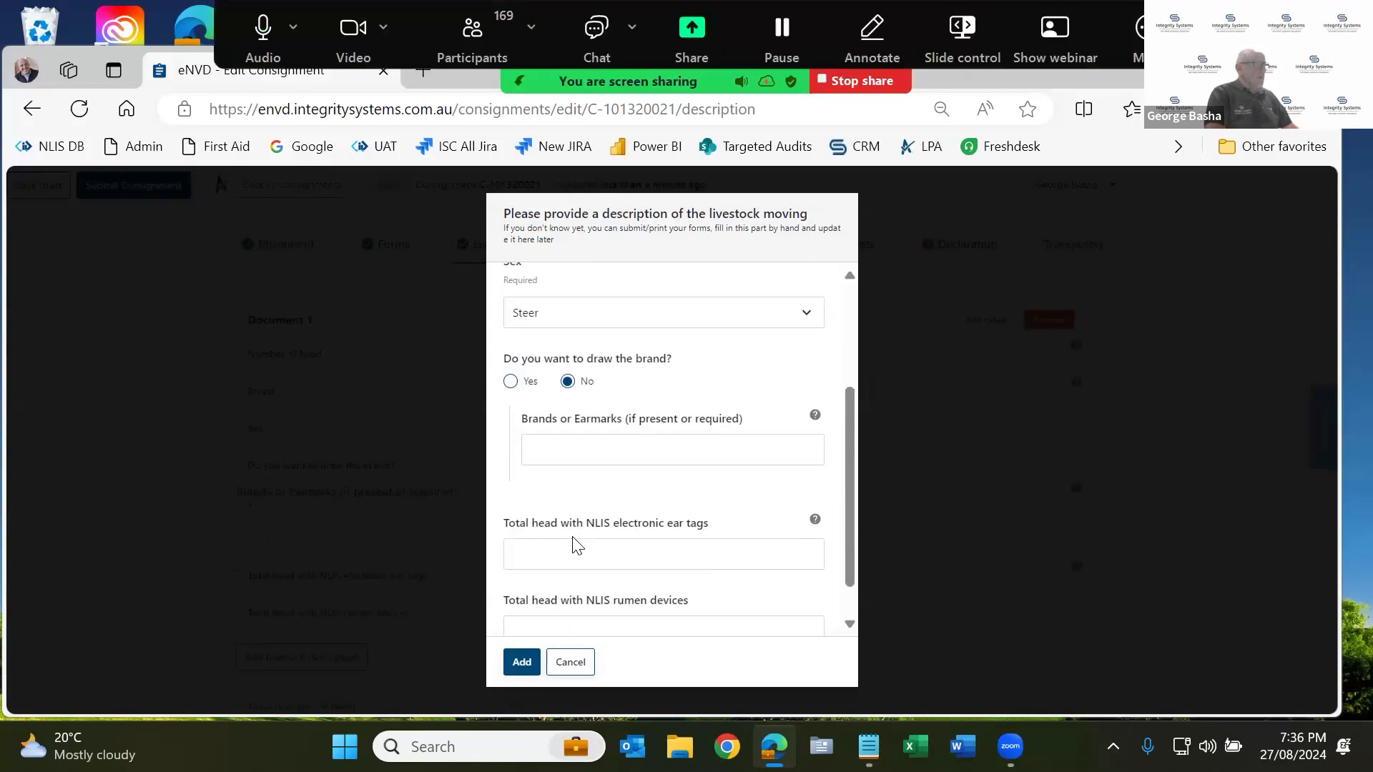
scroll(577, 544, "down", 1)
left_click(558, 512)
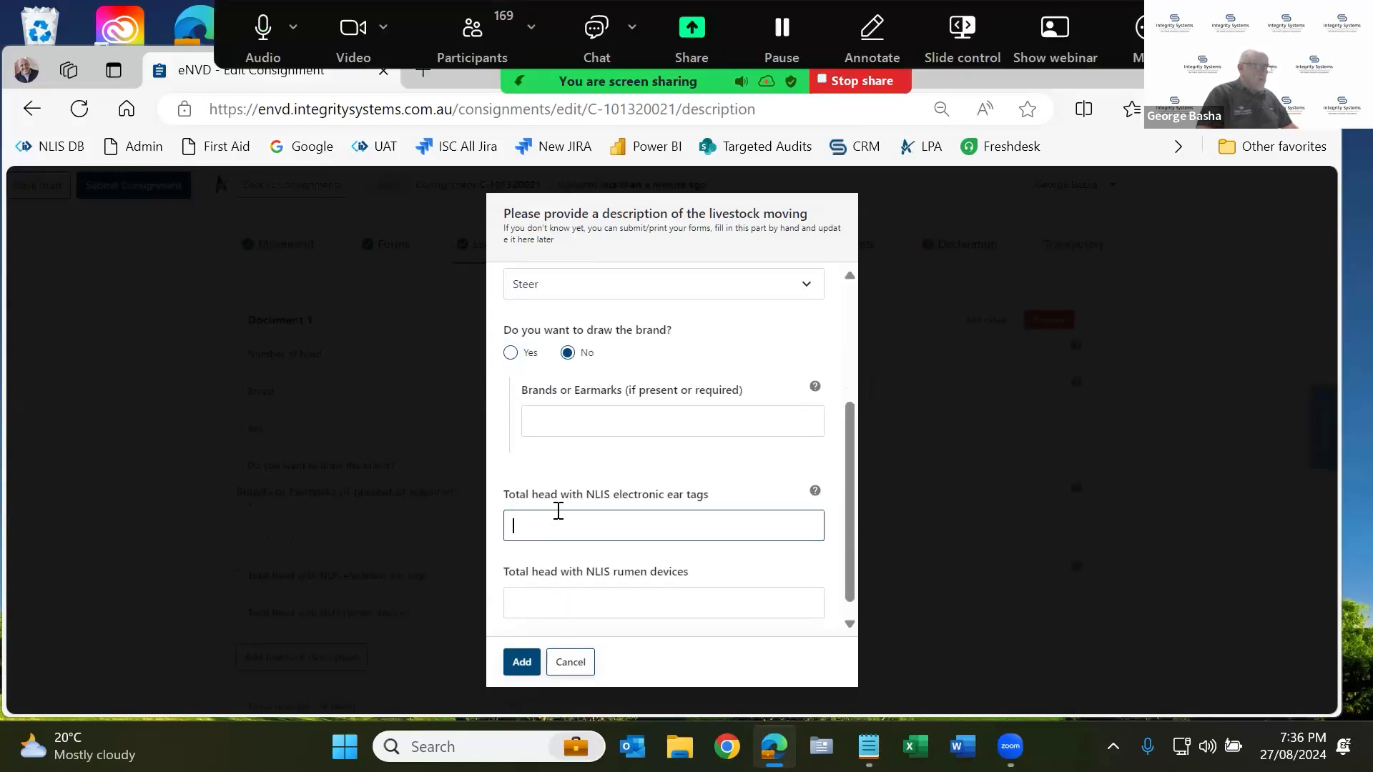
type("10")
left_click(604, 605)
type("0")
left_click(522, 661)
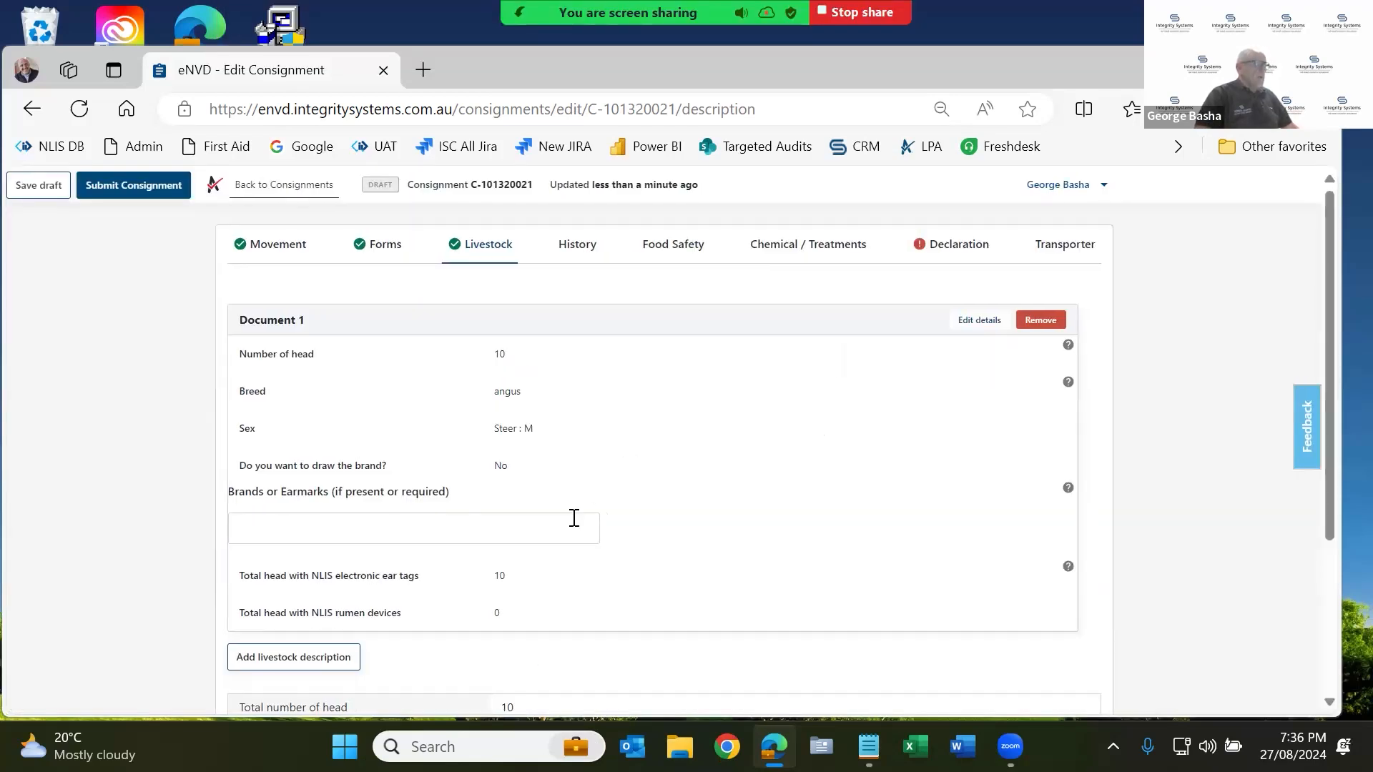
scroll(555, 524, "down", 2)
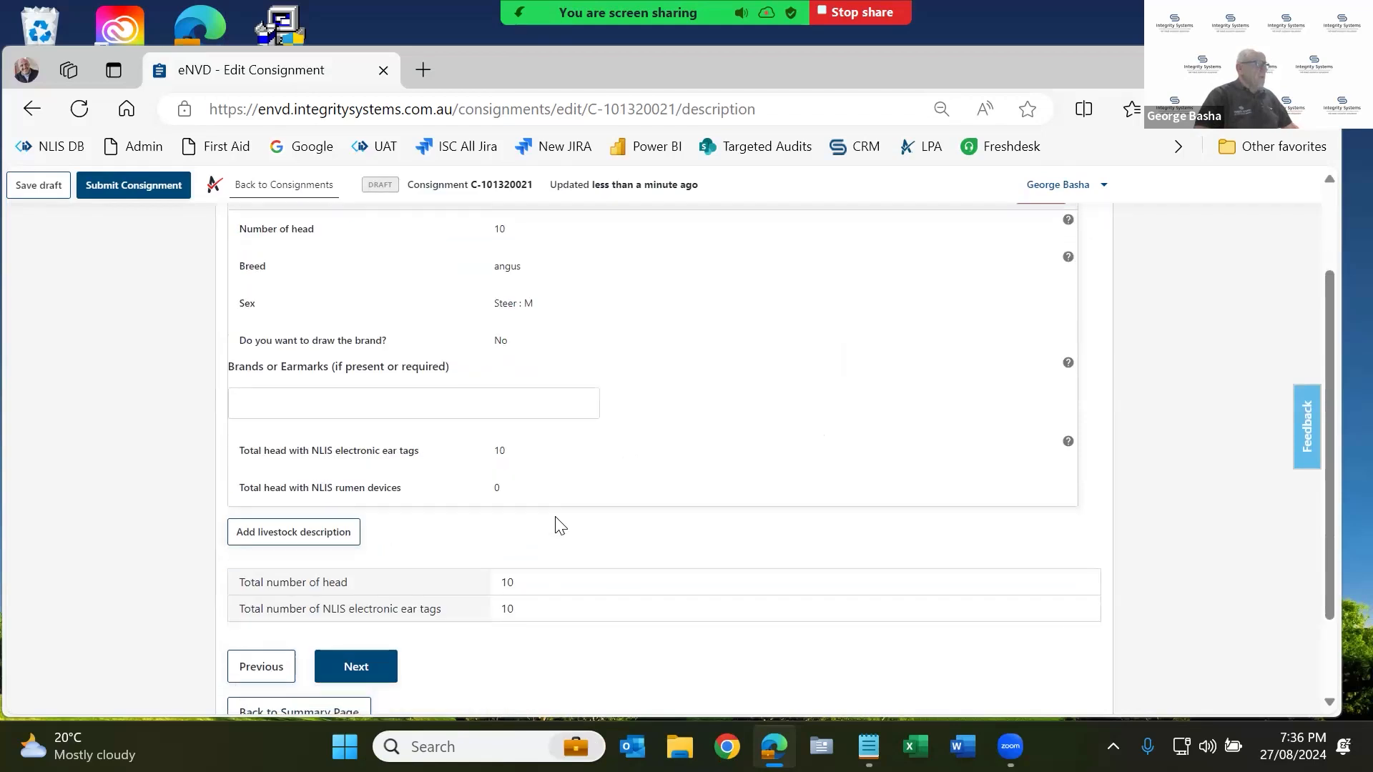
Start a second livestock description of 20 head, breed angus, sex Heifer.
left_click(335, 525)
left_click(558, 327)
type("20")
left_click(614, 409)
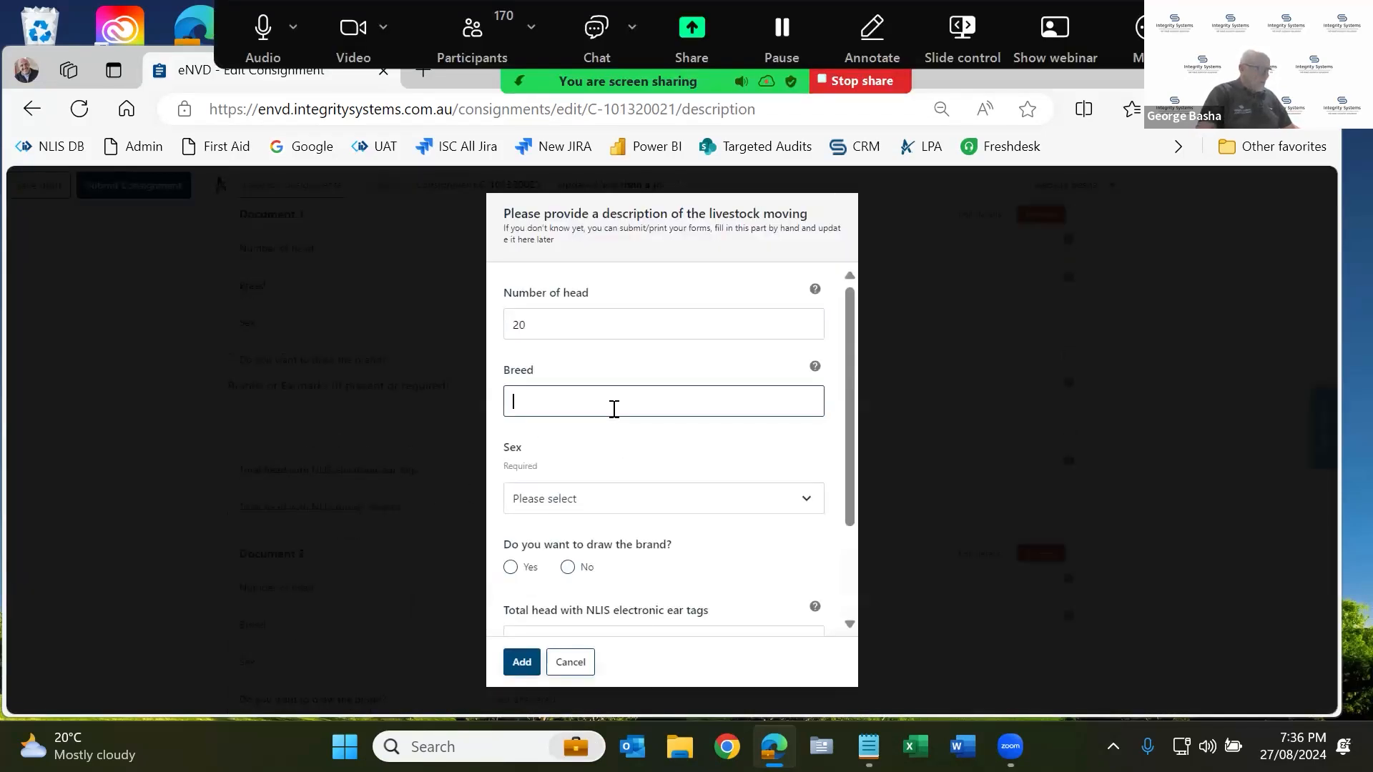
type("an")
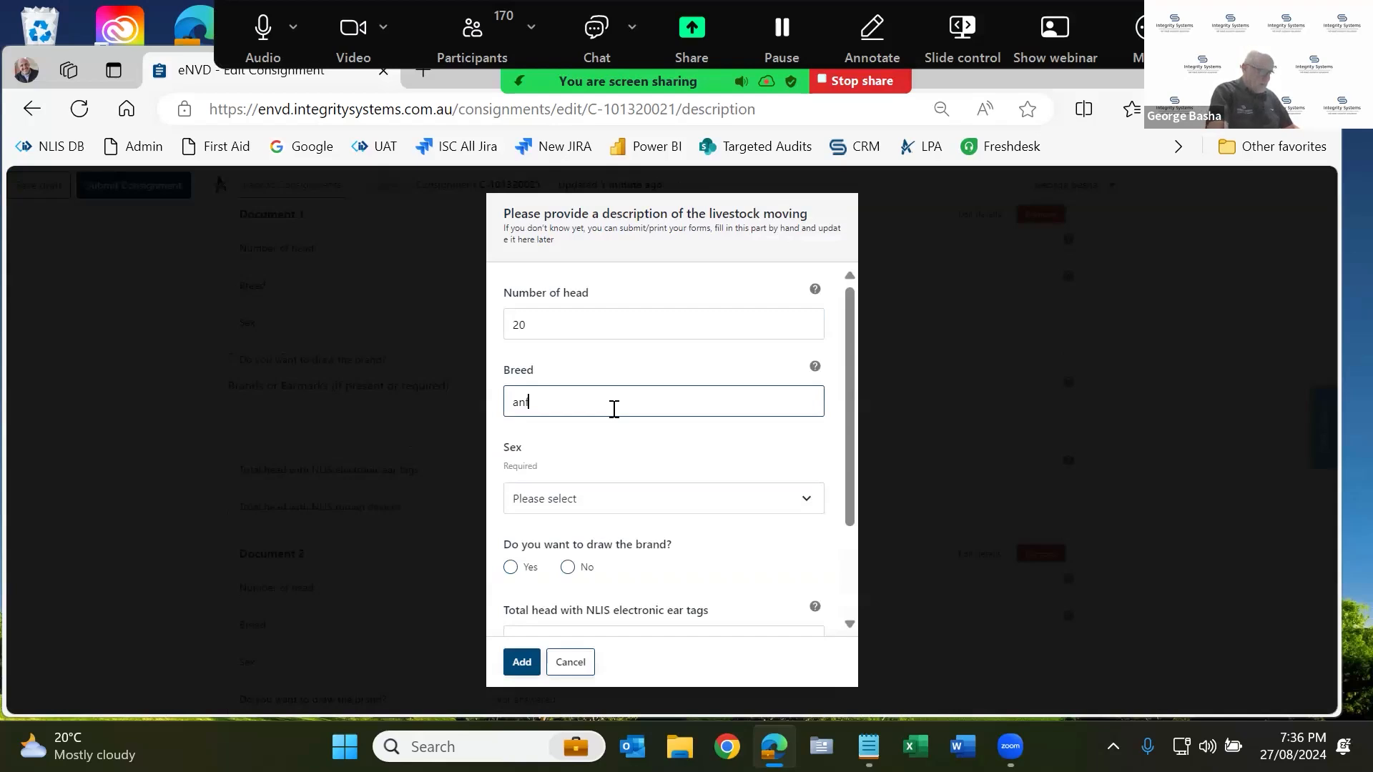
type("gi")
key("BackSpace")
type("us")
left_click(674, 501)
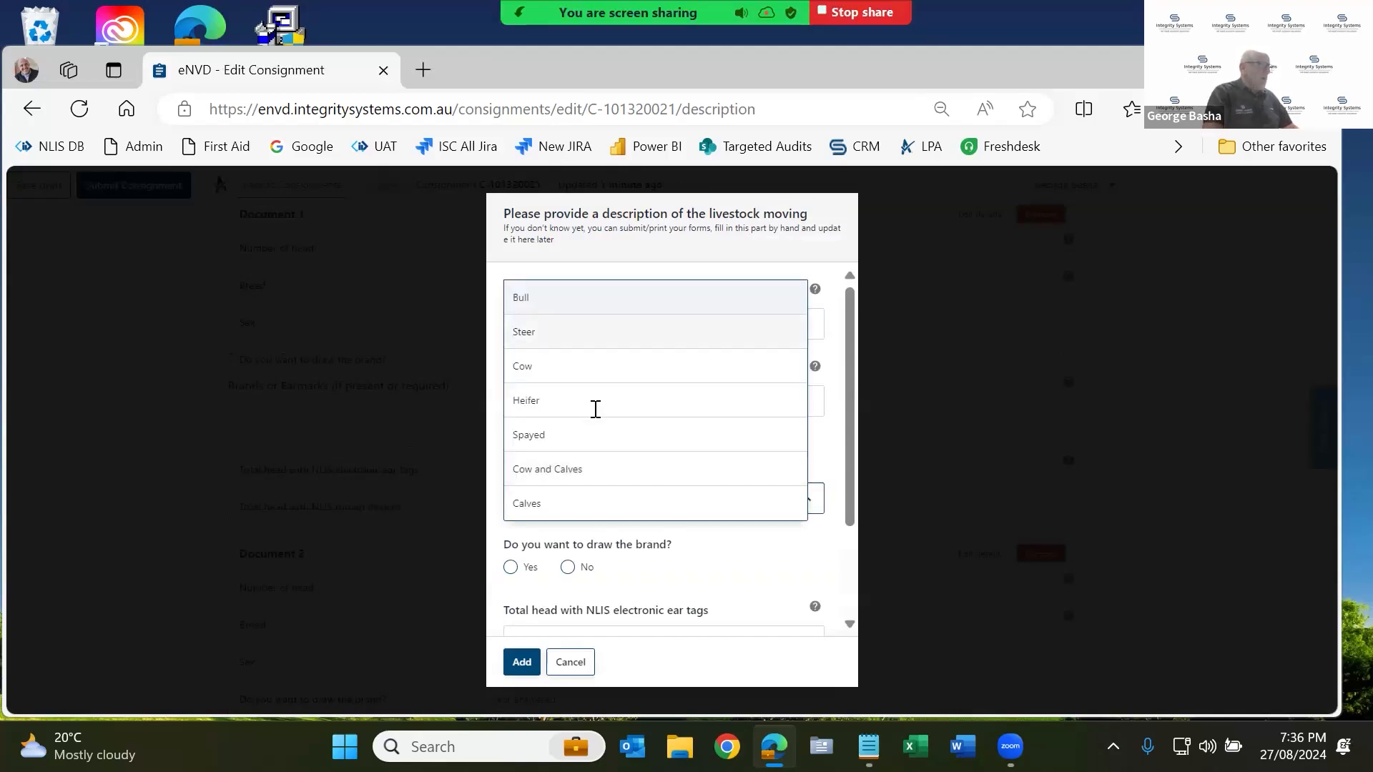
left_click(595, 407)
Set brand to No with 20 NLIS ear tags, add the description, and save to History.
scroll(584, 551, "down", 2)
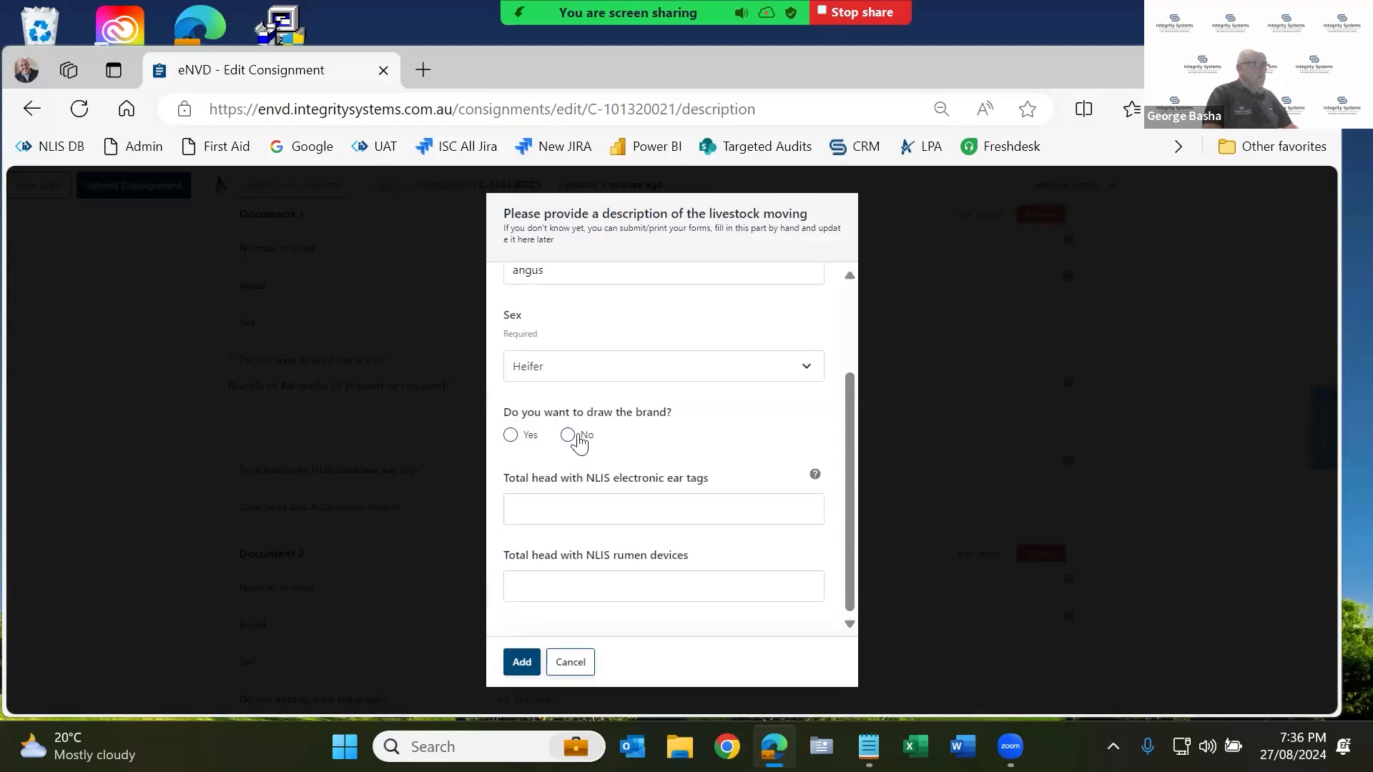
left_click(569, 435)
left_click(587, 493)
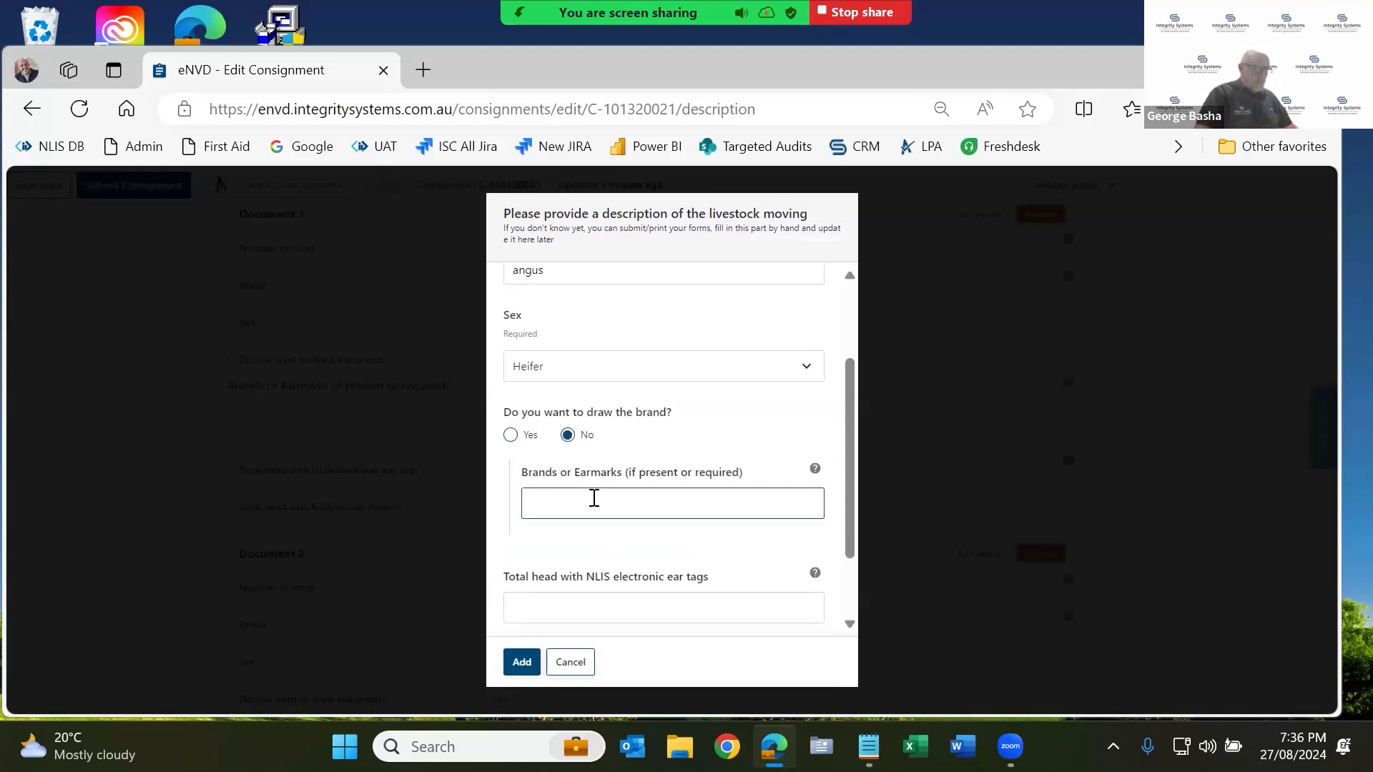
left_click(648, 610)
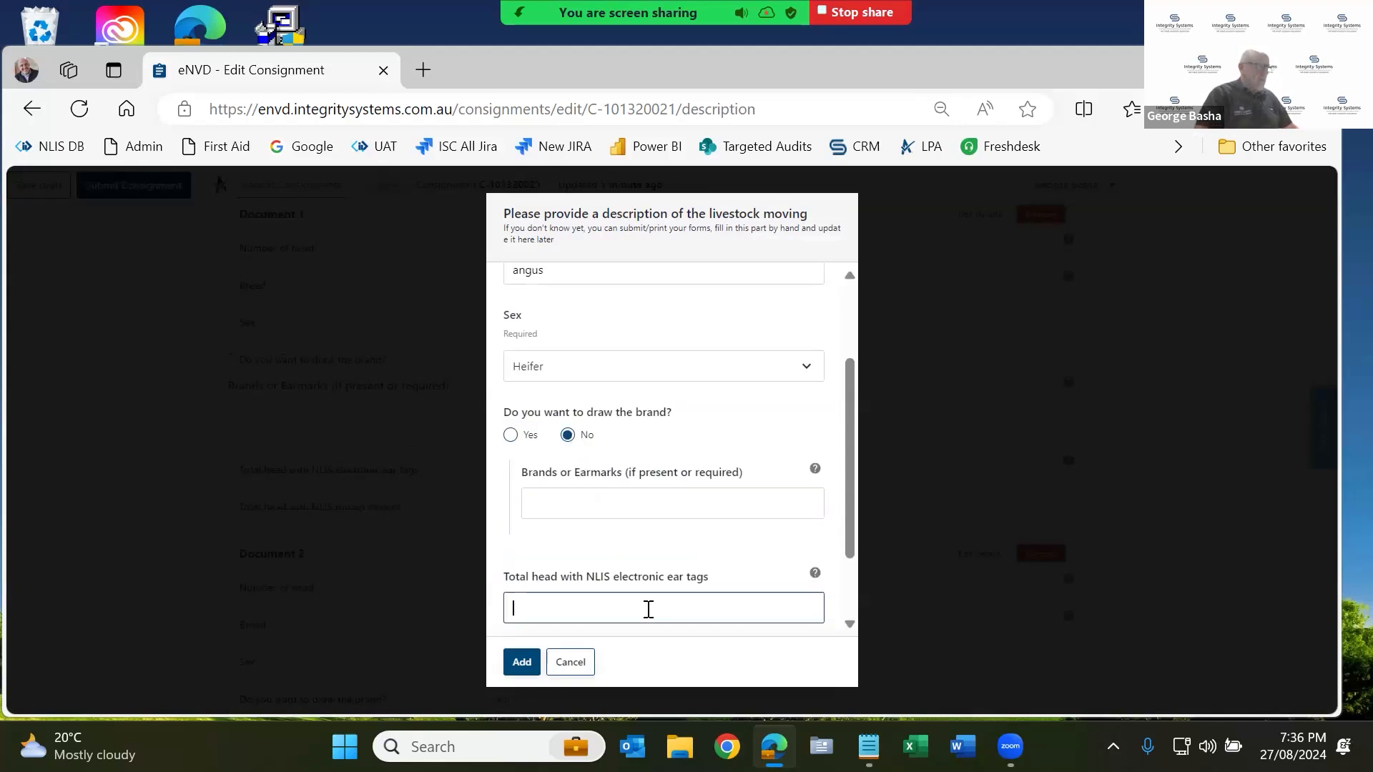
type("20")
scroll(649, 609, "down", 1)
left_click(521, 662)
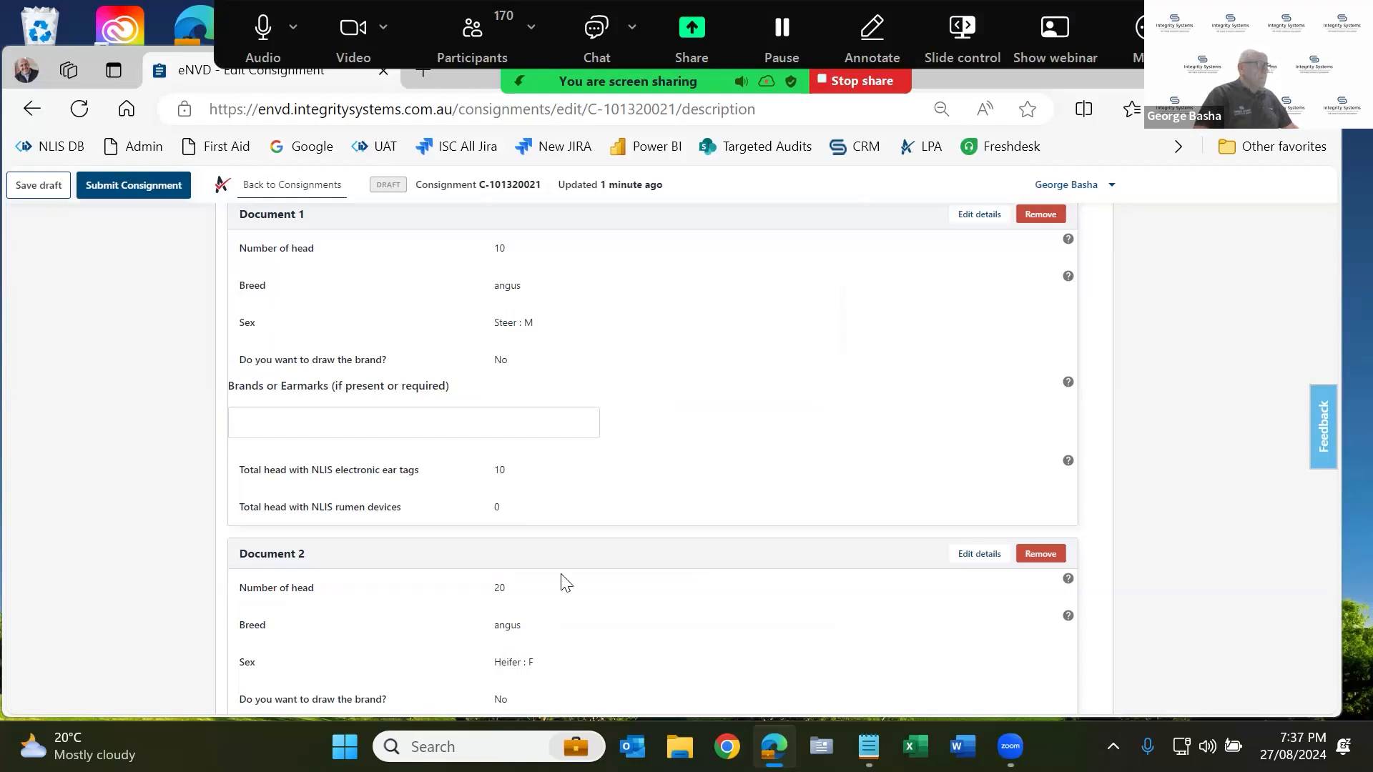
scroll(563, 583, "down", 5)
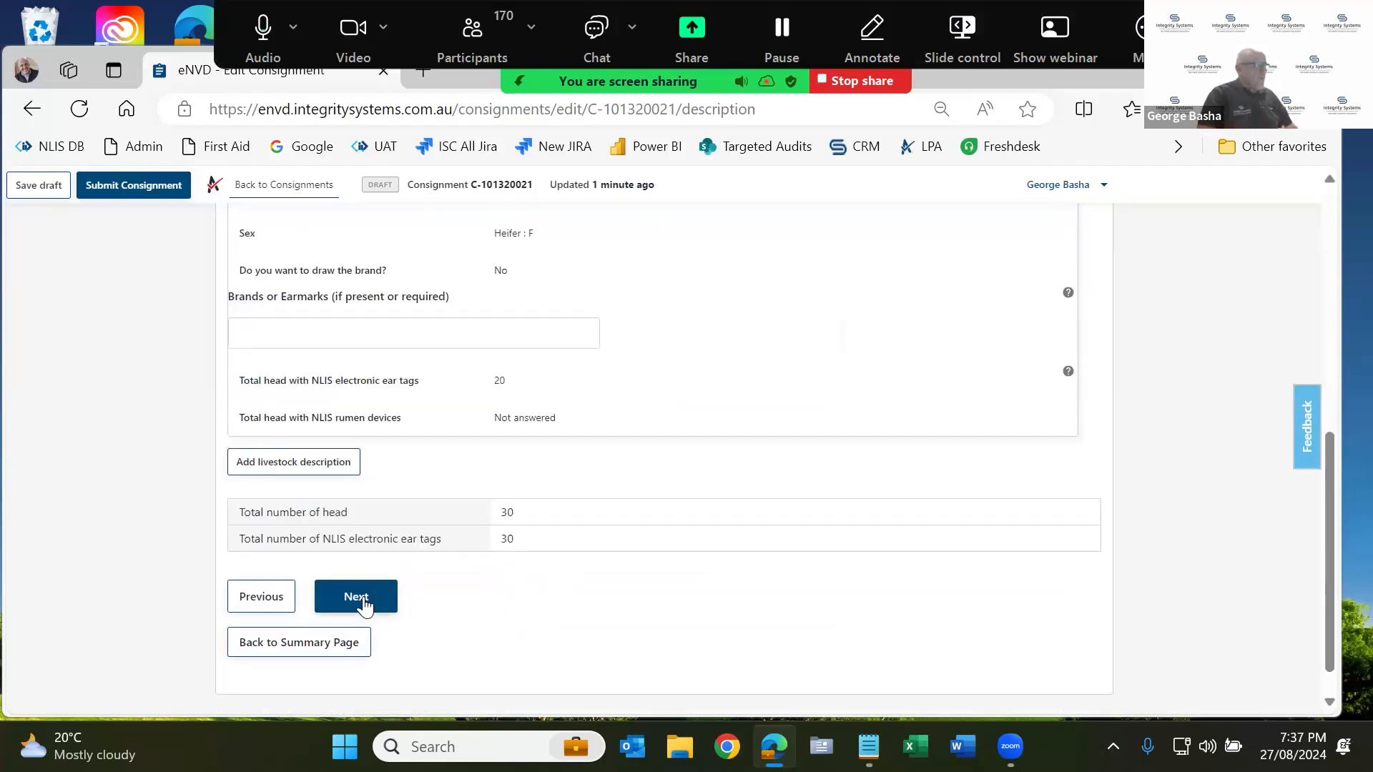
left_click(363, 596)
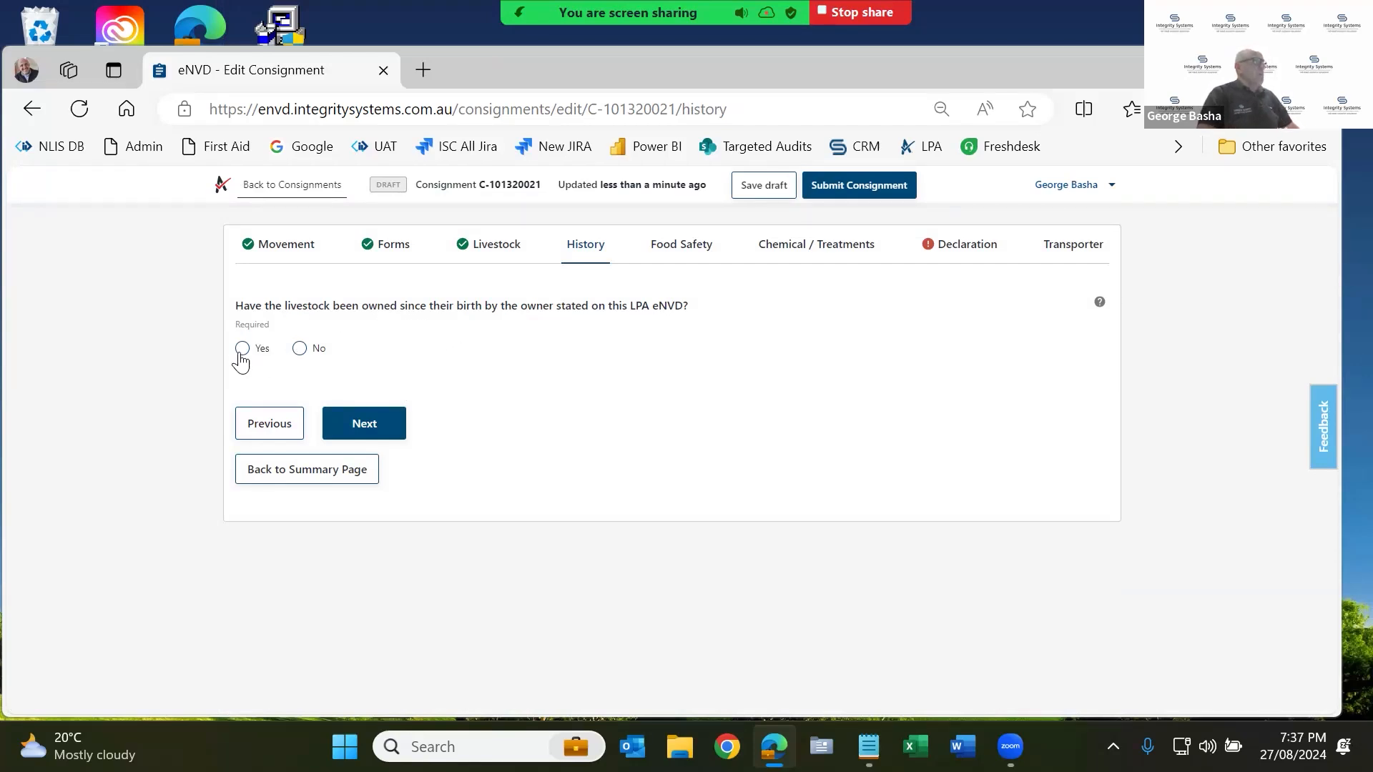
Answer the owned-since-birth question Yes, after briefly trying No with 2 - 6 Months.
left_click(299, 348)
left_click(337, 452)
left_click(355, 516)
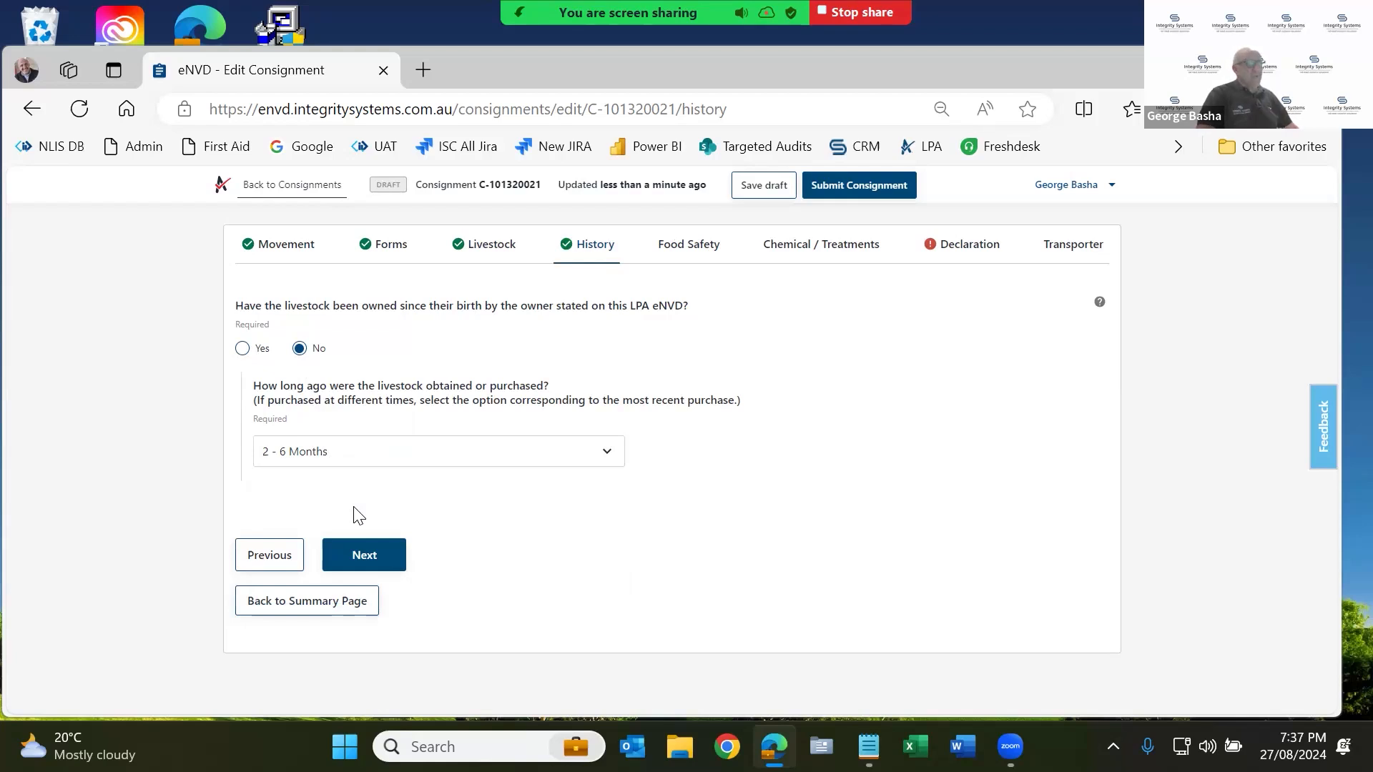
left_click(244, 349)
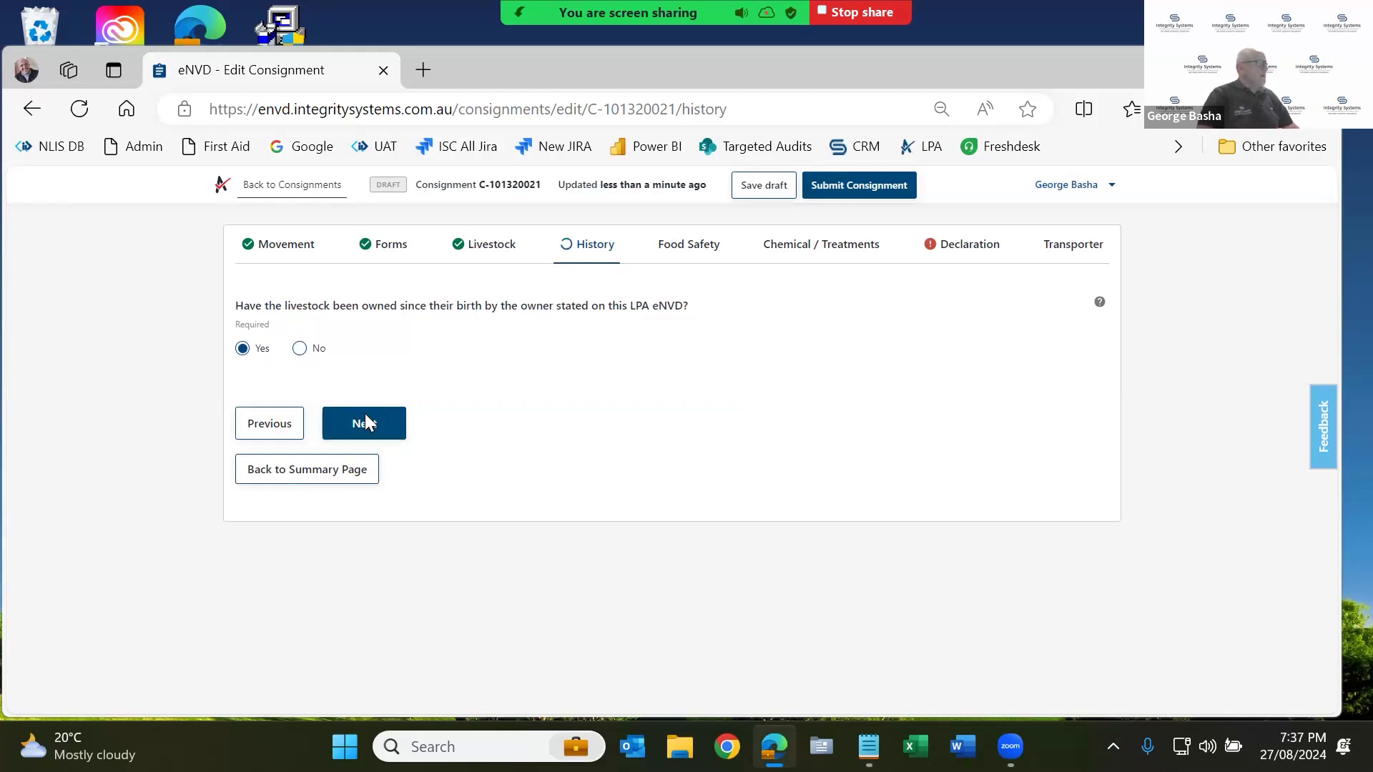
Advance through Food Safety and Chemical / Treatments to the Declaration step.
left_click(366, 416)
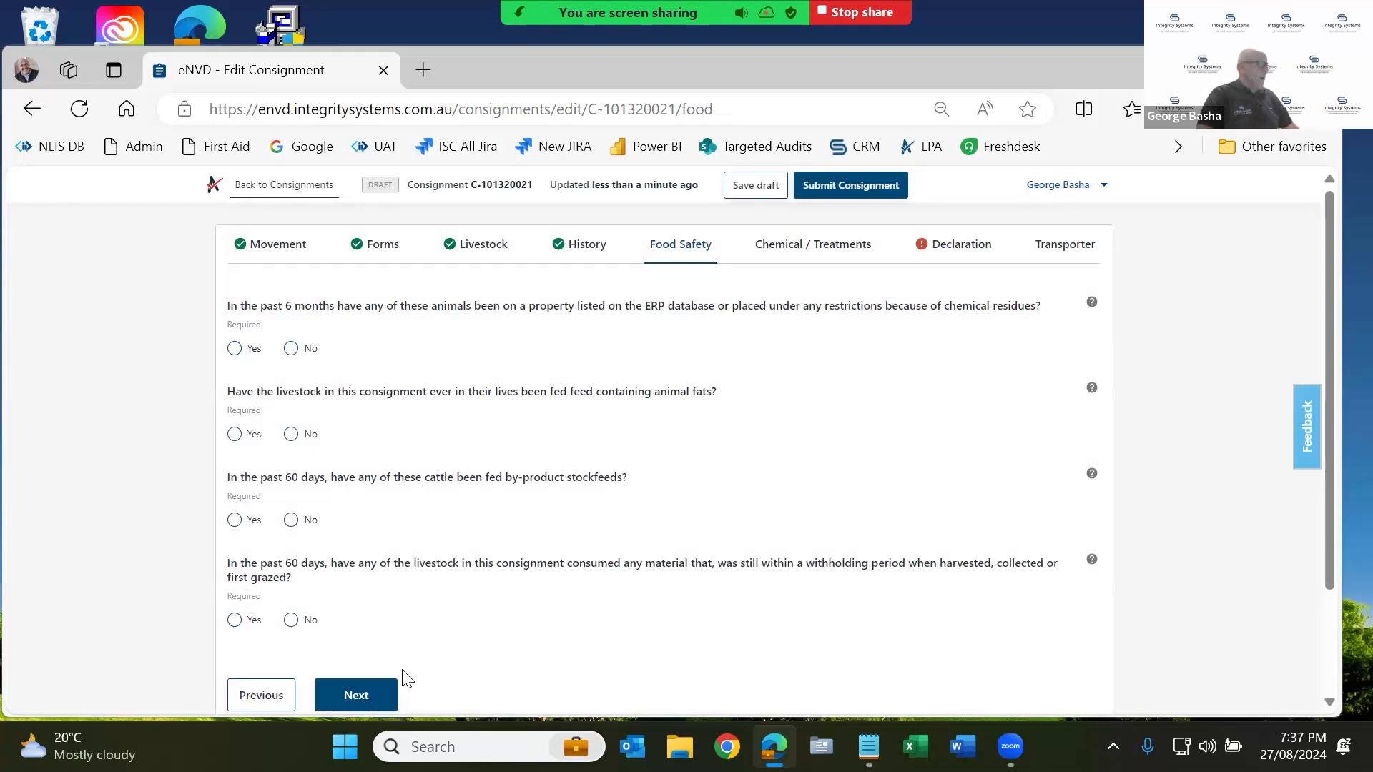
left_click(376, 698)
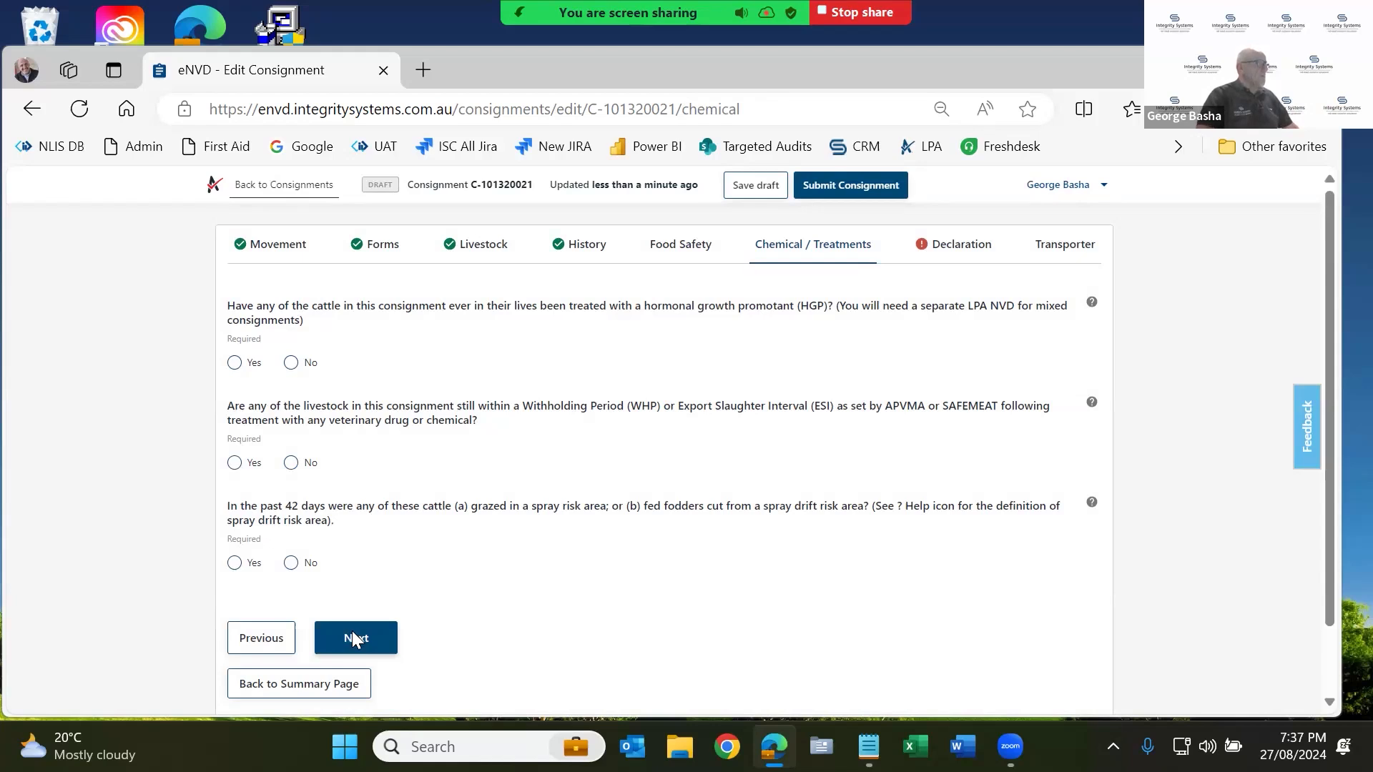
left_click(354, 639)
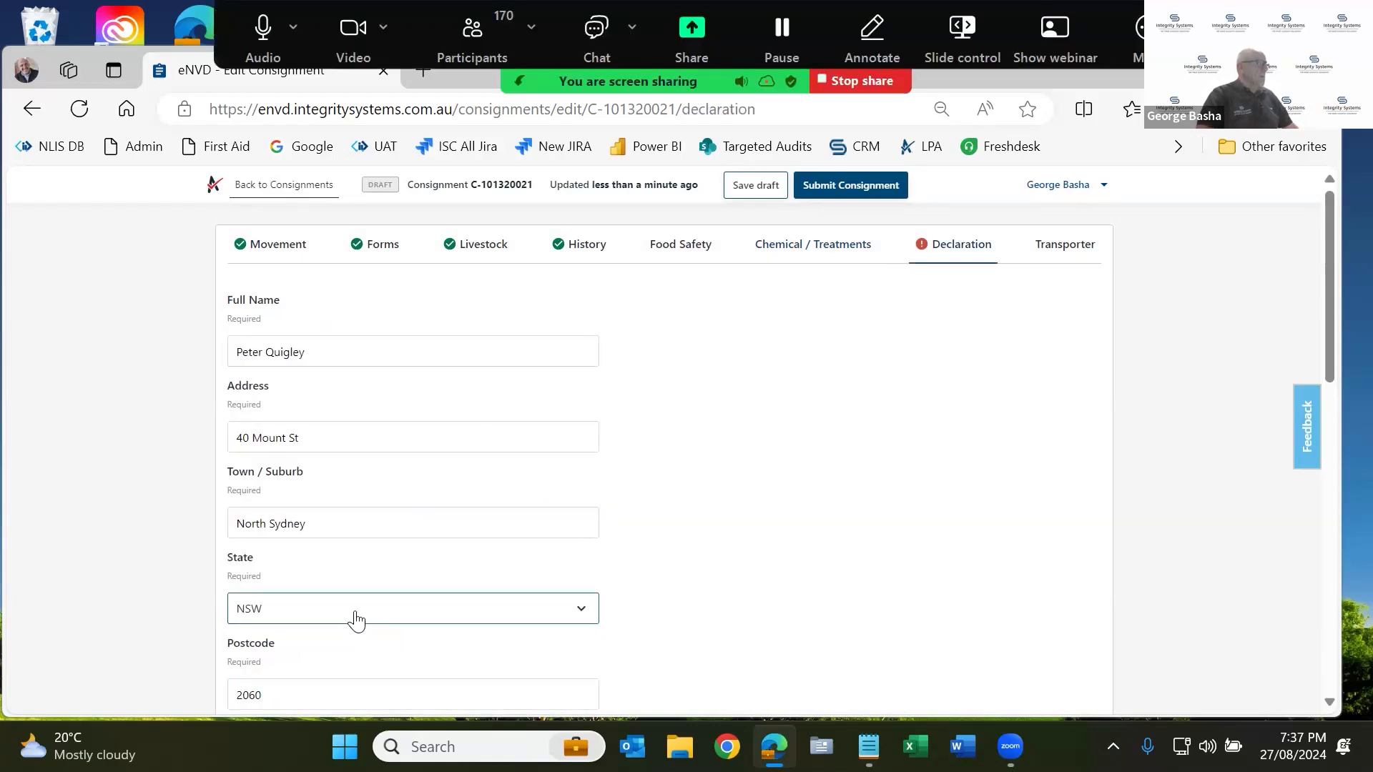
scroll(355, 620, "down", 4)
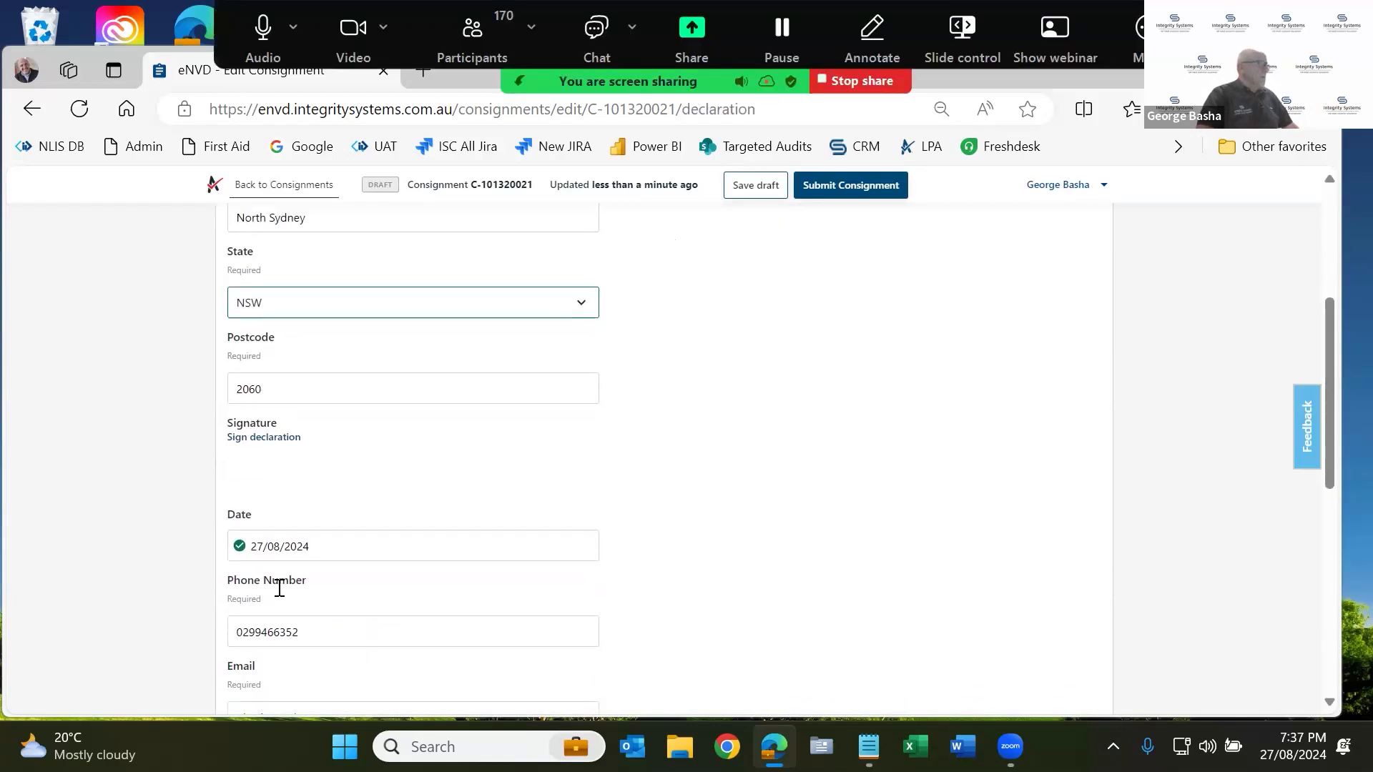
Sign the declaration with a drawn X signature.
scroll(279, 588, "down", 2)
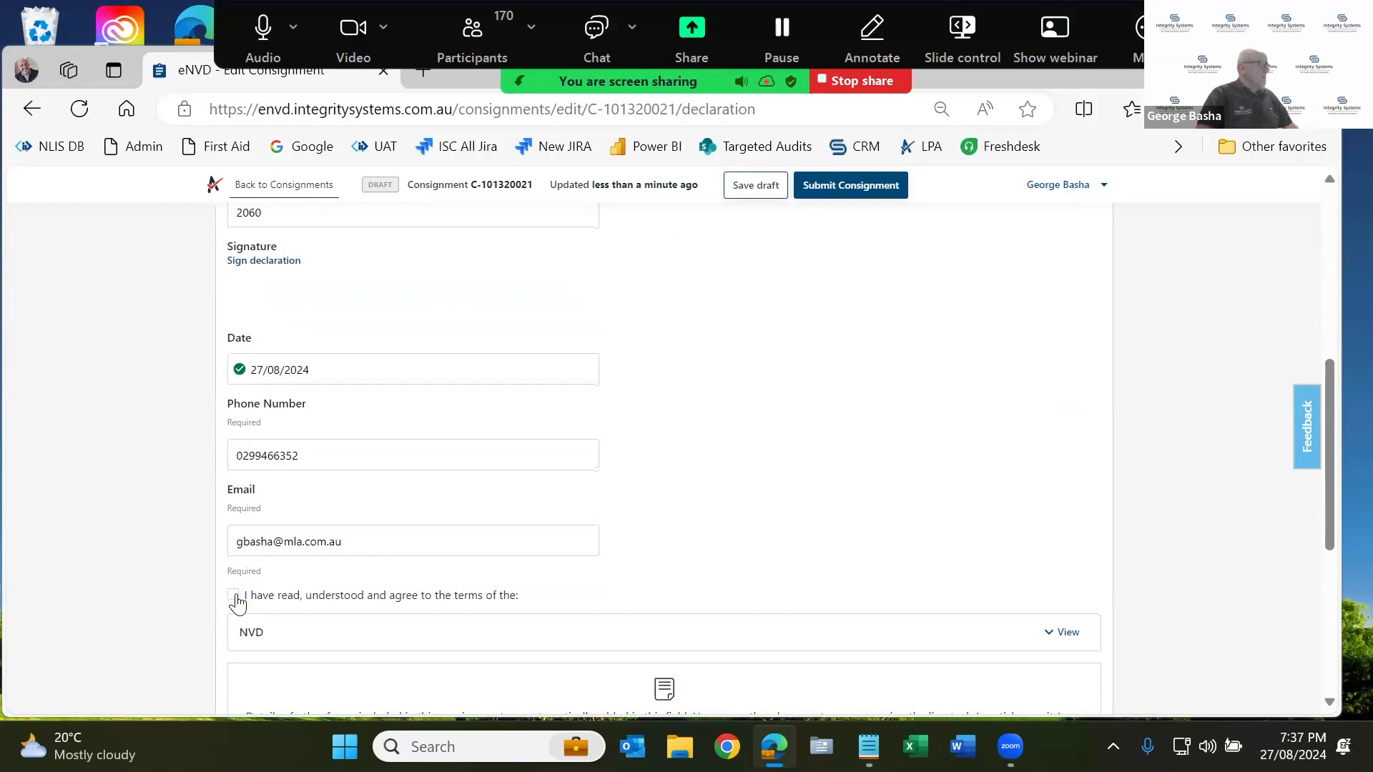
left_click(259, 262)
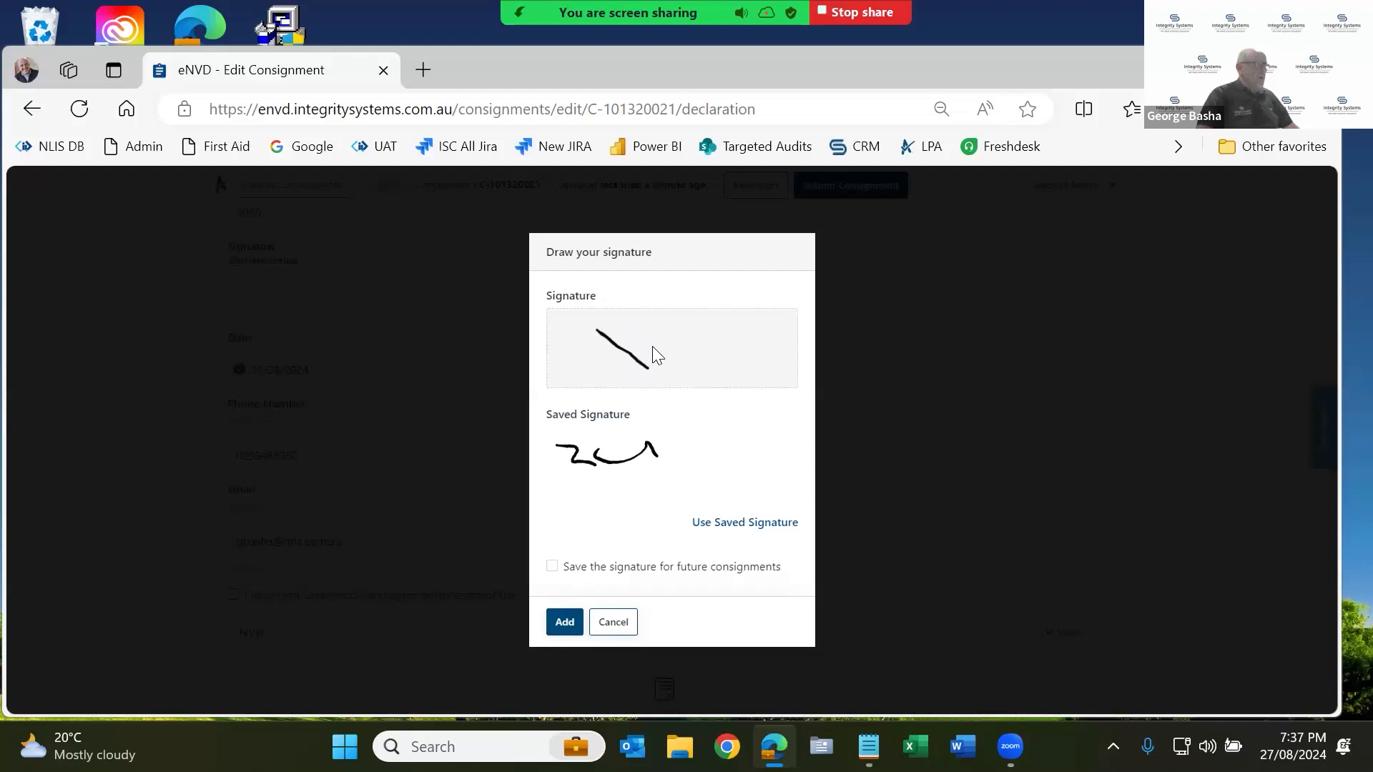
left_click_drag(643, 321, 618, 376)
left_click(564, 622)
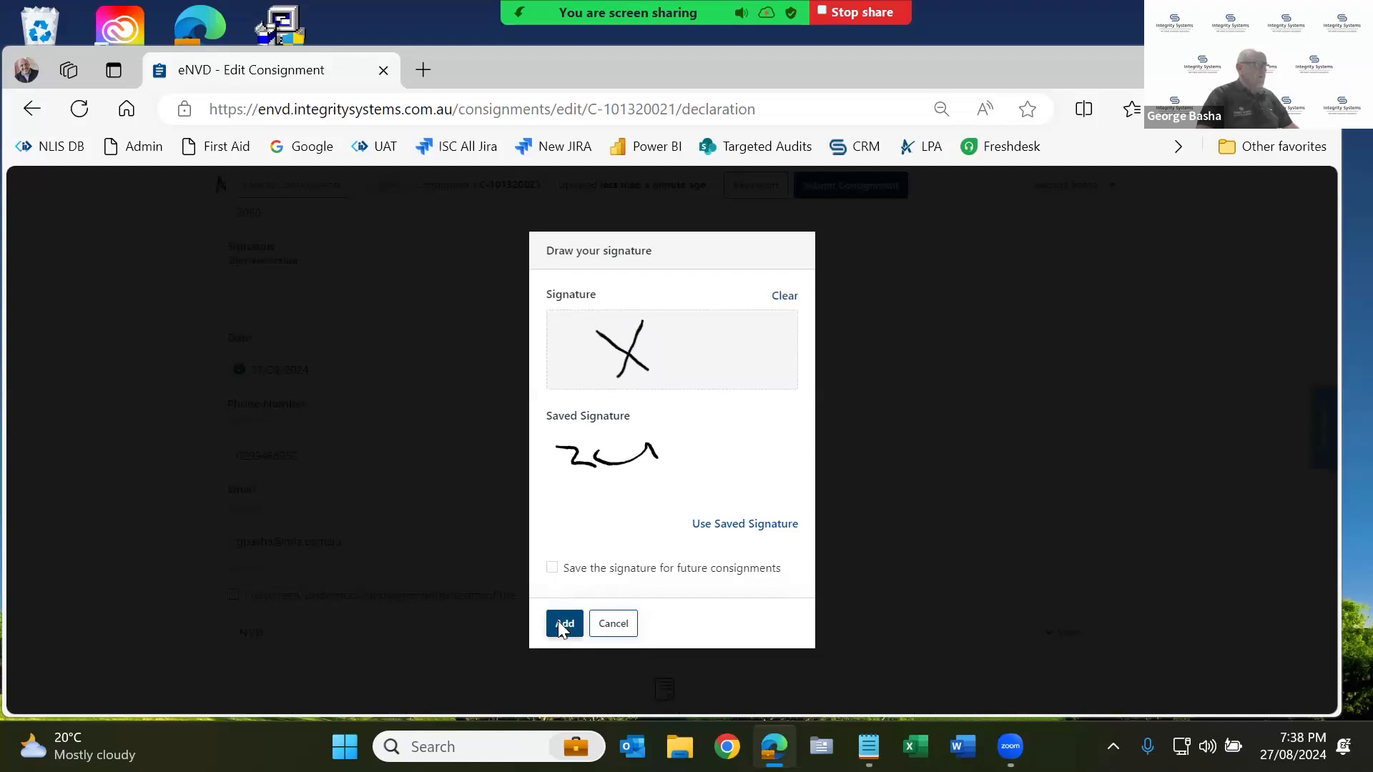
Save the declaration, continue to Transporter, and return to the Consignments List.
scroll(619, 572, "down", 4)
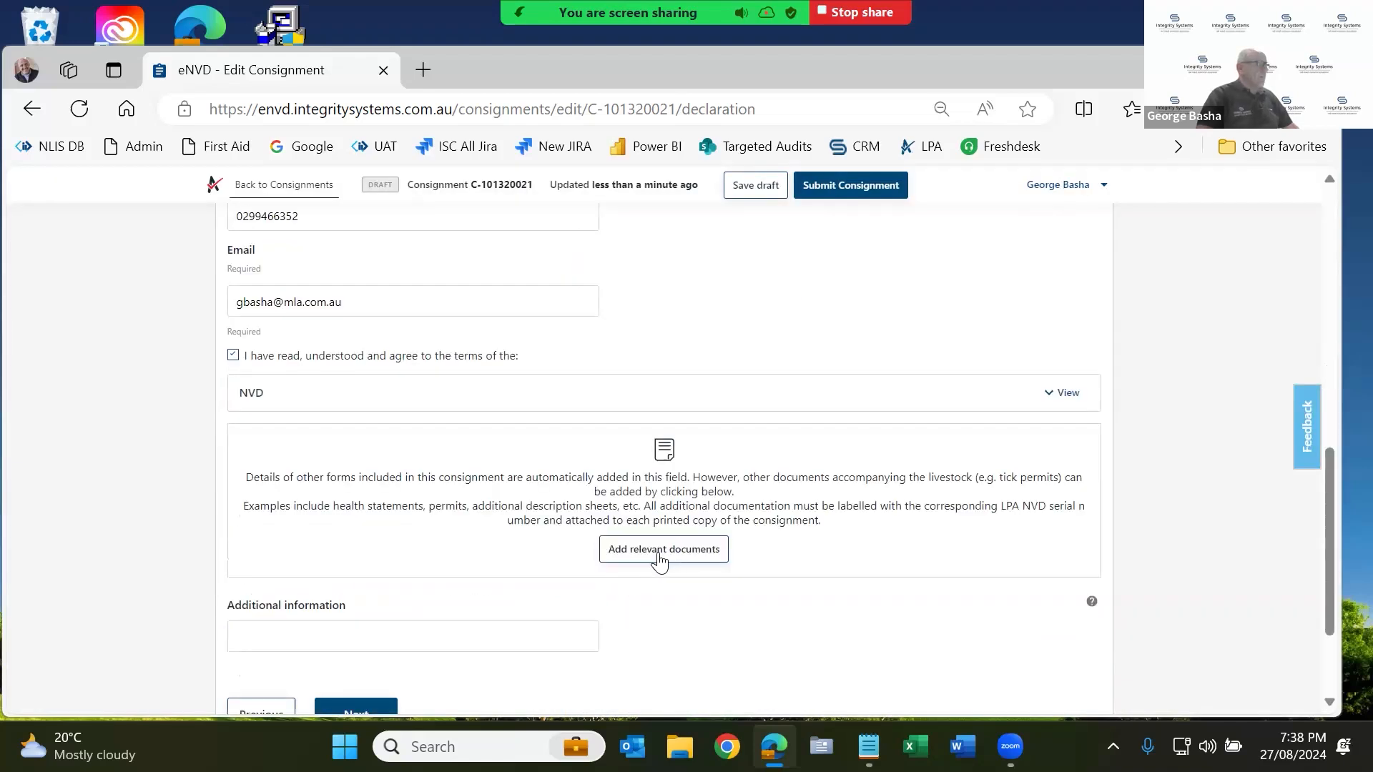
scroll(519, 590, "down", 2)
left_click(353, 562)
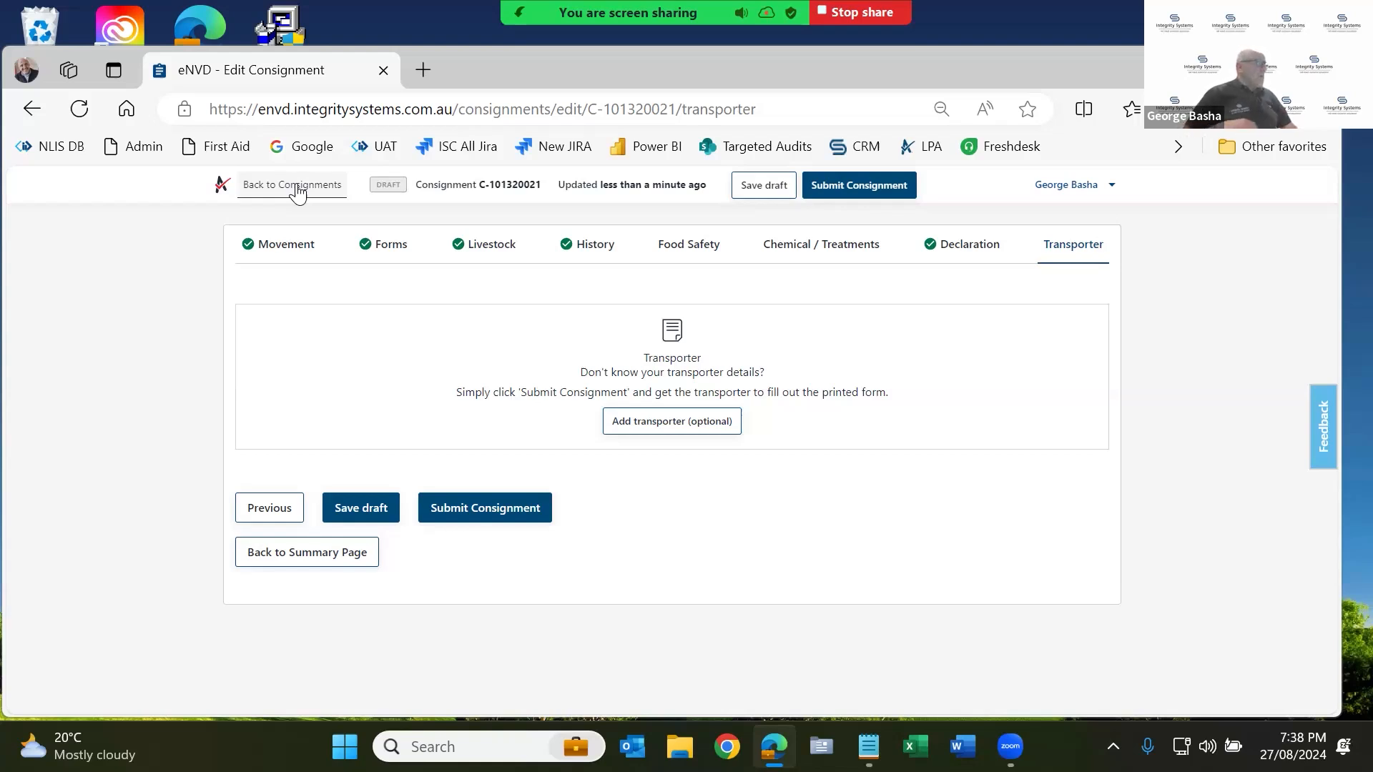
left_click(296, 187)
scroll(558, 469, "down", 3)
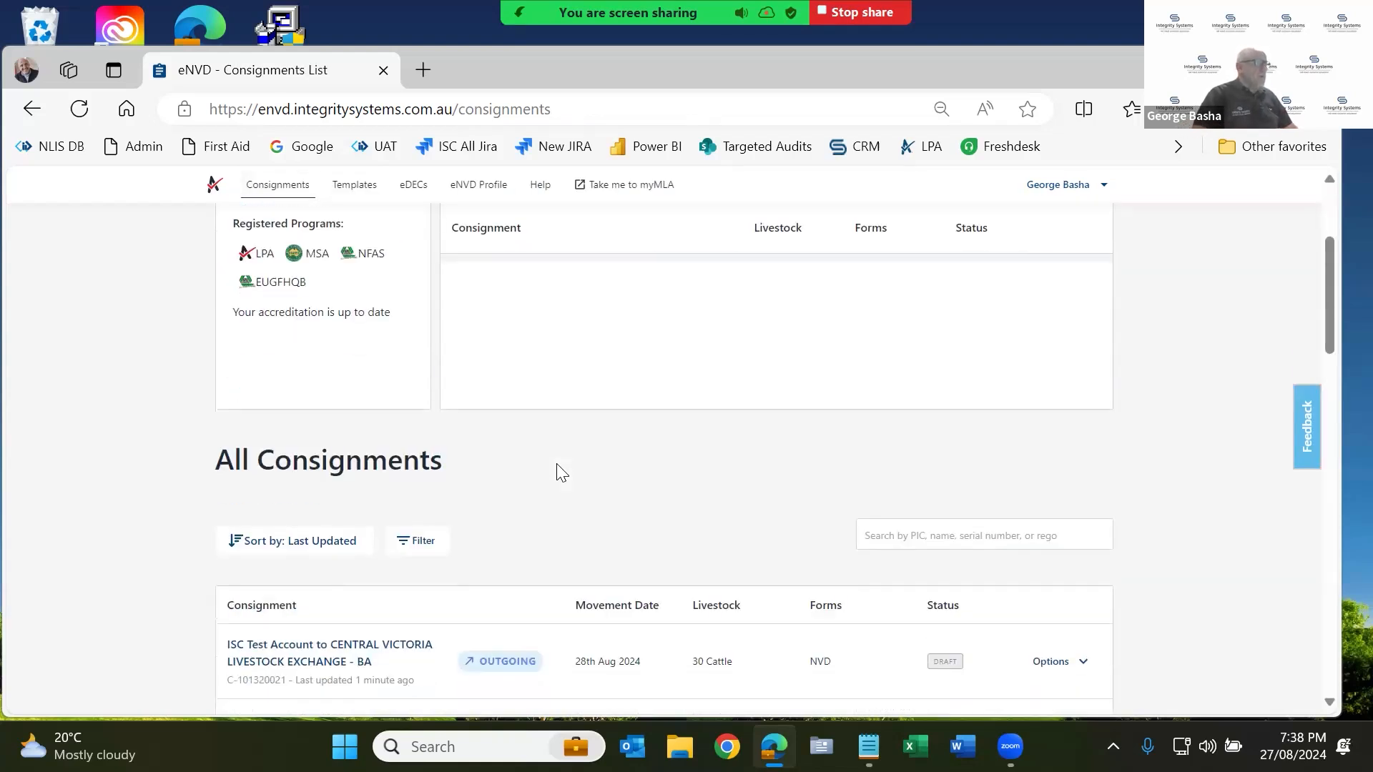
scroll(555, 469, "down", 3)
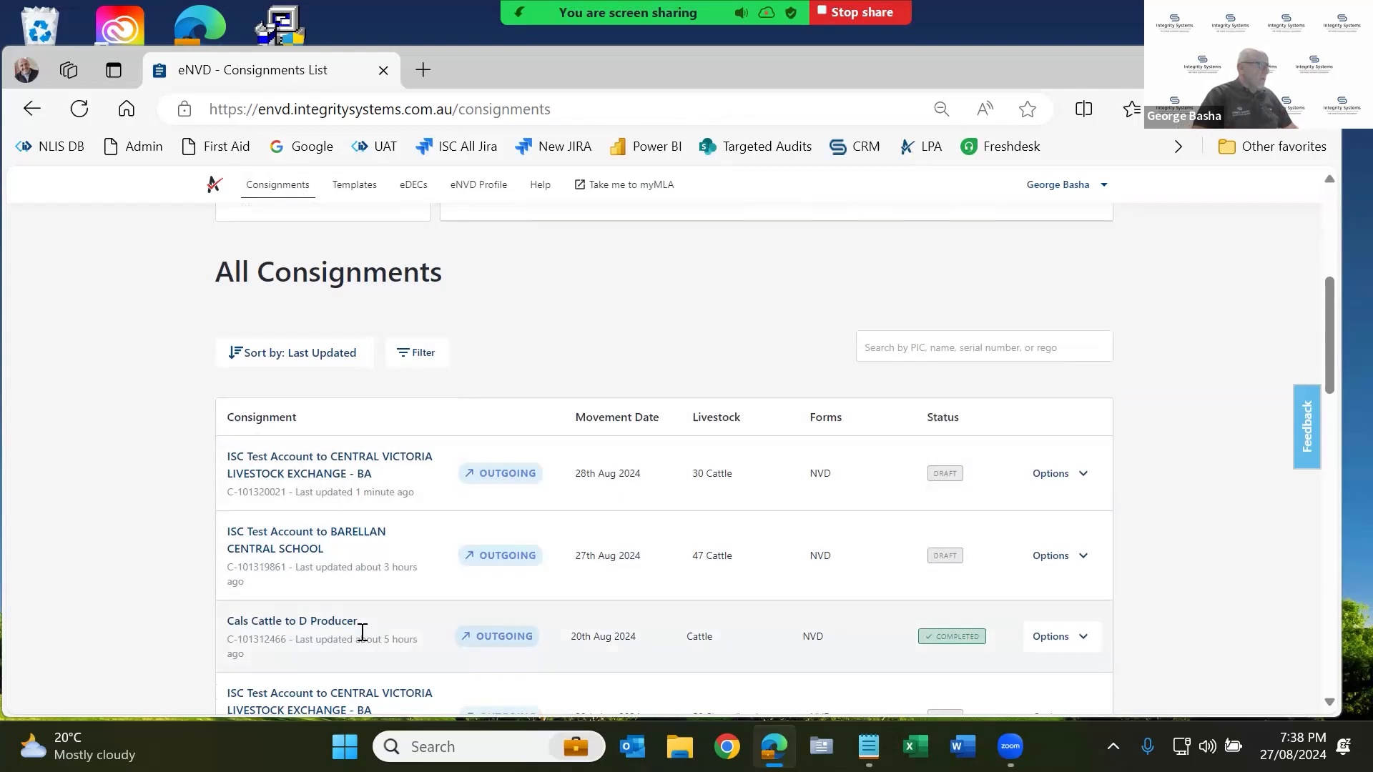
left_click(333, 620)
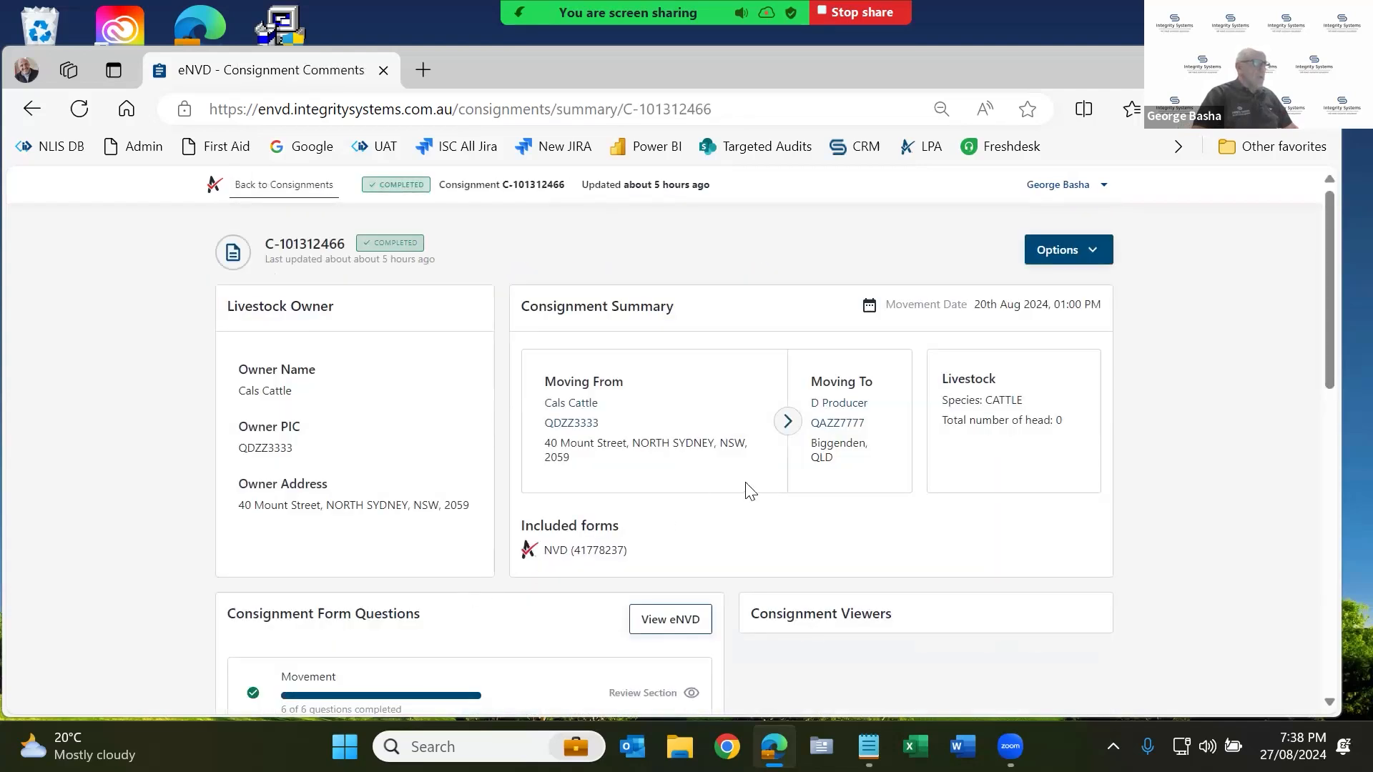
scroll(706, 515, "down", 1)
left_click(668, 565)
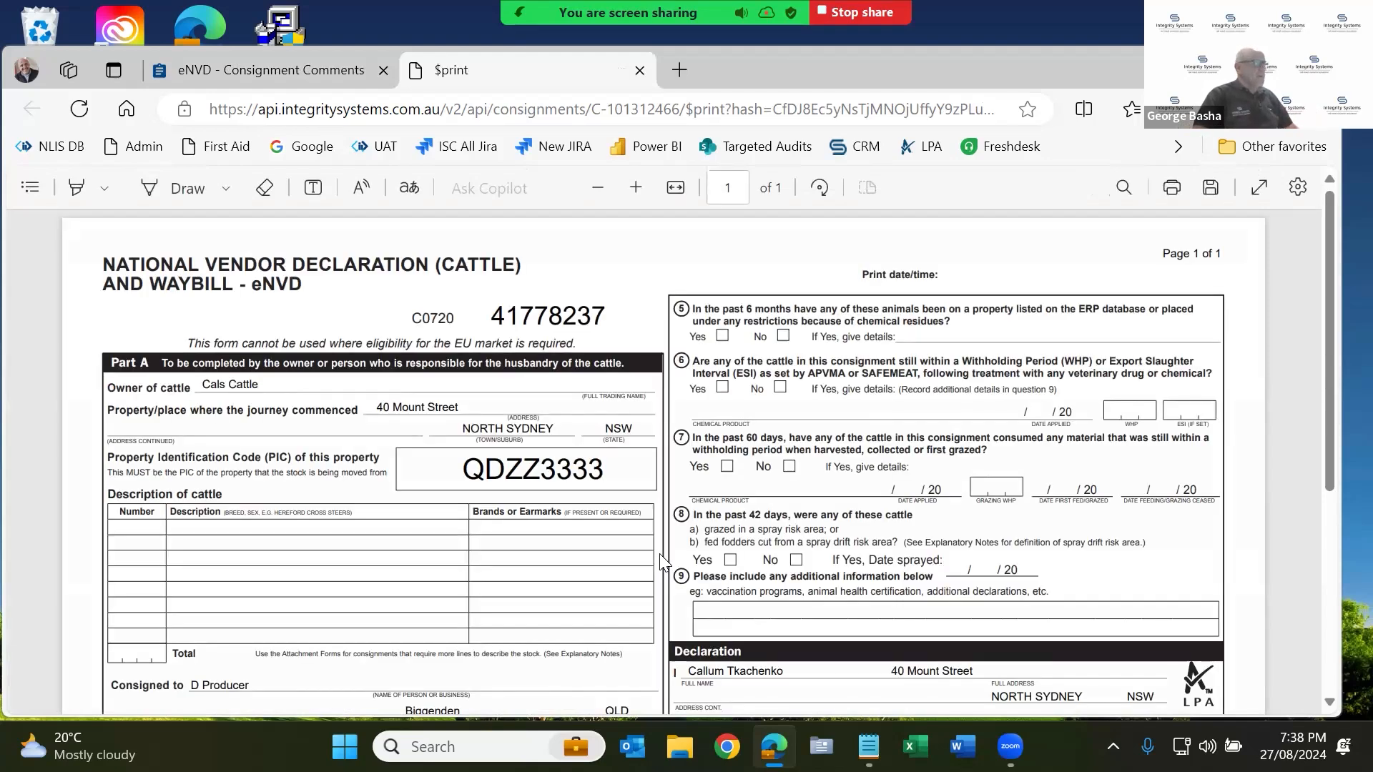
scroll(625, 515, "down", 2)
scroll(625, 515, "down", 3)
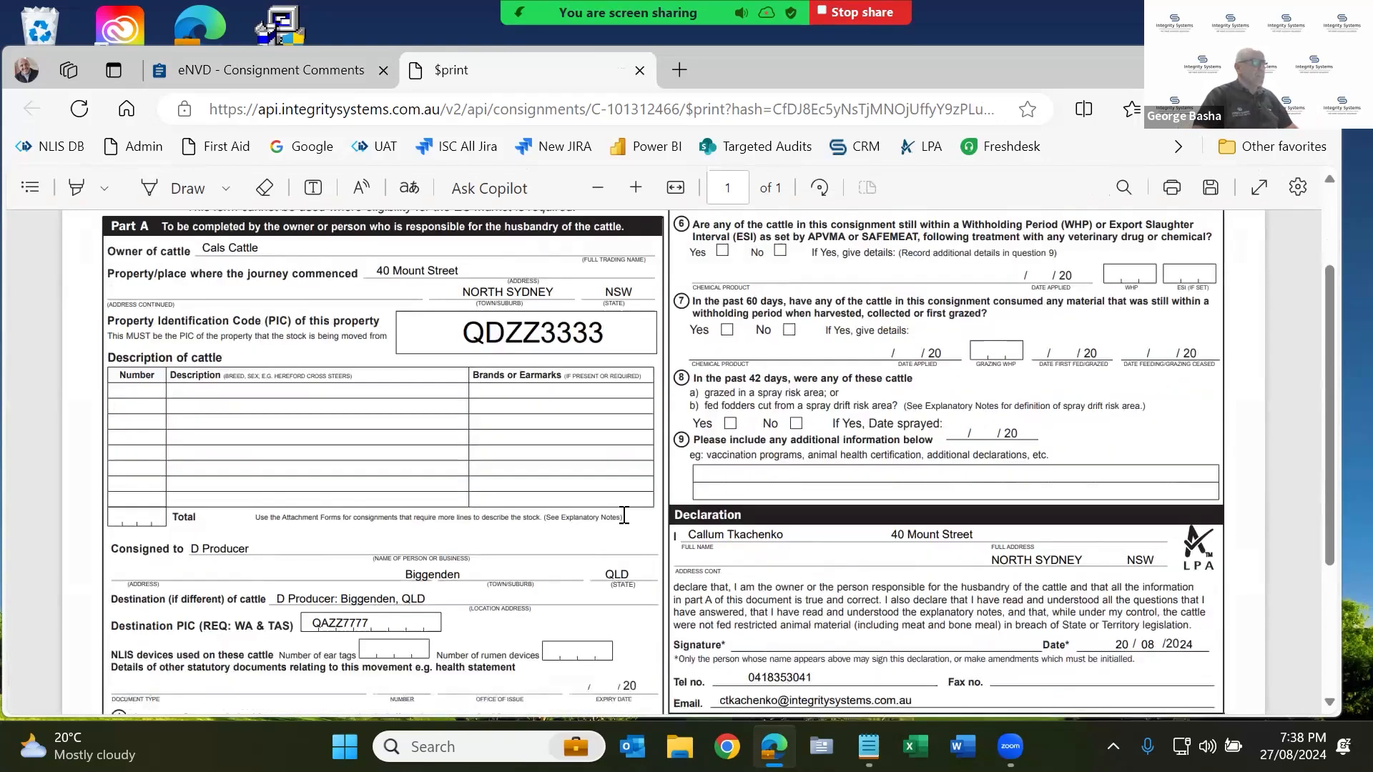
scroll(625, 515, "up", 2)
scroll(624, 515, "up", 2)
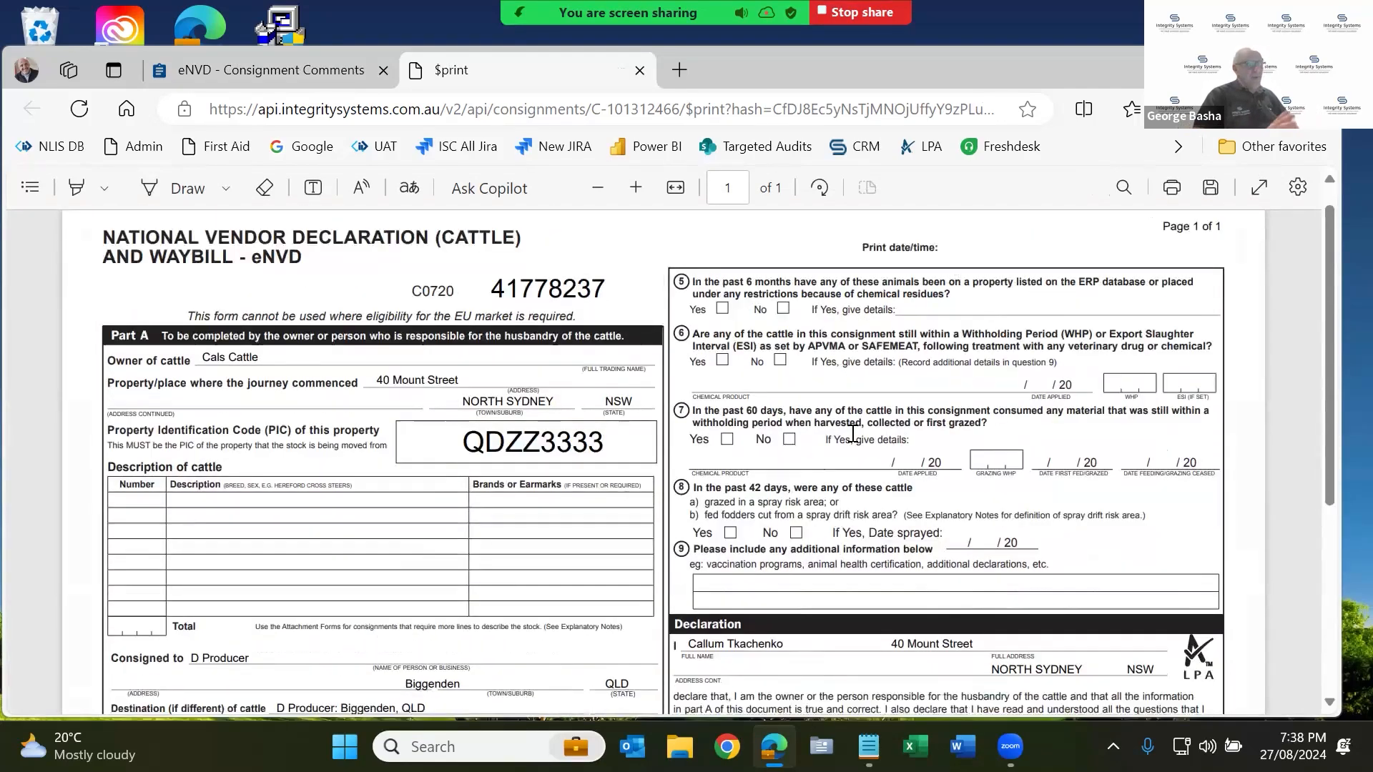
left_click(640, 69)
scroll(443, 439, "up", 1)
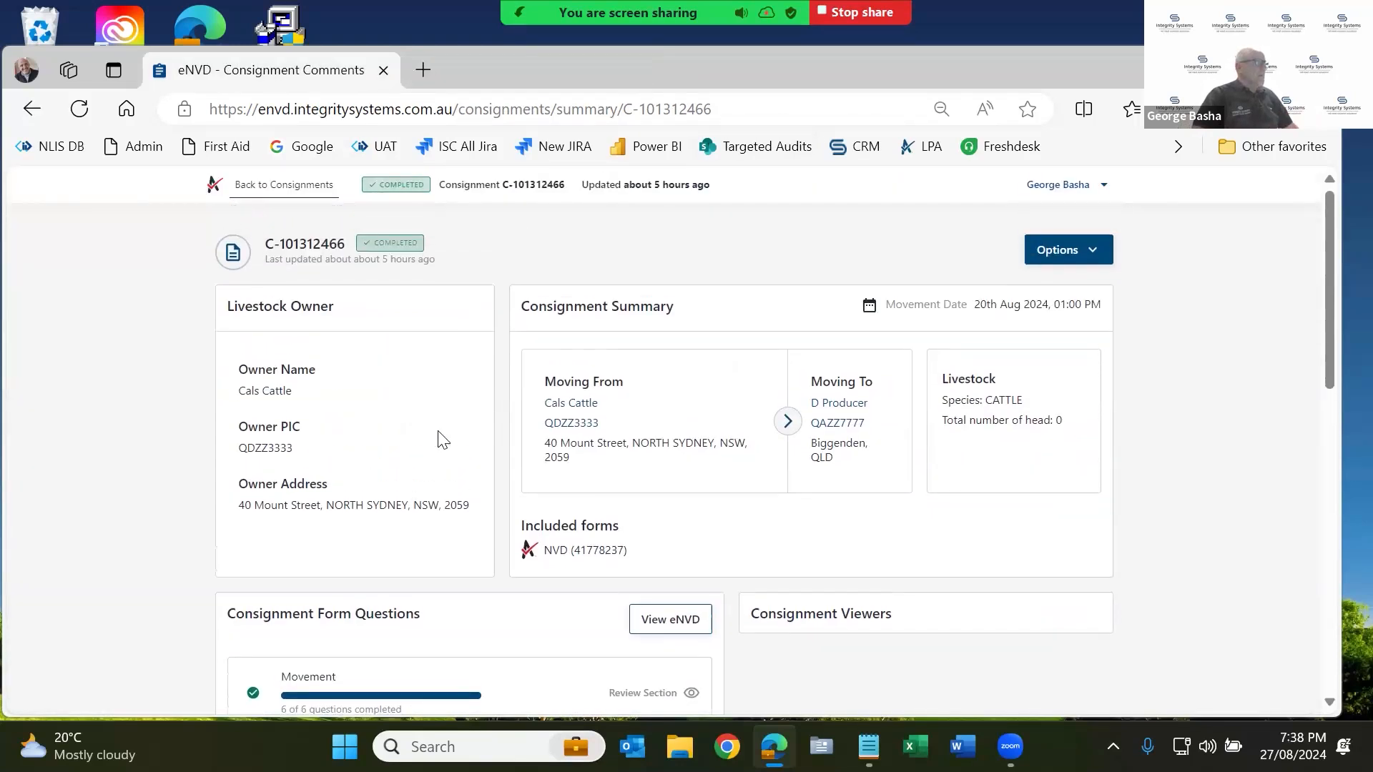
left_click(255, 188)
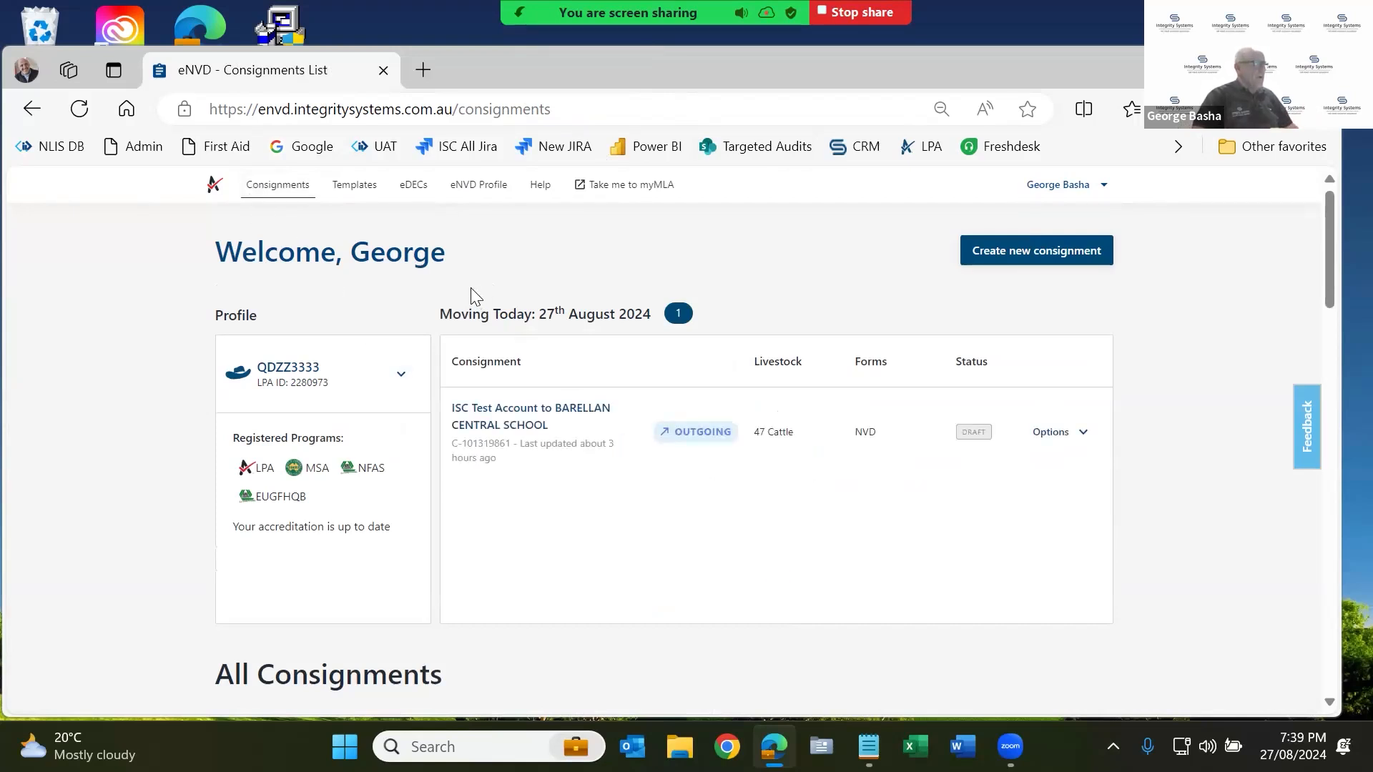
Go from eNVD to myMLA and continue to the NLIS Account Selection page.
left_click(614, 187)
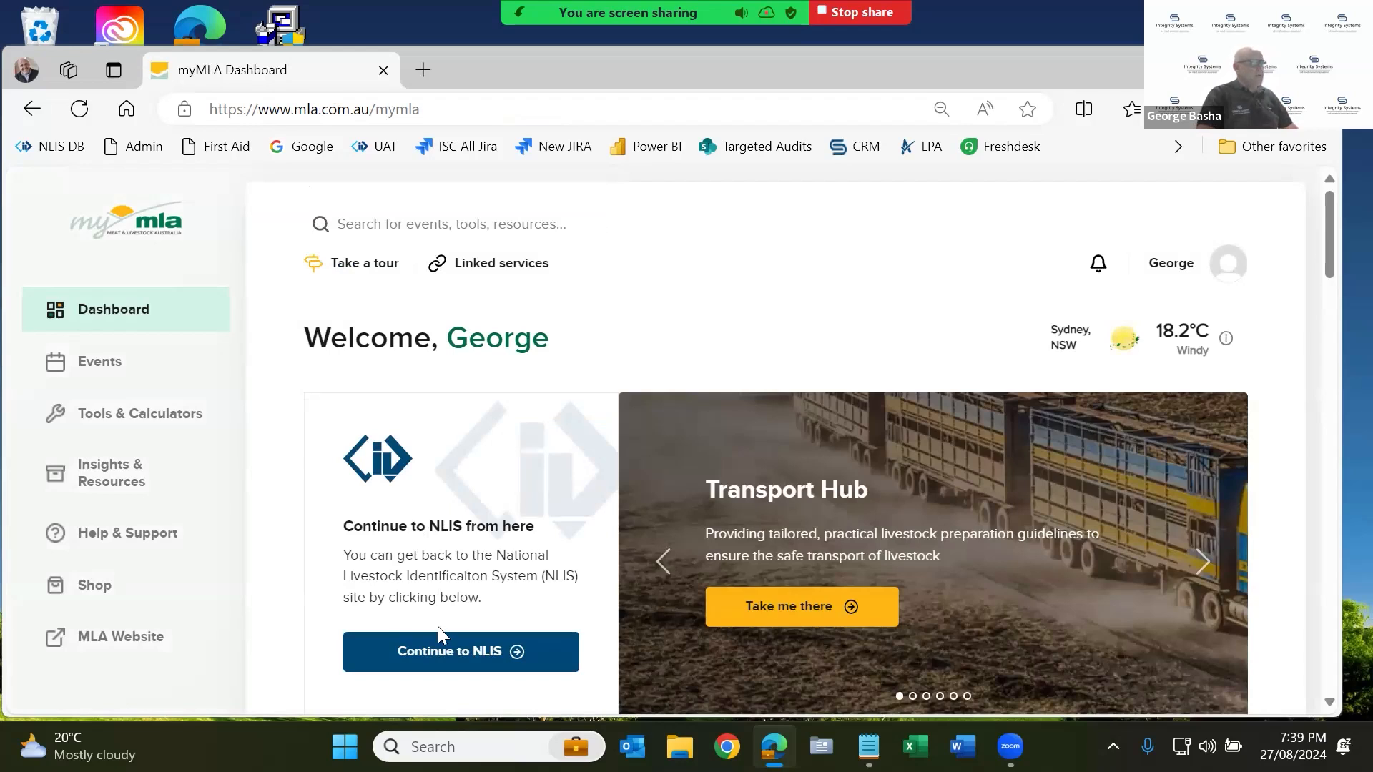
left_click(474, 665)
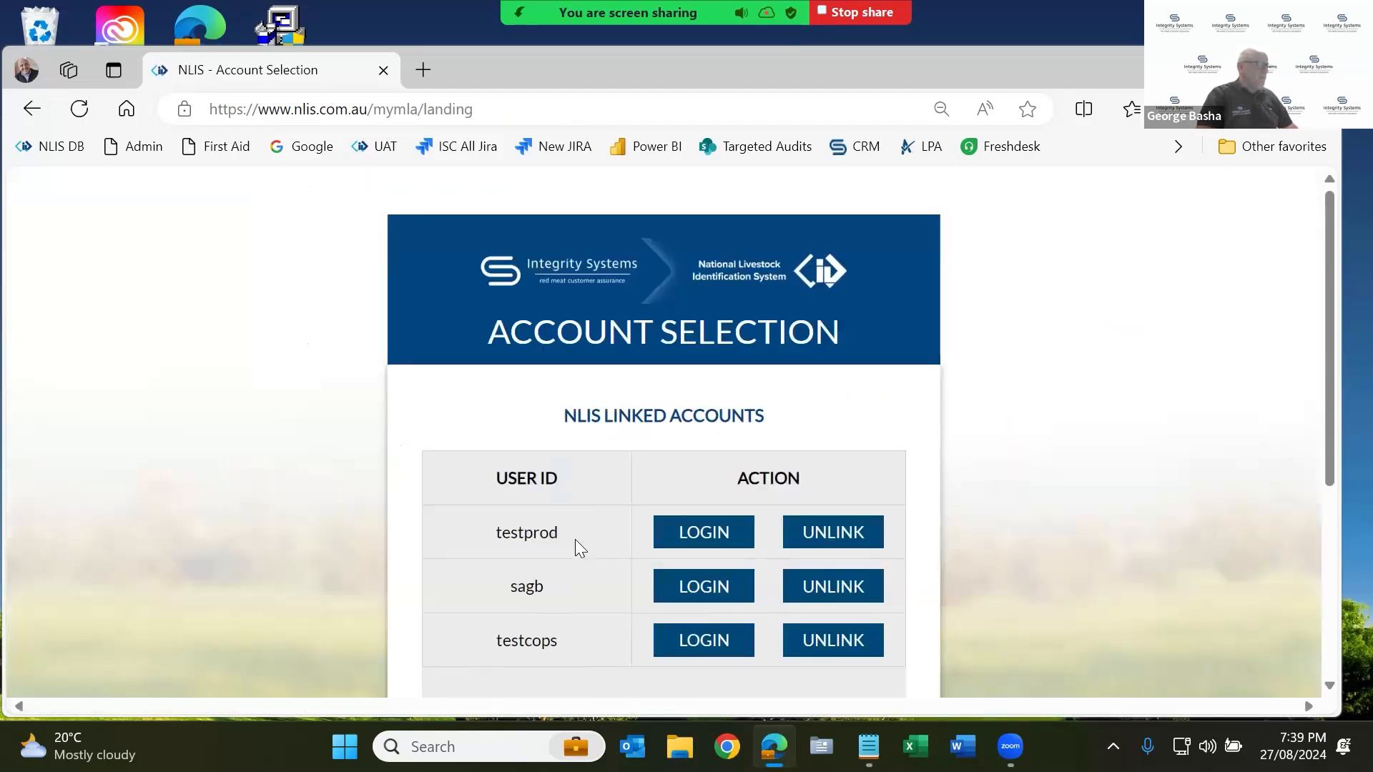
Log into the first NLIS account and start a Sheep (individual) moved-onto-property notification entered on-screen.
left_click(714, 542)
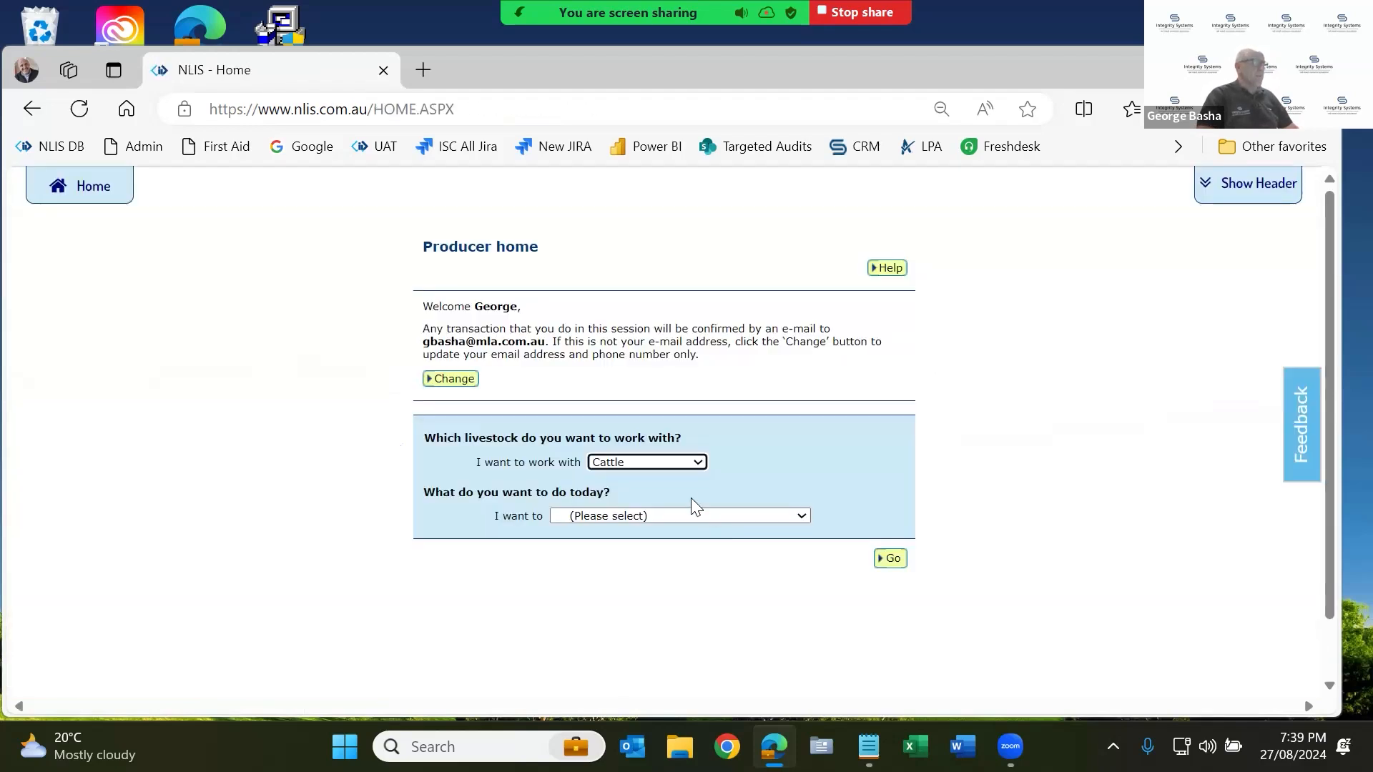
left_click(666, 462)
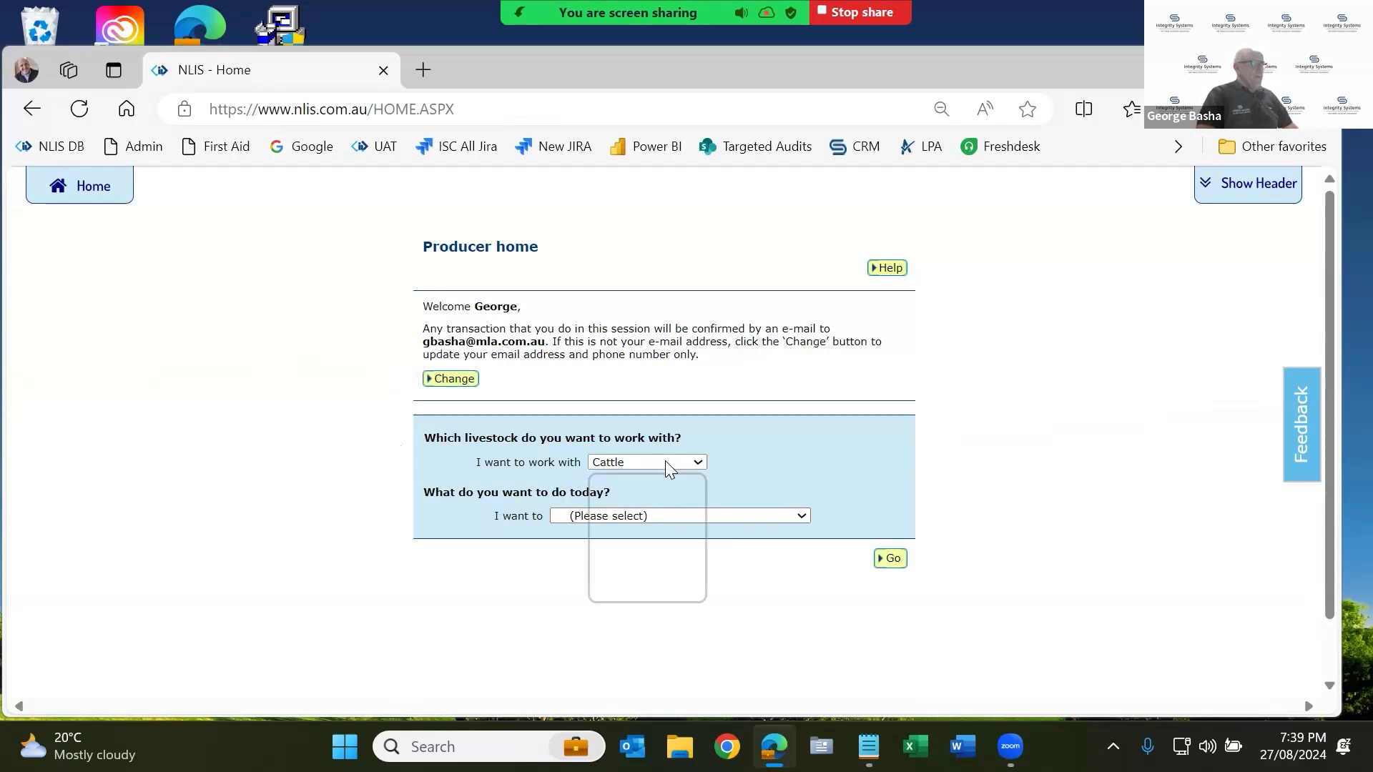
left_click(652, 536)
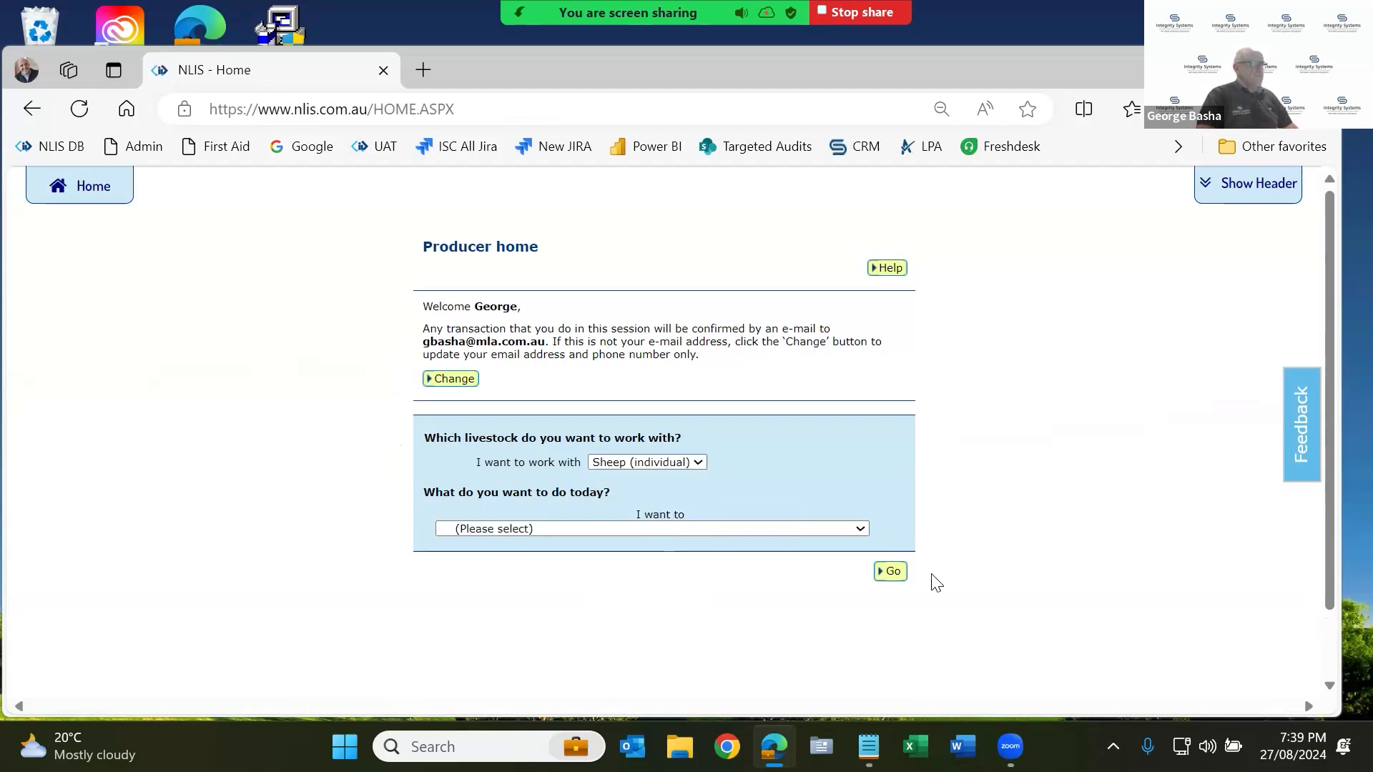
left_click(783, 528)
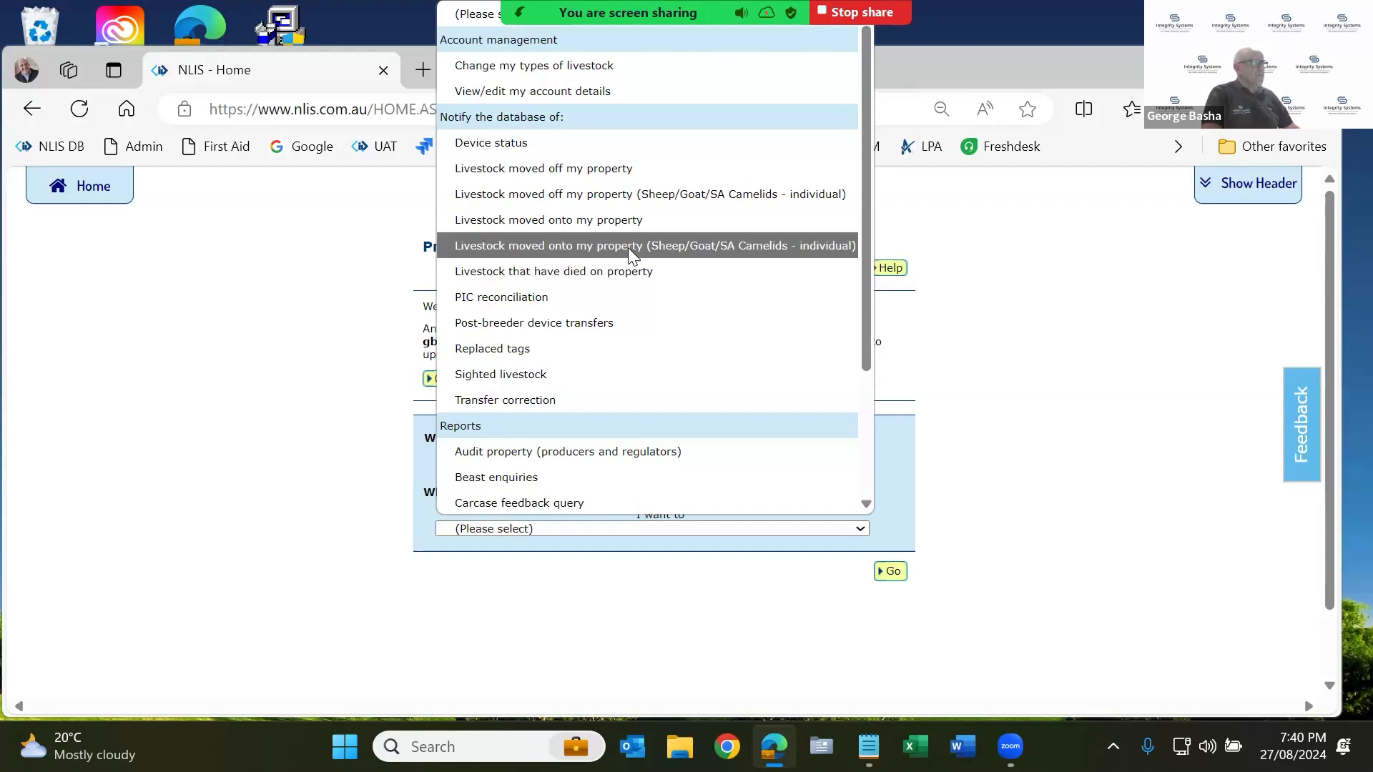
left_click(757, 256)
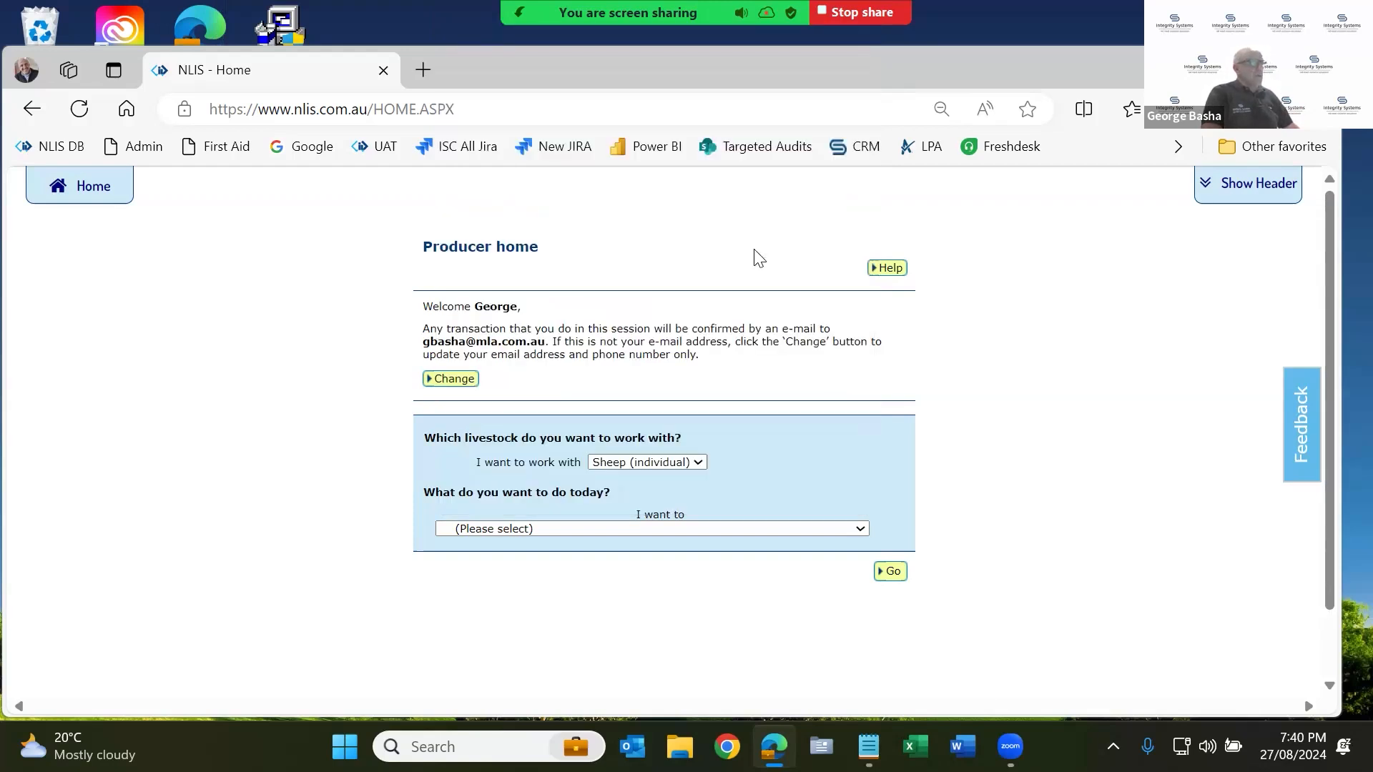
left_click(896, 576)
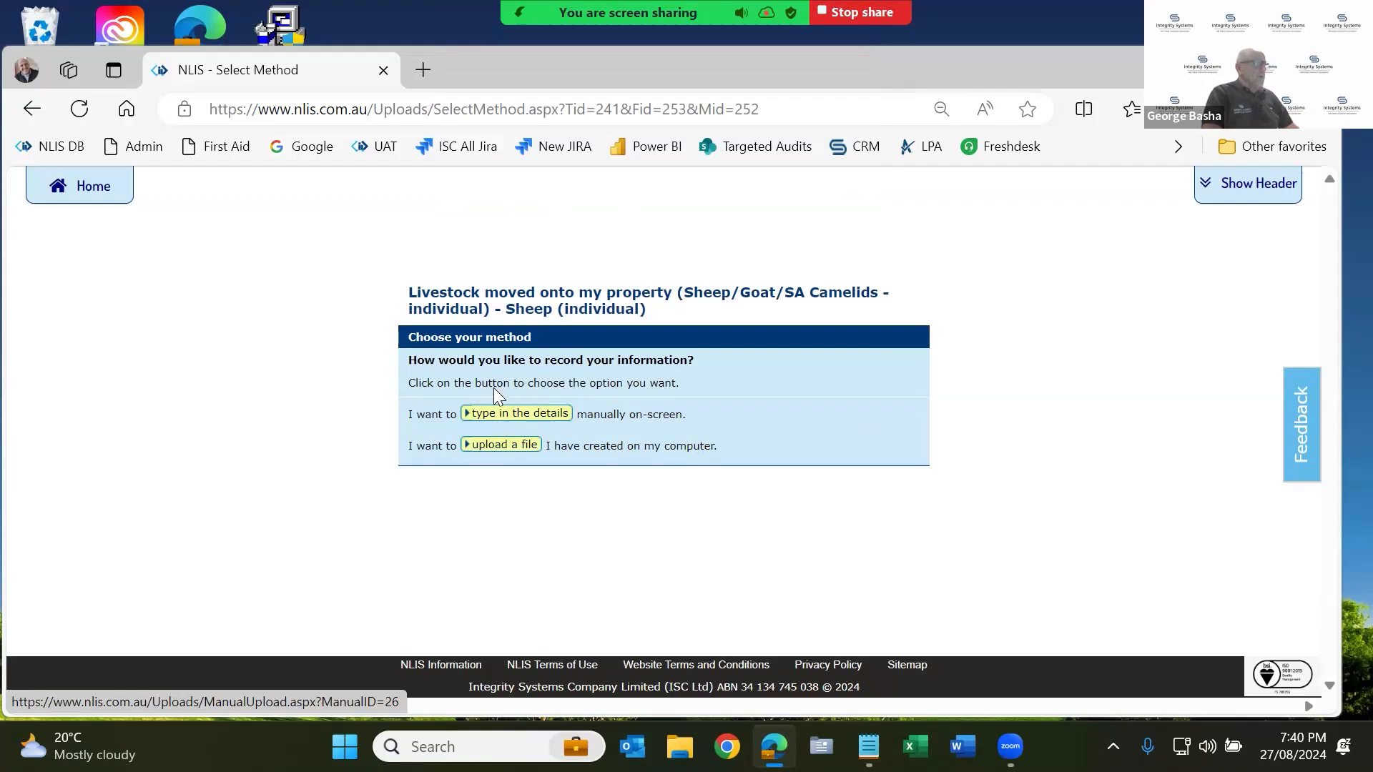
left_click(507, 417)
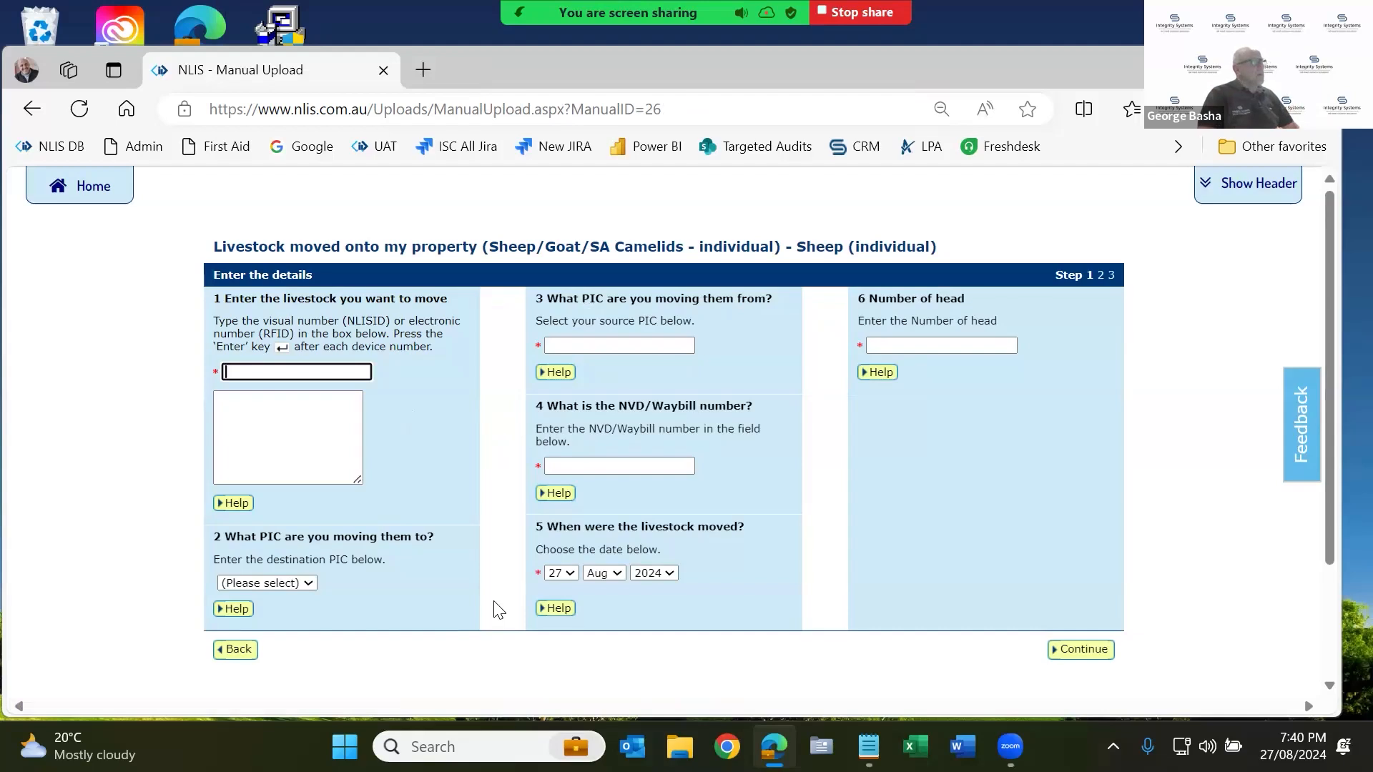
Copy the 11 sheep tag numbers from the notes and paste them into the livestock list.
left_click(288, 429)
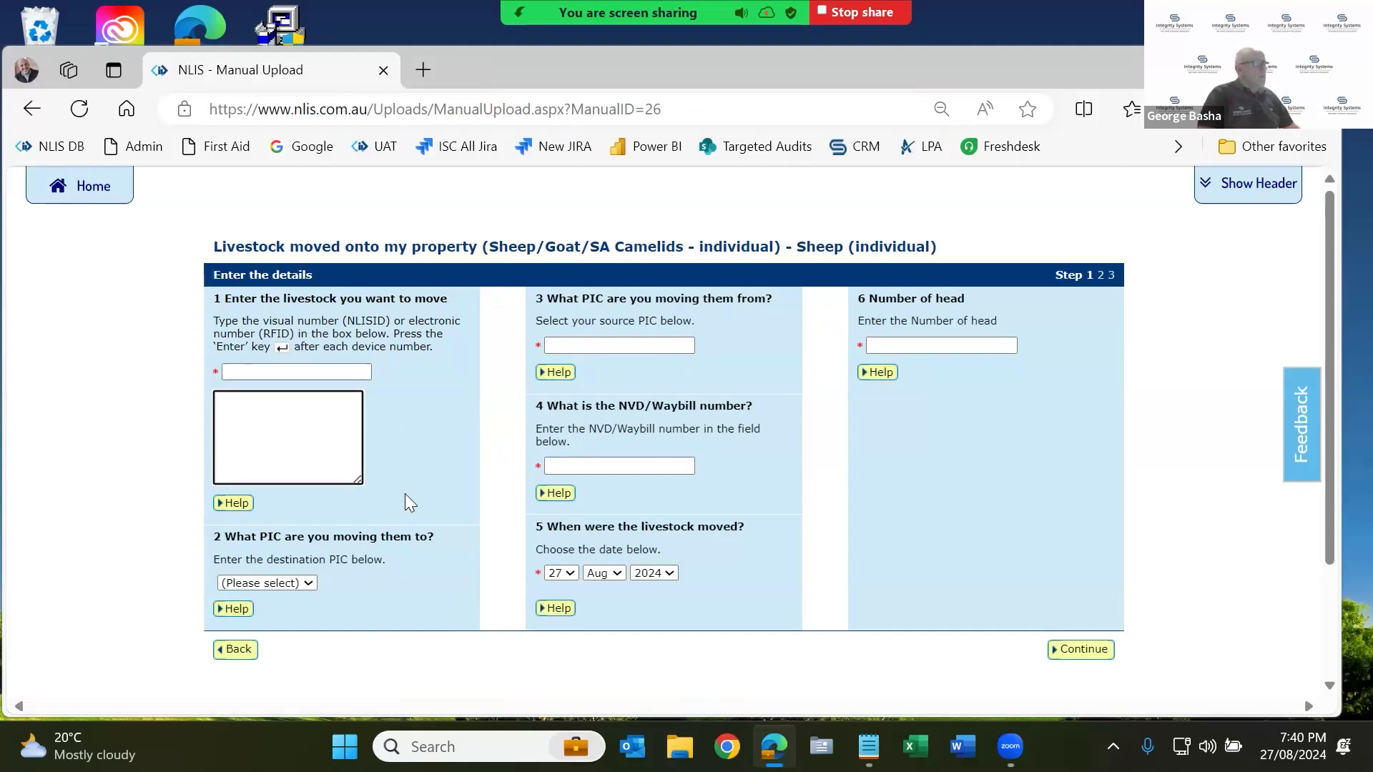
mouse_move(868, 747)
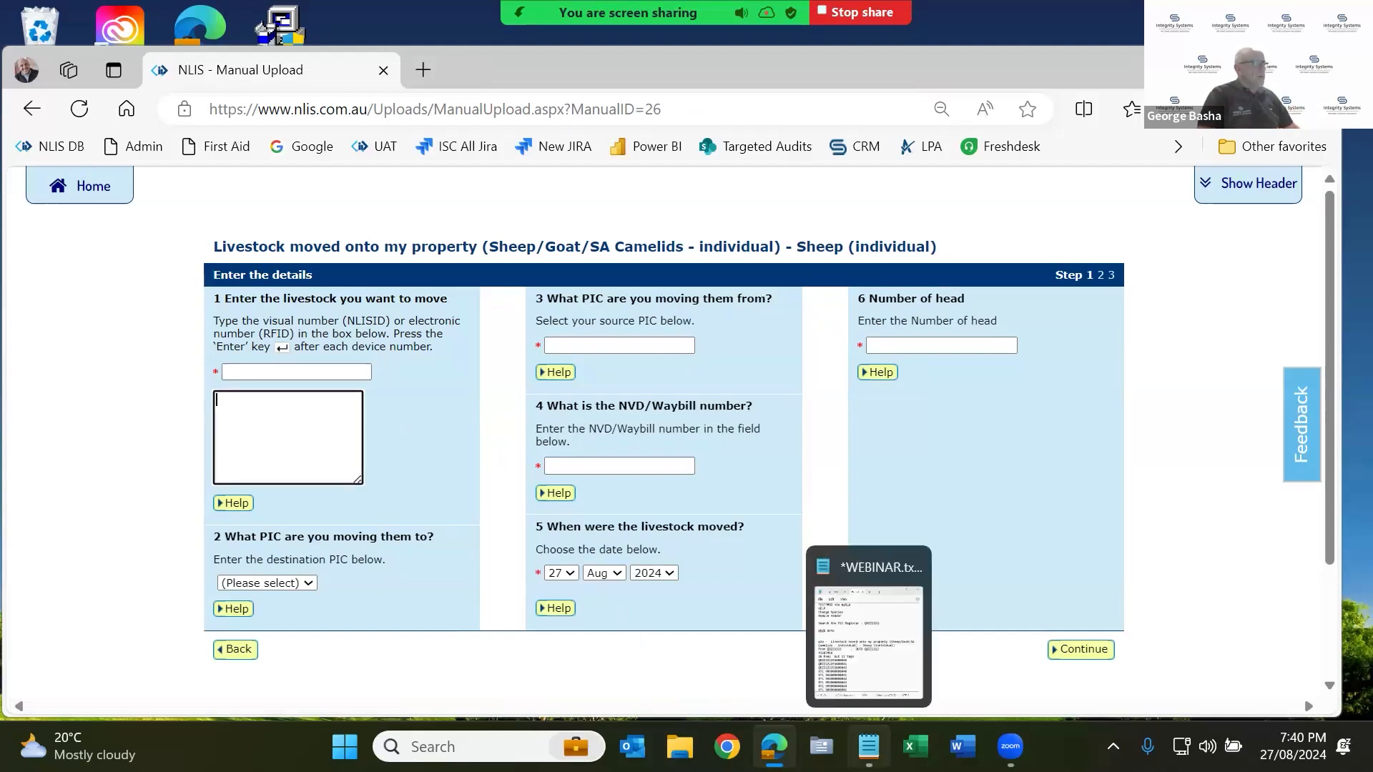
left_click(866, 687)
scroll(684, 505, "down", 2)
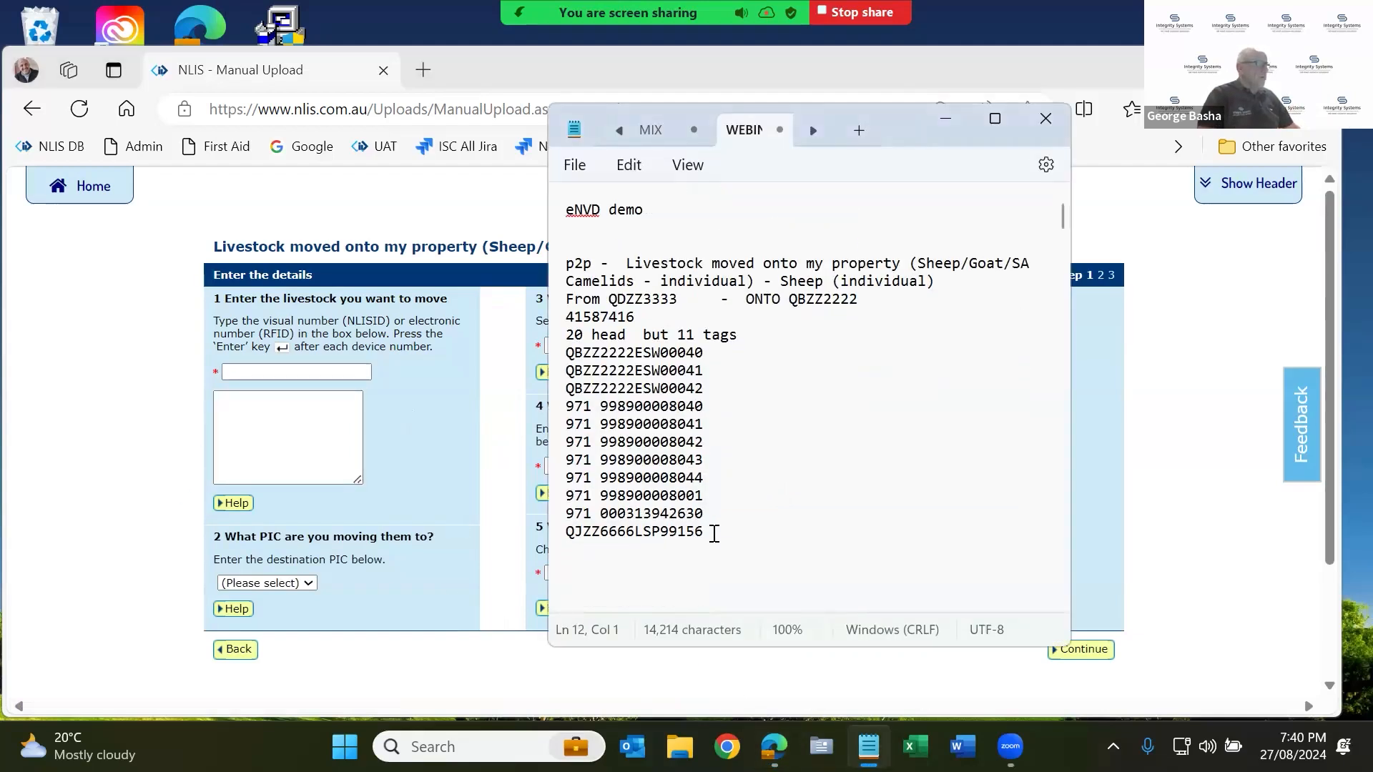
left_click_drag(711, 534, 636, 478)
left_click_drag(555, 355, 544, 360)
key("ctrl+c")
left_click(281, 412)
key("ctrl+v")
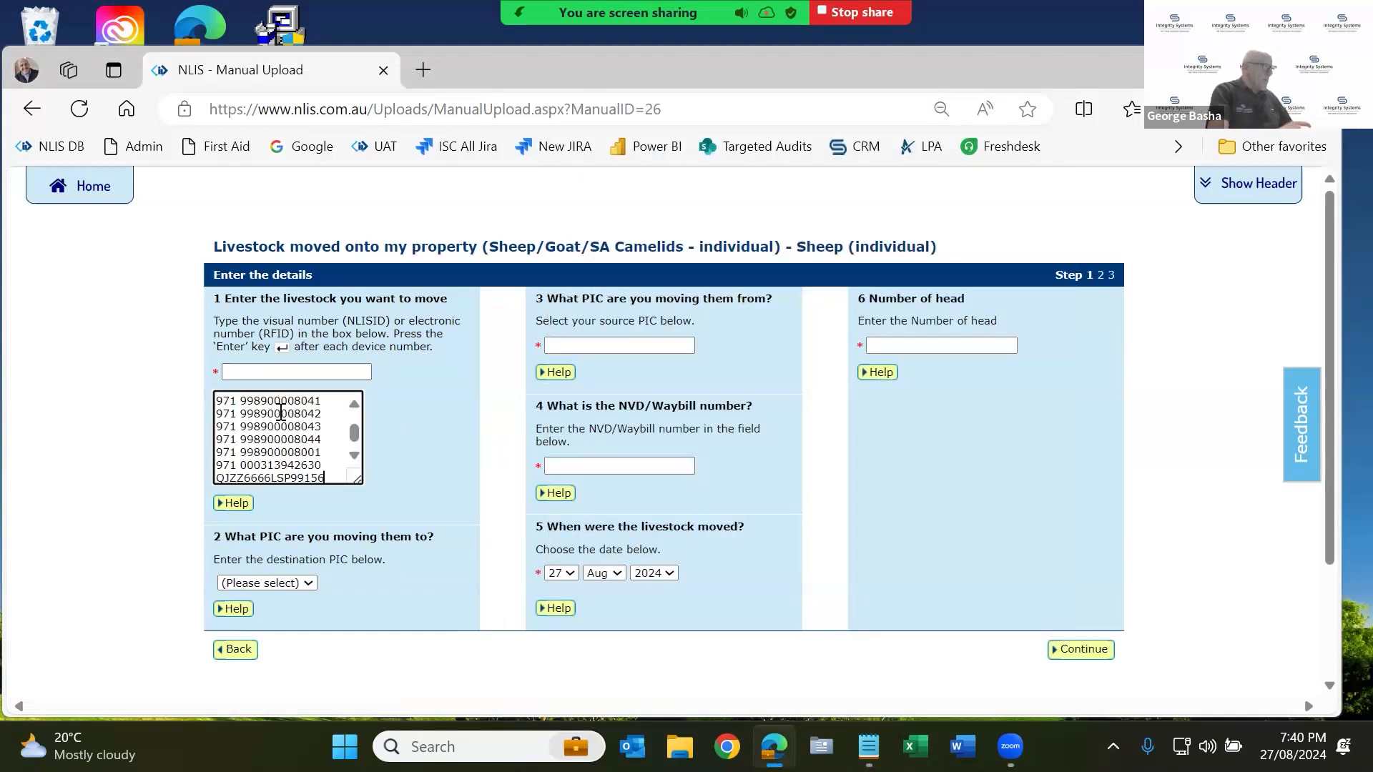
scroll(284, 412, "up", 1)
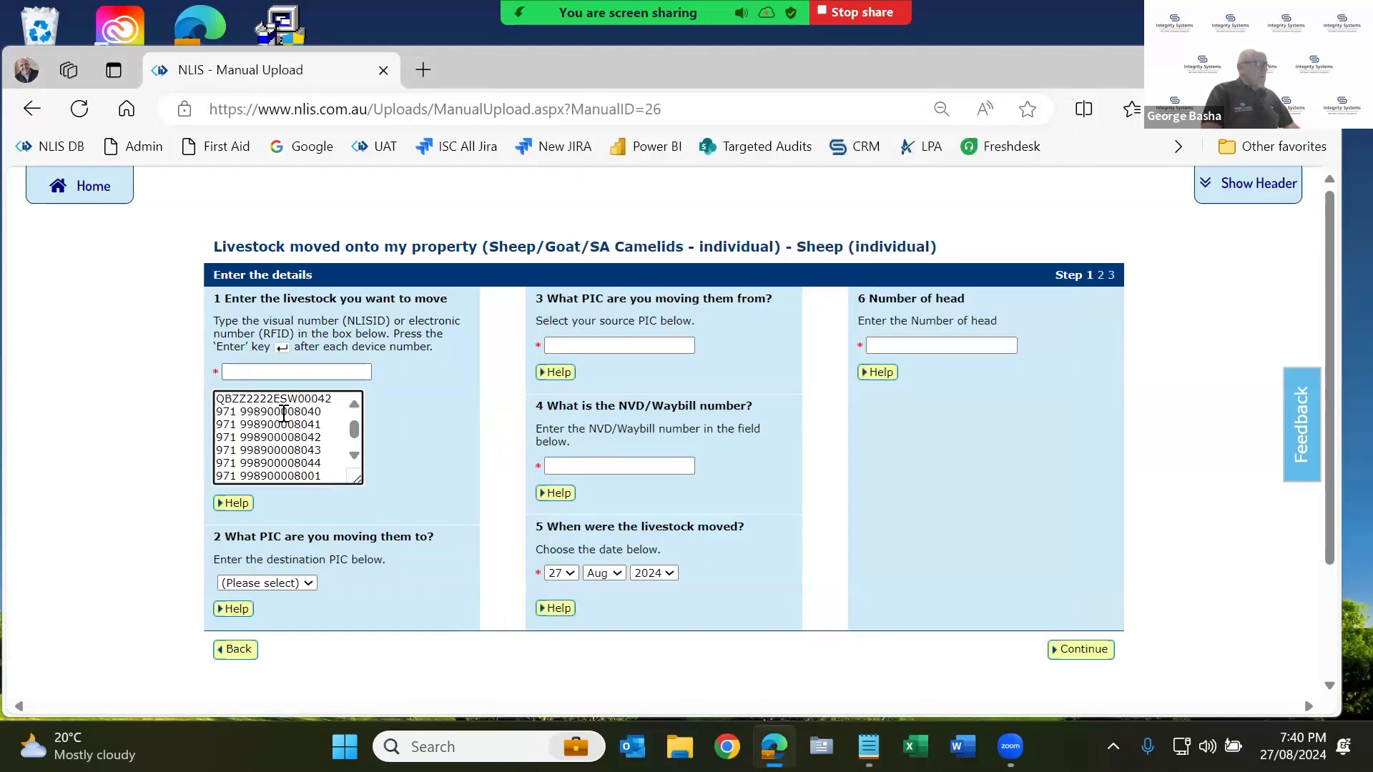
scroll(284, 412, "up", 1)
double_click(267, 413)
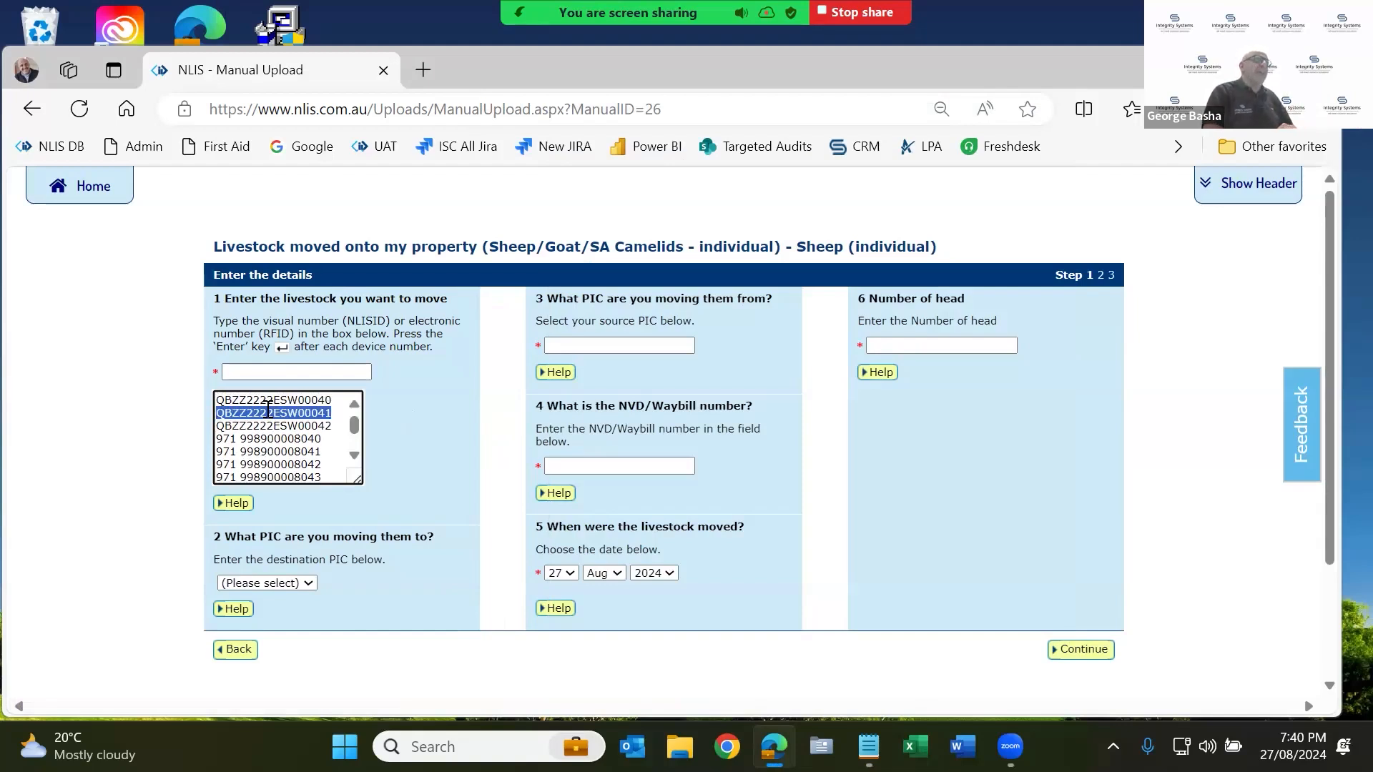
double_click(282, 439)
left_click(229, 441)
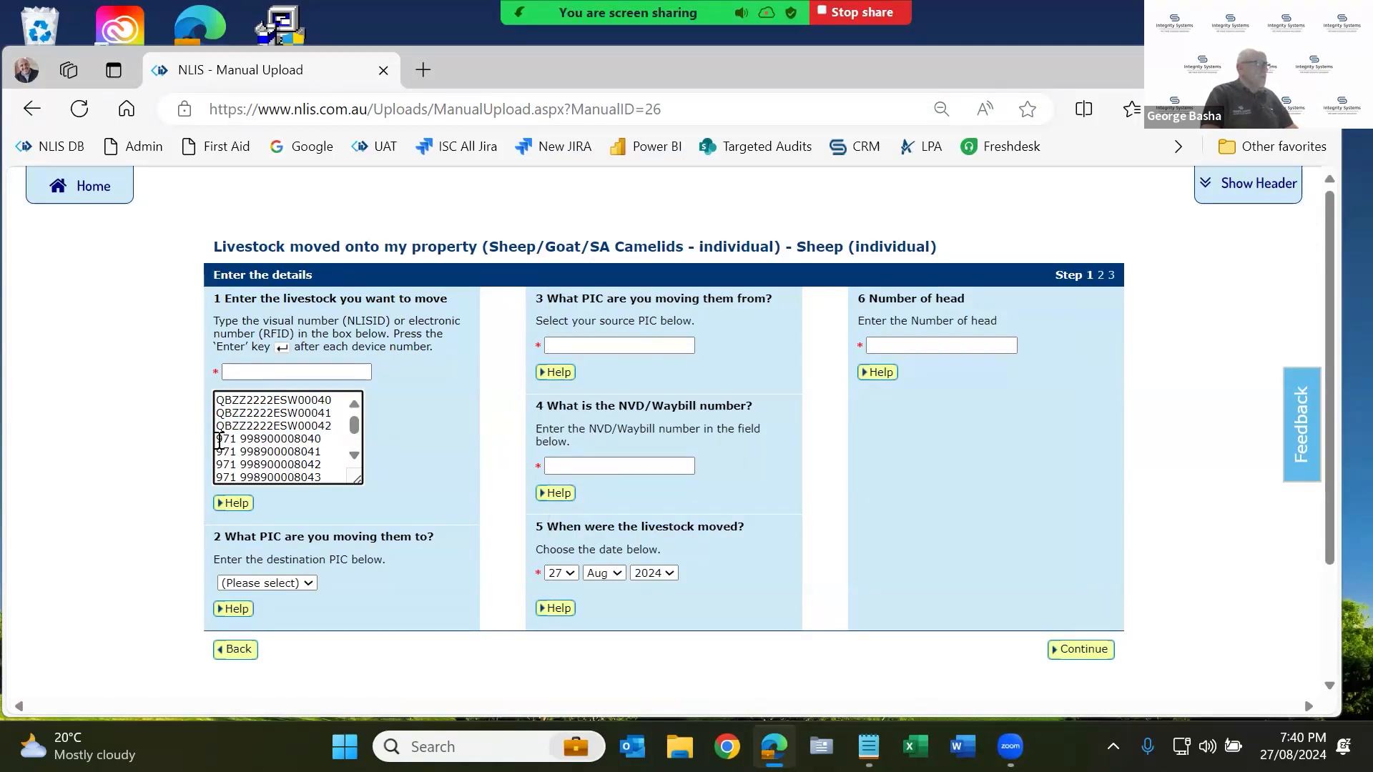
left_click_drag(217, 440, 340, 438)
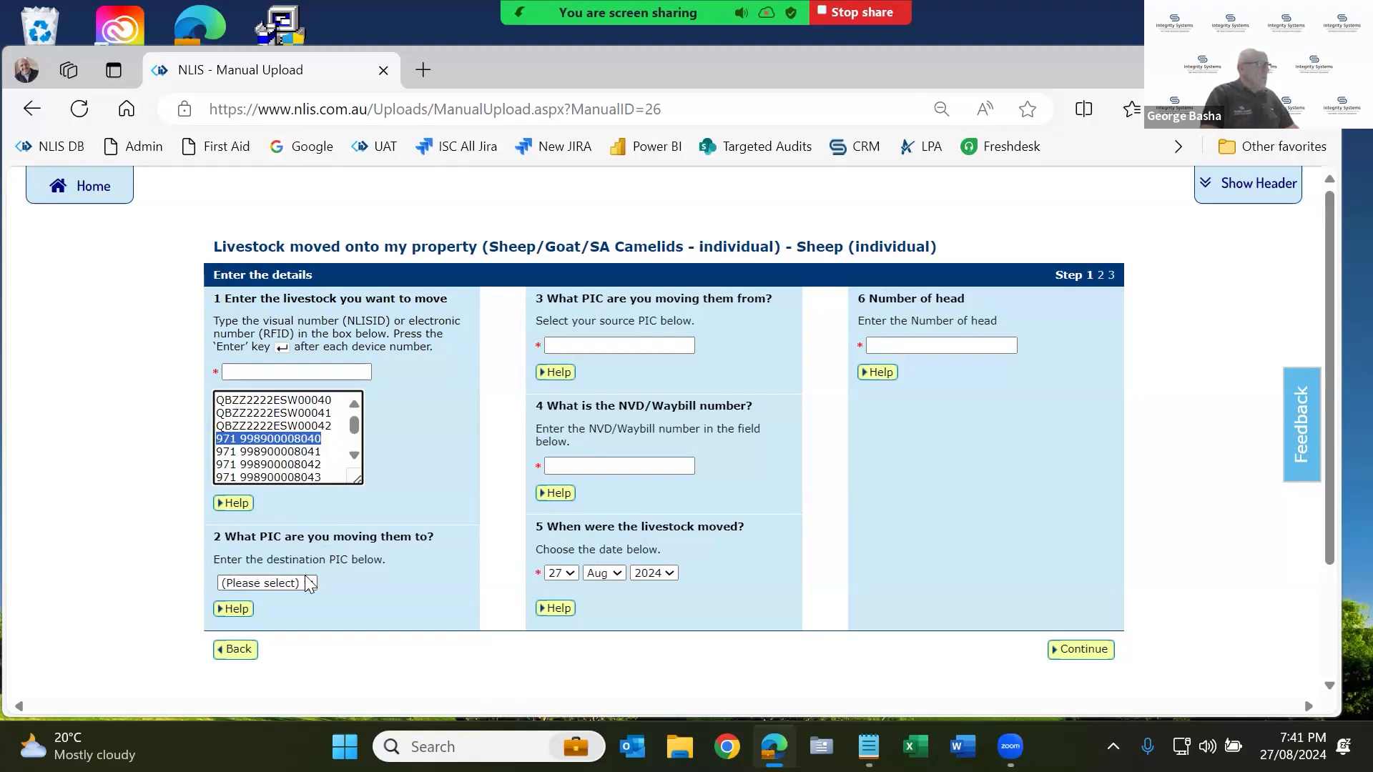
left_click(868, 747)
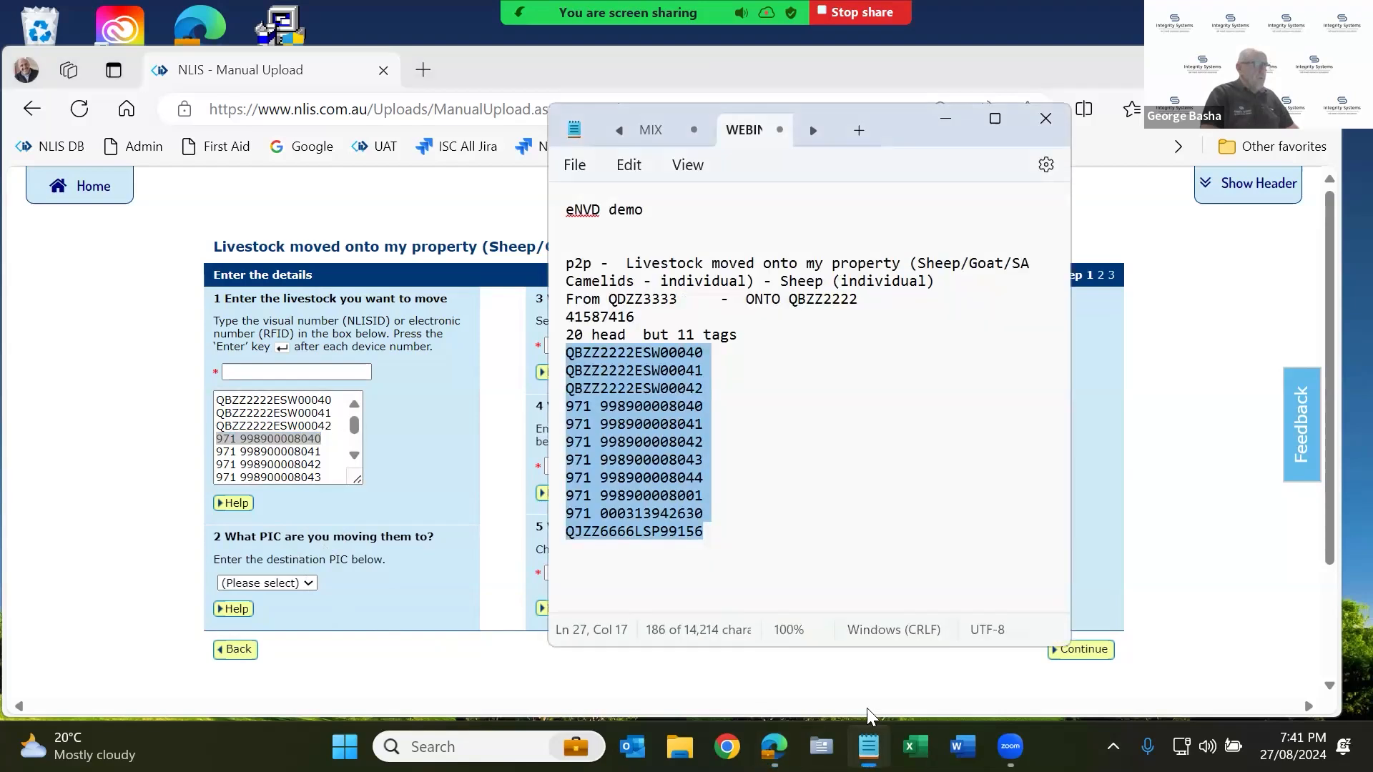
left_click(276, 585)
Set destination PIC qbzz2222, source PIC QDZZ3333, NVD/Waybill 44422211 and 25 head.
left_click(278, 634)
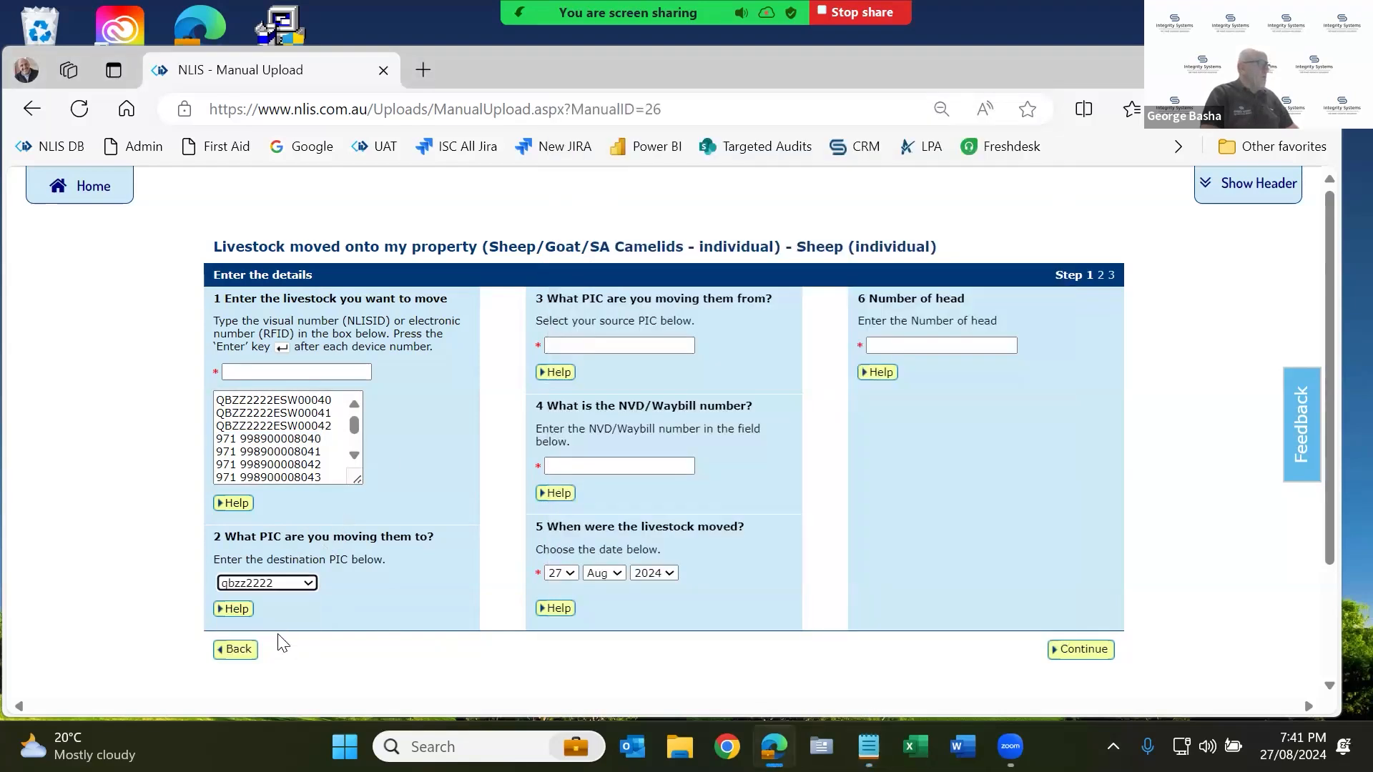
left_click(635, 344)
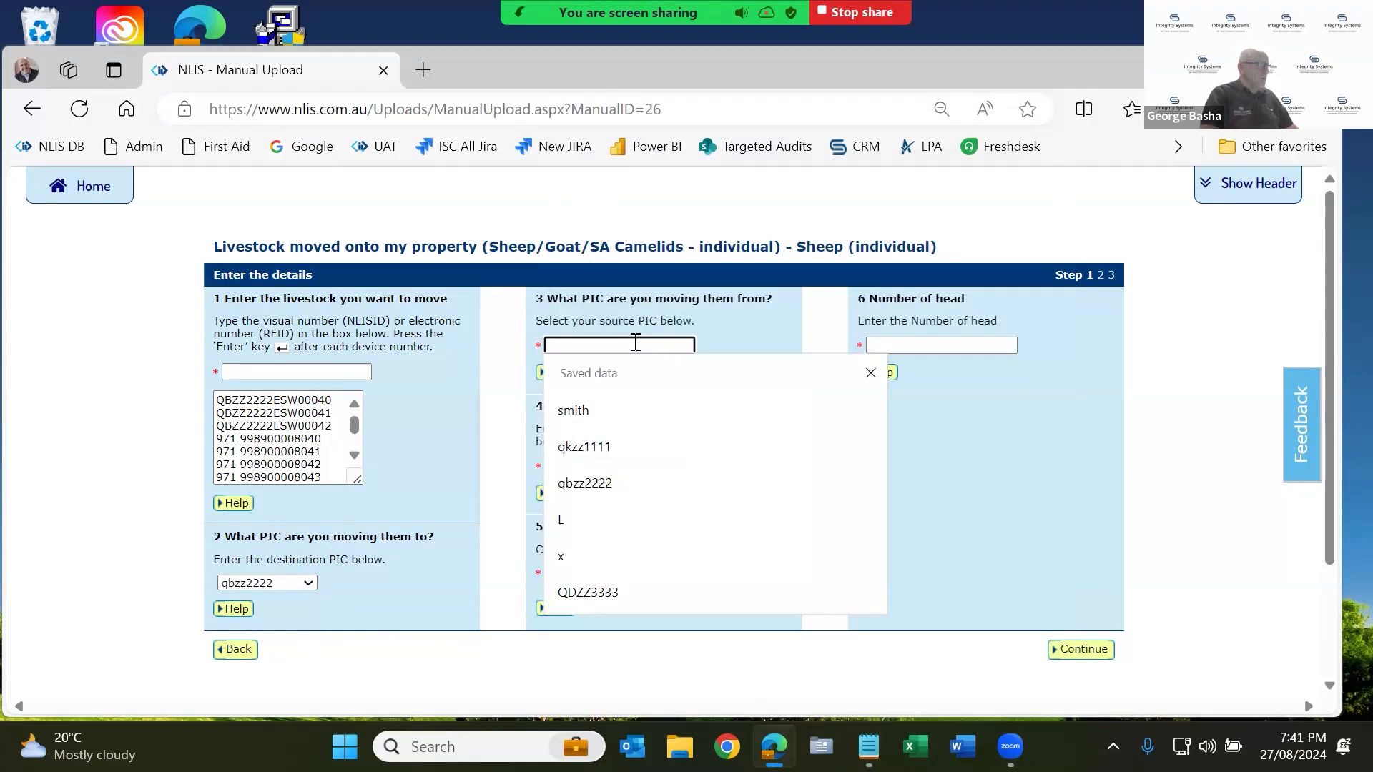
left_click(603, 593)
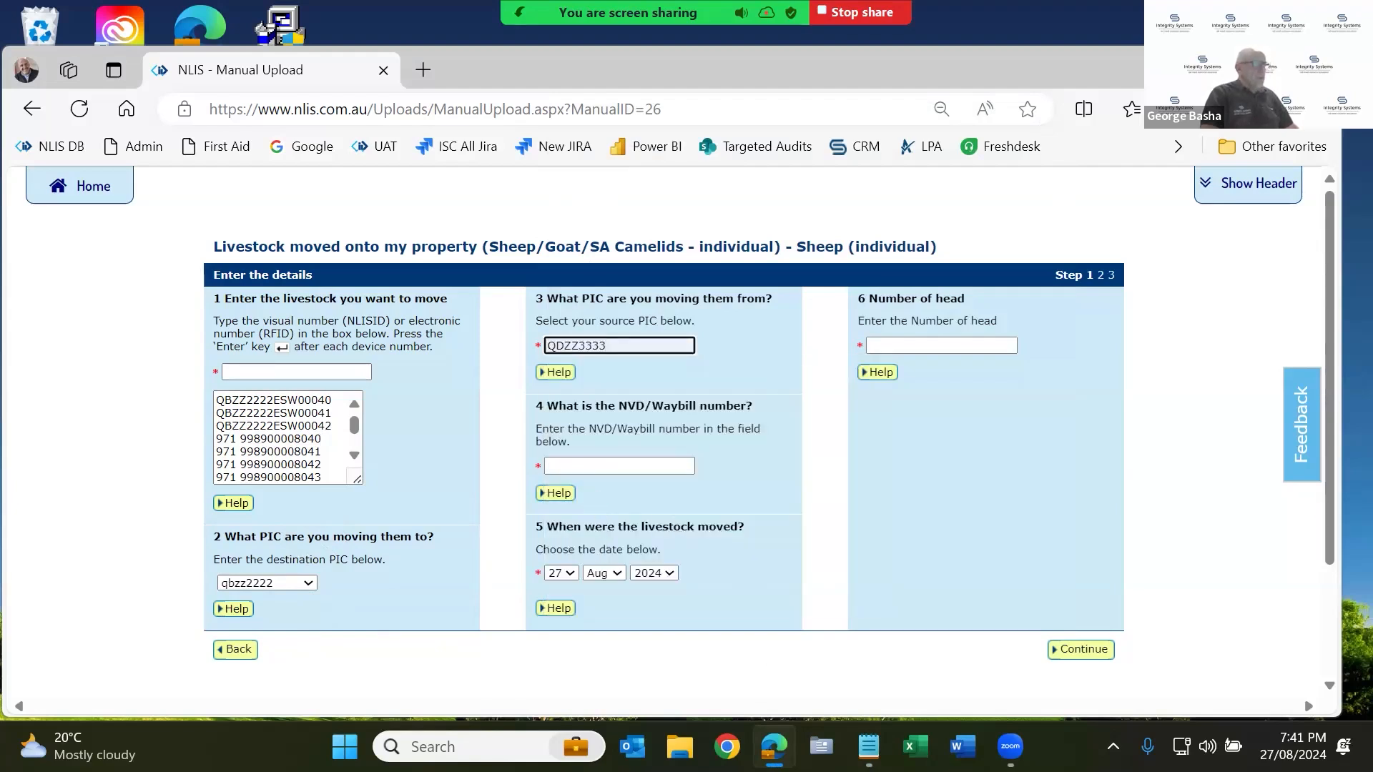
left_click(614, 466)
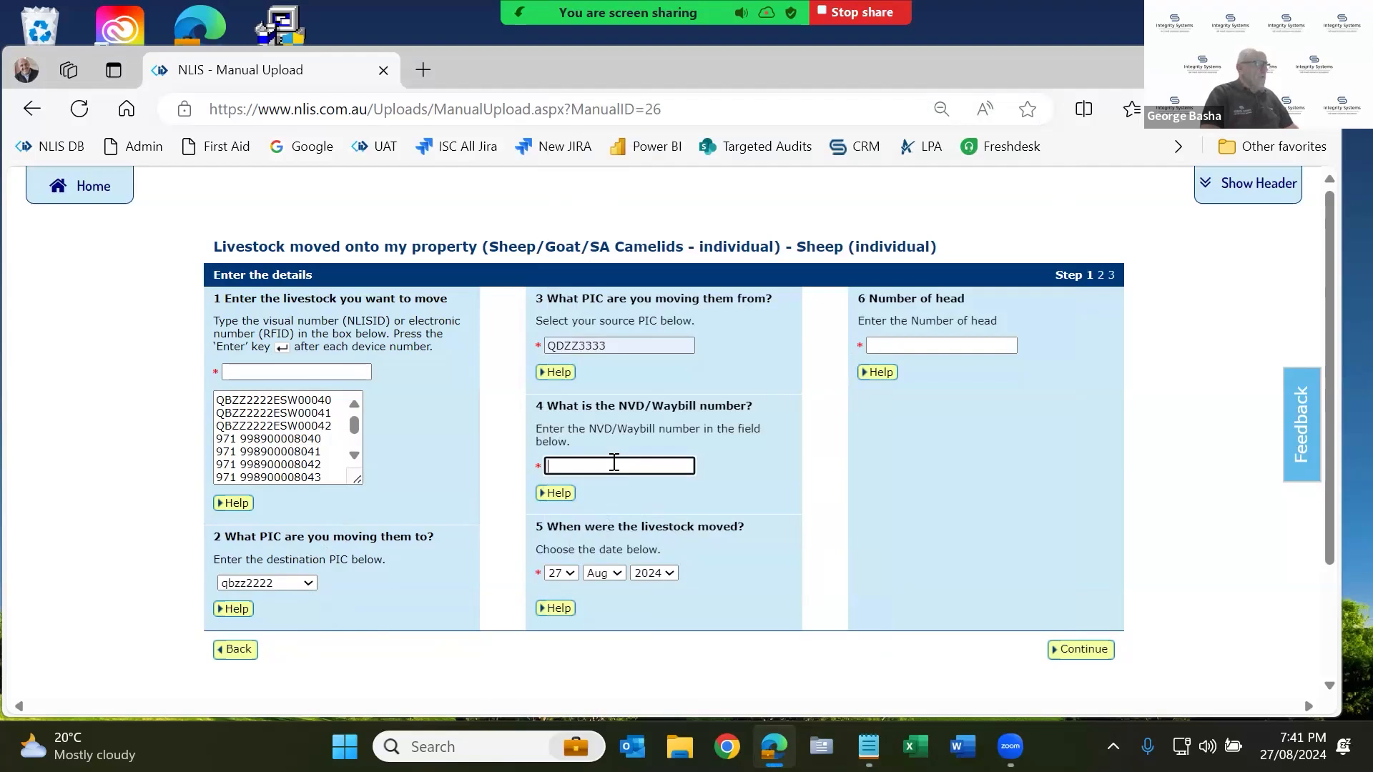
type("4")
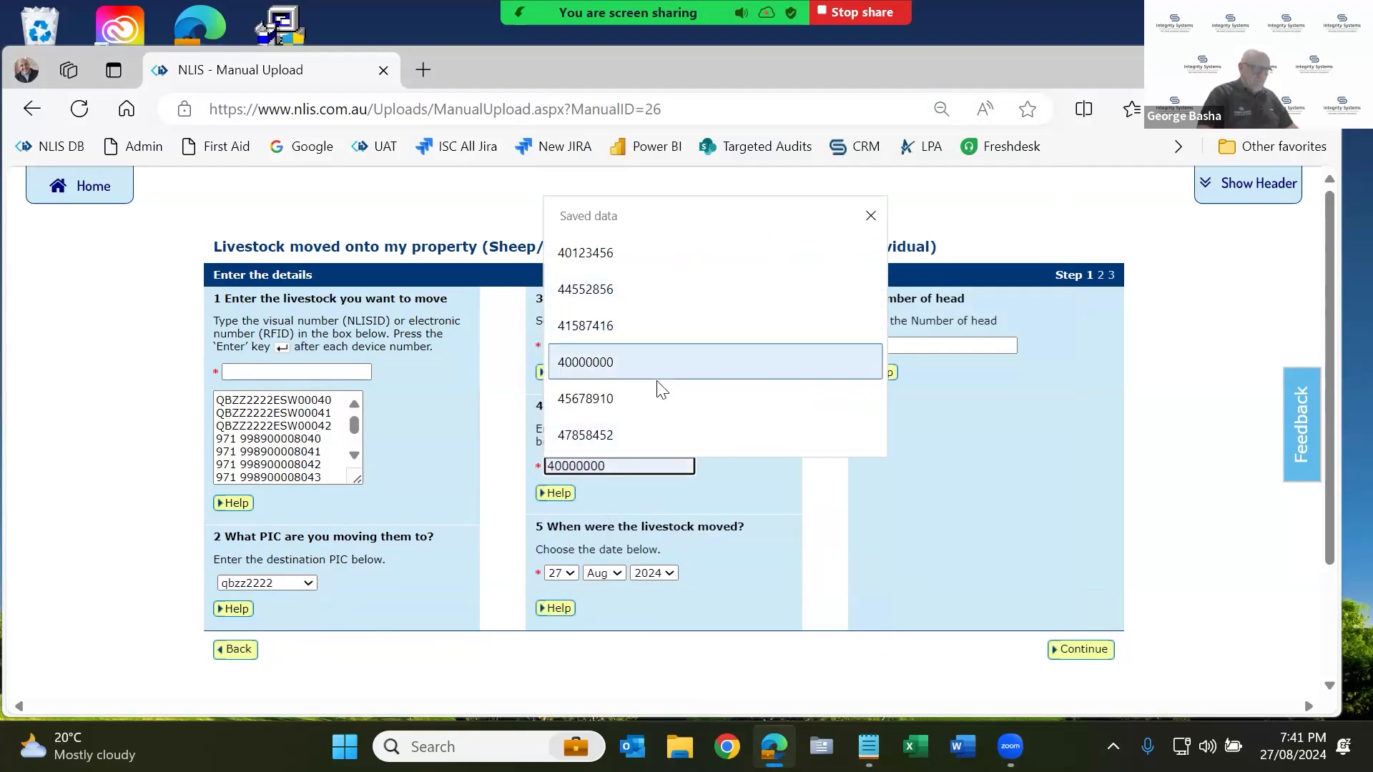
type("4422211")
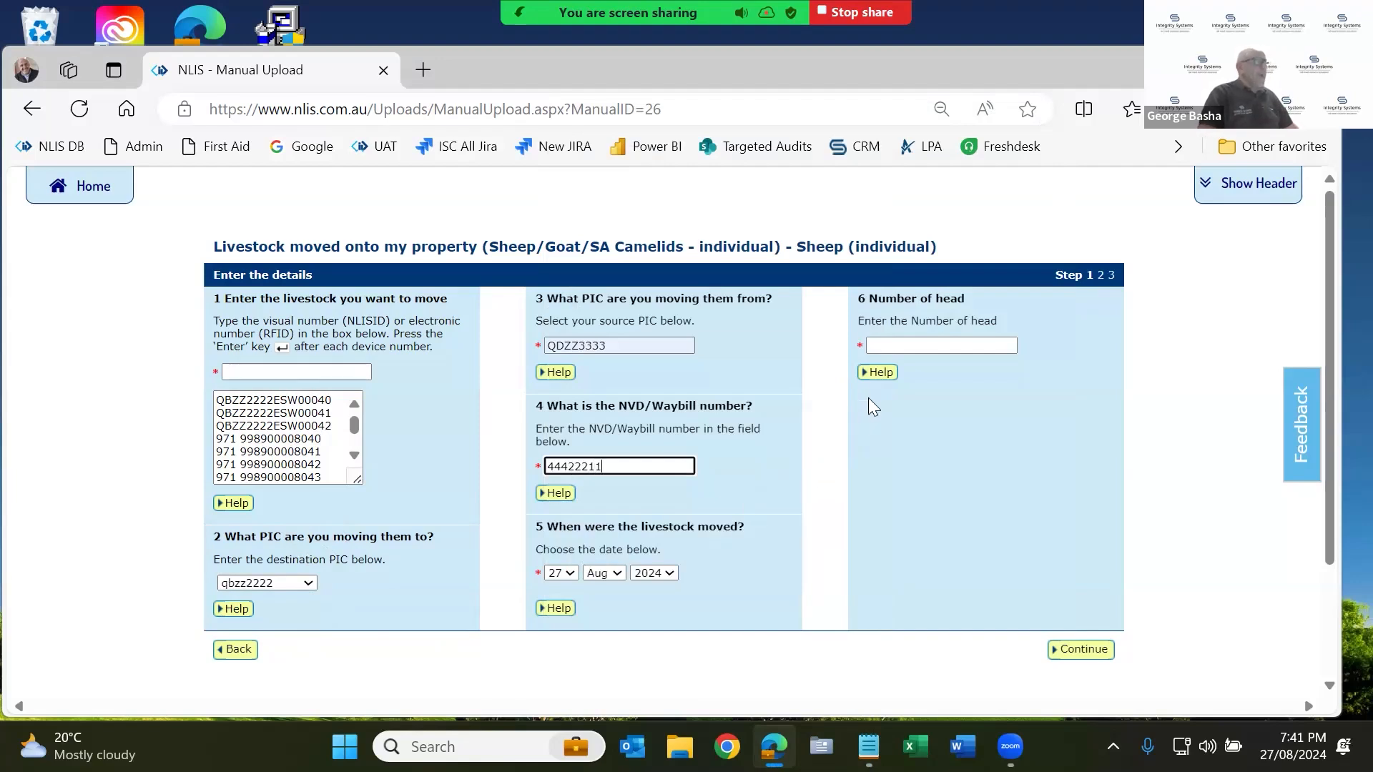
left_click(885, 345)
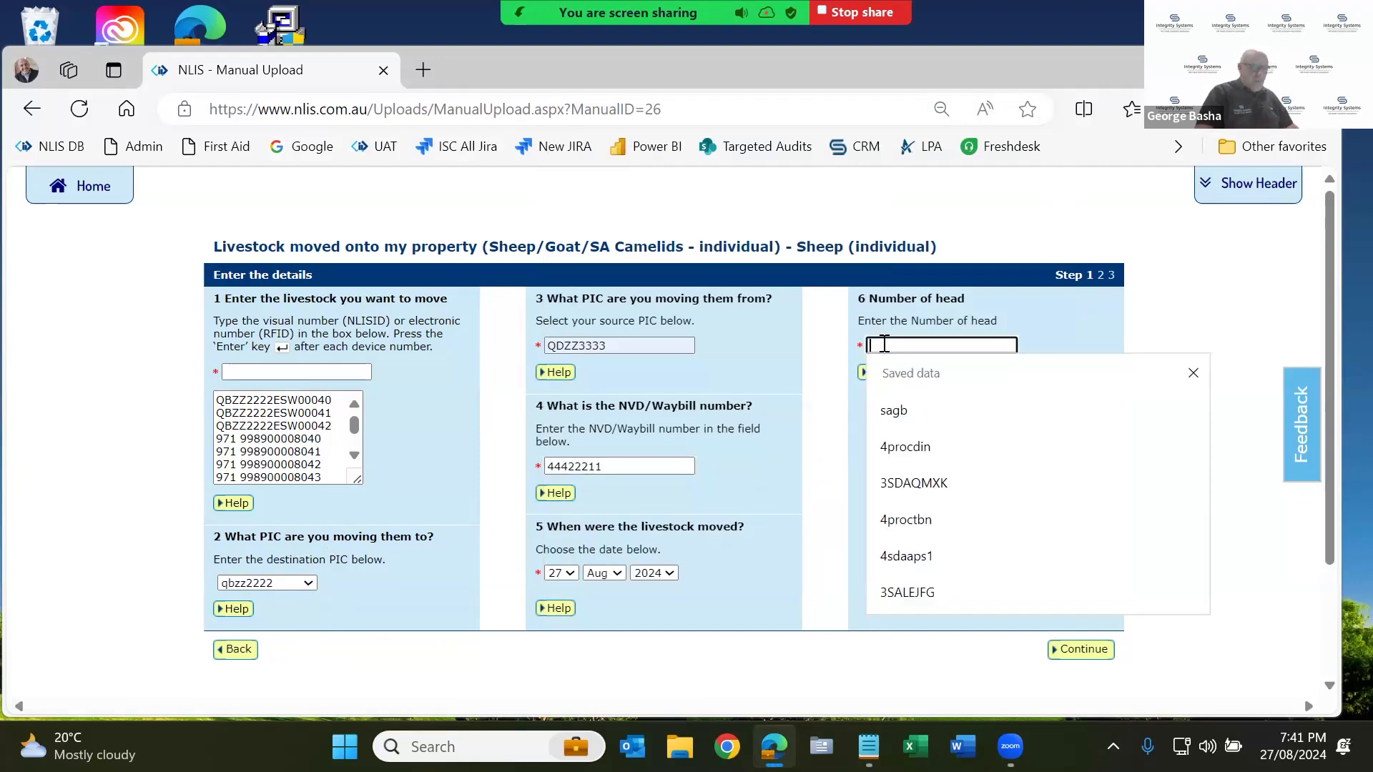
type("25")
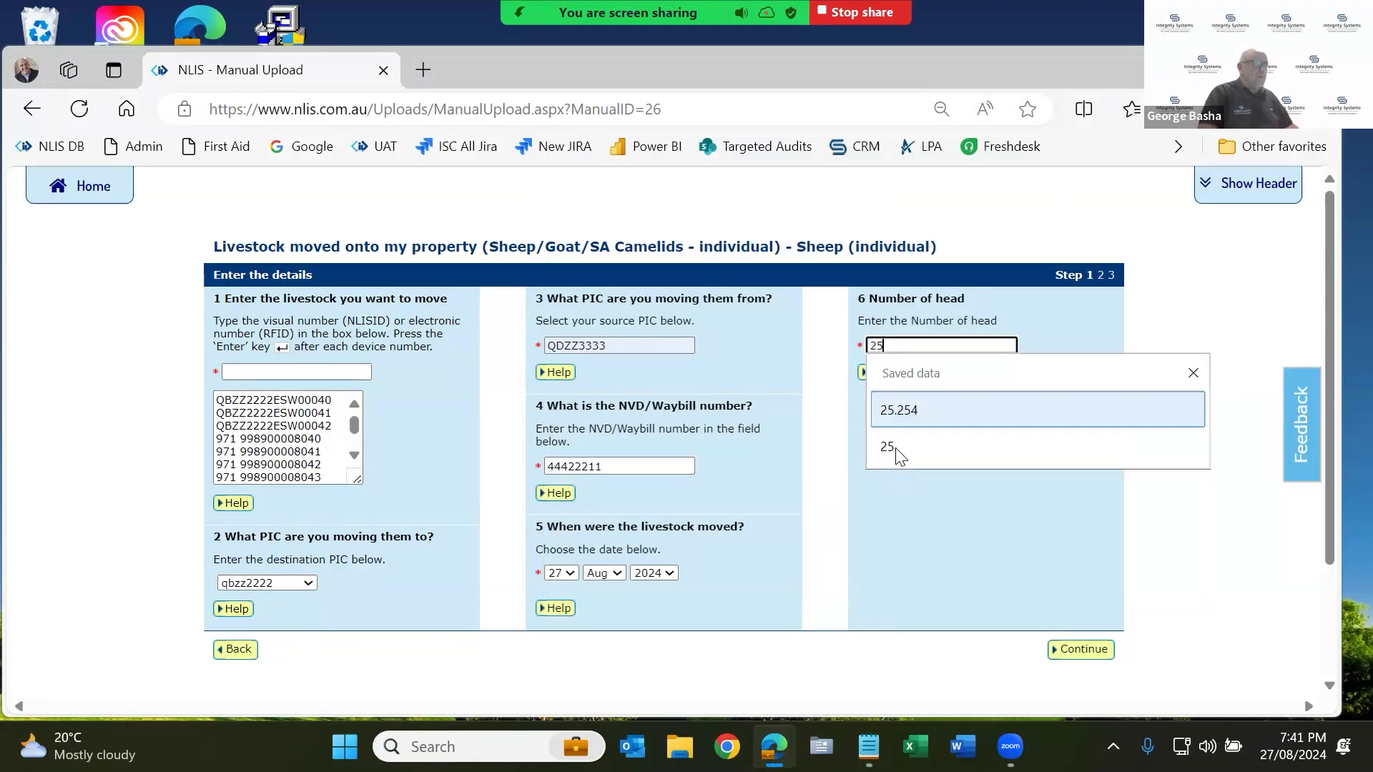
left_click(889, 445)
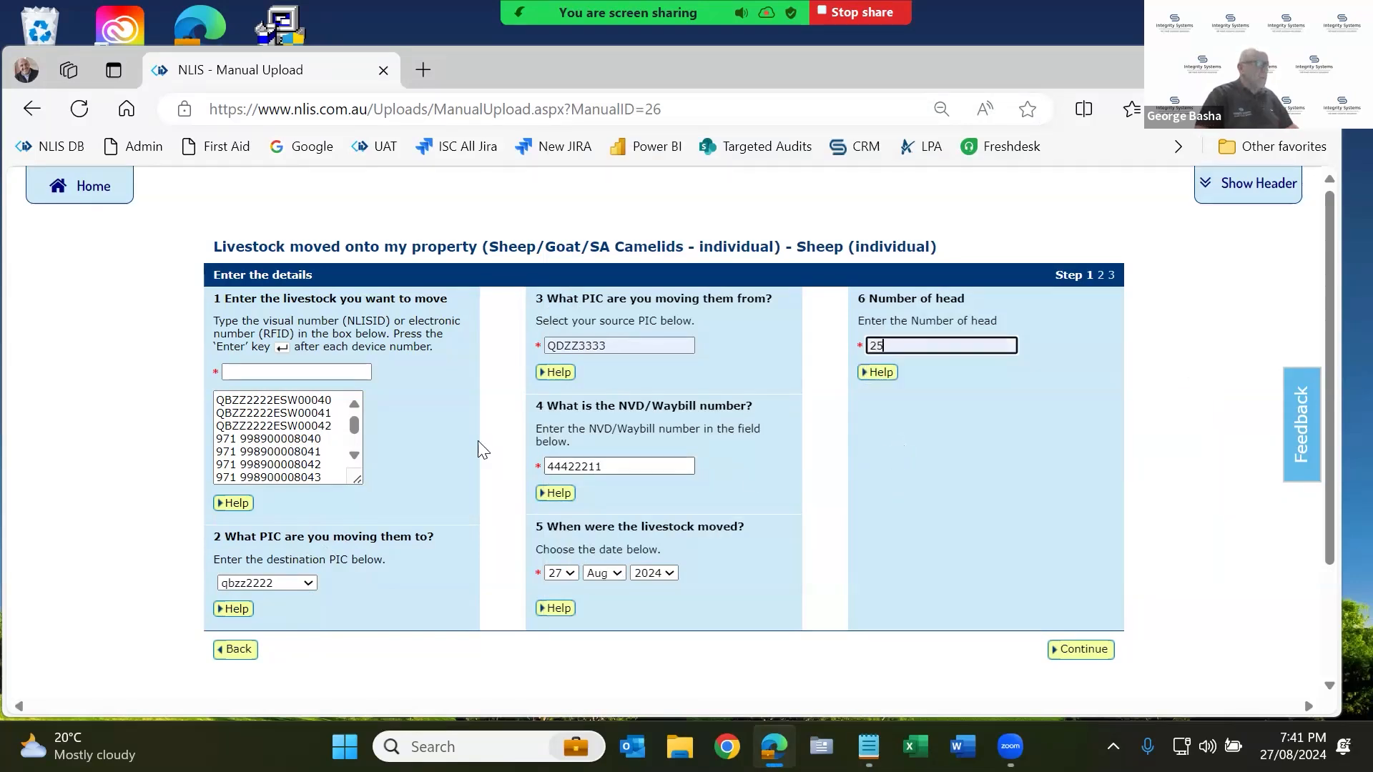
Review the waybill number and tag list, then proceed to Confirm details.
left_click(315, 443)
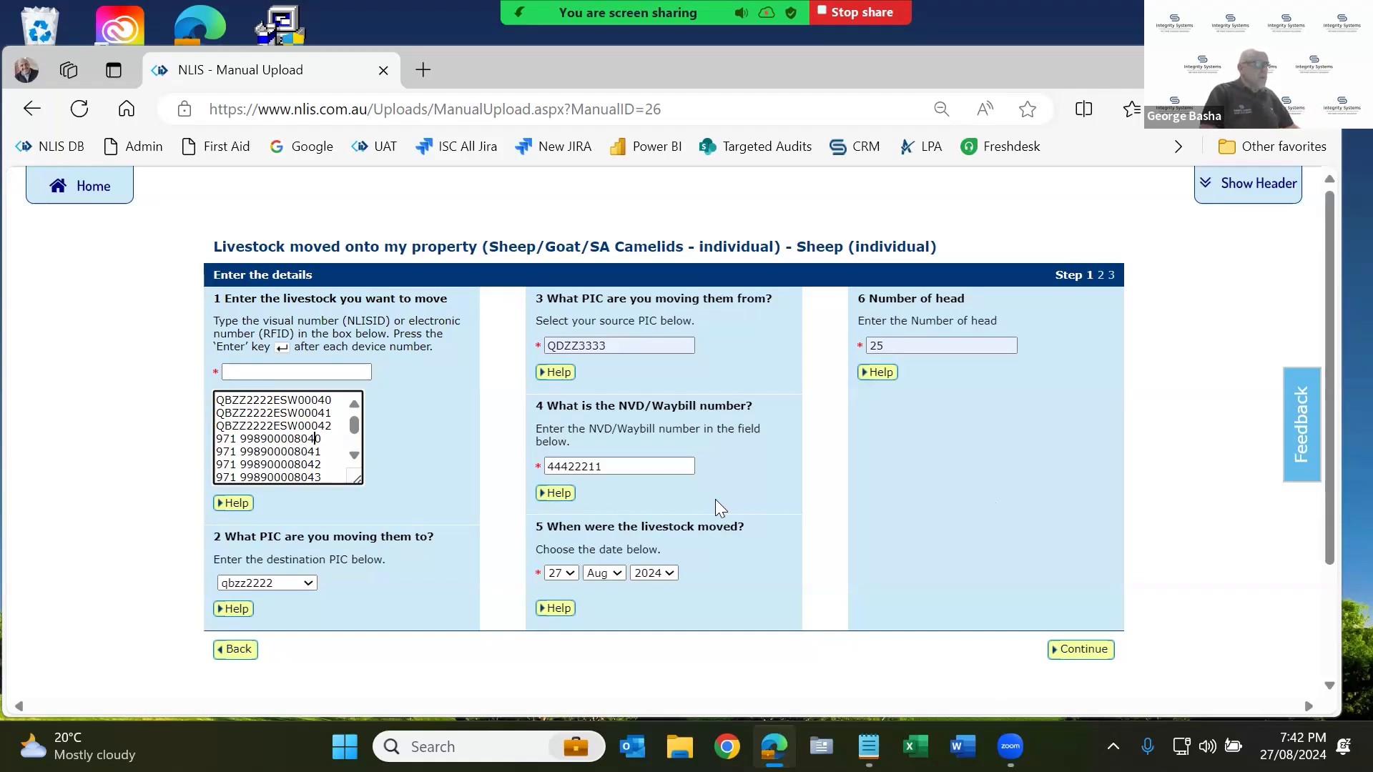
double_click(634, 465)
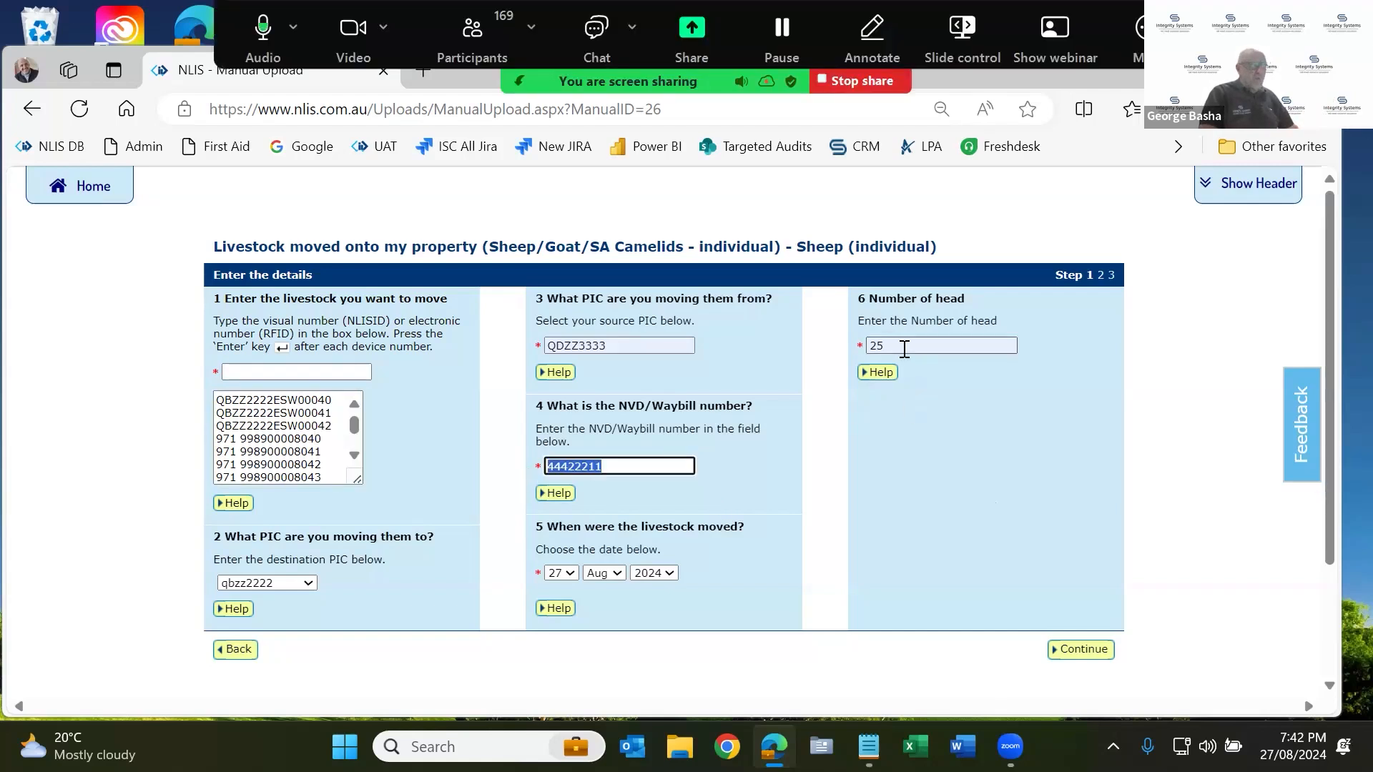
left_click(299, 438)
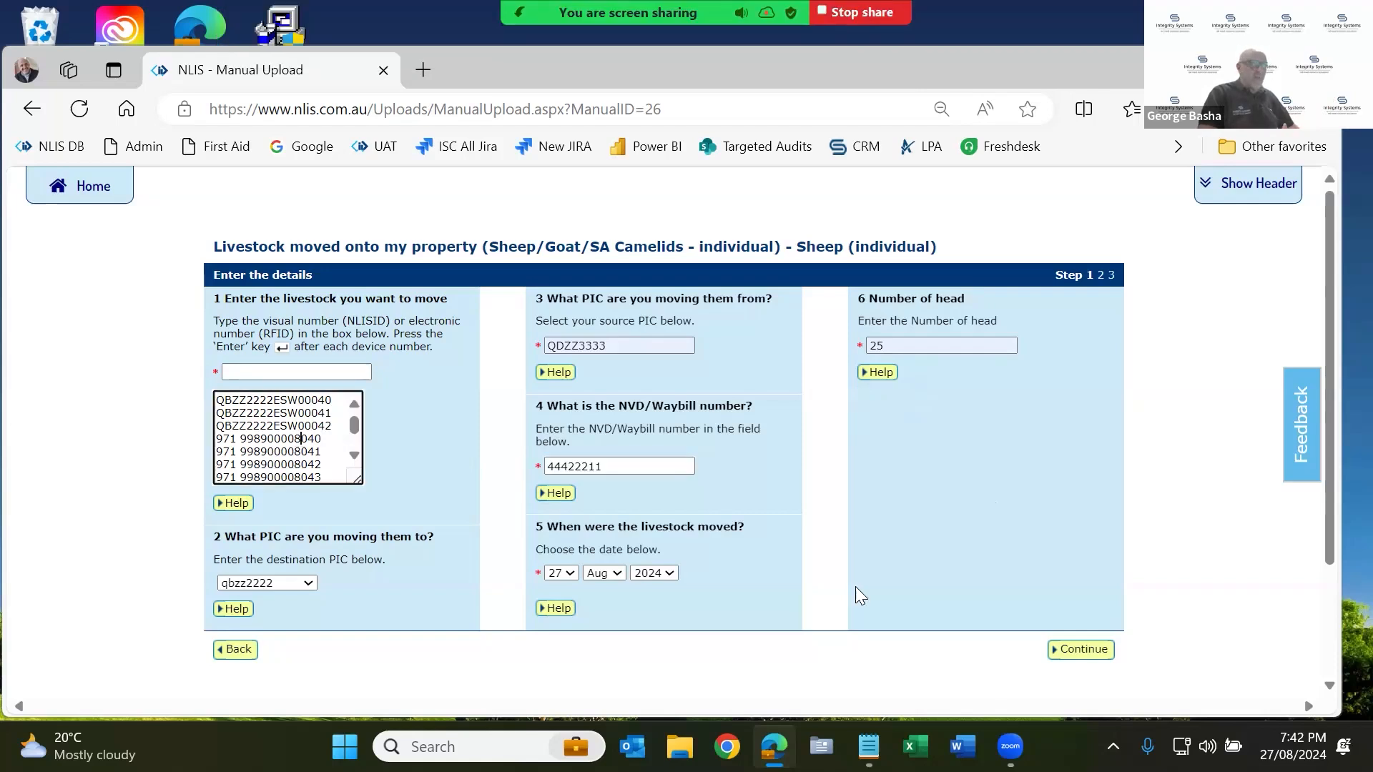
left_click(1084, 650)
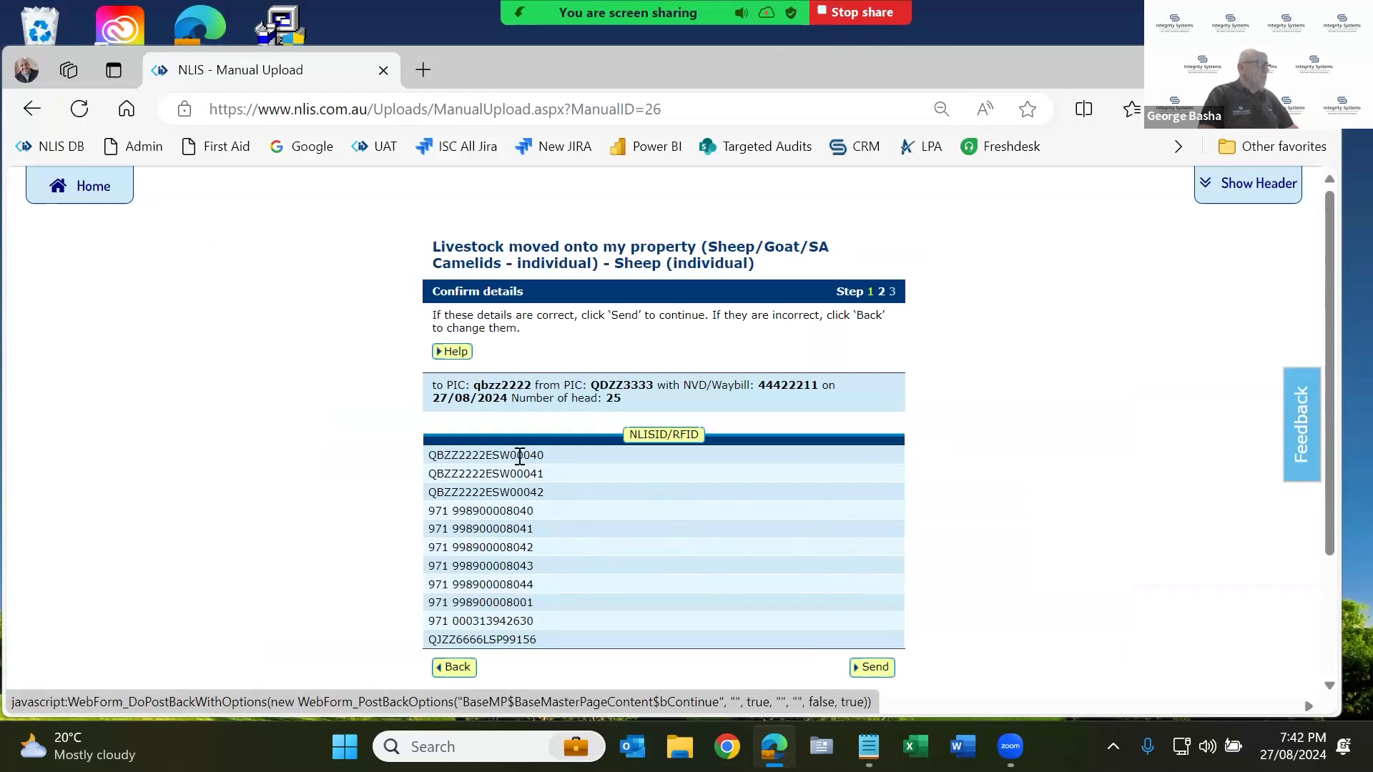
Check the tags and PICs qbzz2222 and QDZZ3333, then send the movement to NLIS.
left_click_drag(510, 474, 507, 585)
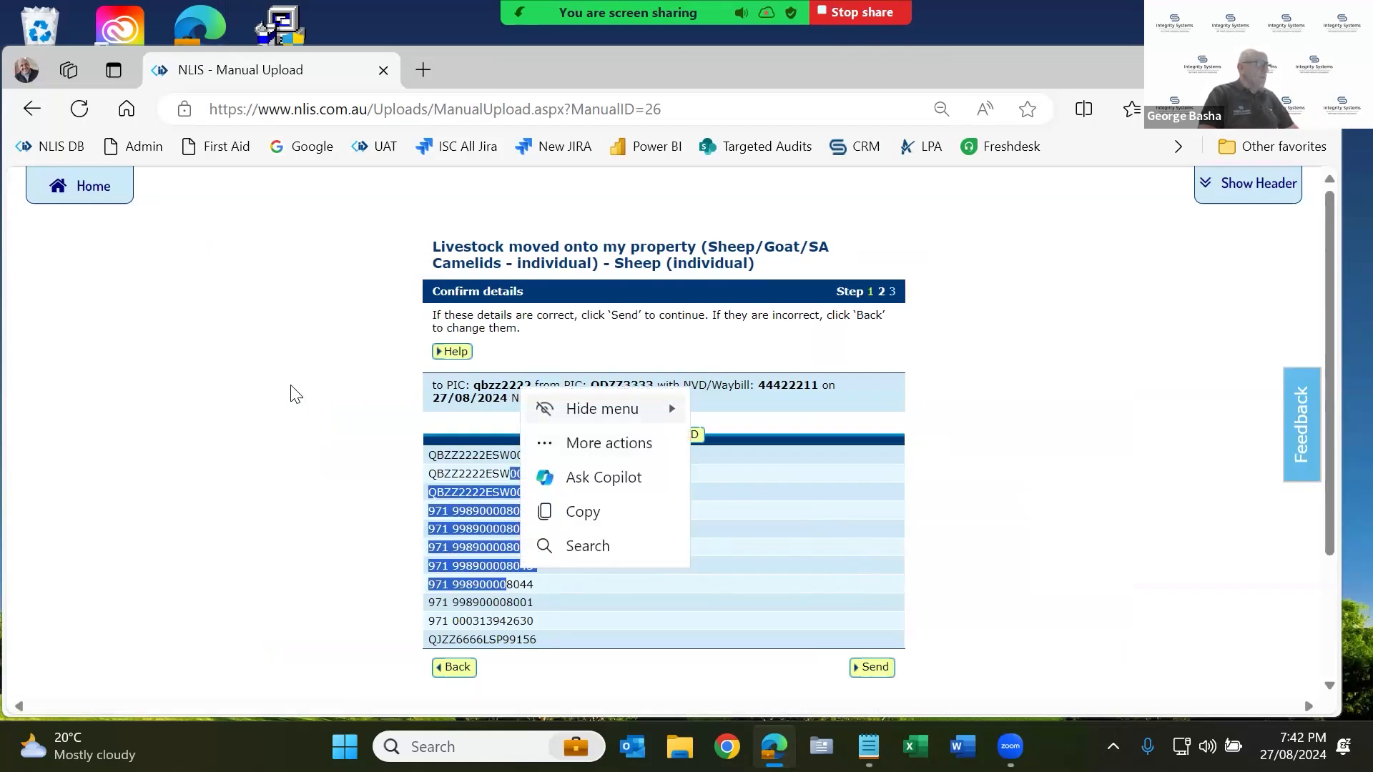
left_click(489, 384)
double_click(492, 384)
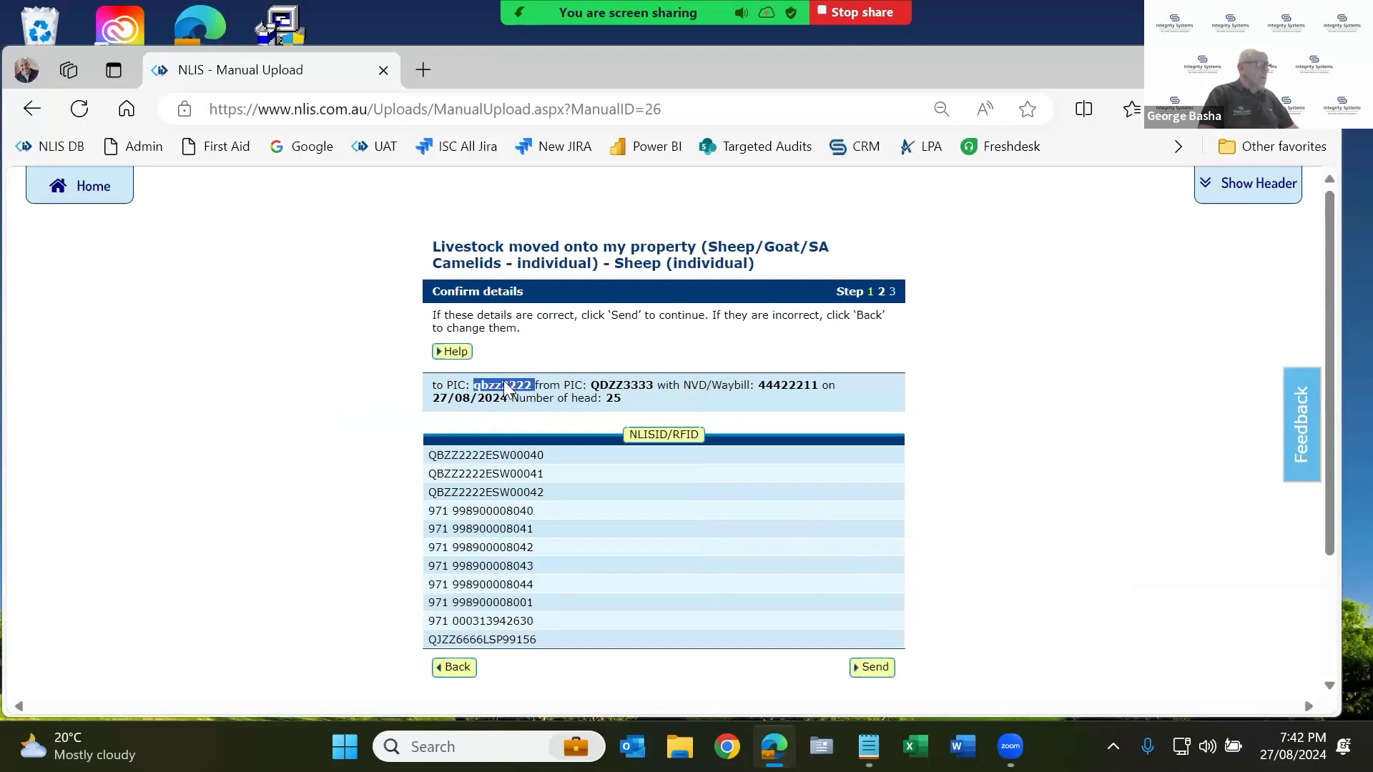
double_click(623, 385)
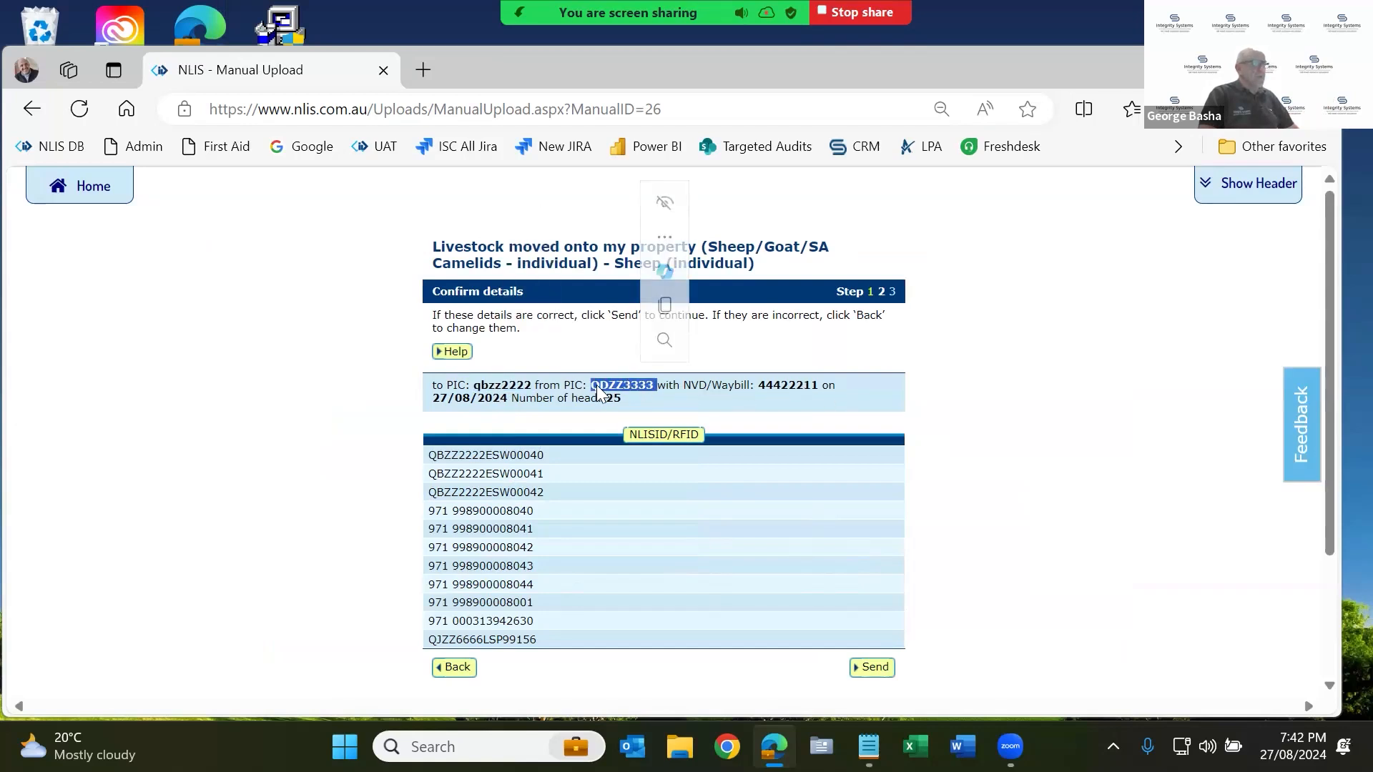
left_click(874, 669)
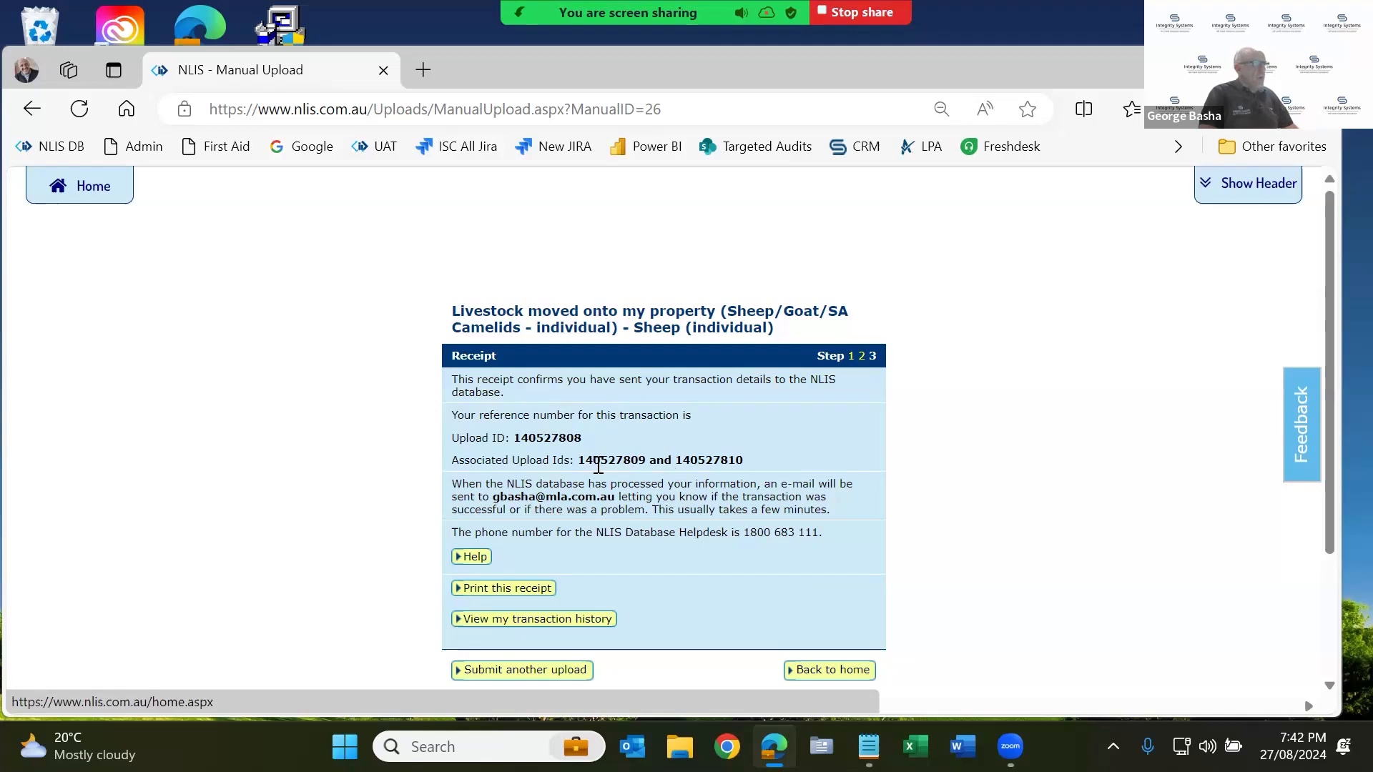
left_click_drag(523, 438, 572, 434)
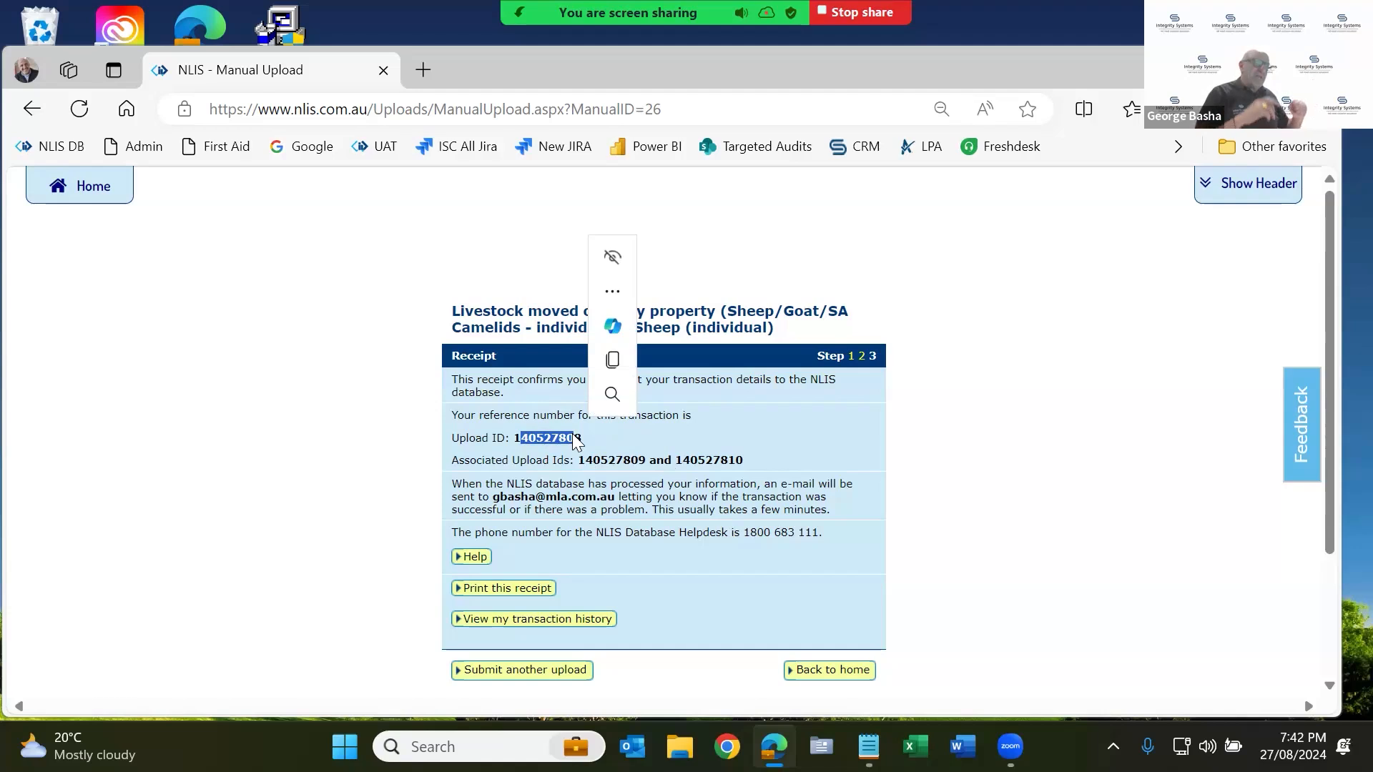
double_click(621, 462)
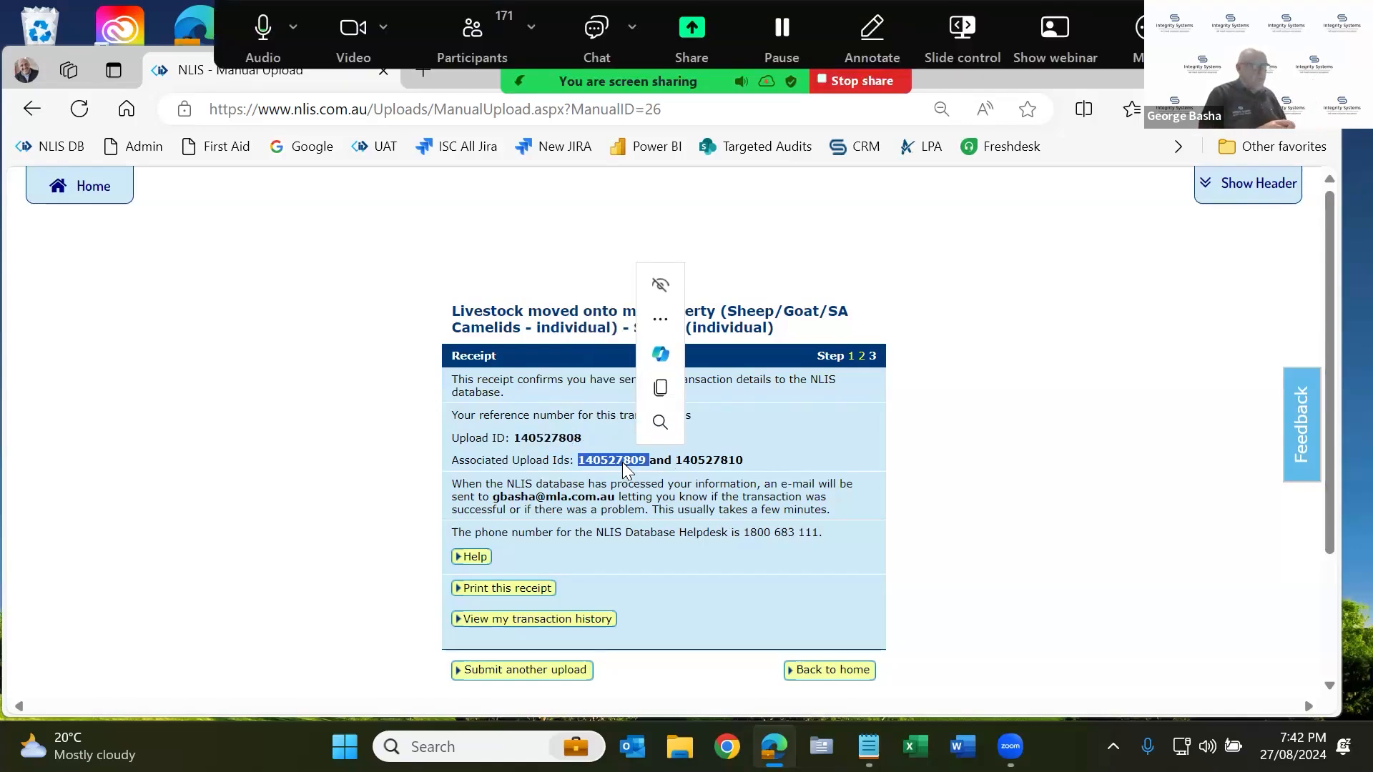
double_click(740, 459)
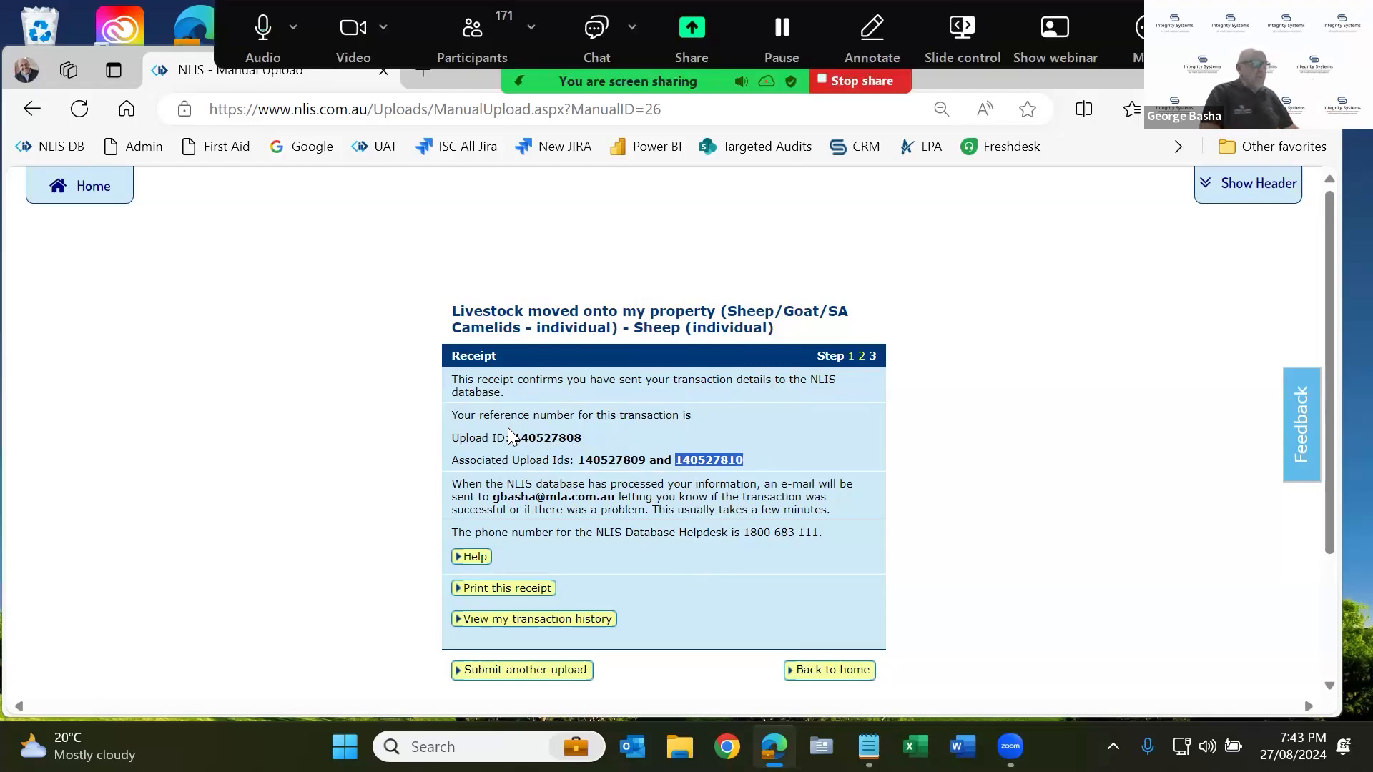
Open the transaction history and list uploads for 27 Aug 2024 to 27 Aug 2024.
left_click(565, 630)
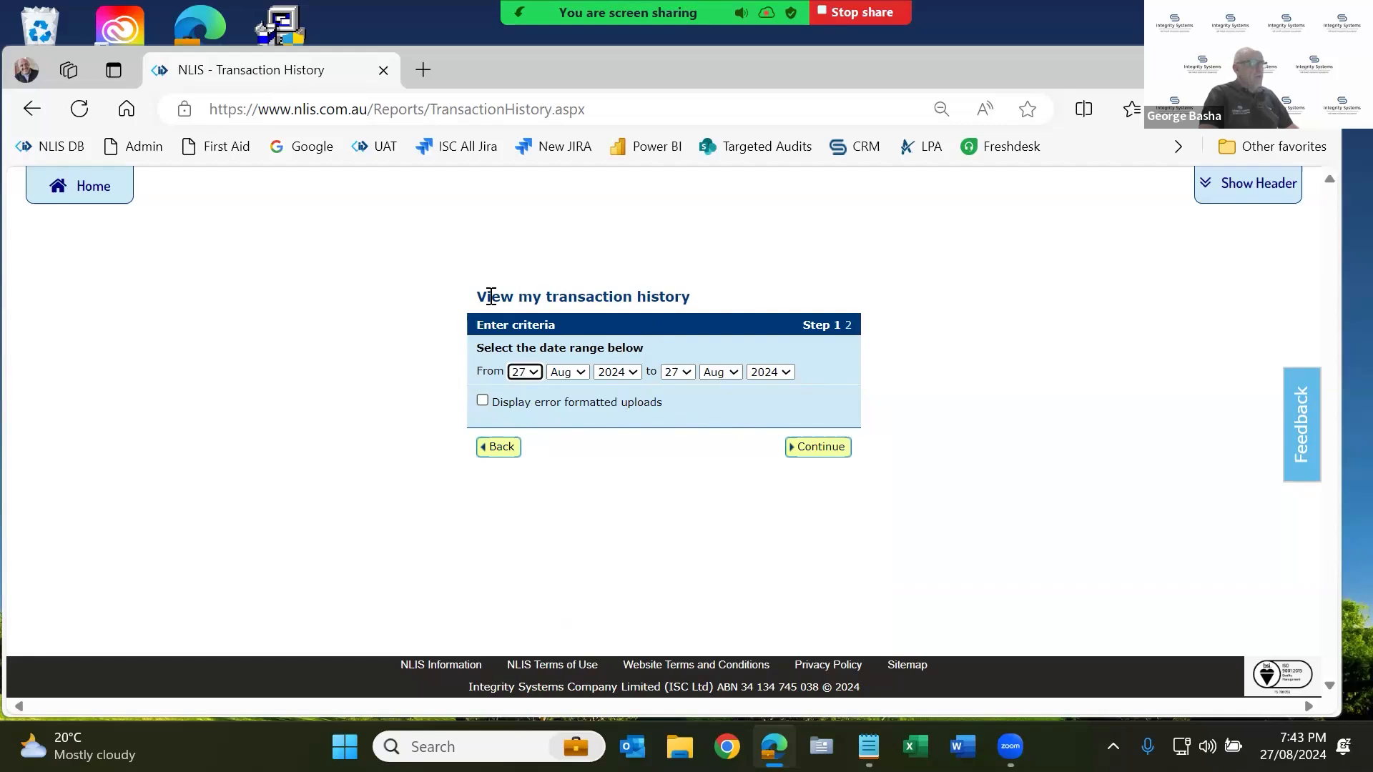
left_click_drag(491, 296, 697, 299)
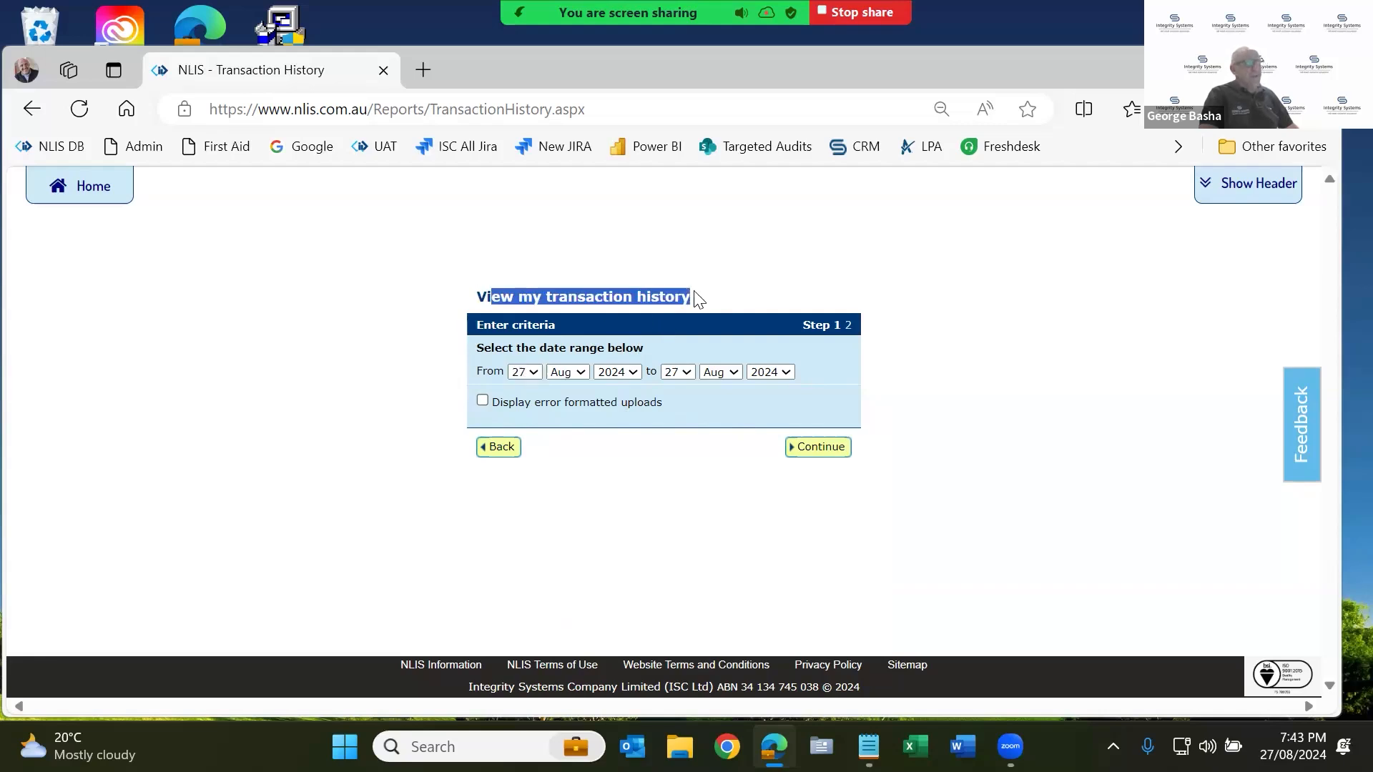
left_click(793, 450)
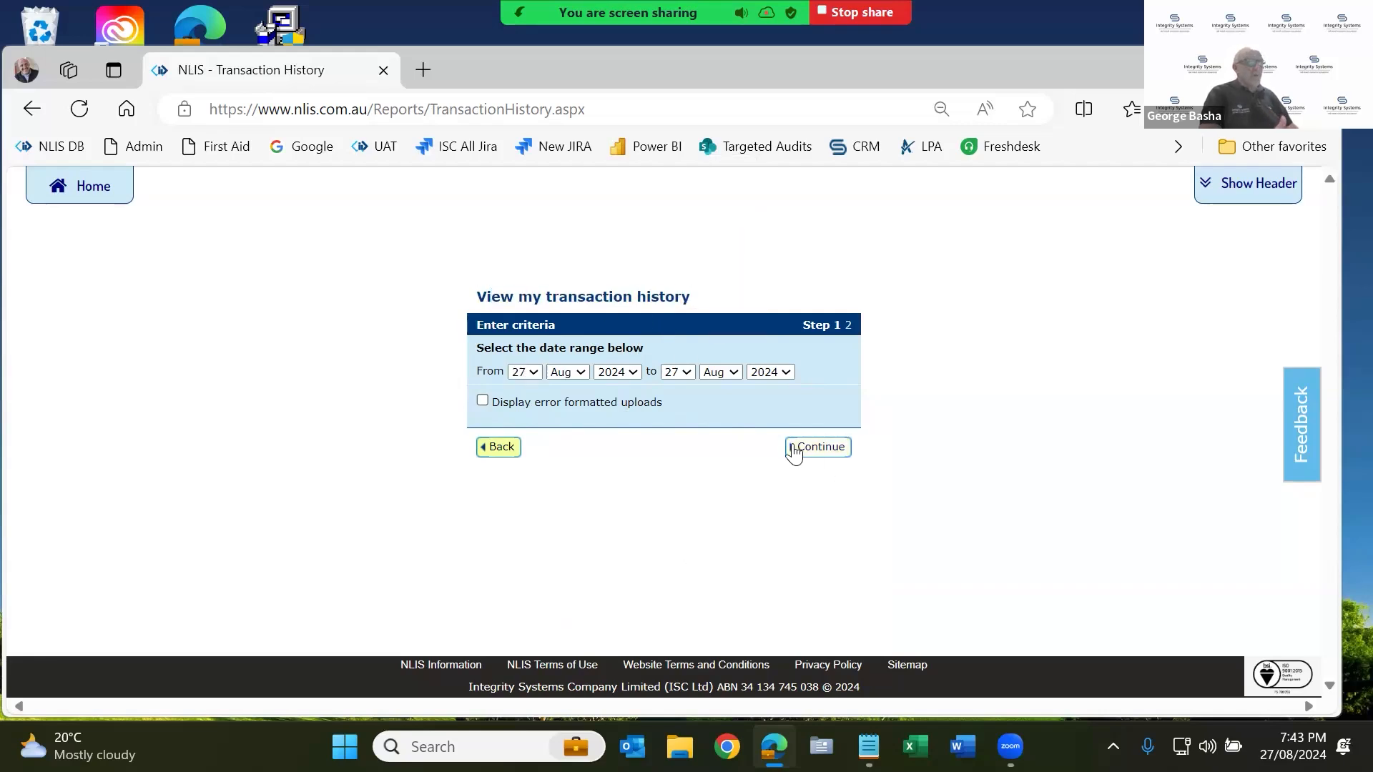
left_click(803, 457)
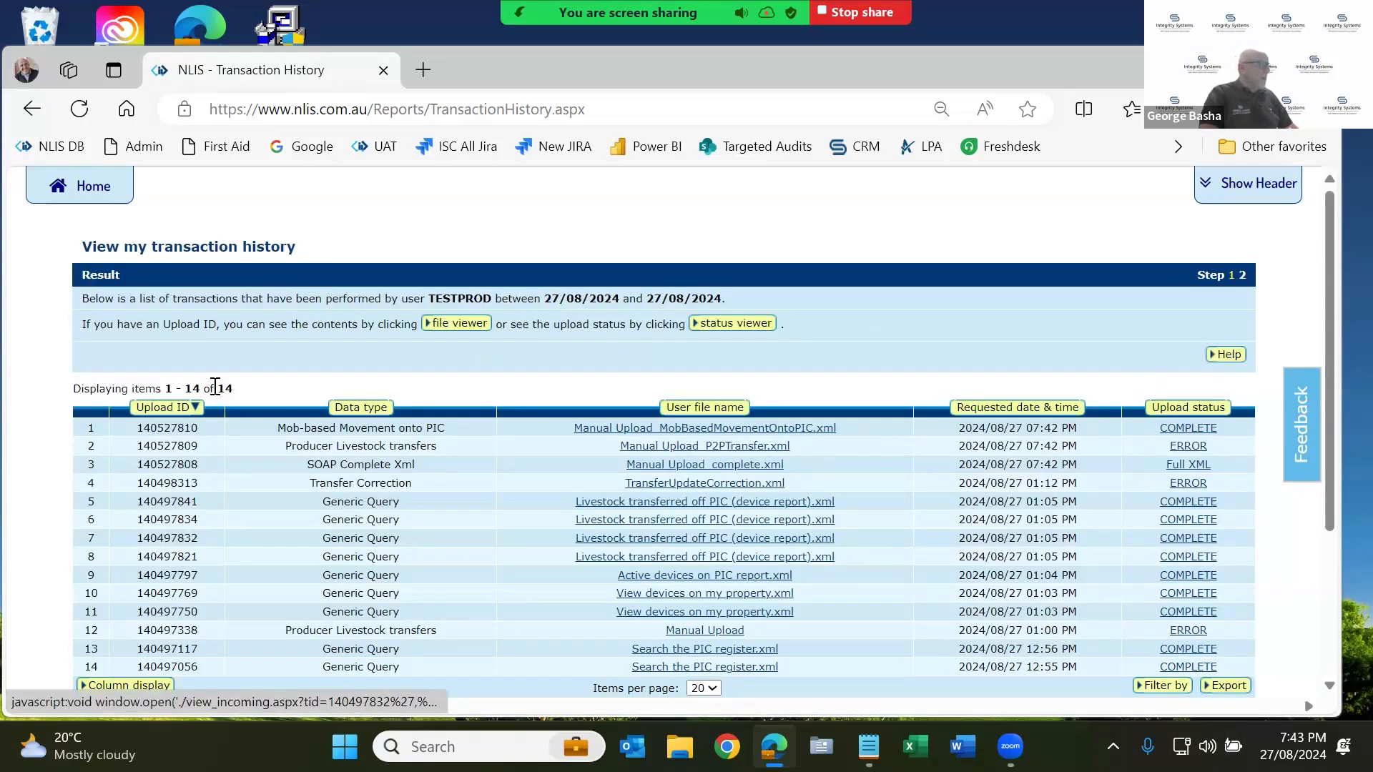
Review the newest uploads: the Mob-based Movement is Complete; check the Producer Livestock transfers status.
left_click_drag(243, 446, 1228, 465)
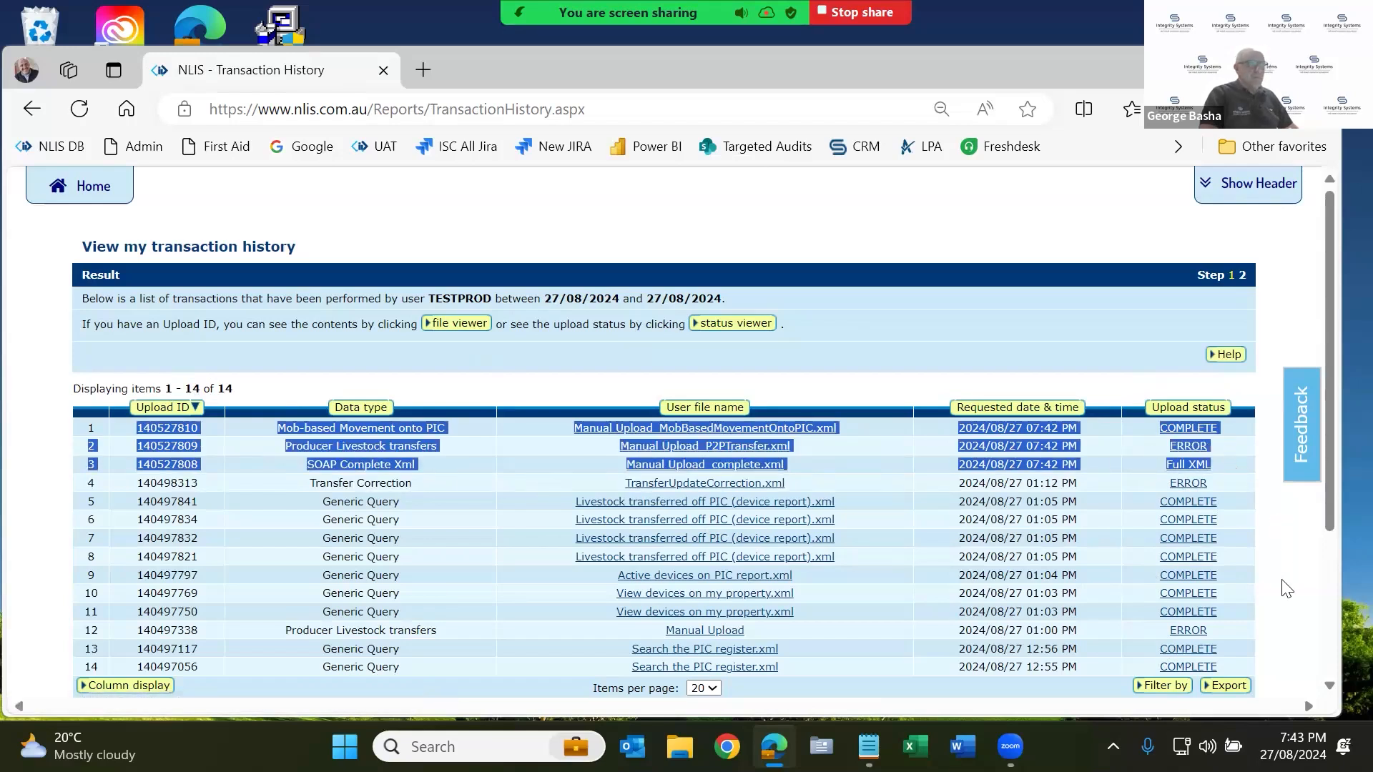
left_click(884, 484)
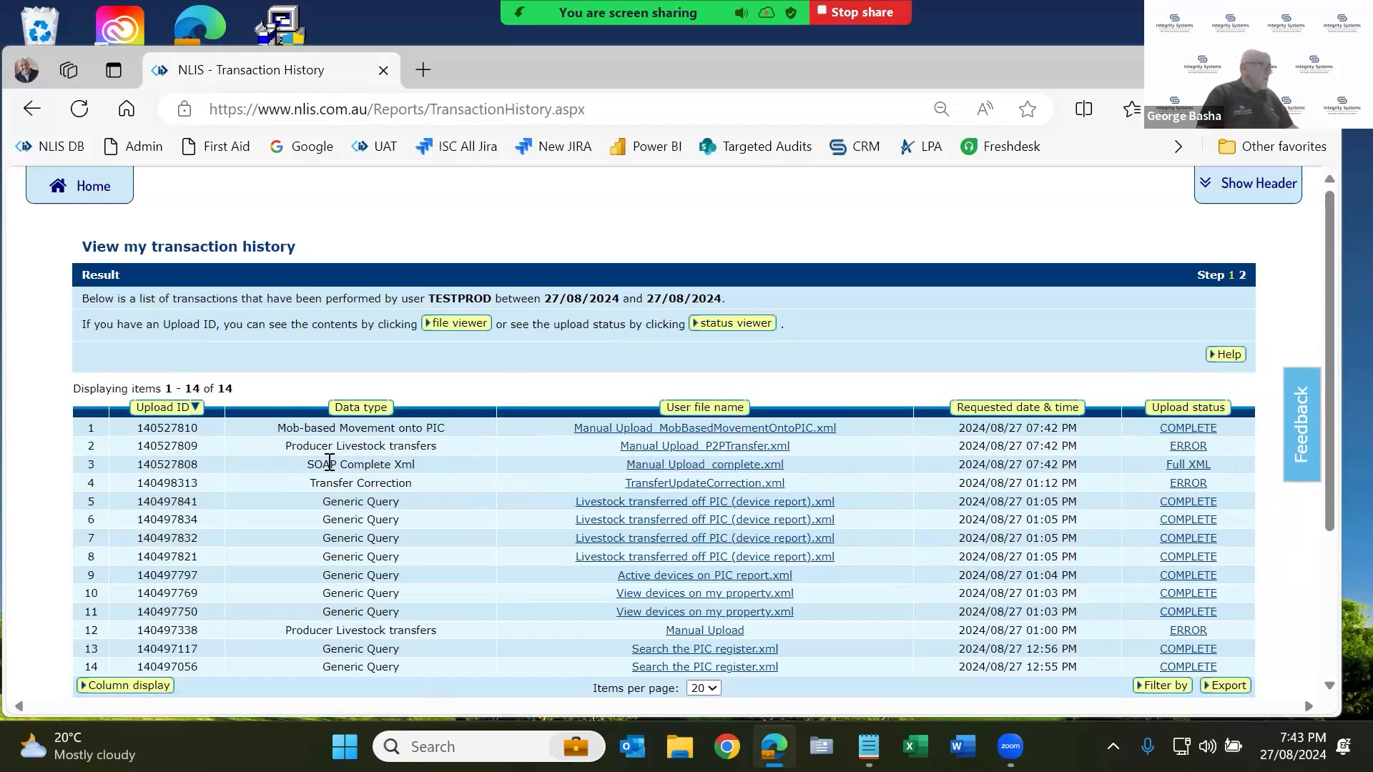
left_click_drag(336, 465, 391, 464)
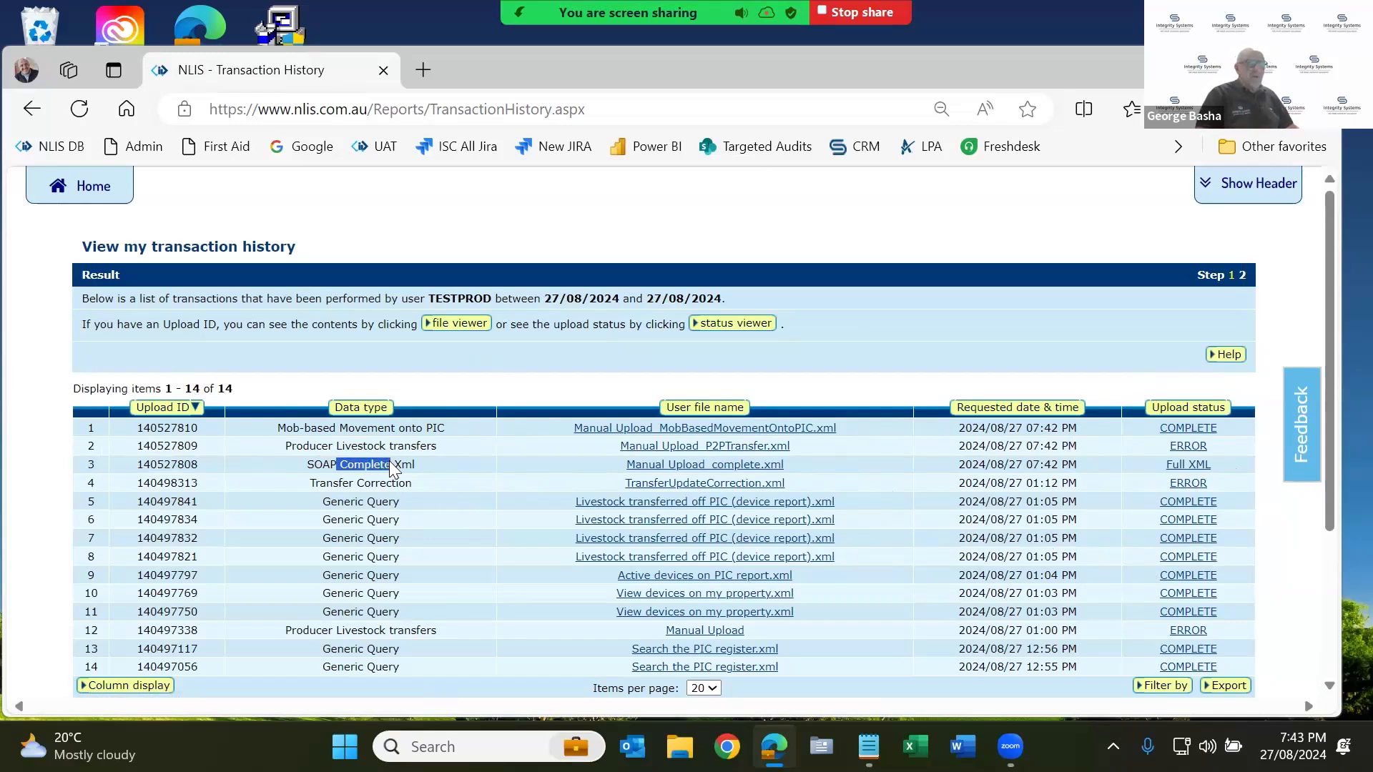
left_click_drag(1165, 464, 1222, 457)
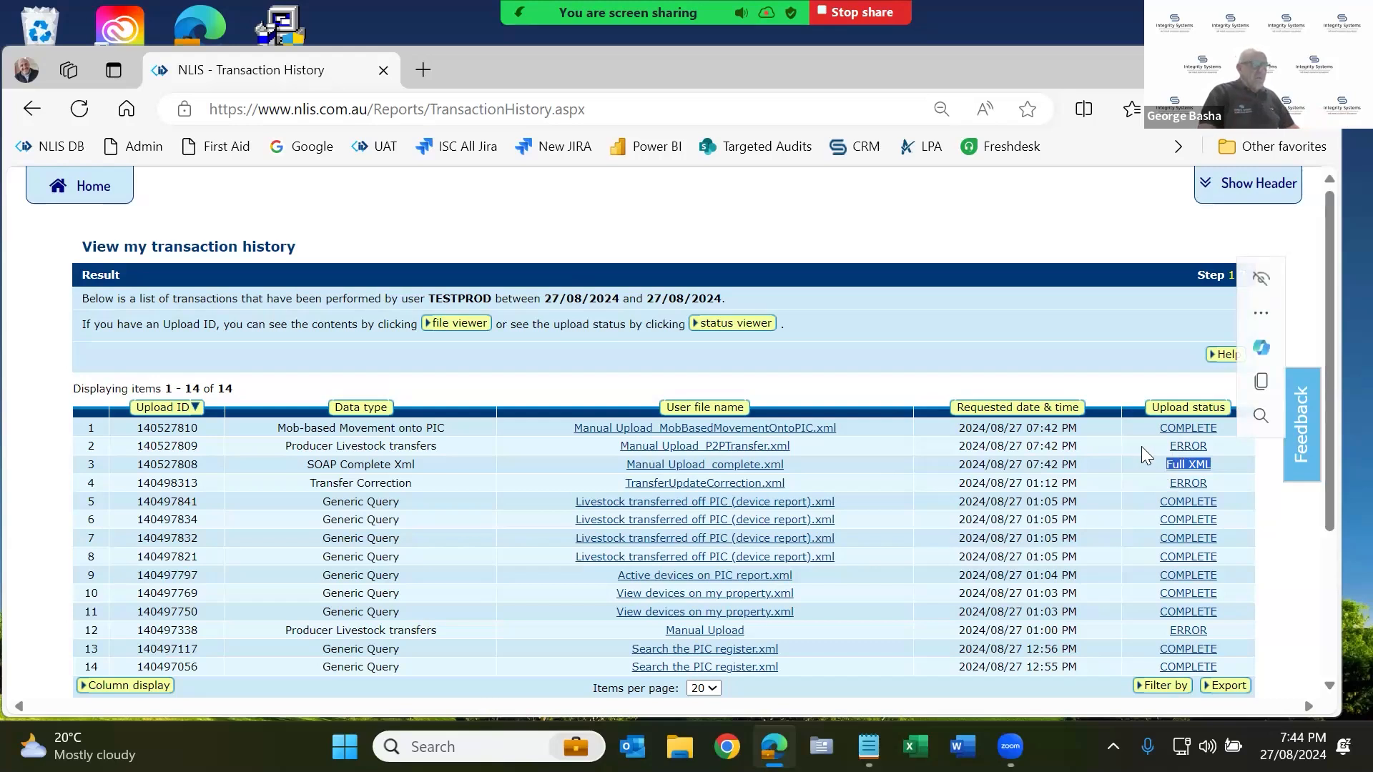
left_click(1145, 449)
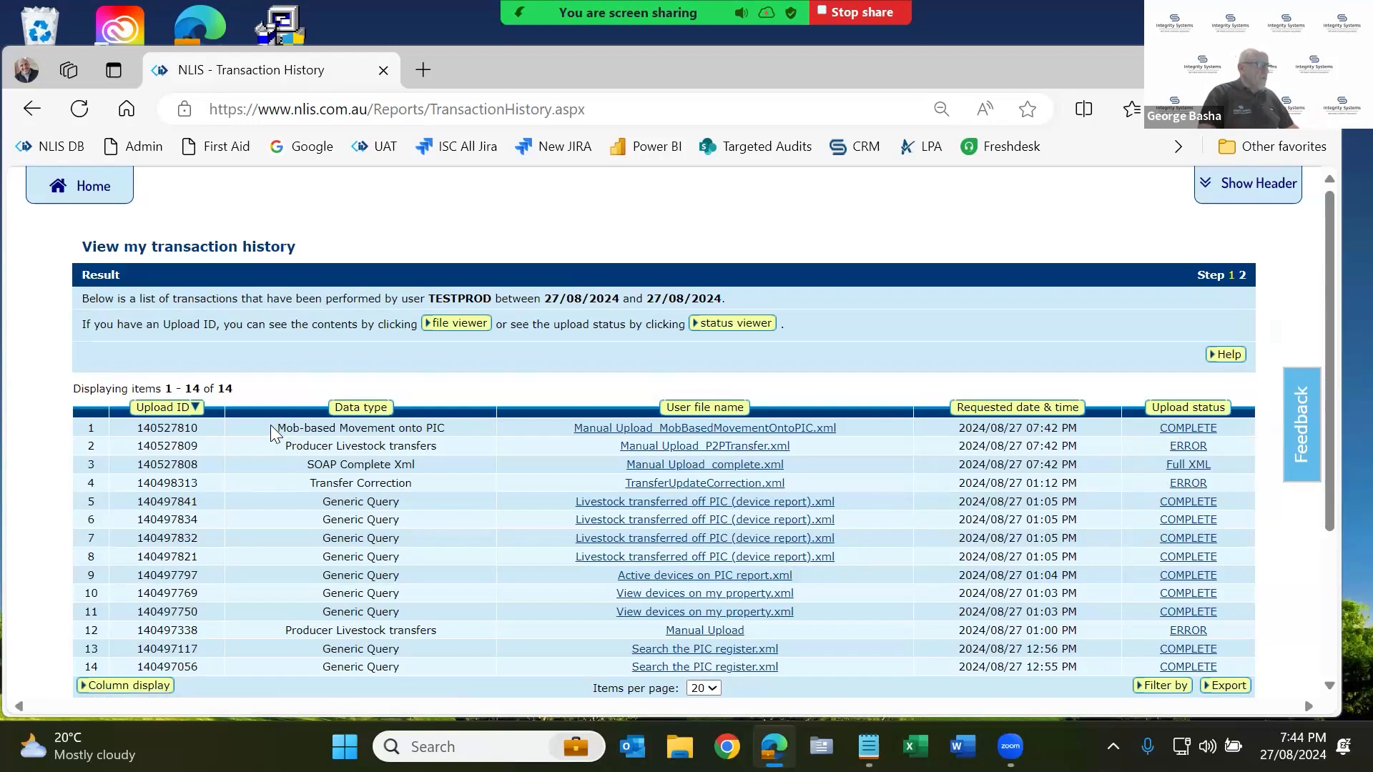
left_click_drag(272, 448, 453, 445)
left_click_drag(279, 427, 457, 430)
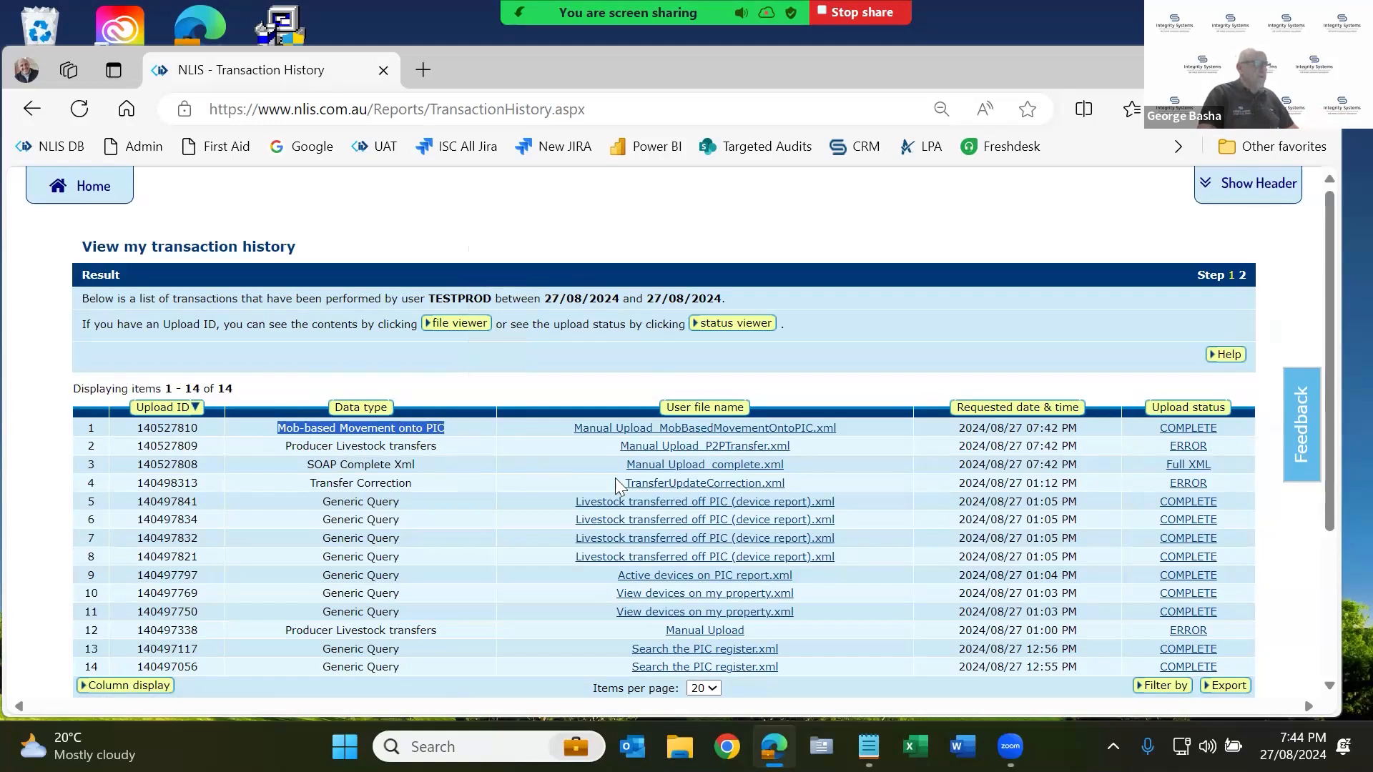
left_click(1185, 447)
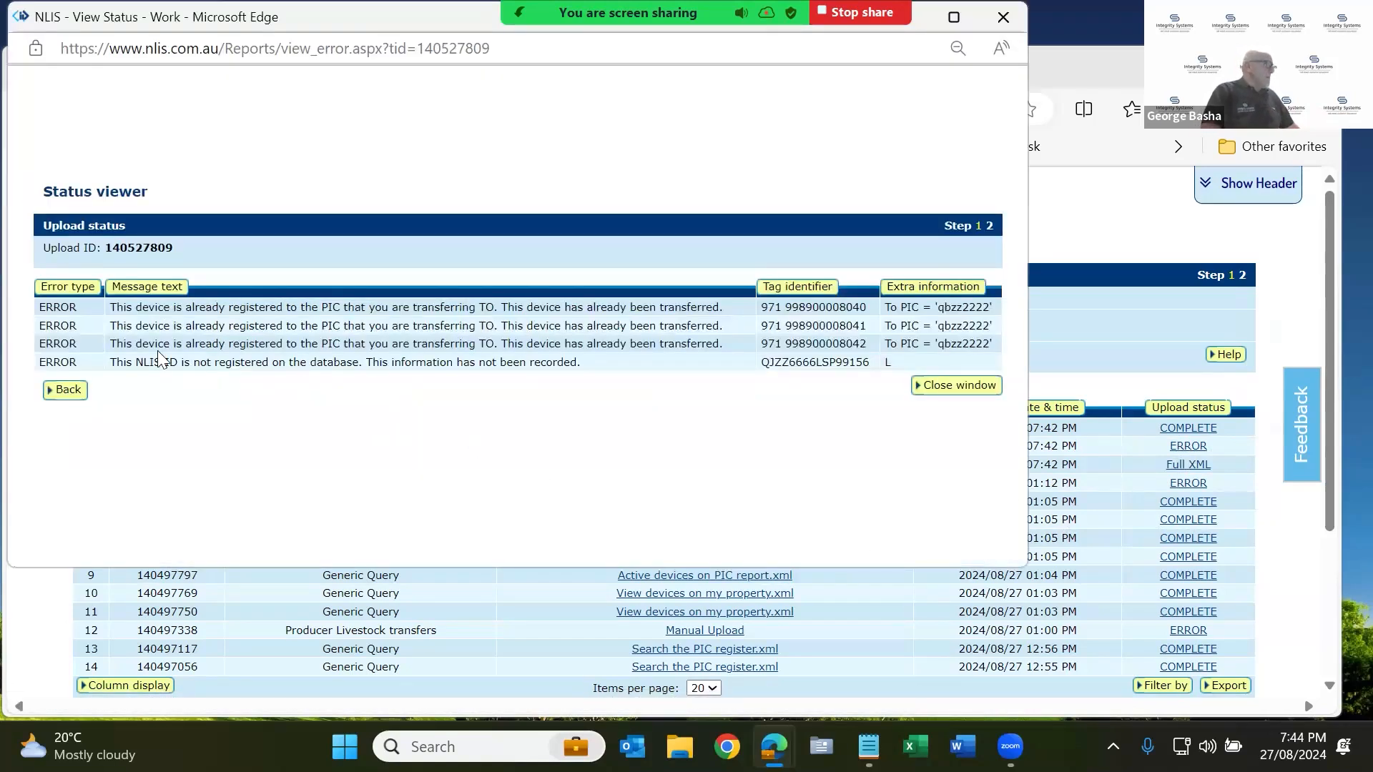
left_click_drag(139, 308, 754, 344)
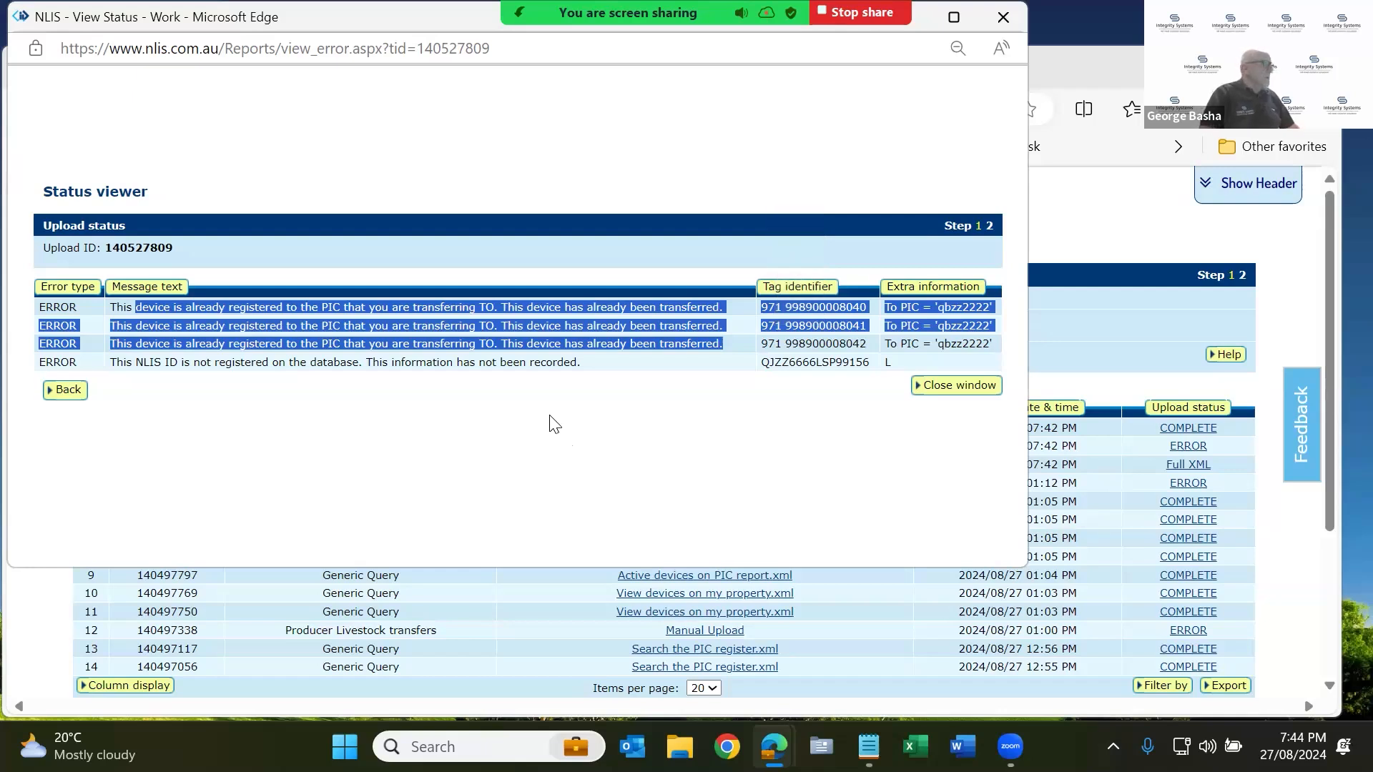
left_click(514, 408)
double_click(235, 364)
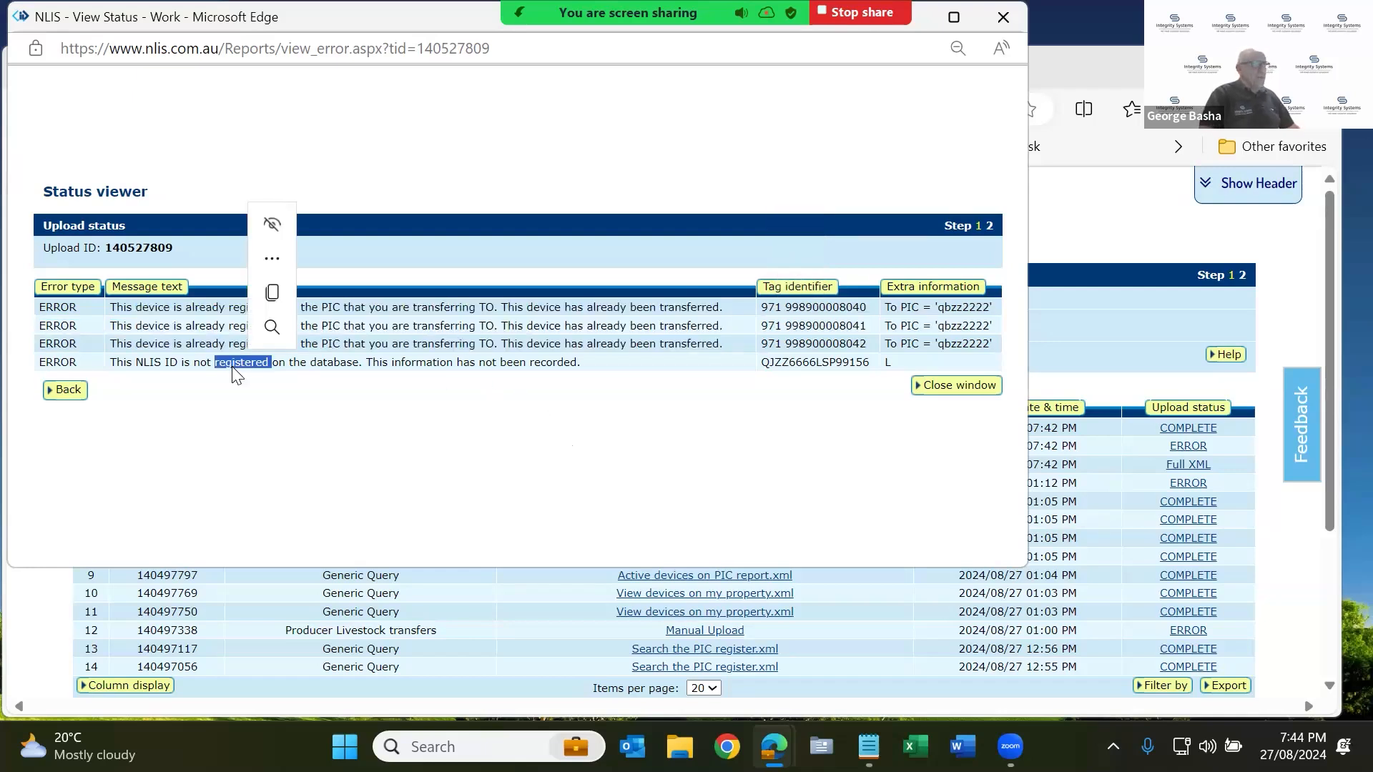
left_click(881, 491)
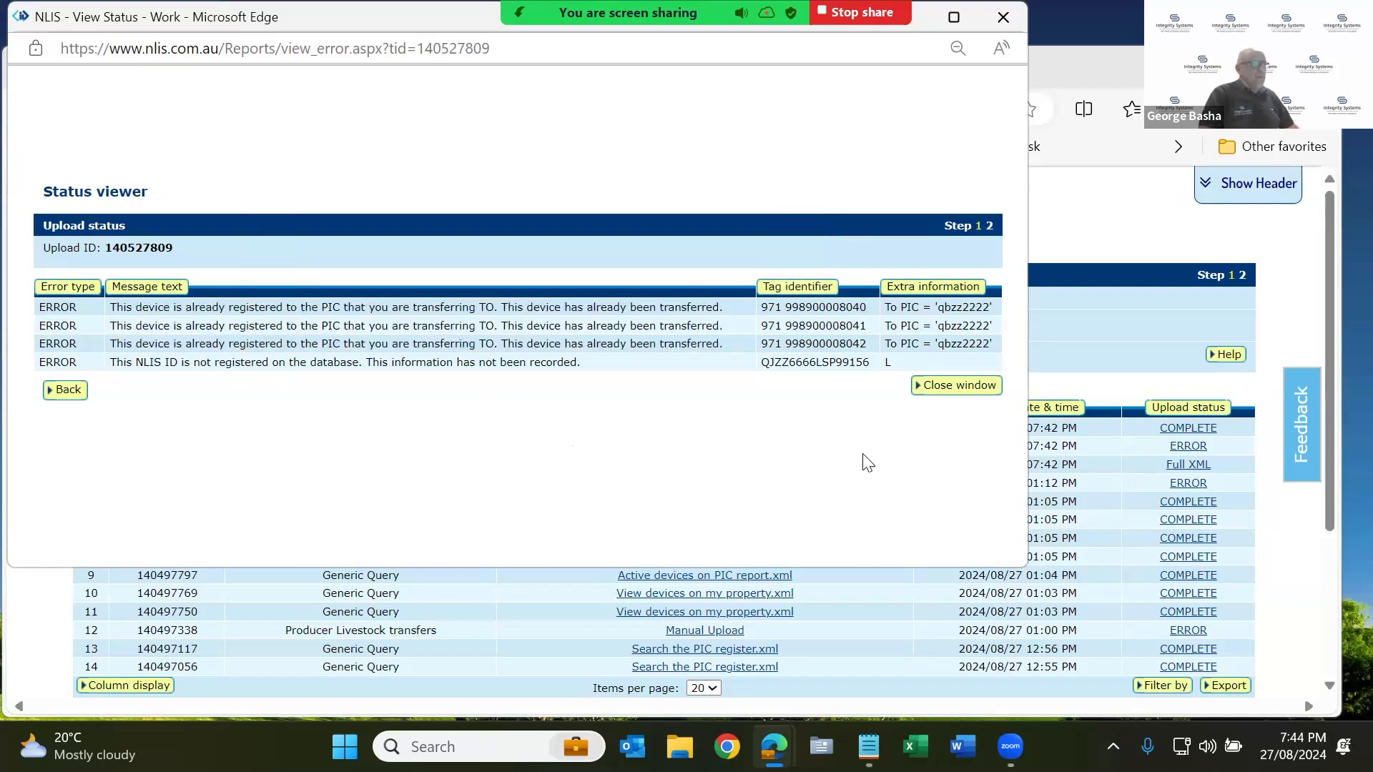
double_click(834, 362)
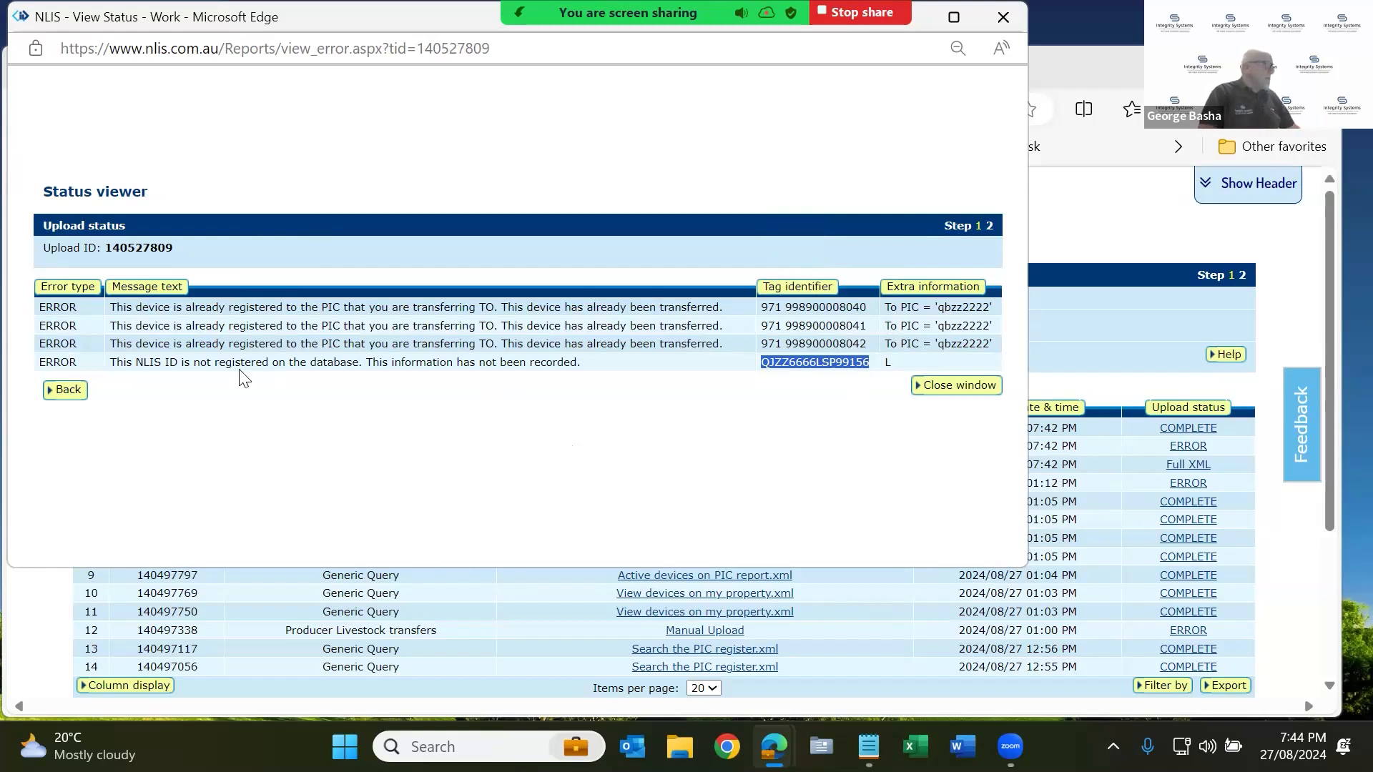
Move the error details window, re-read the three already-registered errors, then close it.
left_click_drag(206, 308, 556, 328)
left_click_drag(692, 349, 692, 347)
left_click_drag(50, 13, 82, 71)
double_click(226, 415)
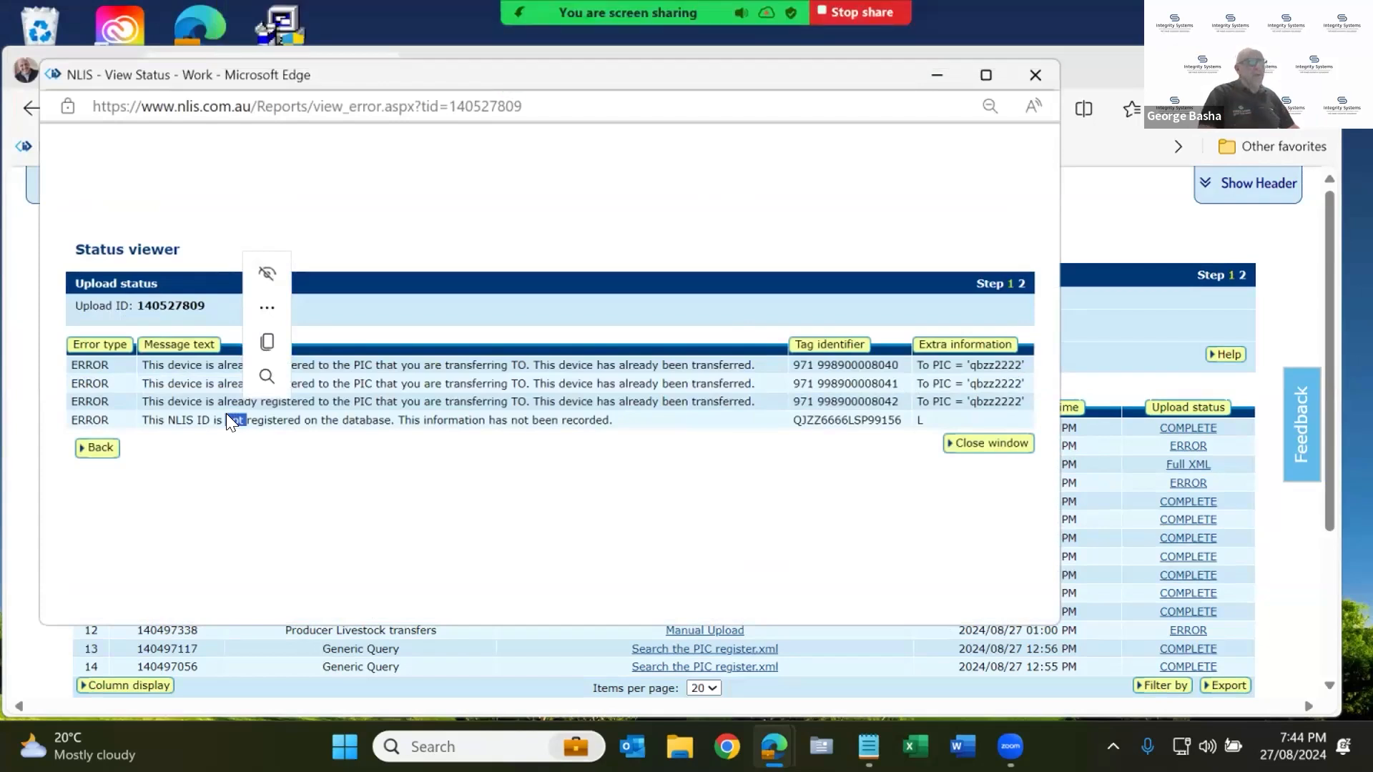
left_click(975, 449)
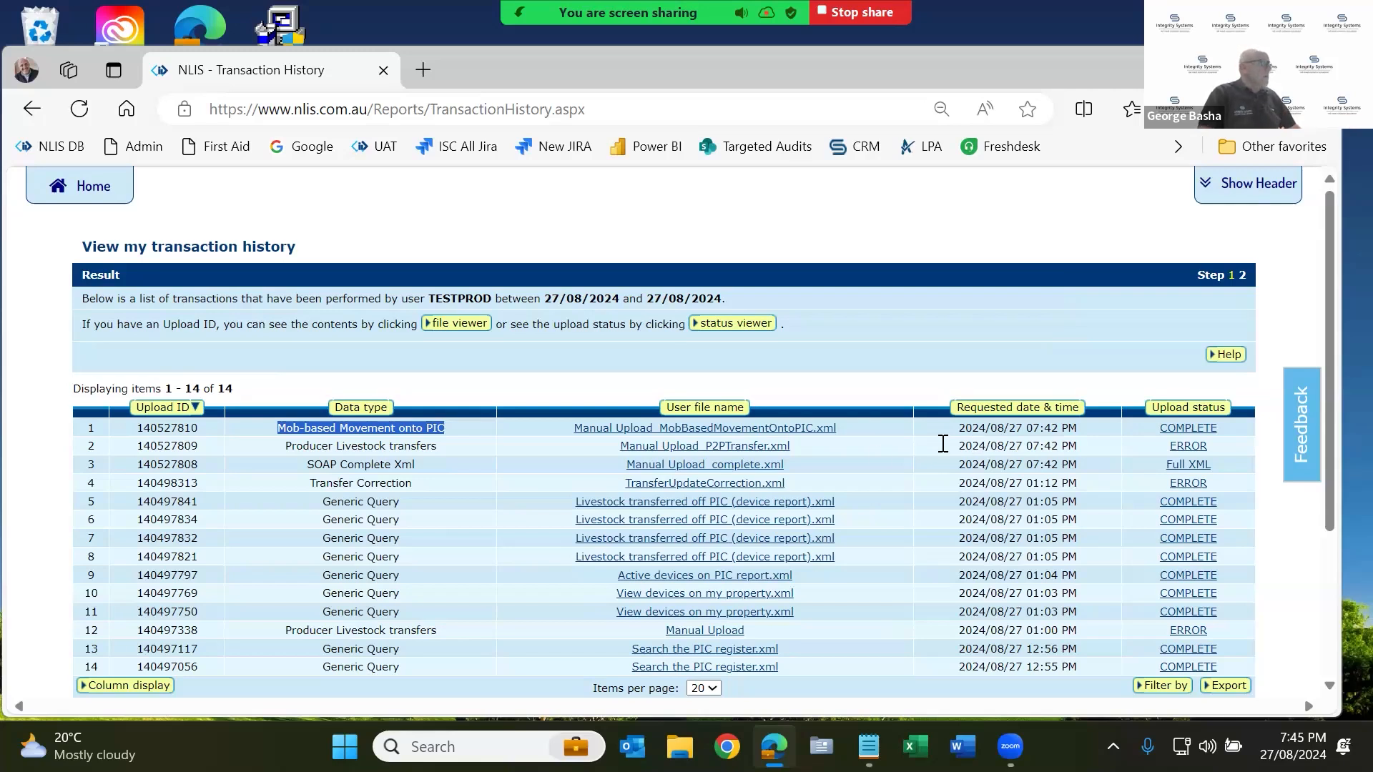
From the producer home page, pick 'Search the PIC register' from the 'I want to' list and go.
left_click(84, 196)
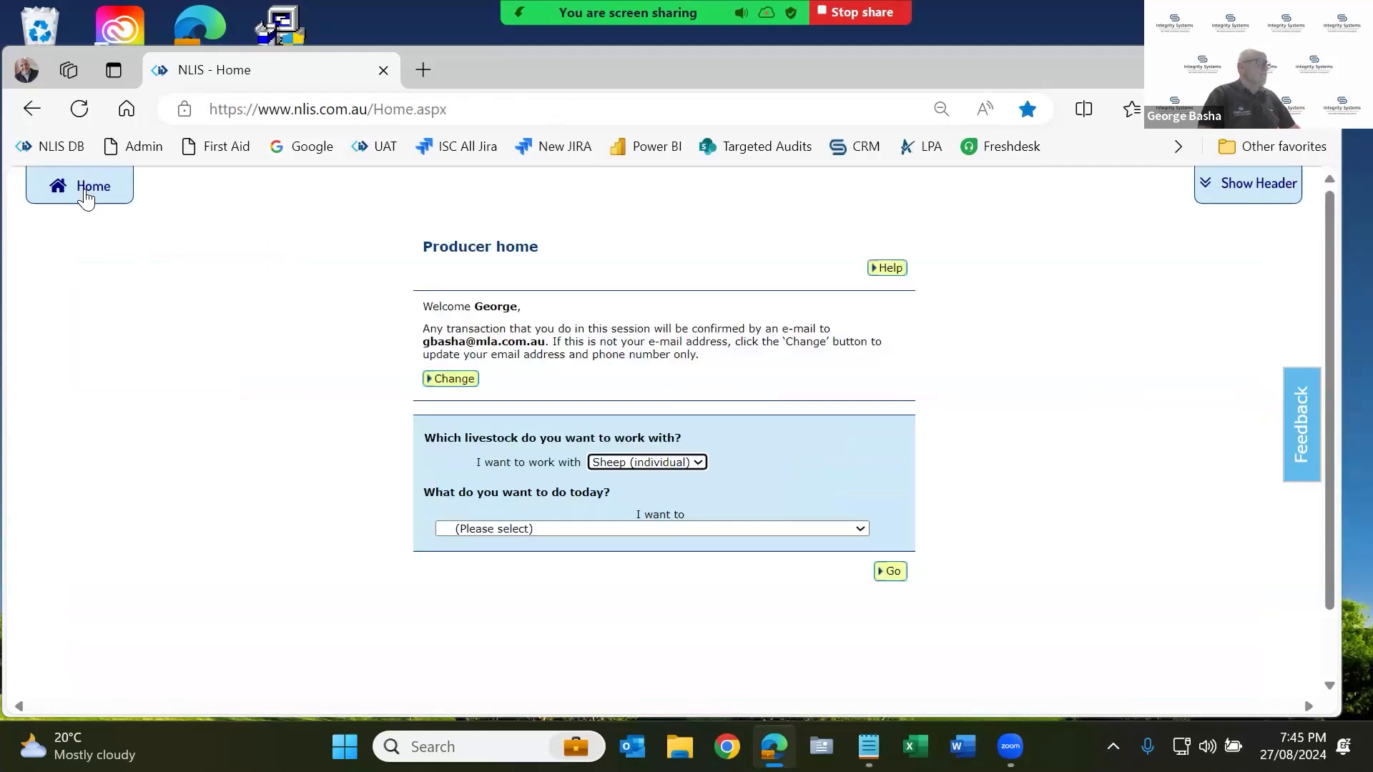
left_click(775, 528)
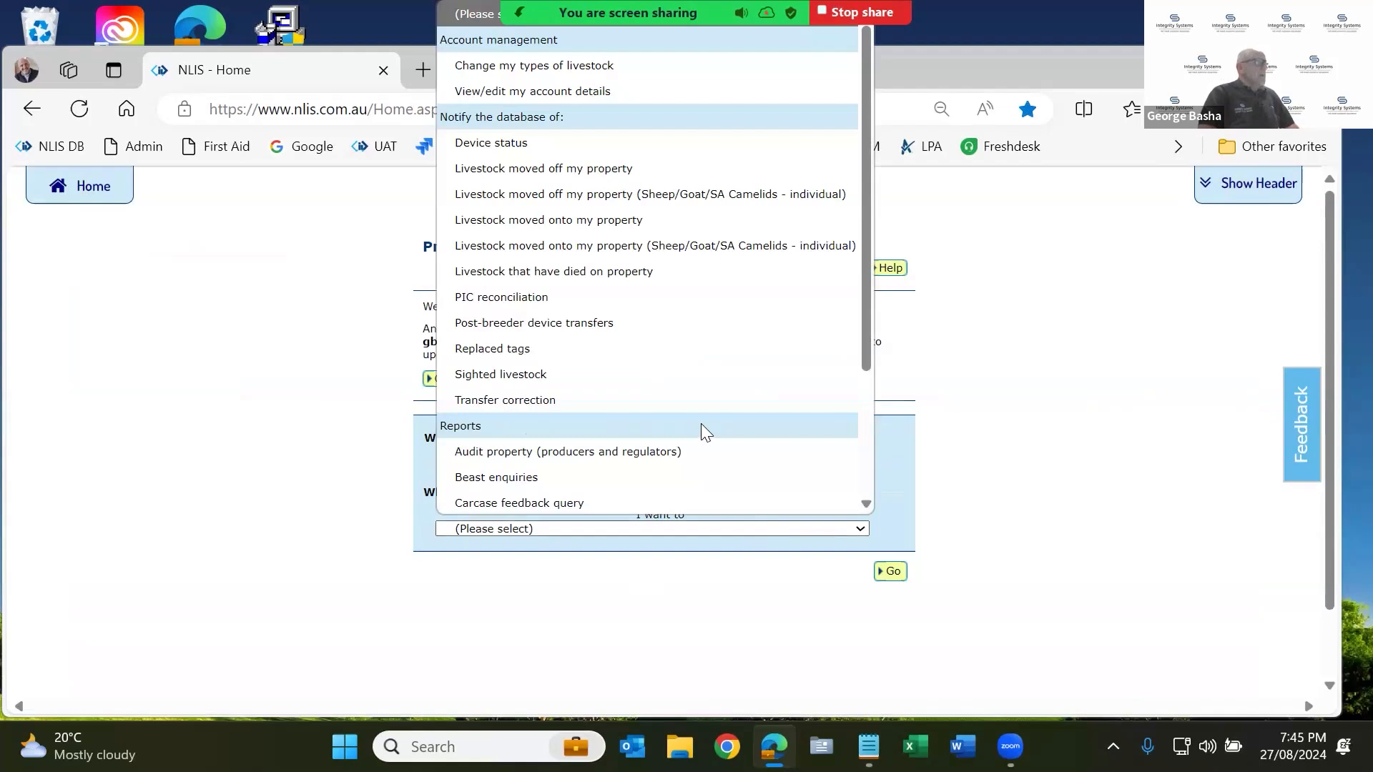
scroll(700, 421, "down", 1)
scroll(700, 422, "down", 2)
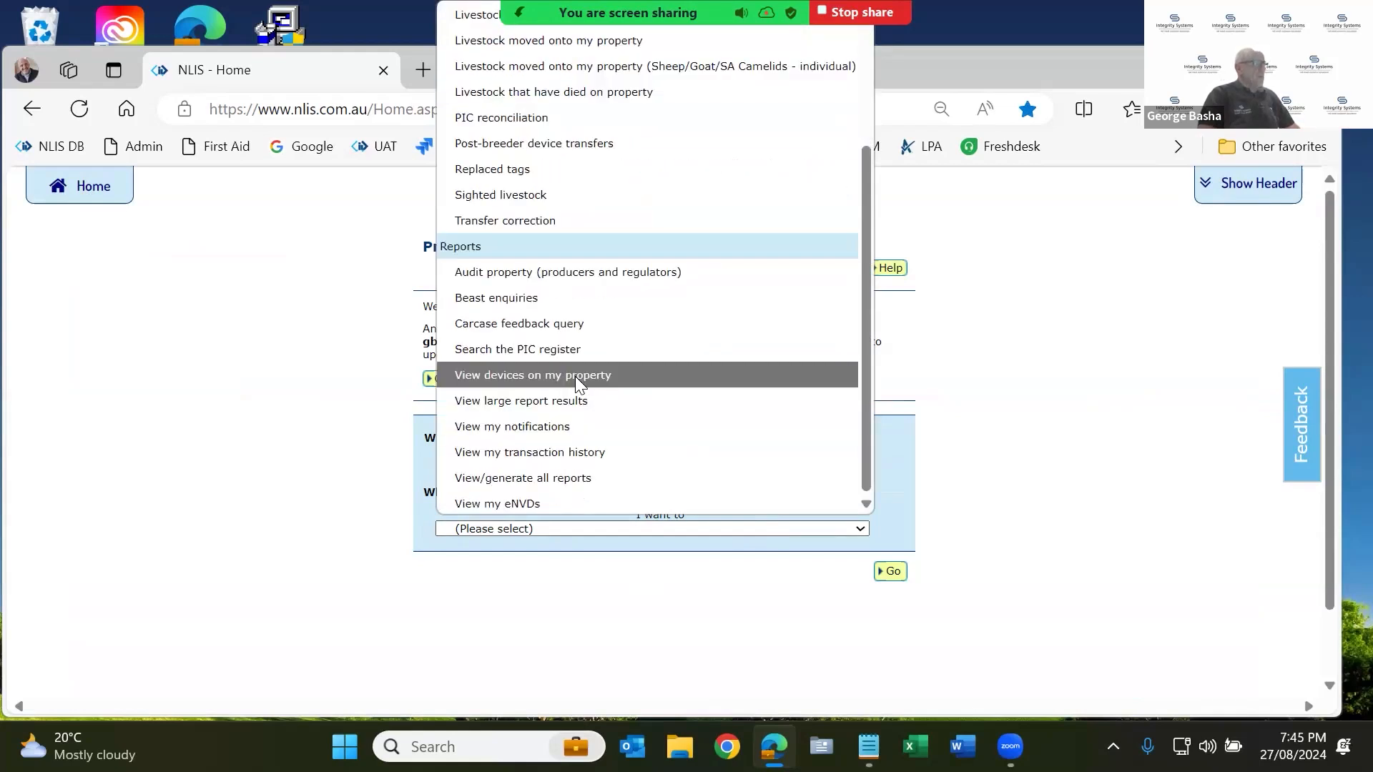
left_click(505, 352)
left_click(893, 573)
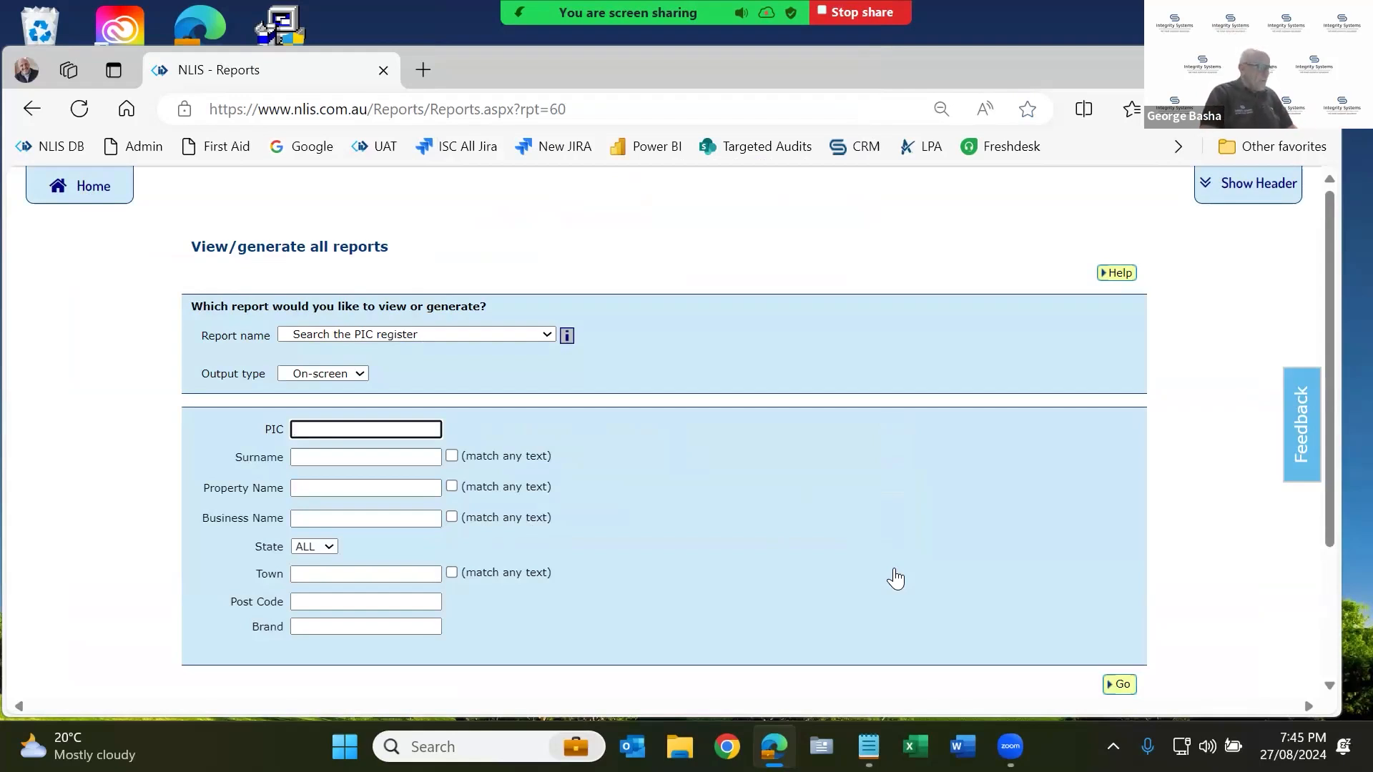
Search the PIC register for qbzz2222, review the two active results, then clear the PIC field.
type("zz")
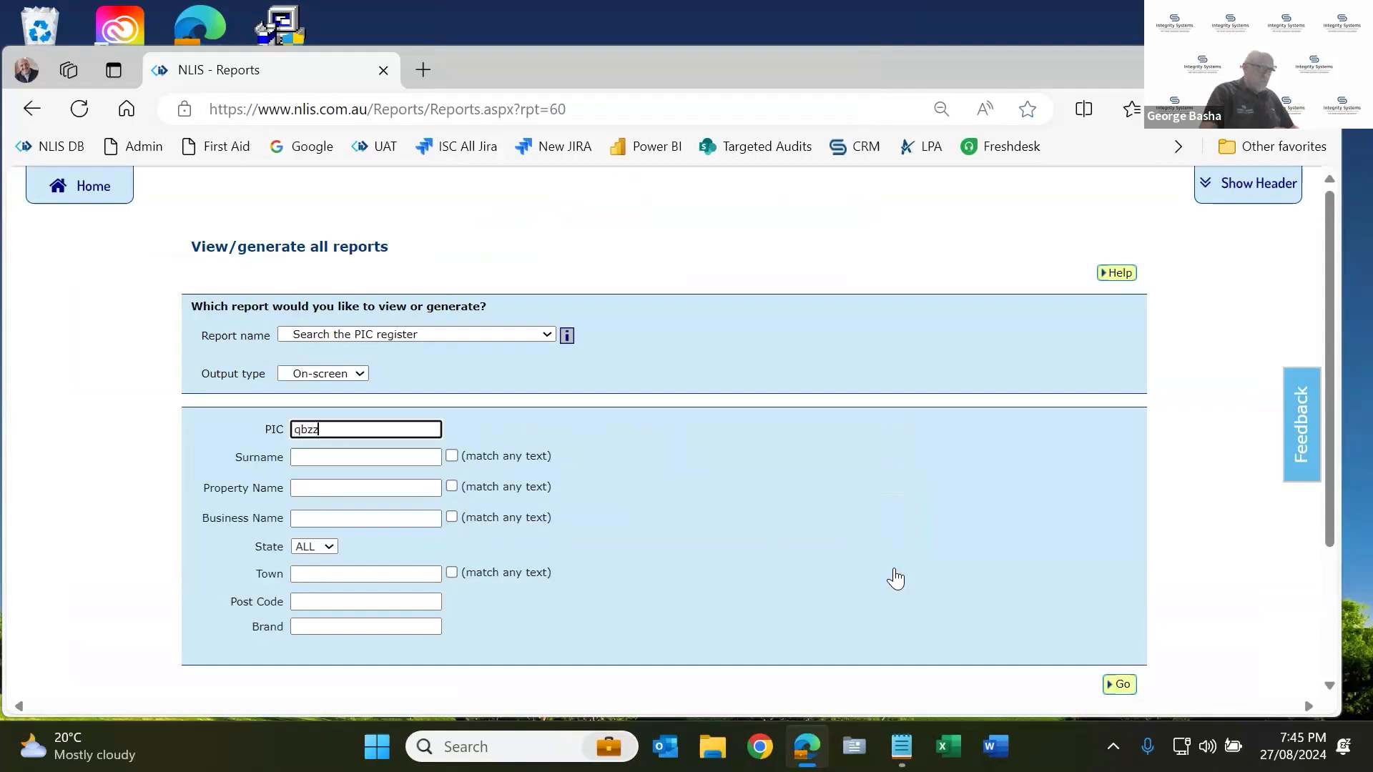
type("2222")
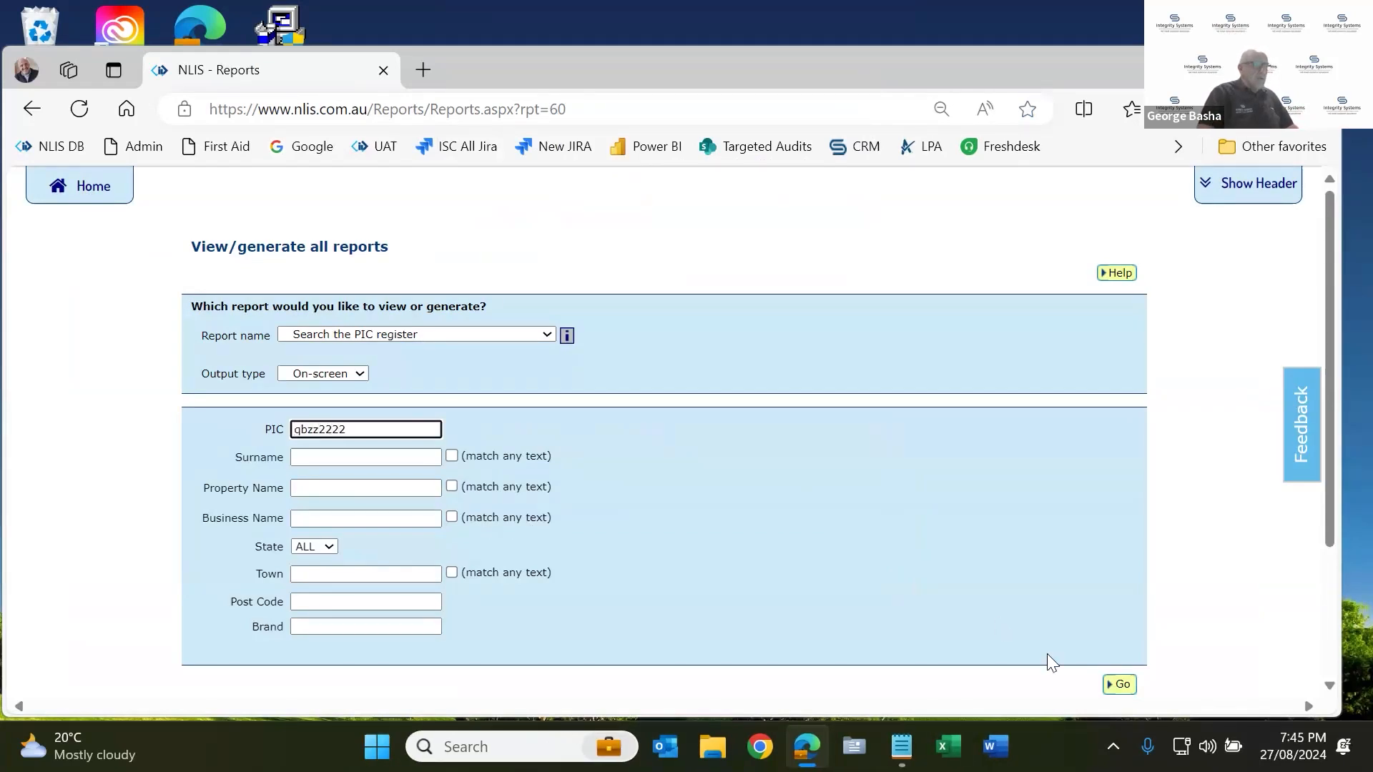
left_click(1126, 688)
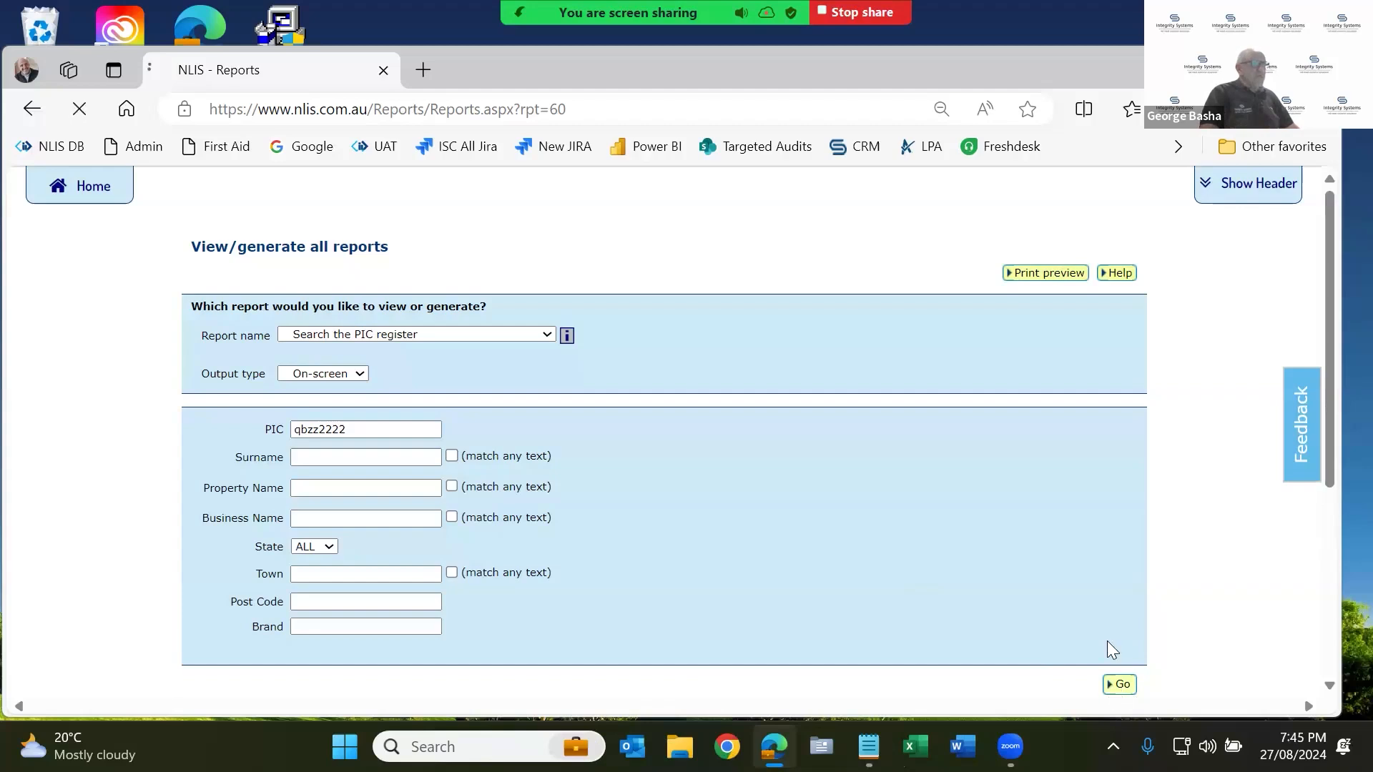
scroll(1086, 587, "down", 3)
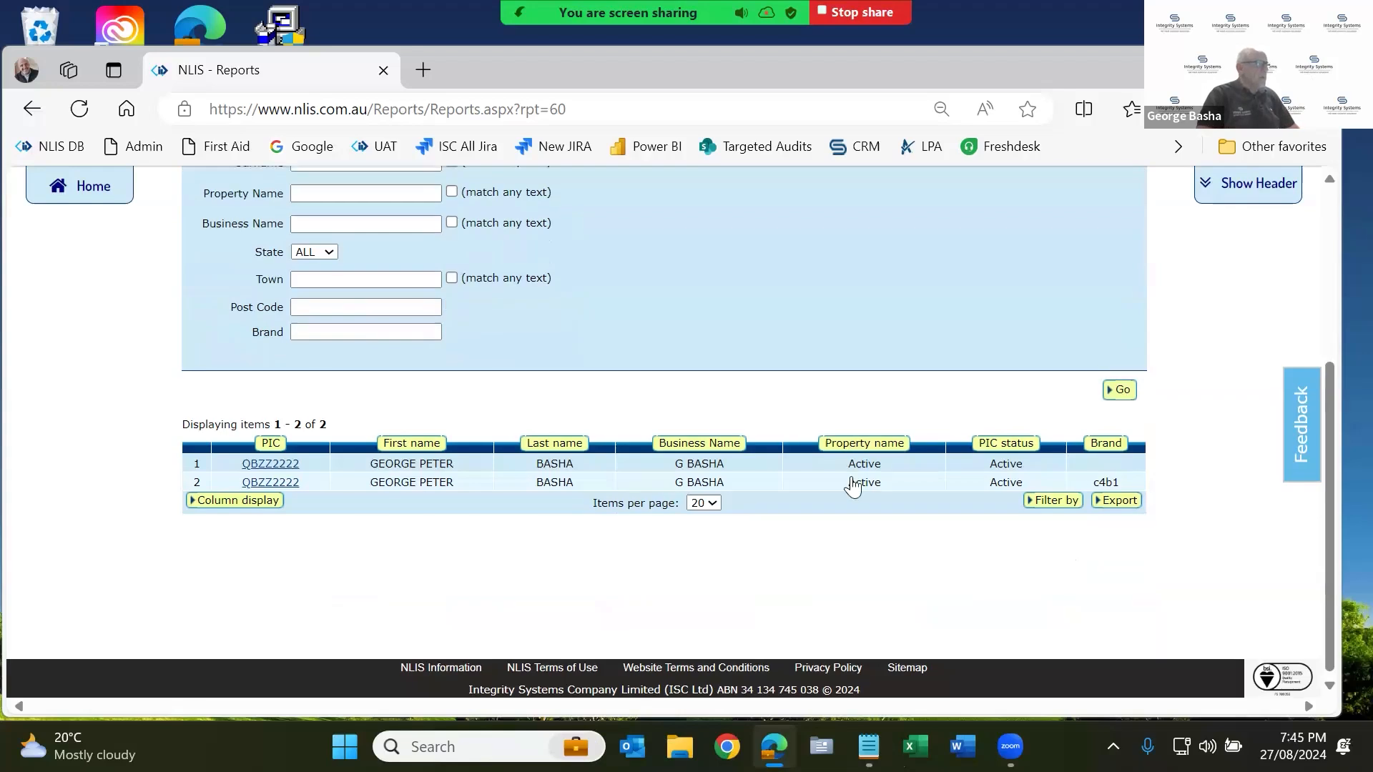
scroll(940, 524, "up", 1)
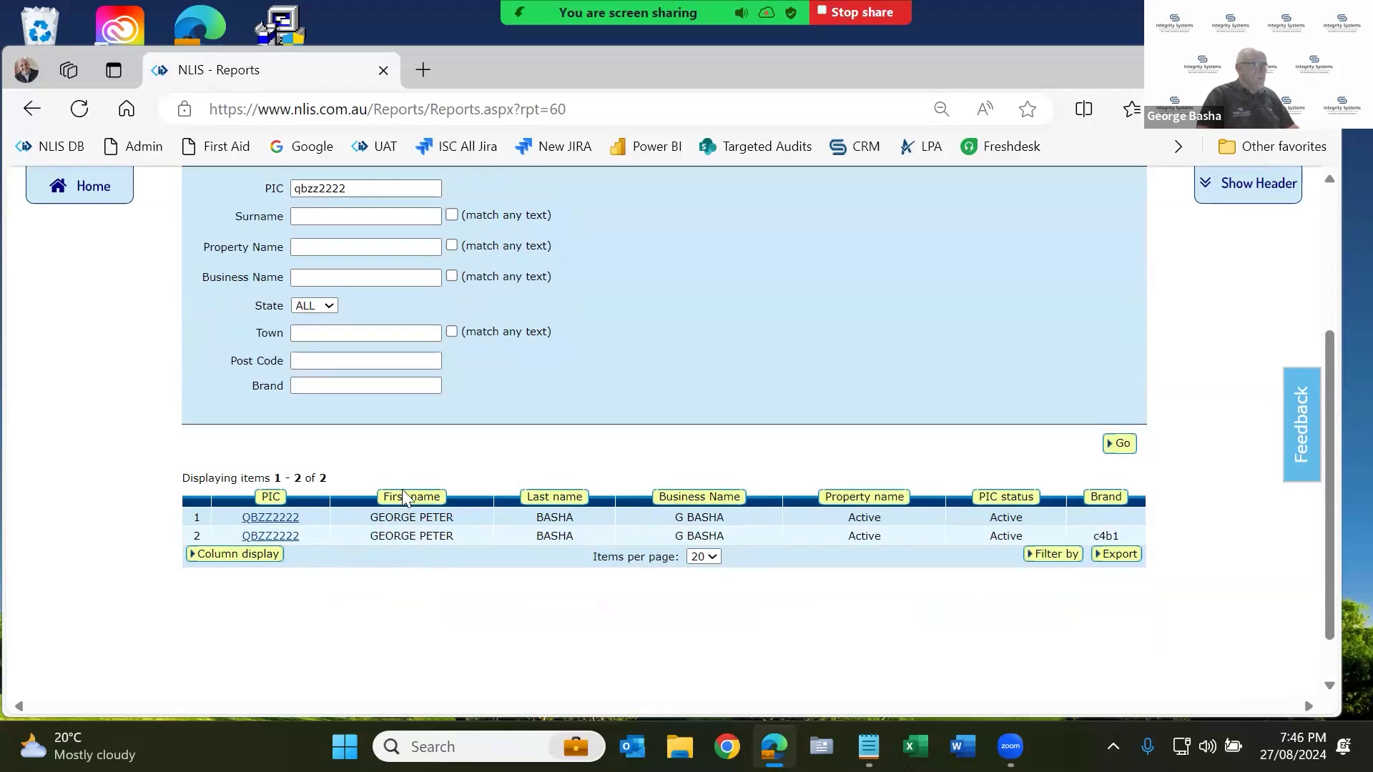
scroll(355, 348, "up", 1)
double_click(354, 217)
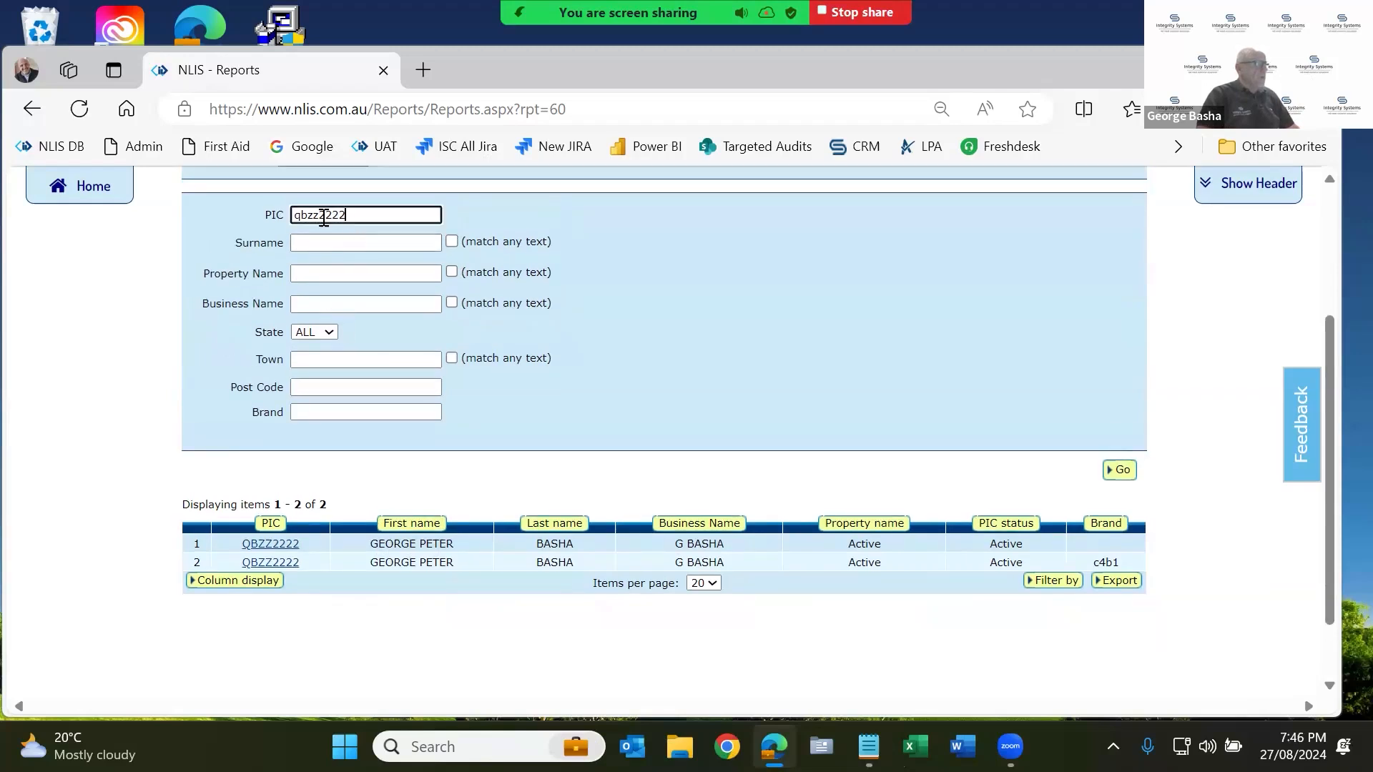
key("BackSpace")
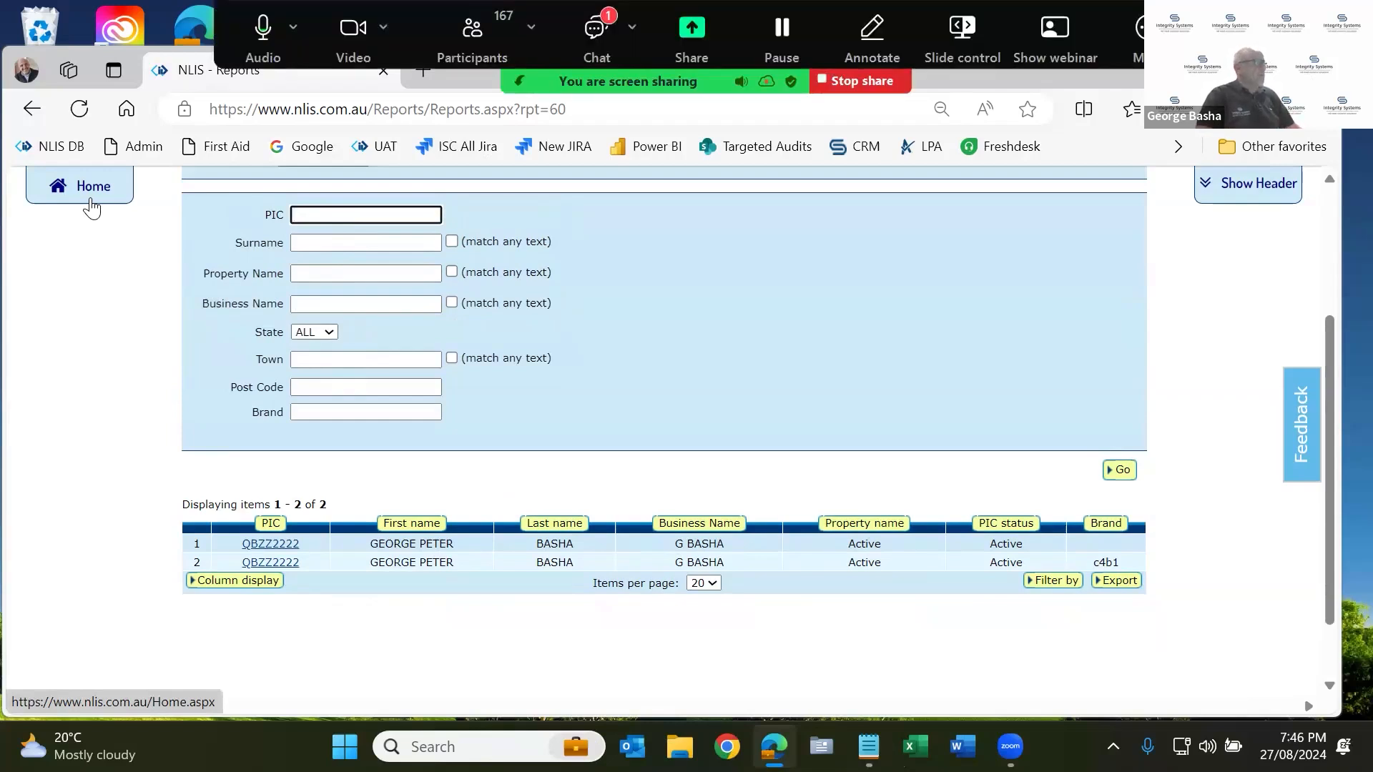
Go back to the home page and choose the 'View devices on my property' report.
scroll(90, 207, "up", 3)
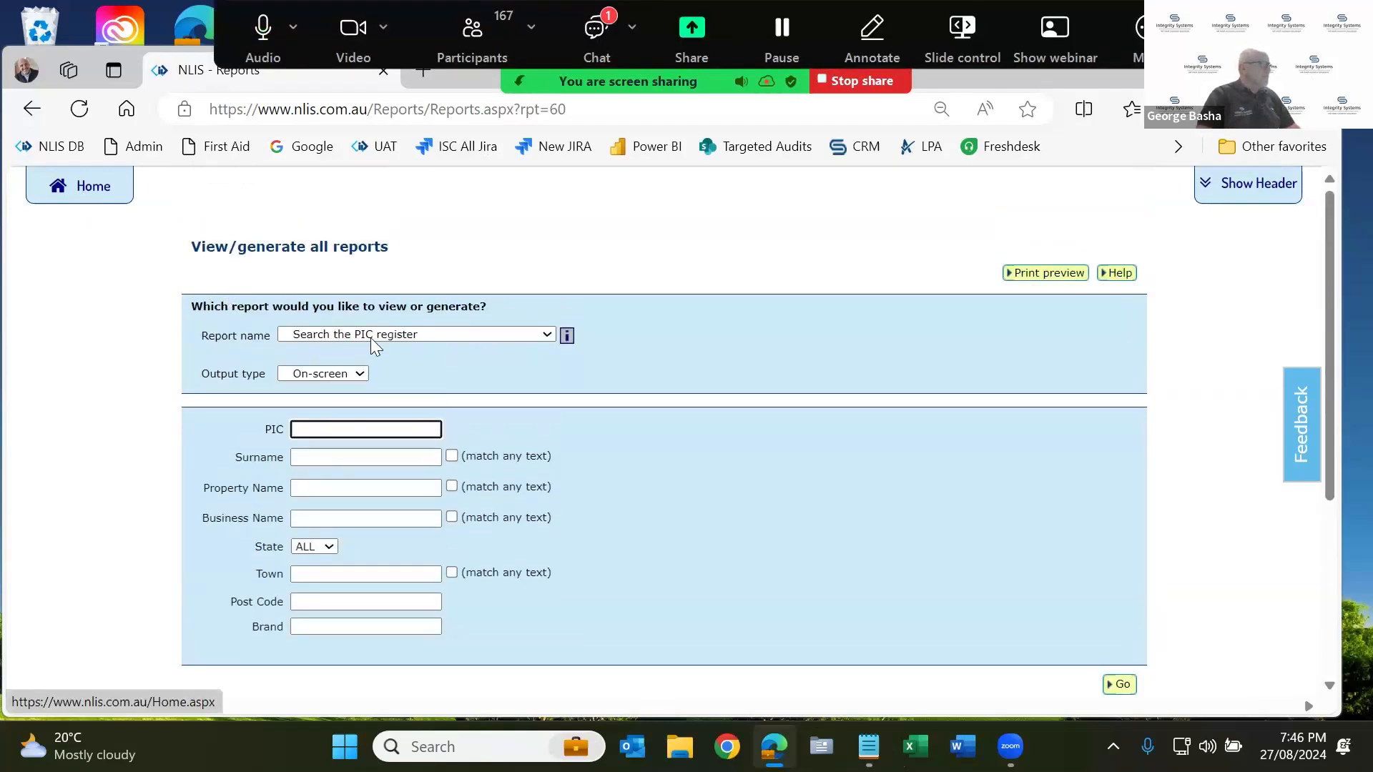
left_click(370, 334)
left_click(89, 185)
left_click(718, 527)
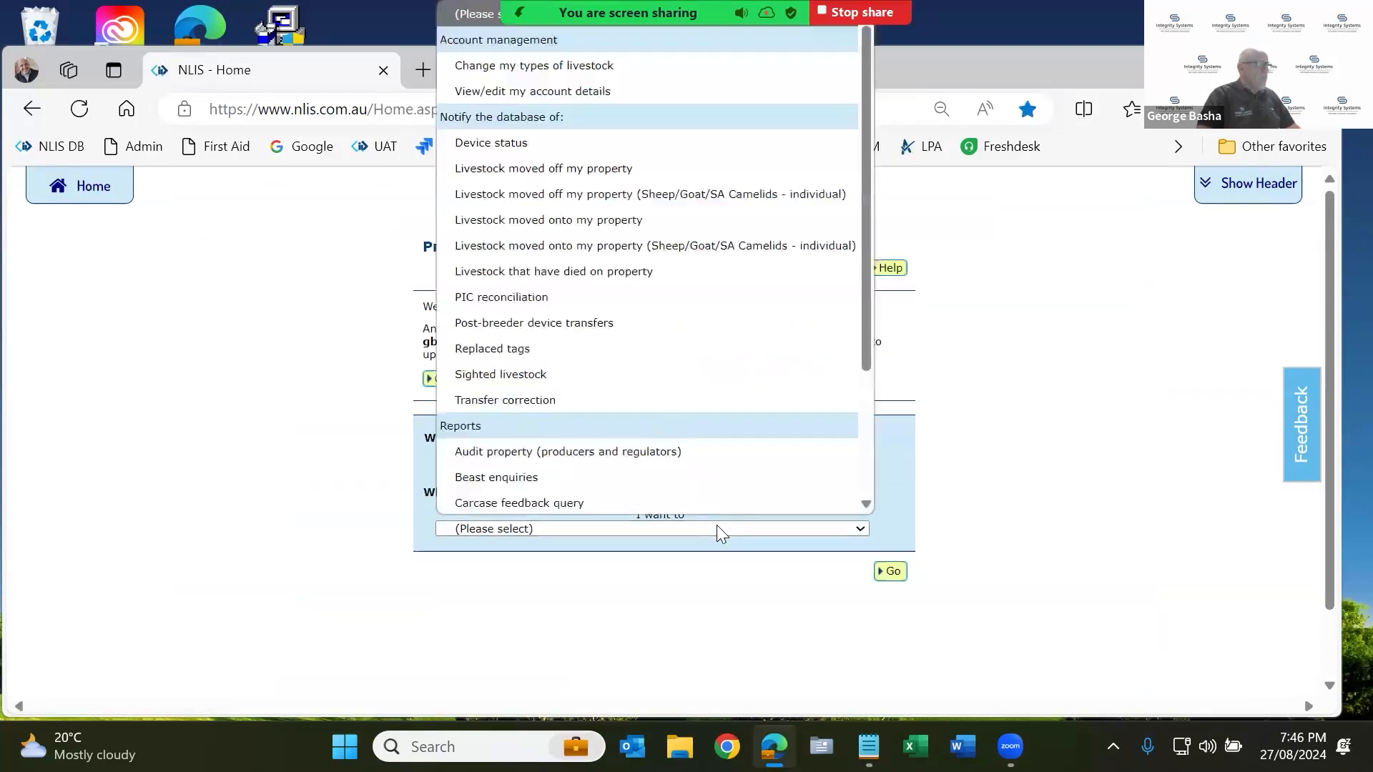
scroll(656, 451, "down", 3)
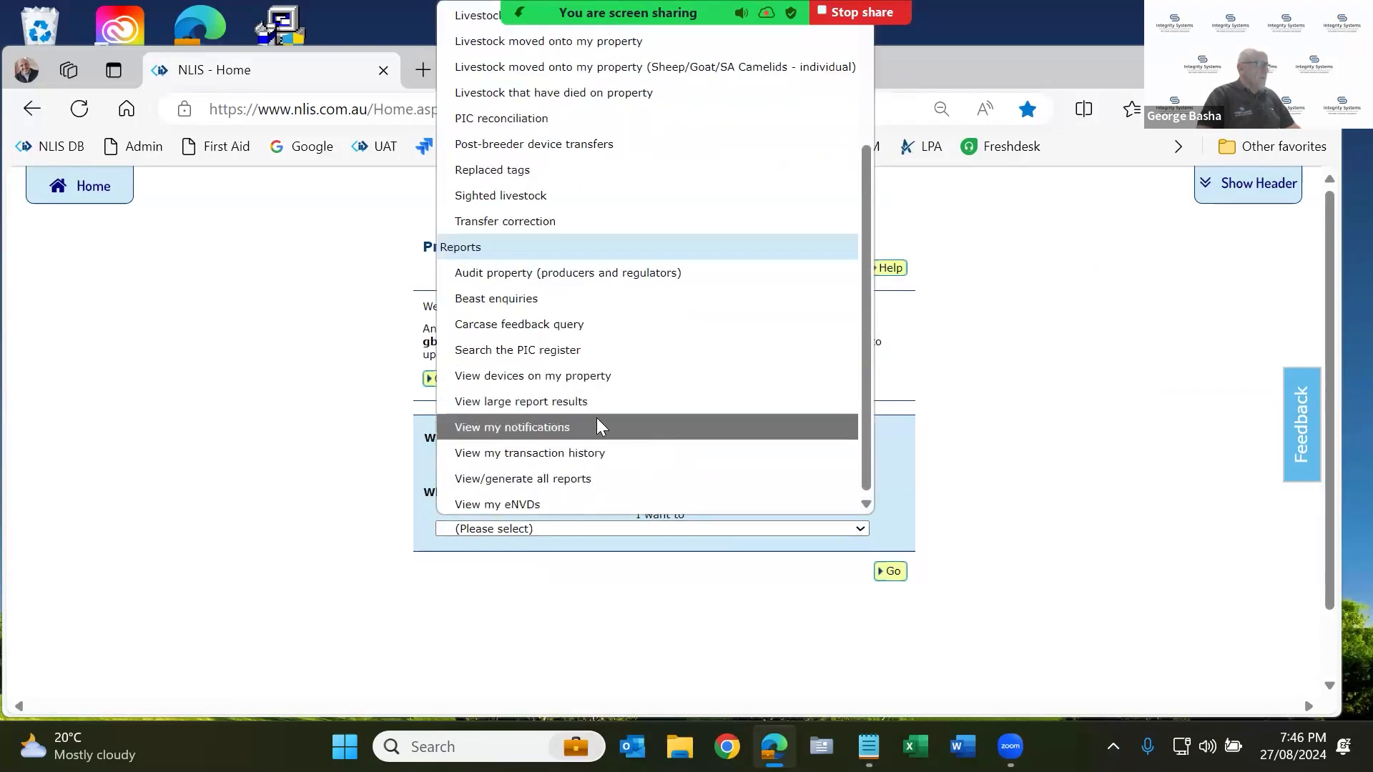
left_click(893, 576)
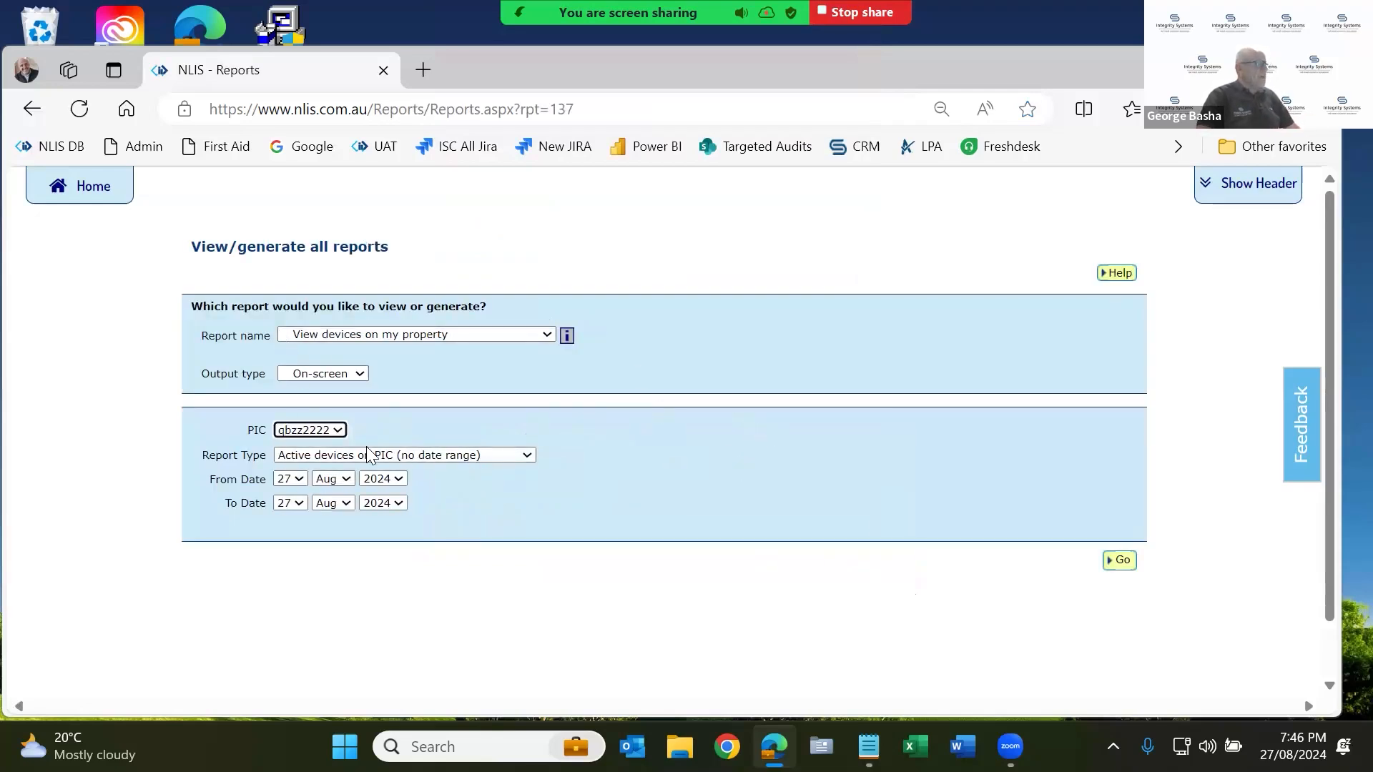
Generate the devices report for PIC qdzz3333, showing 2317 devices in total.
left_click(335, 431)
left_click(323, 483)
left_click(1133, 571)
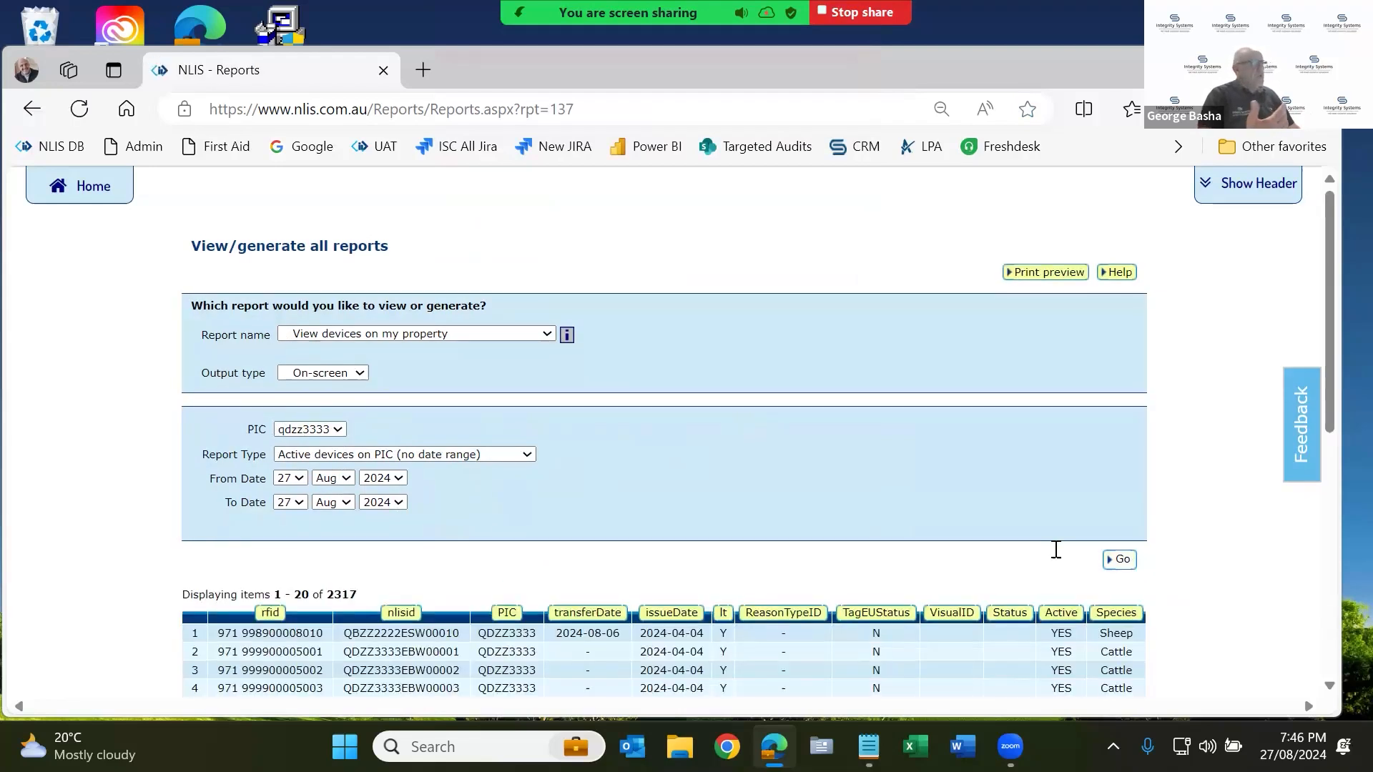
scroll(322, 415, "down", 2)
left_click_drag(324, 411, 377, 410)
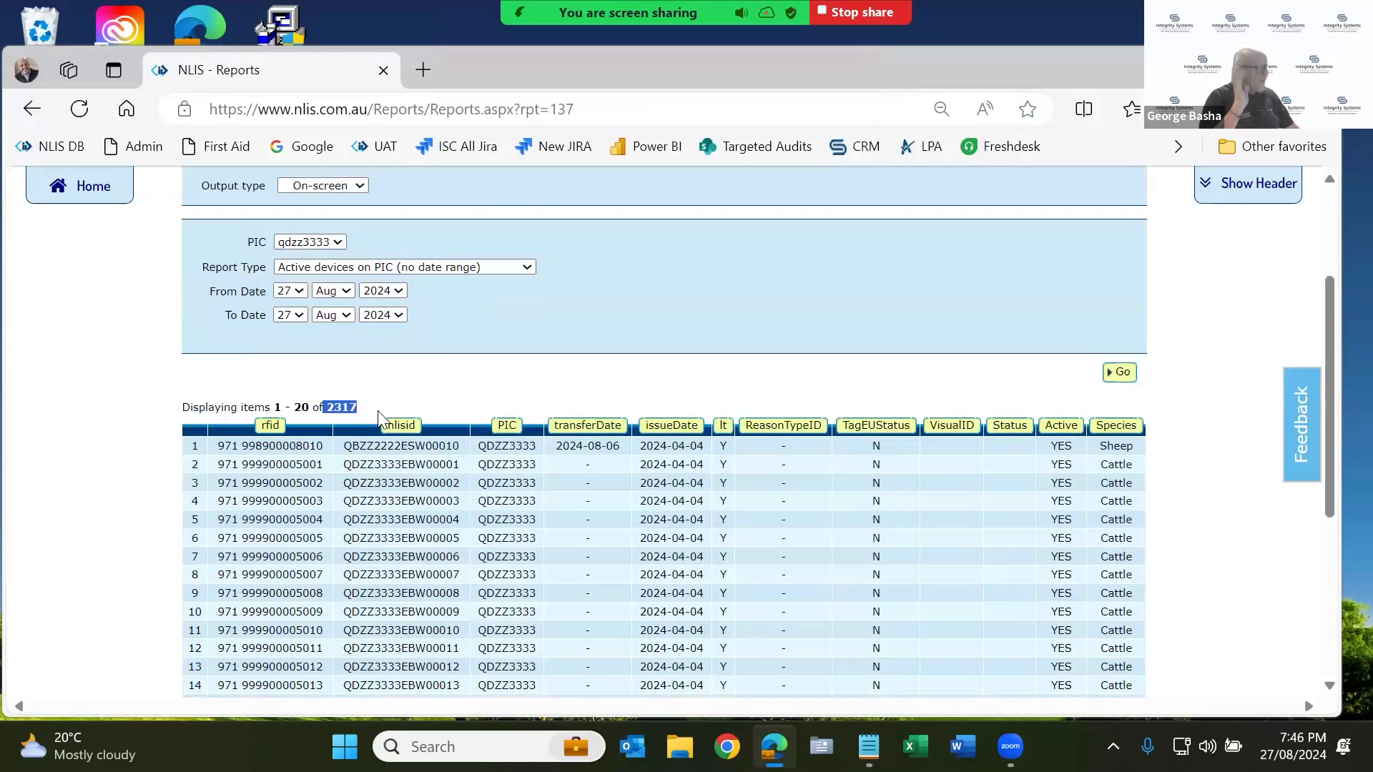
left_click(544, 403)
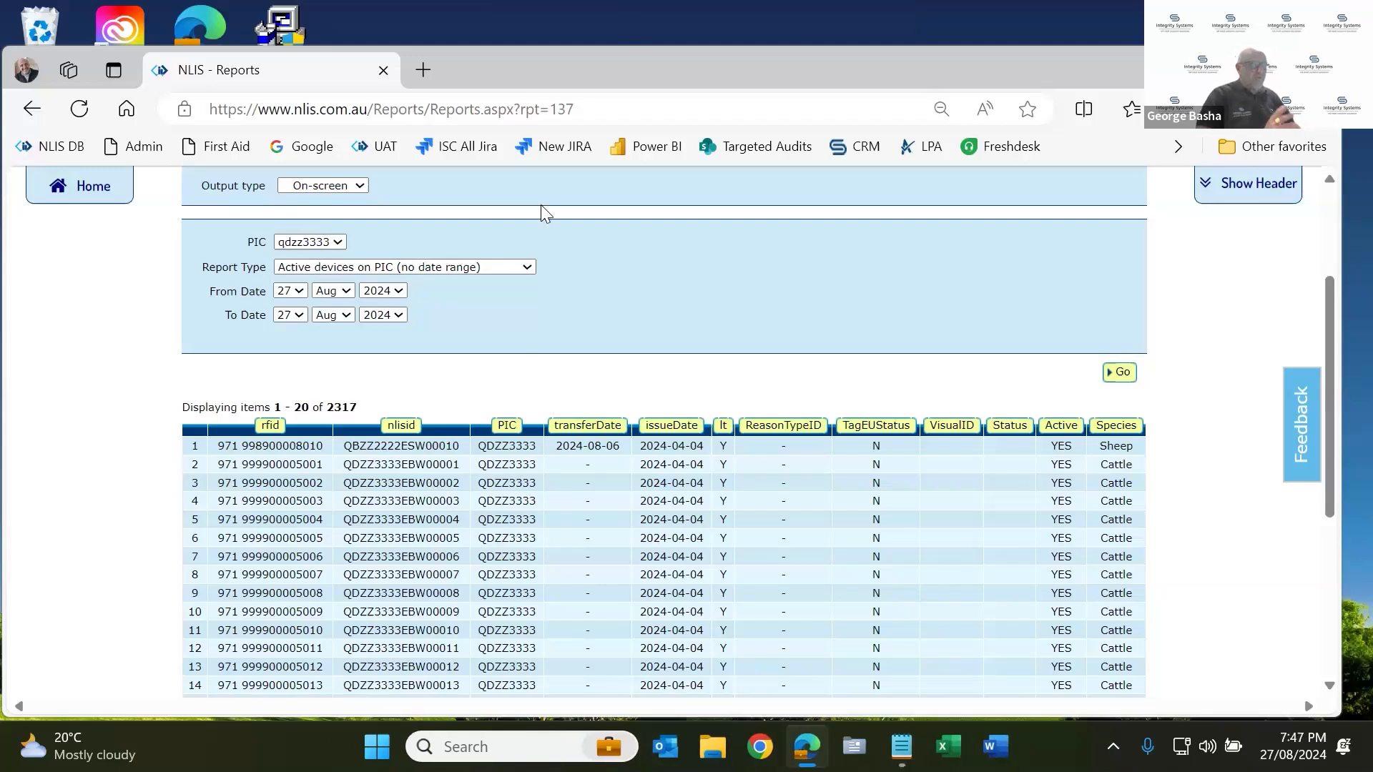
Sort the devices by species and set Items per page to All.
scroll(472, 325, "up", 1)
scroll(472, 325, "up", 1)
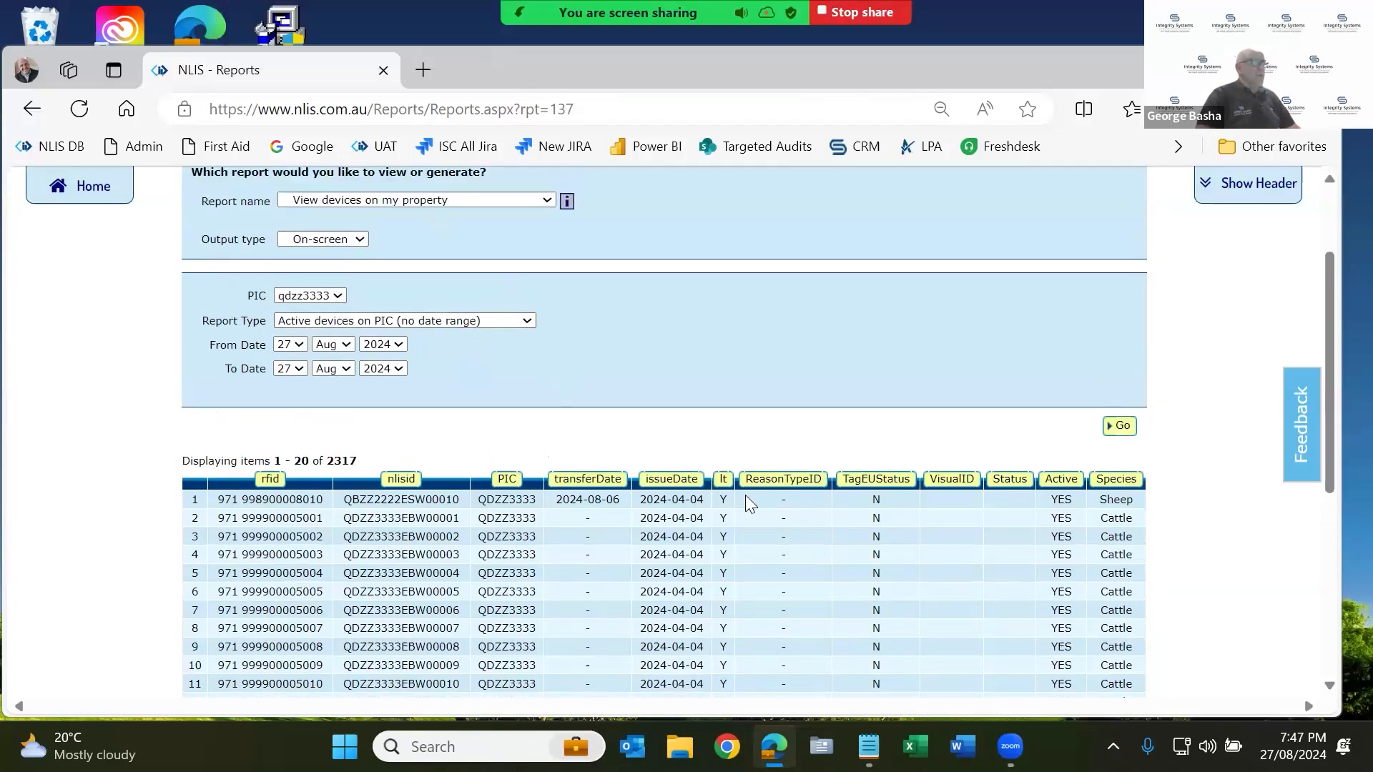
left_click(1108, 492)
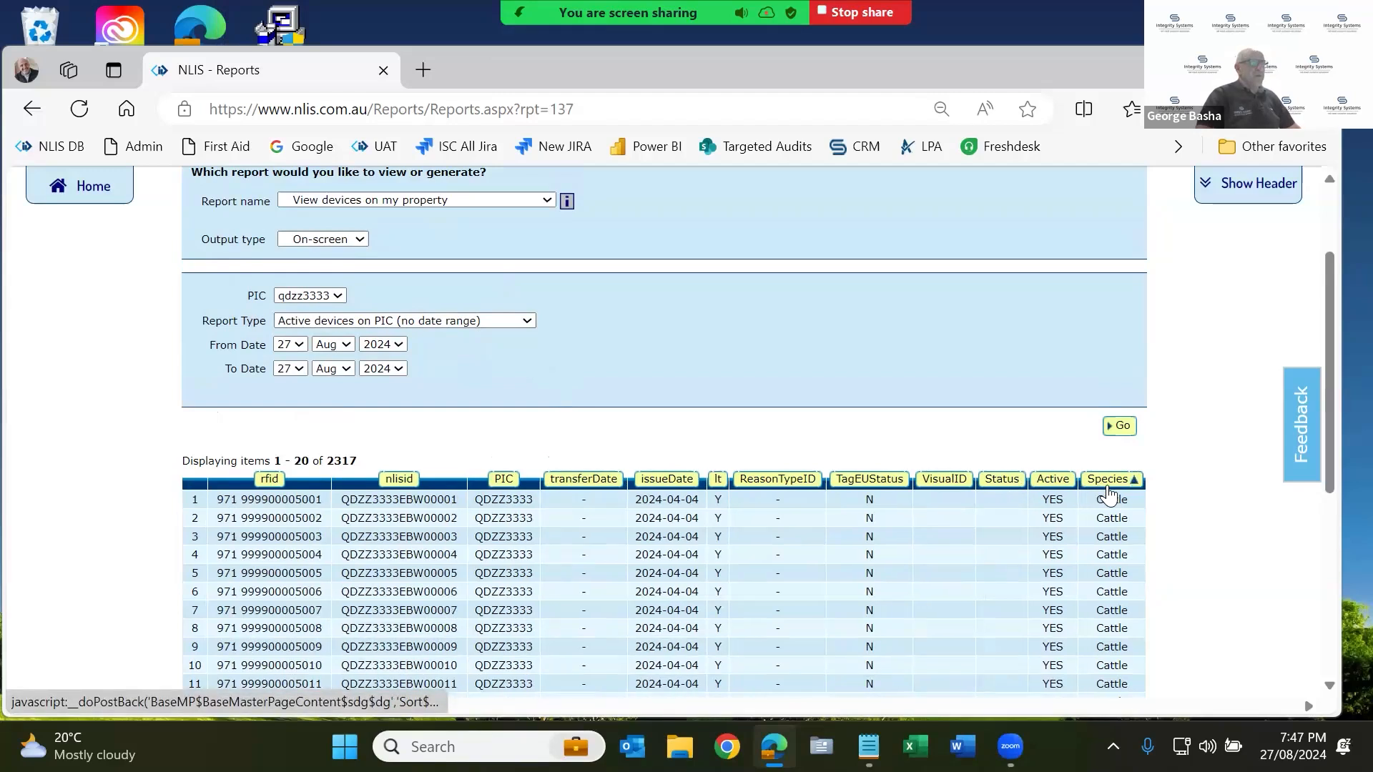
scroll(1098, 483, "down", 5)
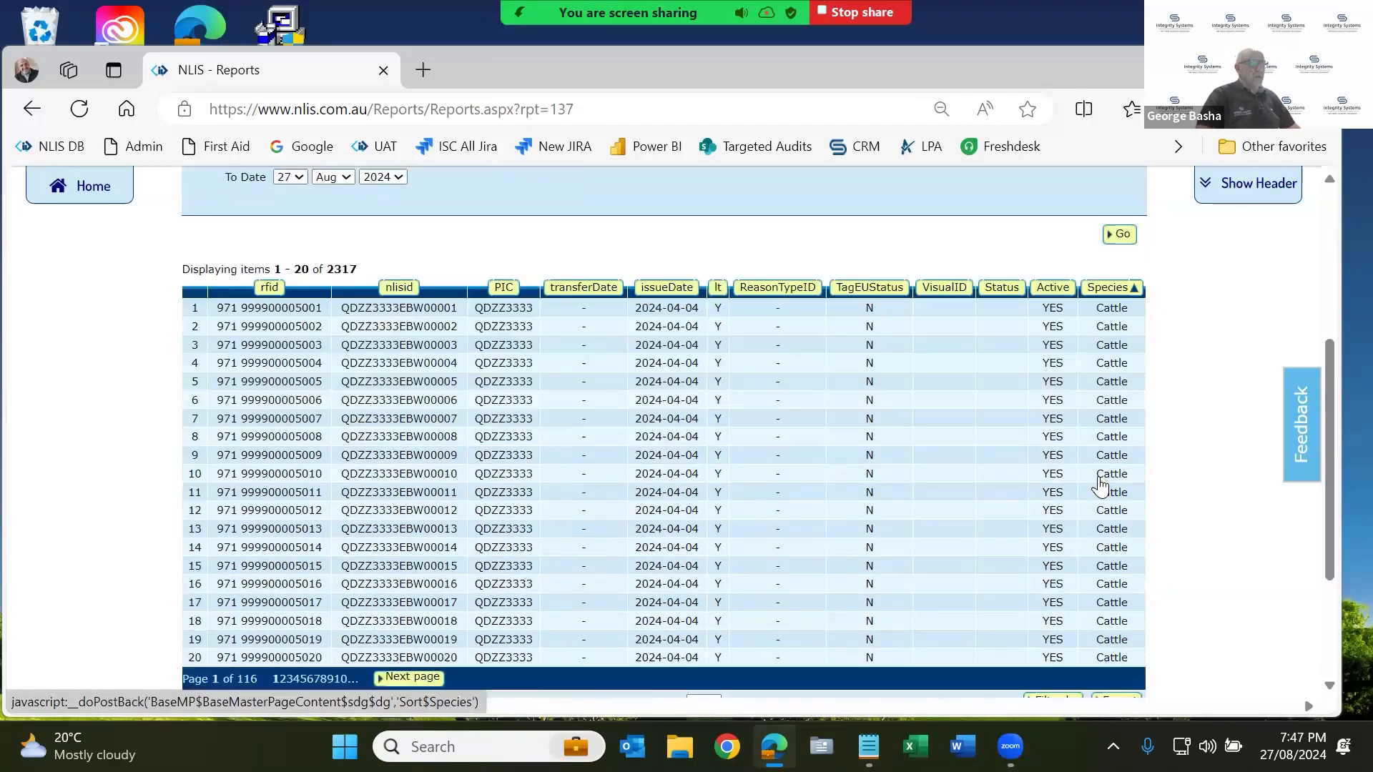
left_click(704, 572)
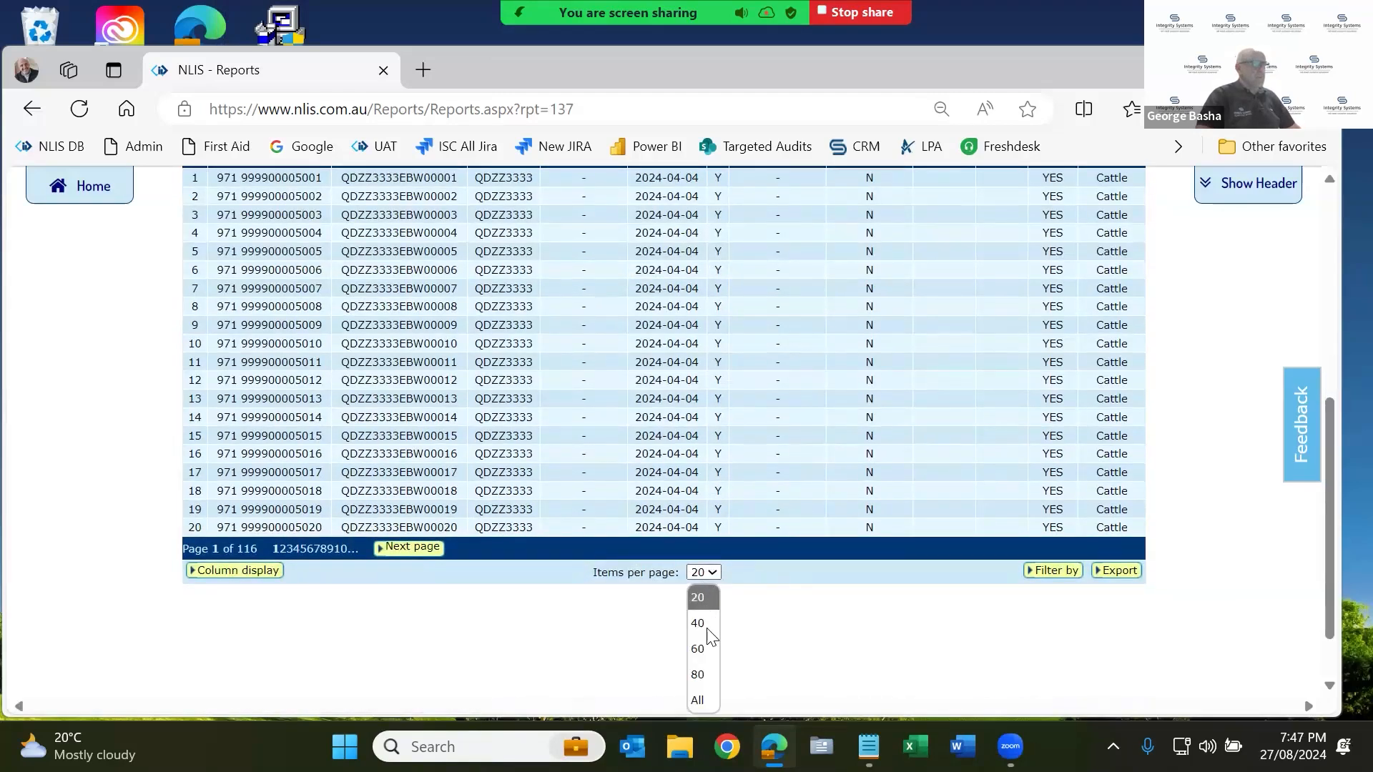
left_click(699, 703)
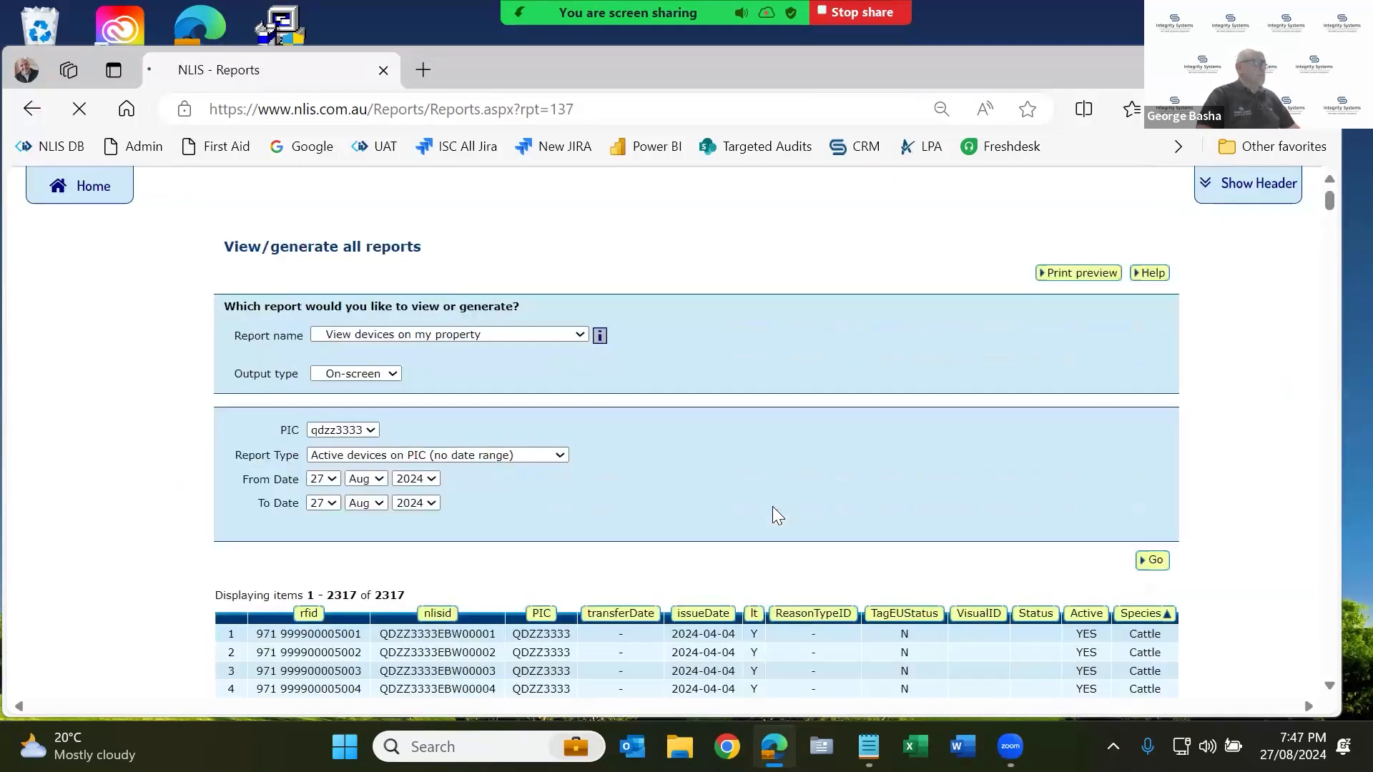
Scroll through the full 2317-device list and return to the top of the report.
scroll(773, 506, "down", 8)
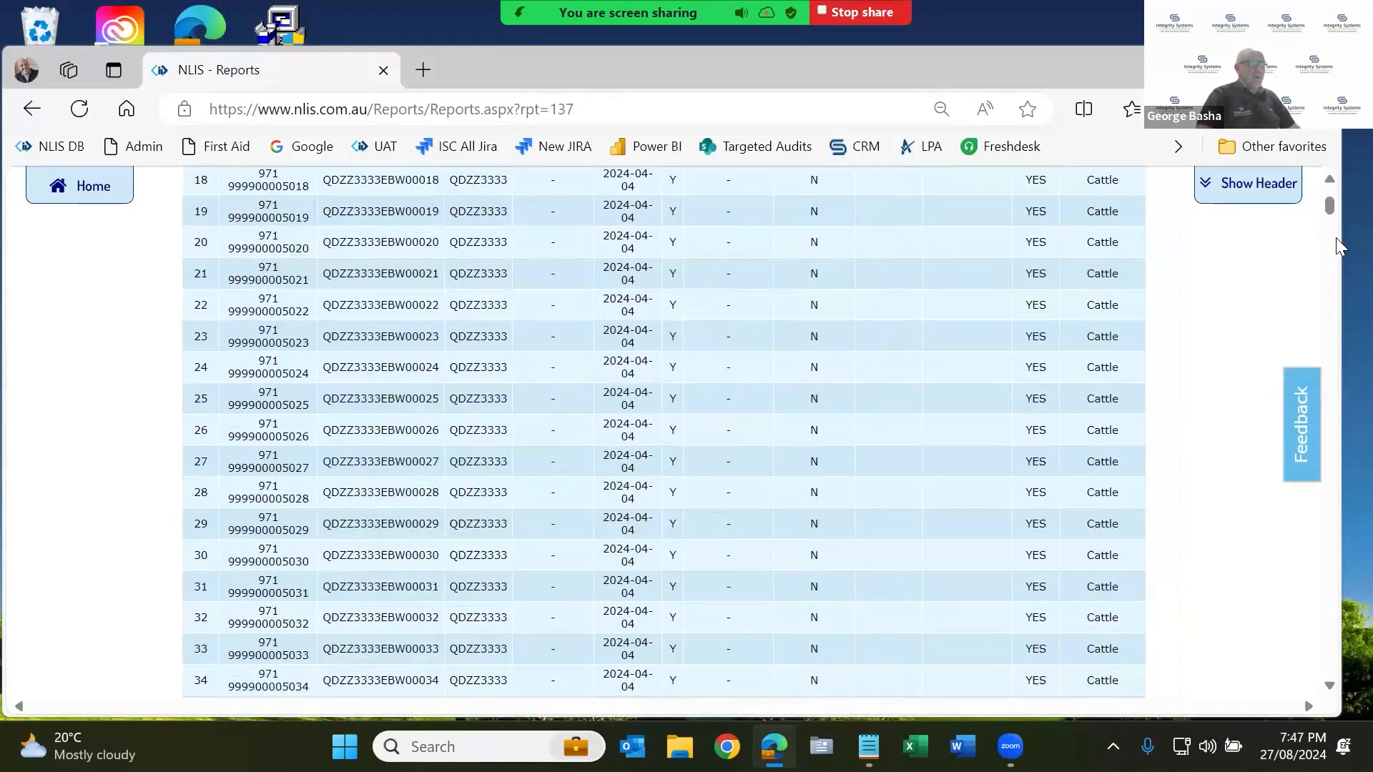
left_click_drag(1336, 238, 1072, 483)
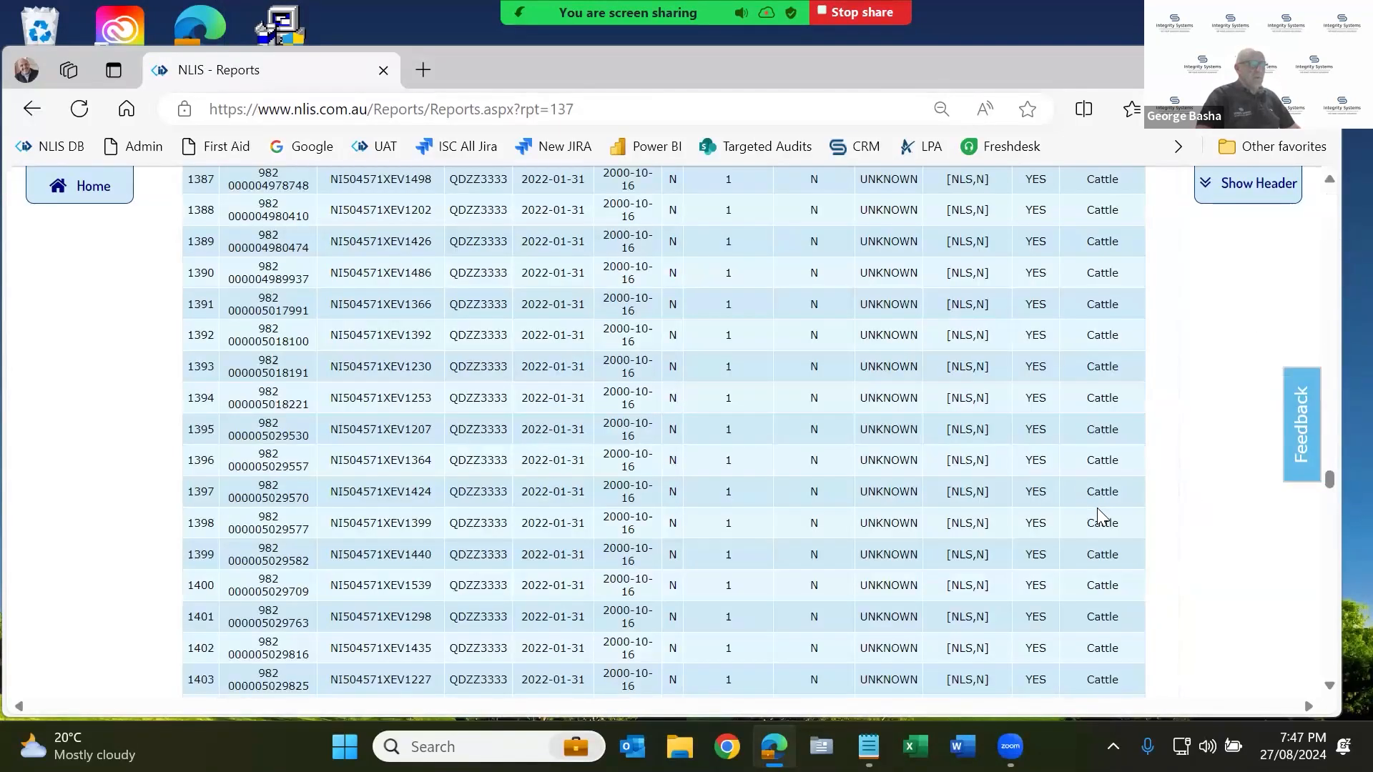
left_click_drag(1330, 482, 1329, 603)
left_click_drag(1316, 658, 1315, 689)
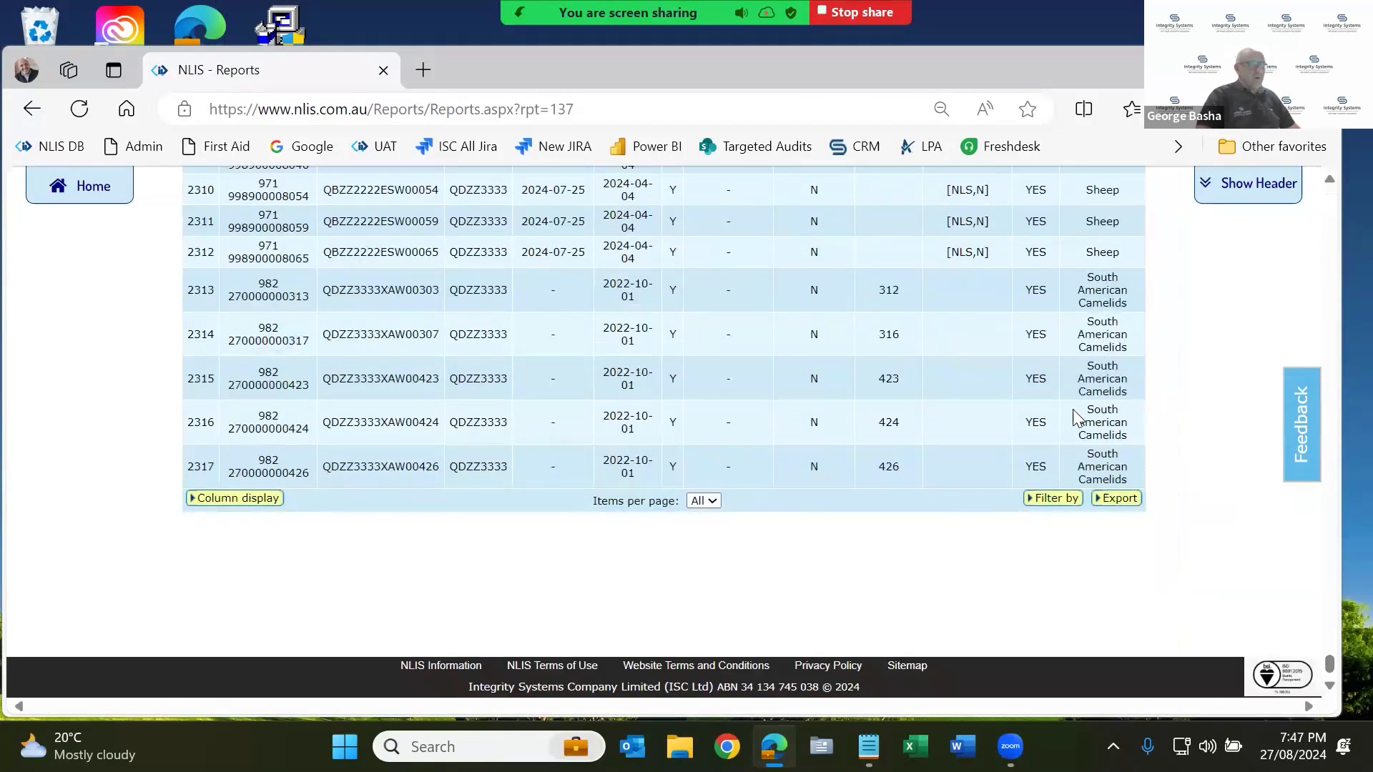
scroll(1073, 411, "up", 8)
scroll(1071, 408, "up", 10)
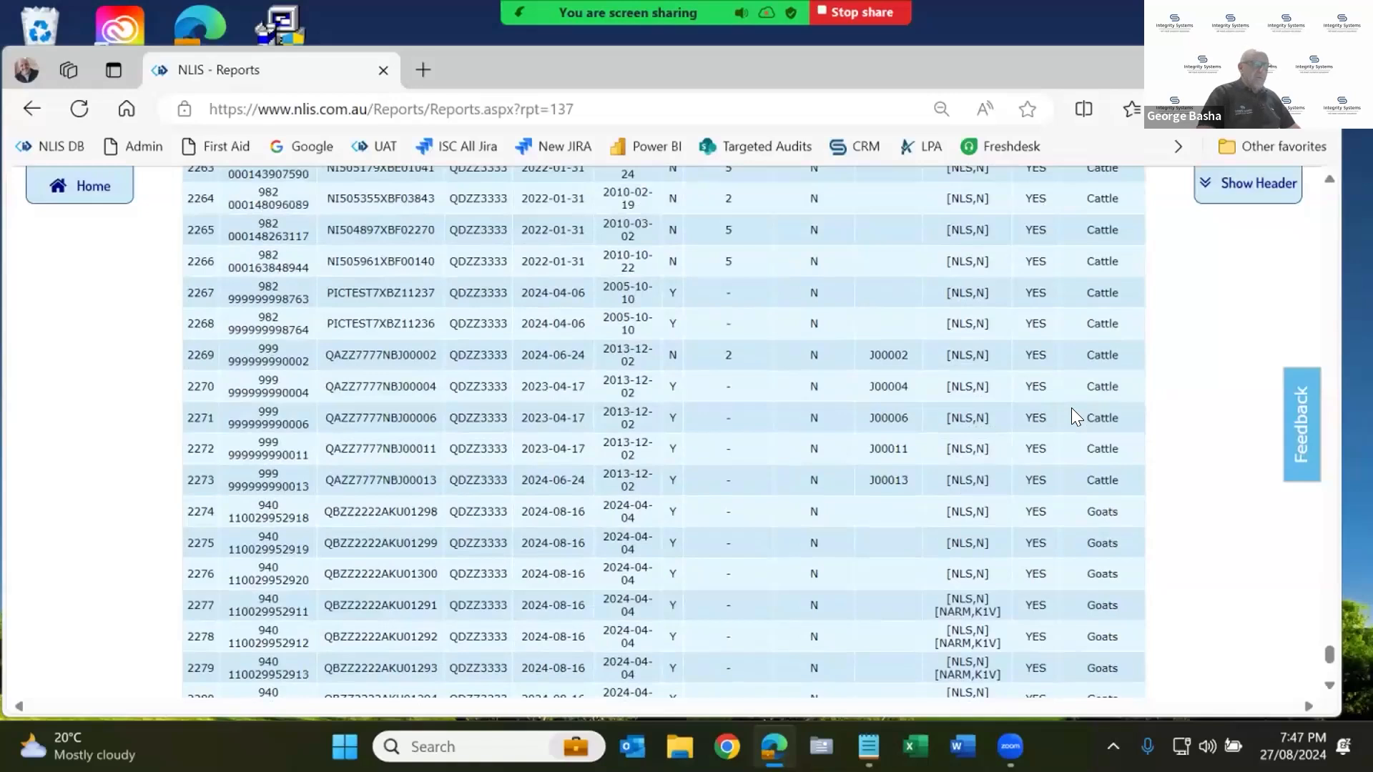
scroll(1071, 408, "up", 12)
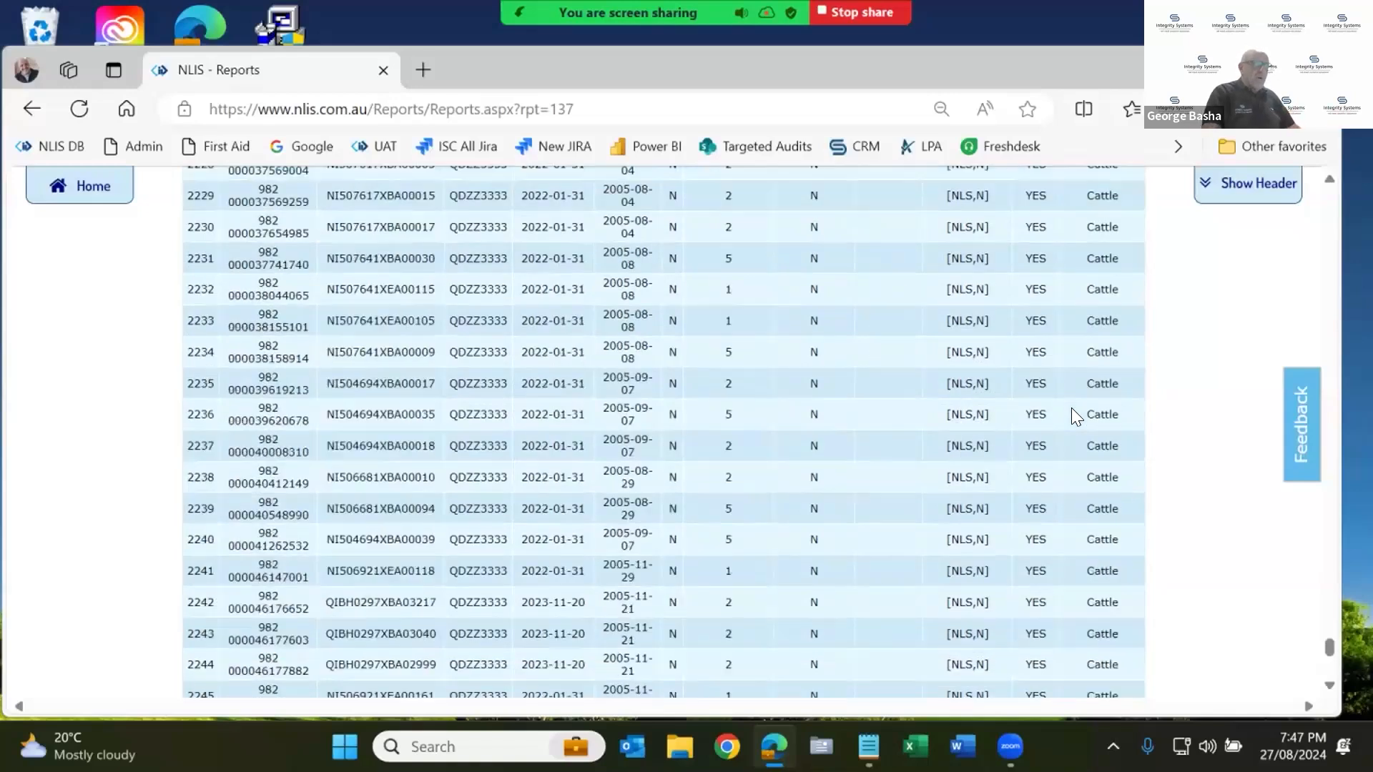
key("ctrl+Home")
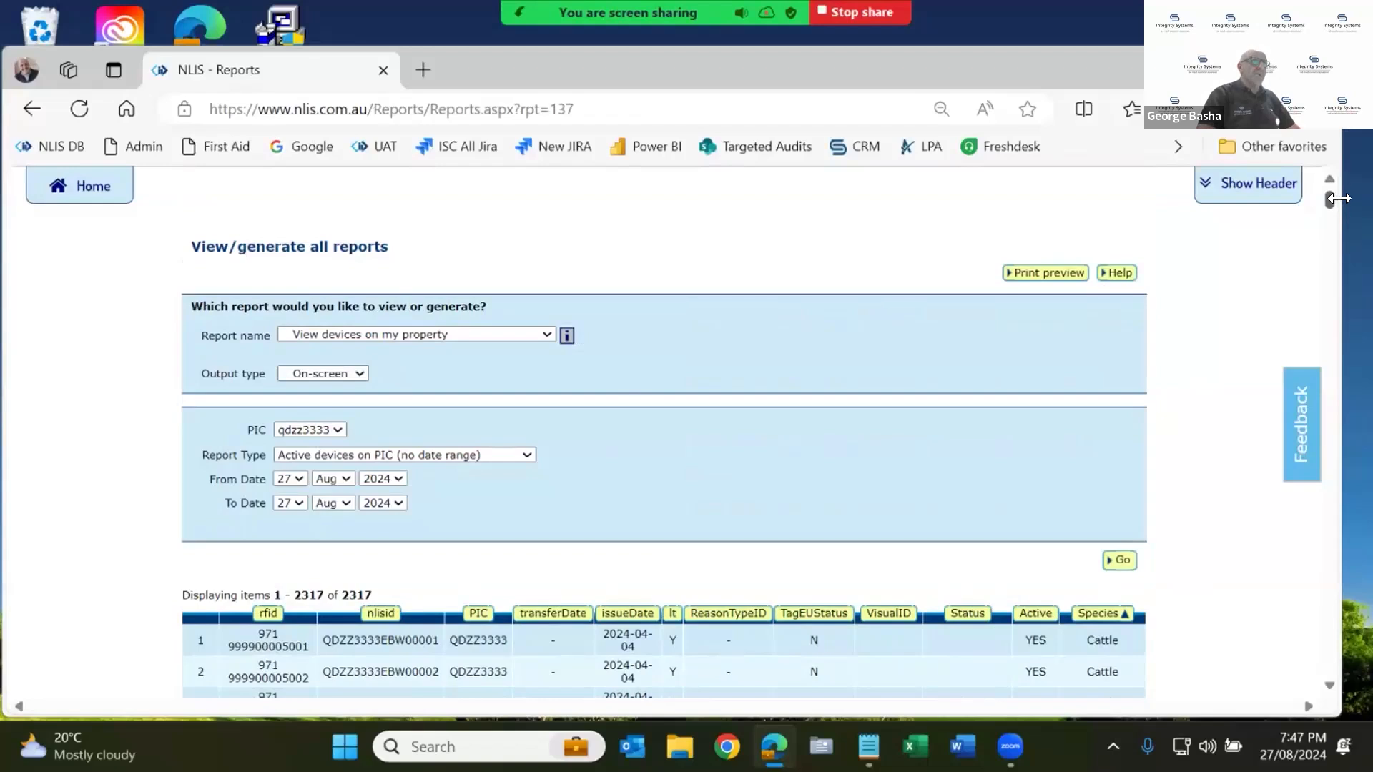
left_click_drag(1335, 198, 1316, 669)
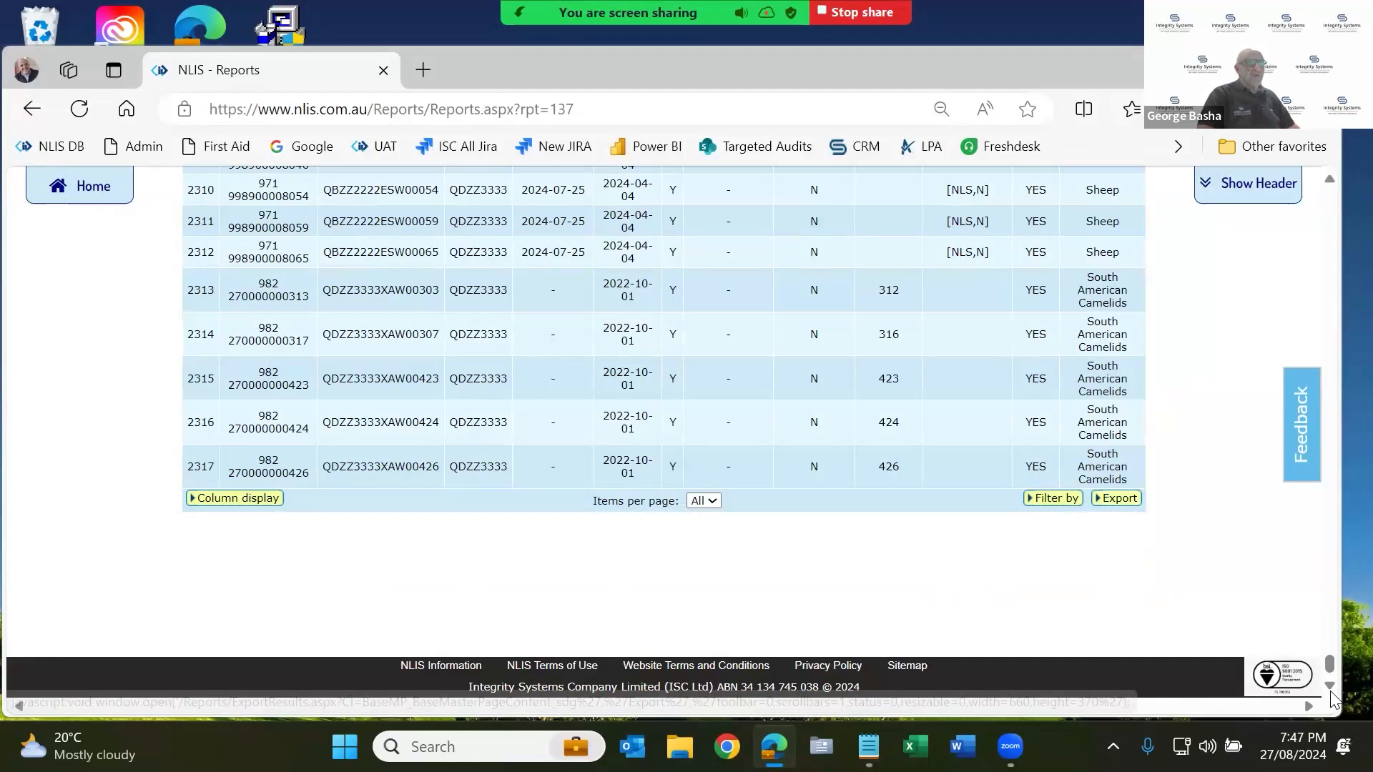
left_click_drag(1330, 669, 1338, 169)
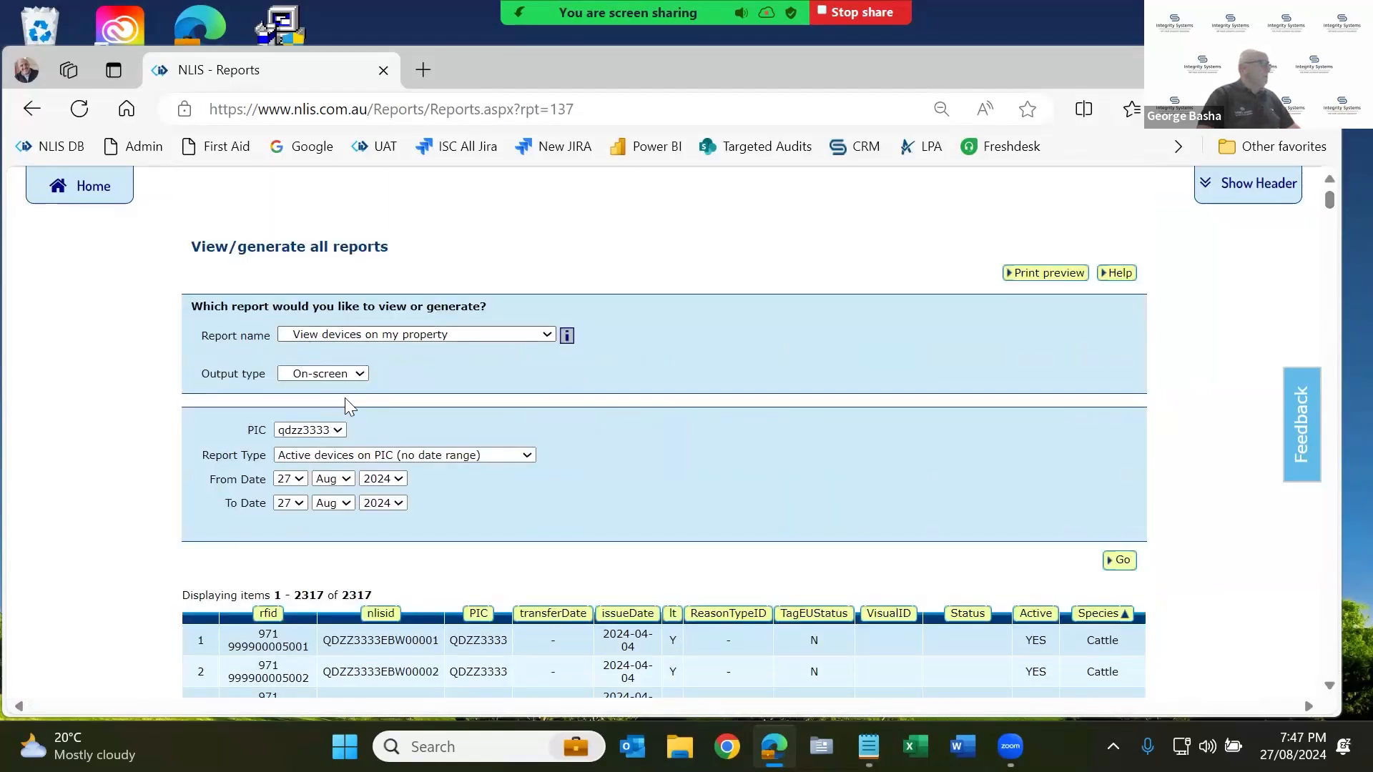
Switch to the 'Livestock that have moved onto my property' report and run it for qdzz3333.
left_click(371, 458)
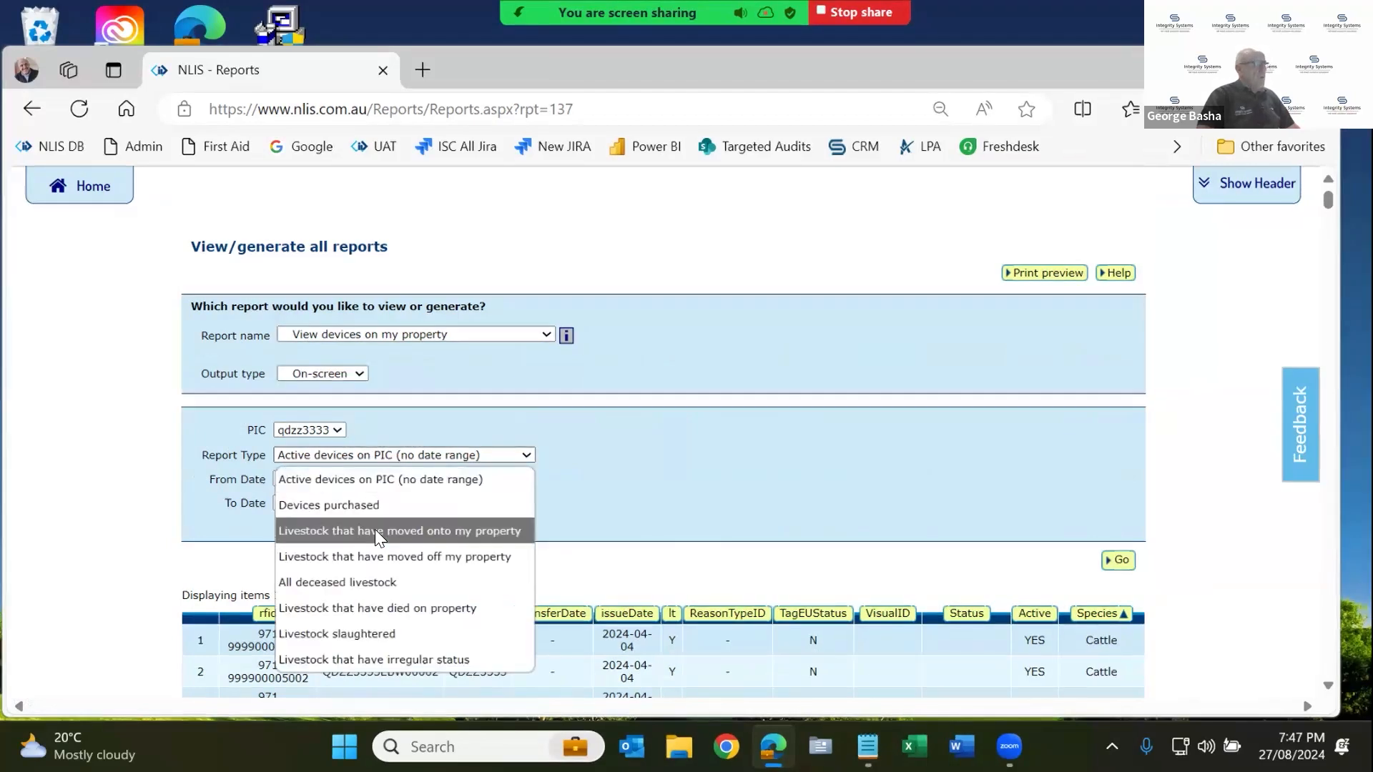
left_click(375, 530)
left_click(317, 429)
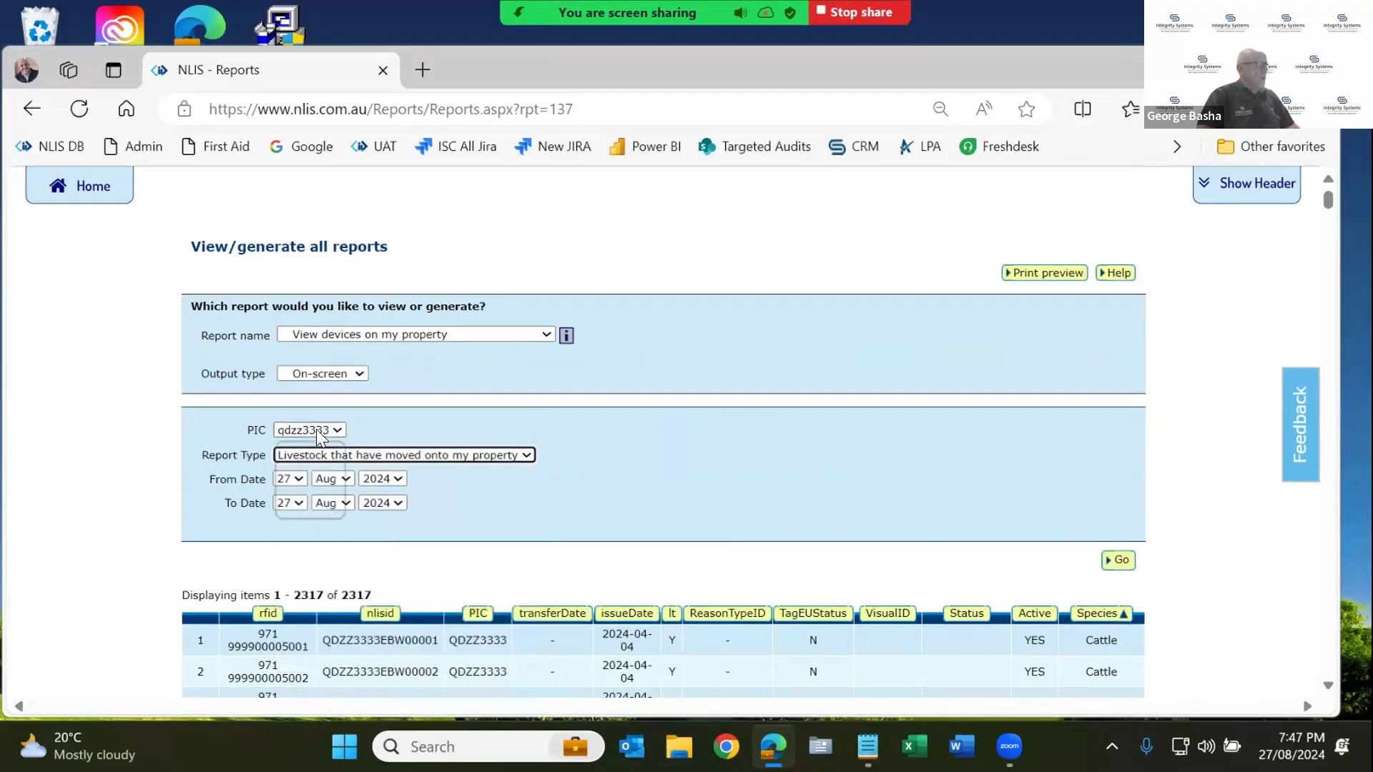
left_click(310, 472)
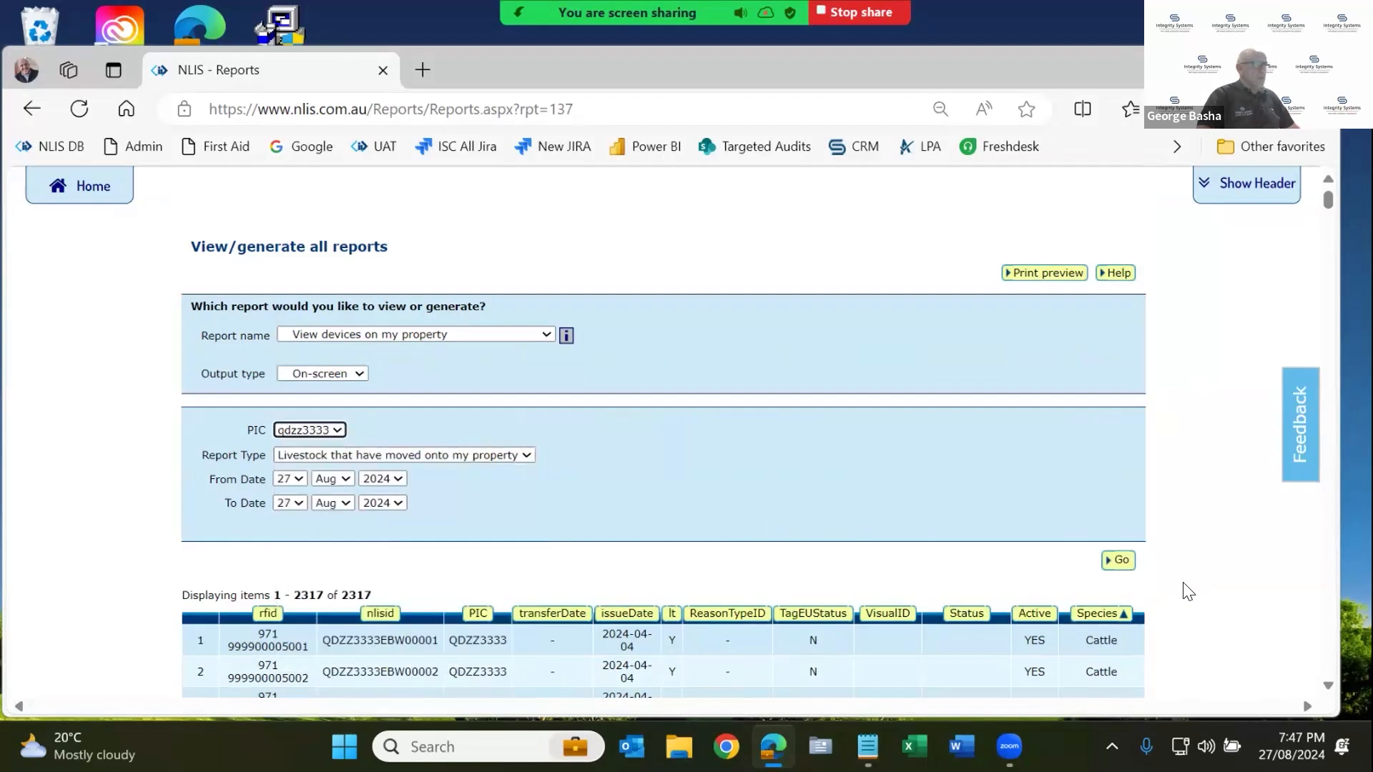
left_click(1120, 563)
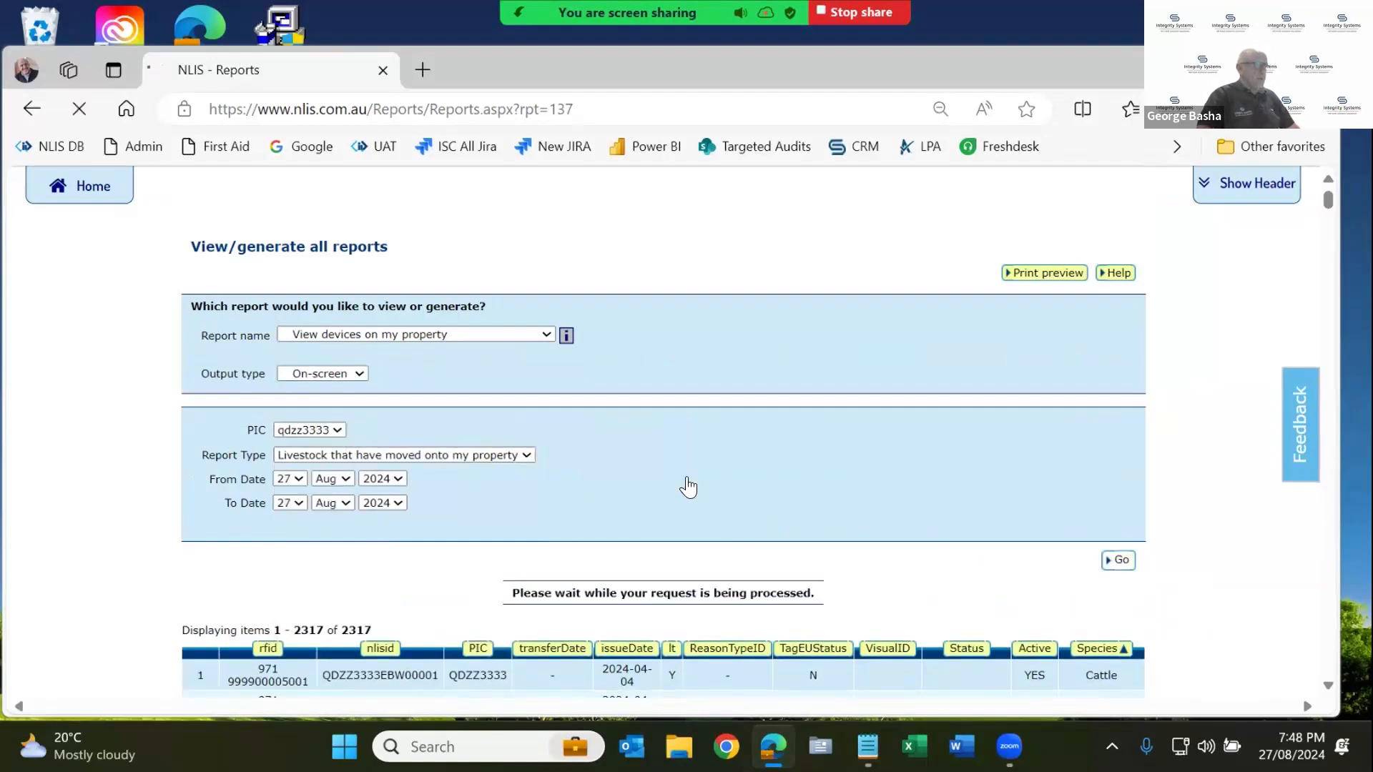
Rerun the report for PIC qbzz2222: six devices from QDZZ3333 on waybill 44422211.
left_click(326, 430)
left_click(333, 452)
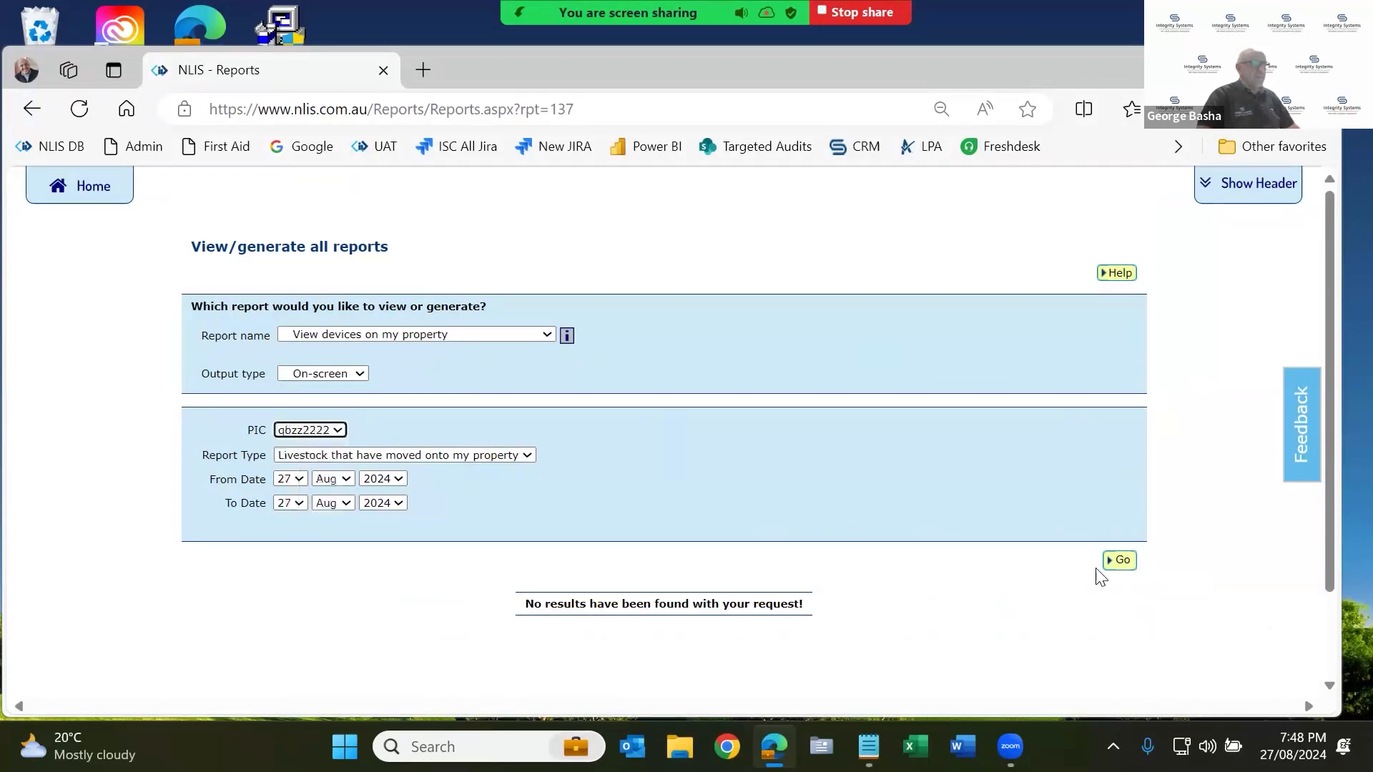
left_click(1114, 562)
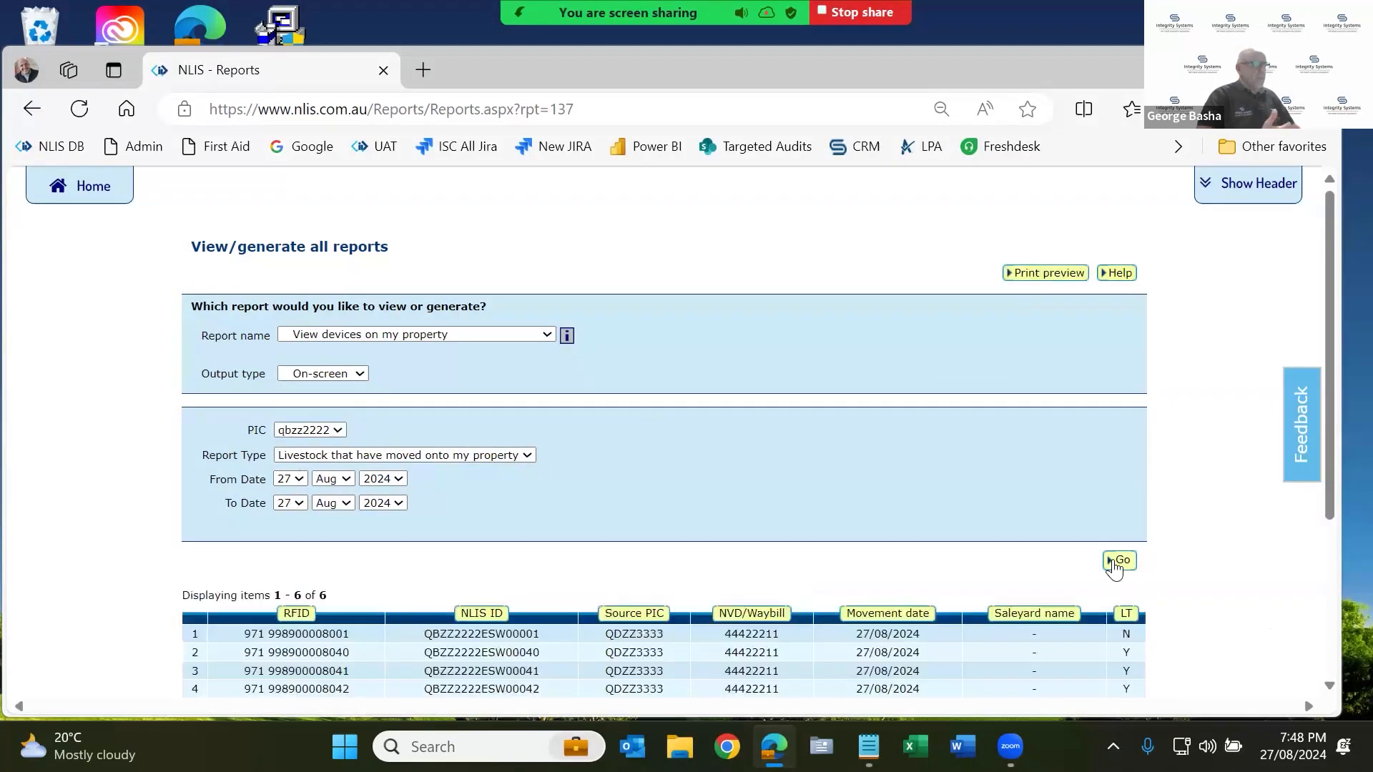
scroll(1103, 565, "down", 2)
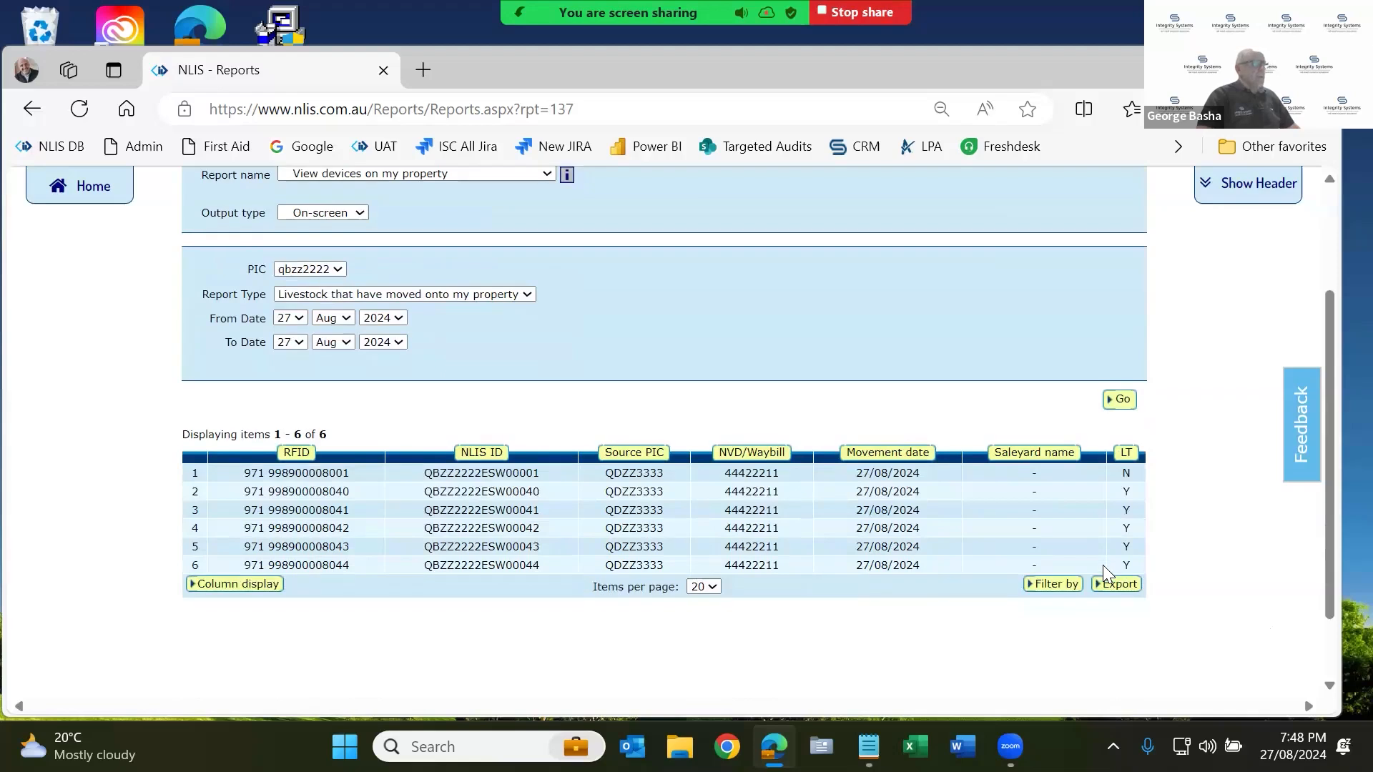
double_click(742, 476)
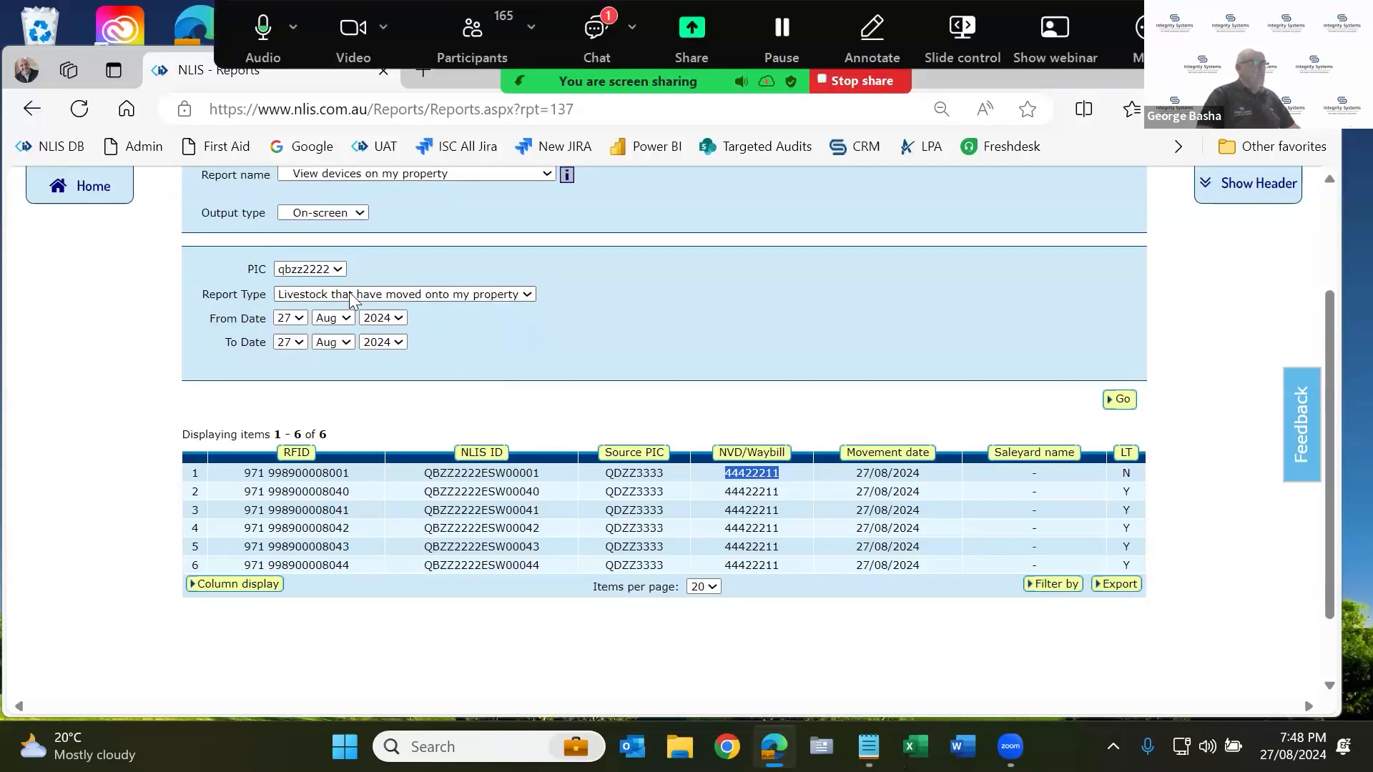
Move the From Date day to 21, then to 5, rerunning the report each time.
left_click(290, 319)
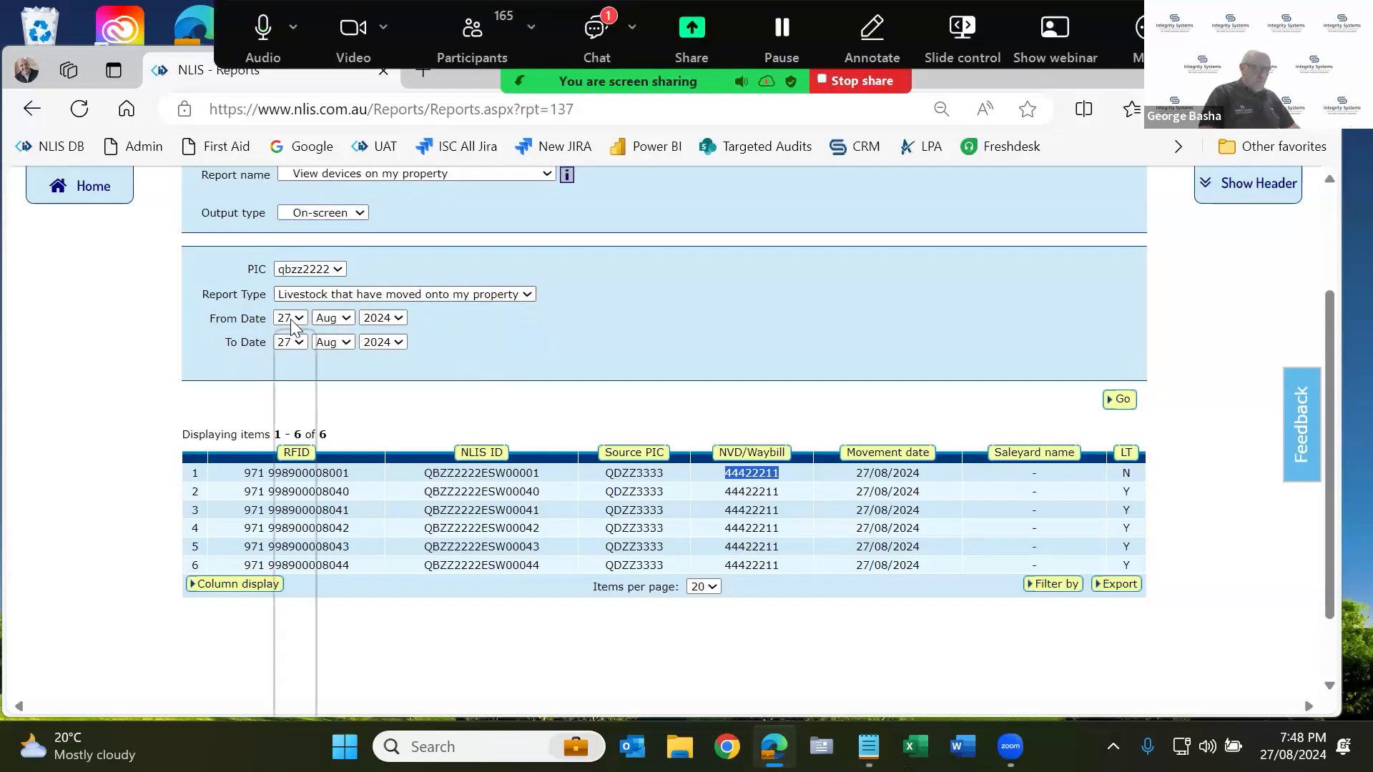
key("Up")
key("Up")
key("Up")
key("Up")
key("Up")
key("Up")
key("Return")
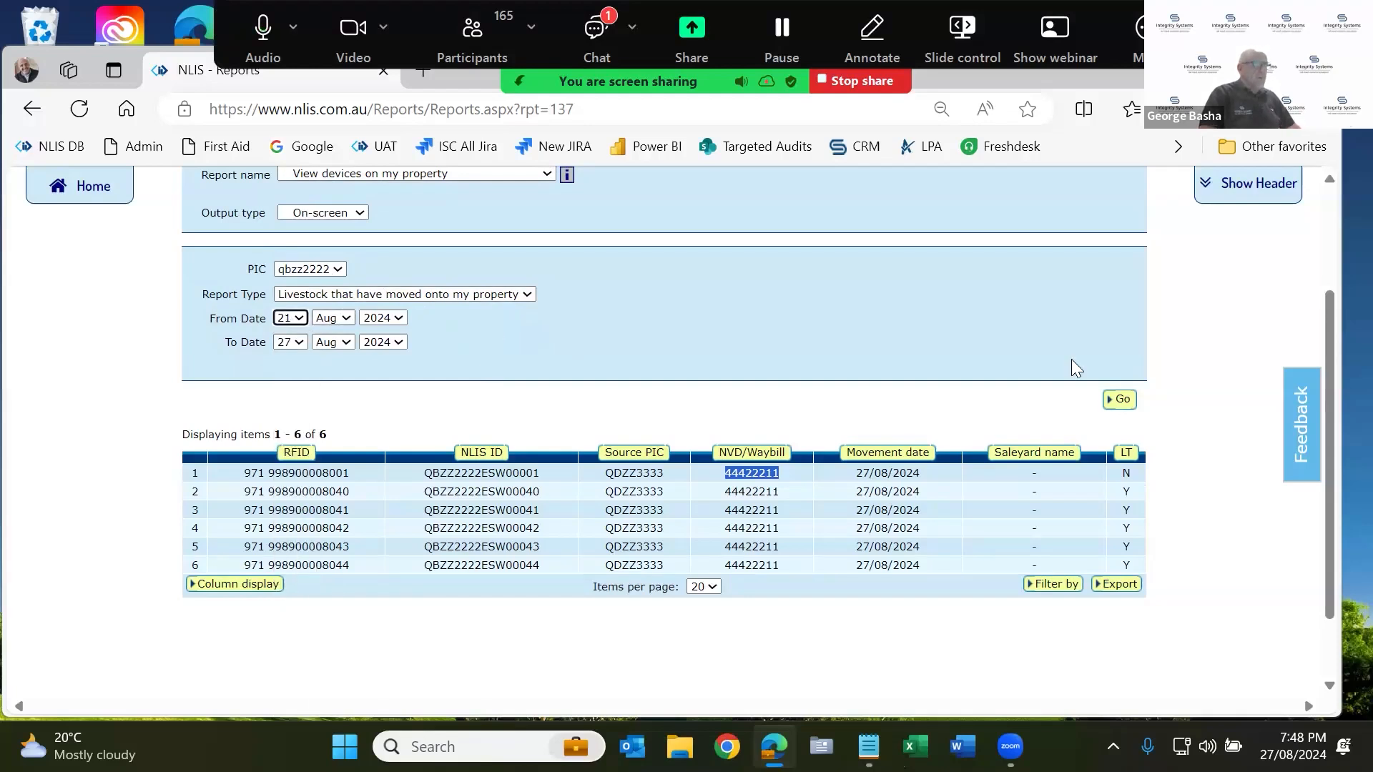
left_click(1117, 400)
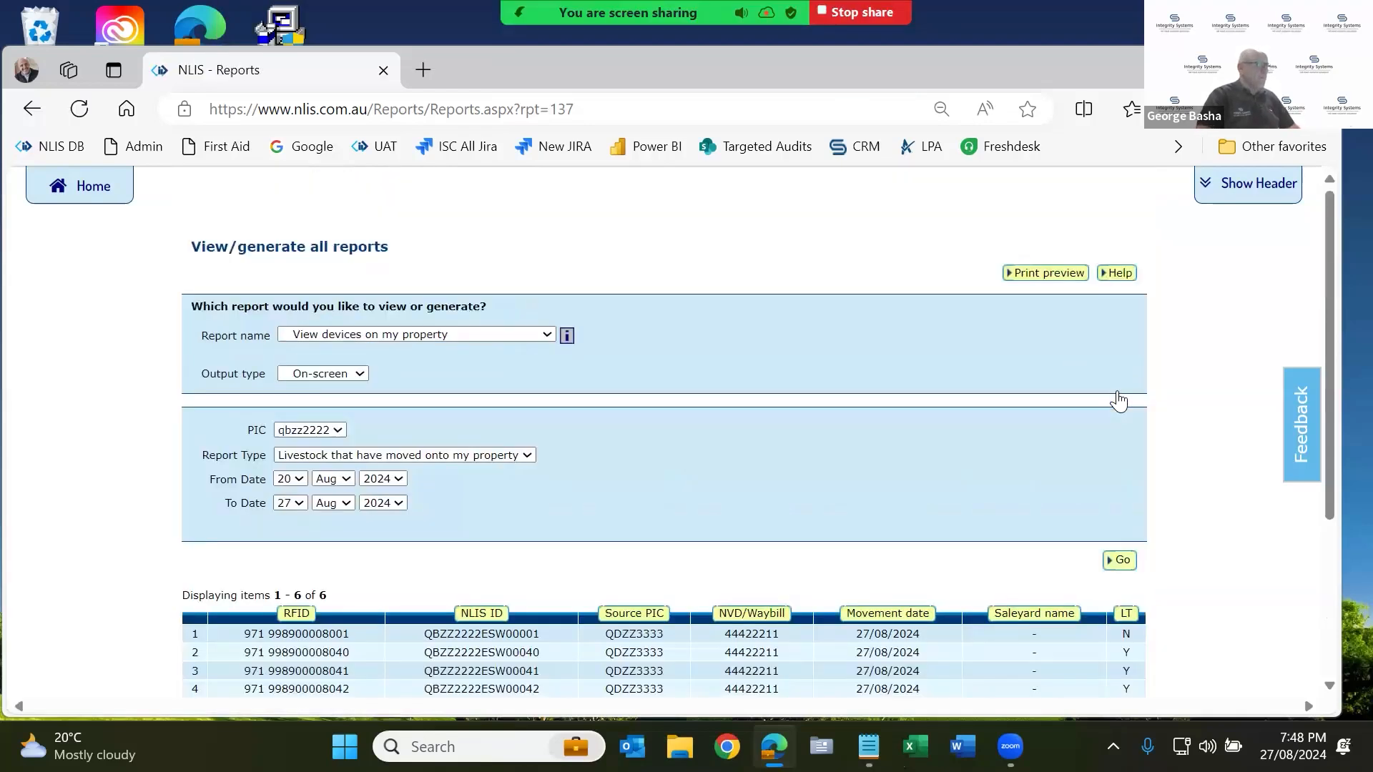
left_click(298, 476)
left_click(293, 63)
left_click(1121, 561)
Switch the PIC to qdzz3333 and regenerate the moved-onto-property report.
left_click(320, 432)
left_click(326, 480)
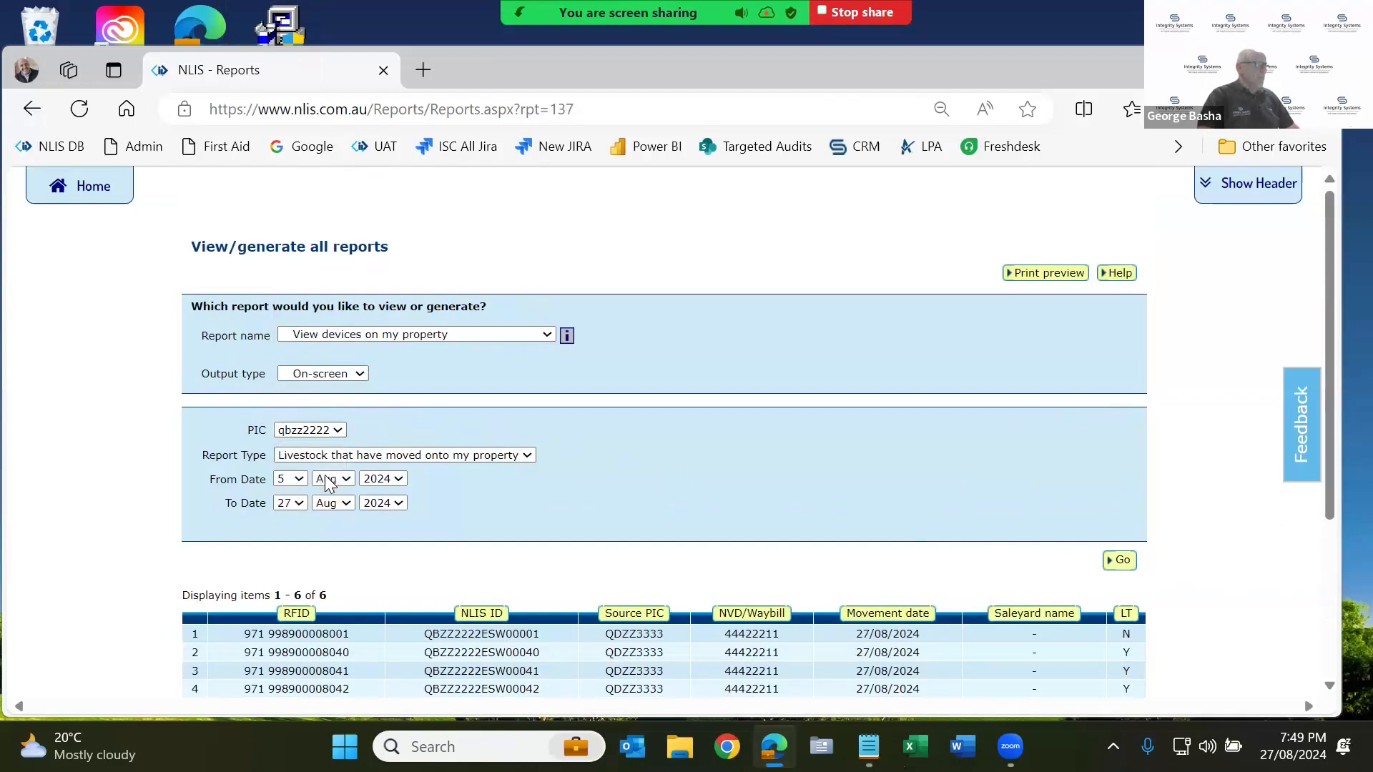
left_click(1120, 562)
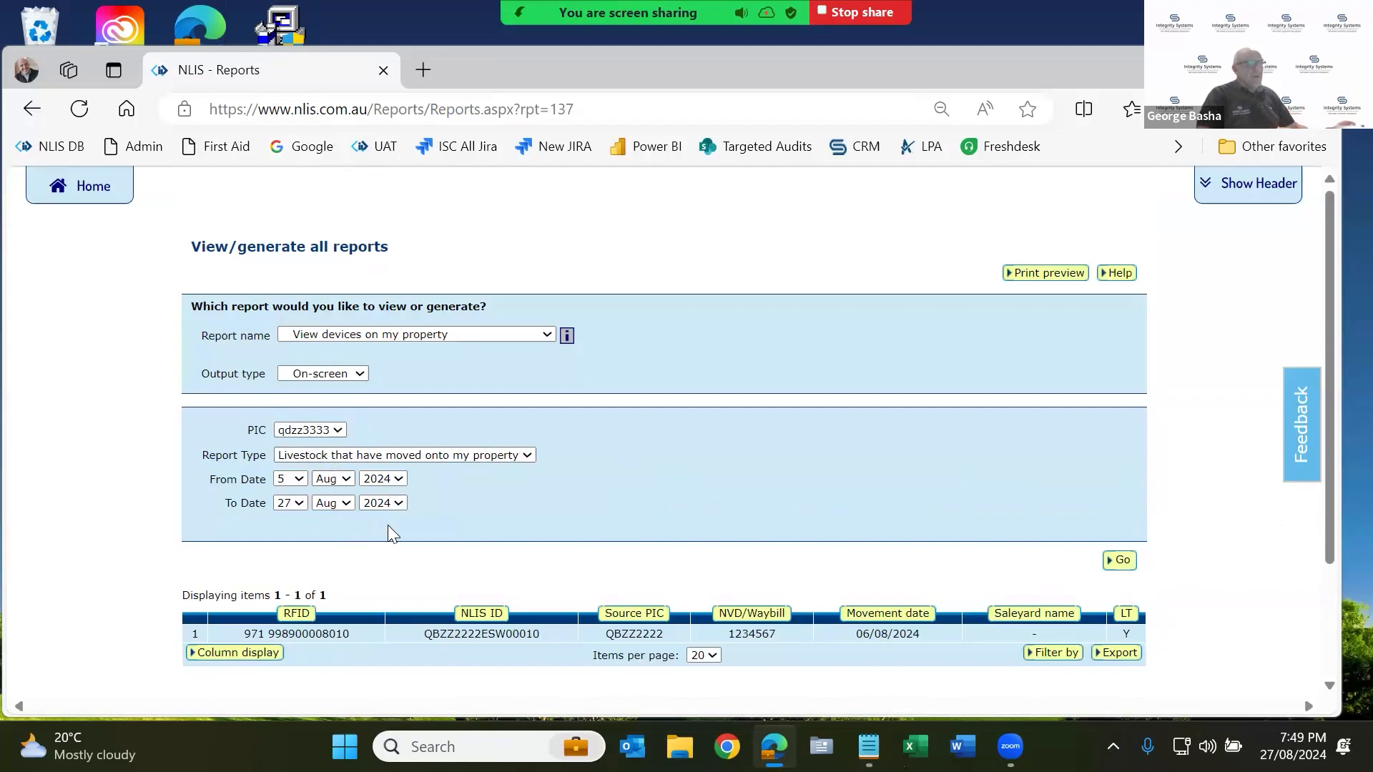
left_click(490, 334)
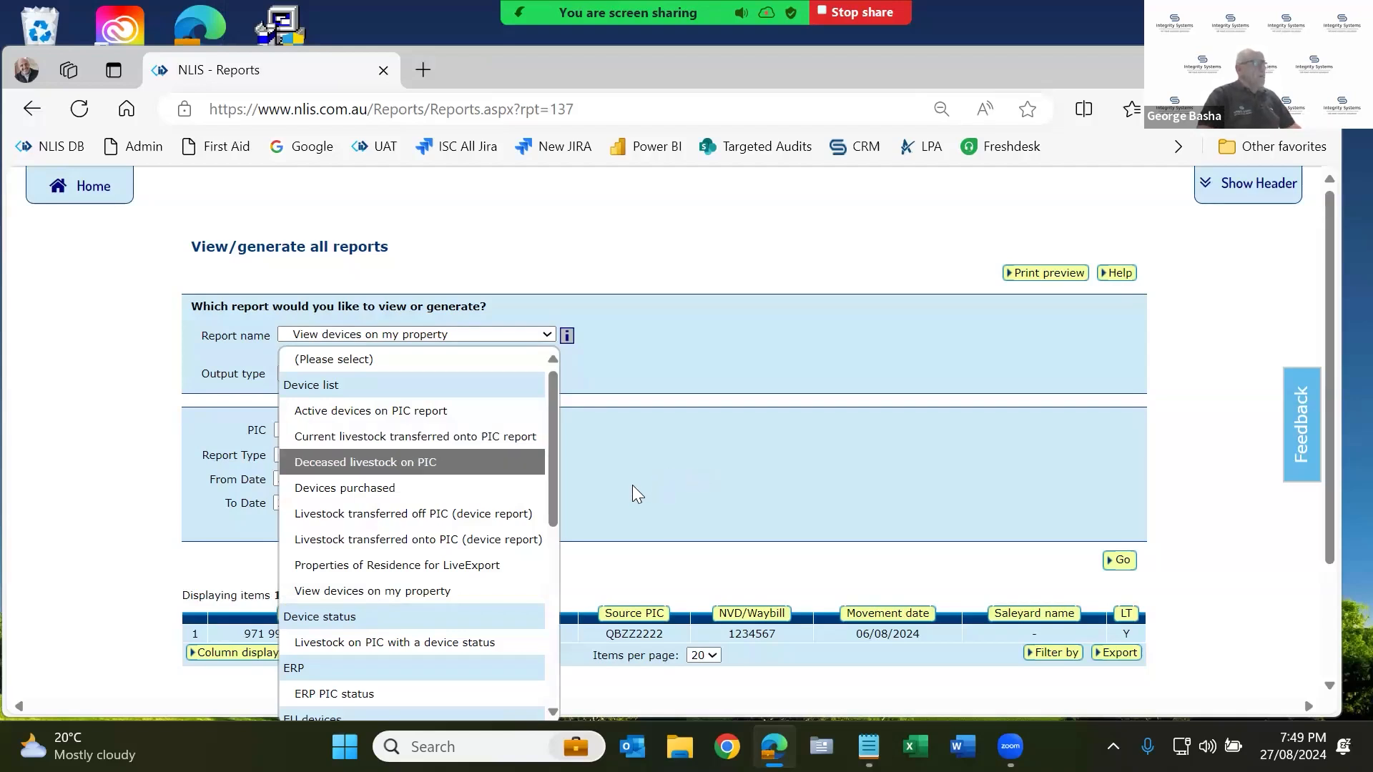
left_click(678, 447)
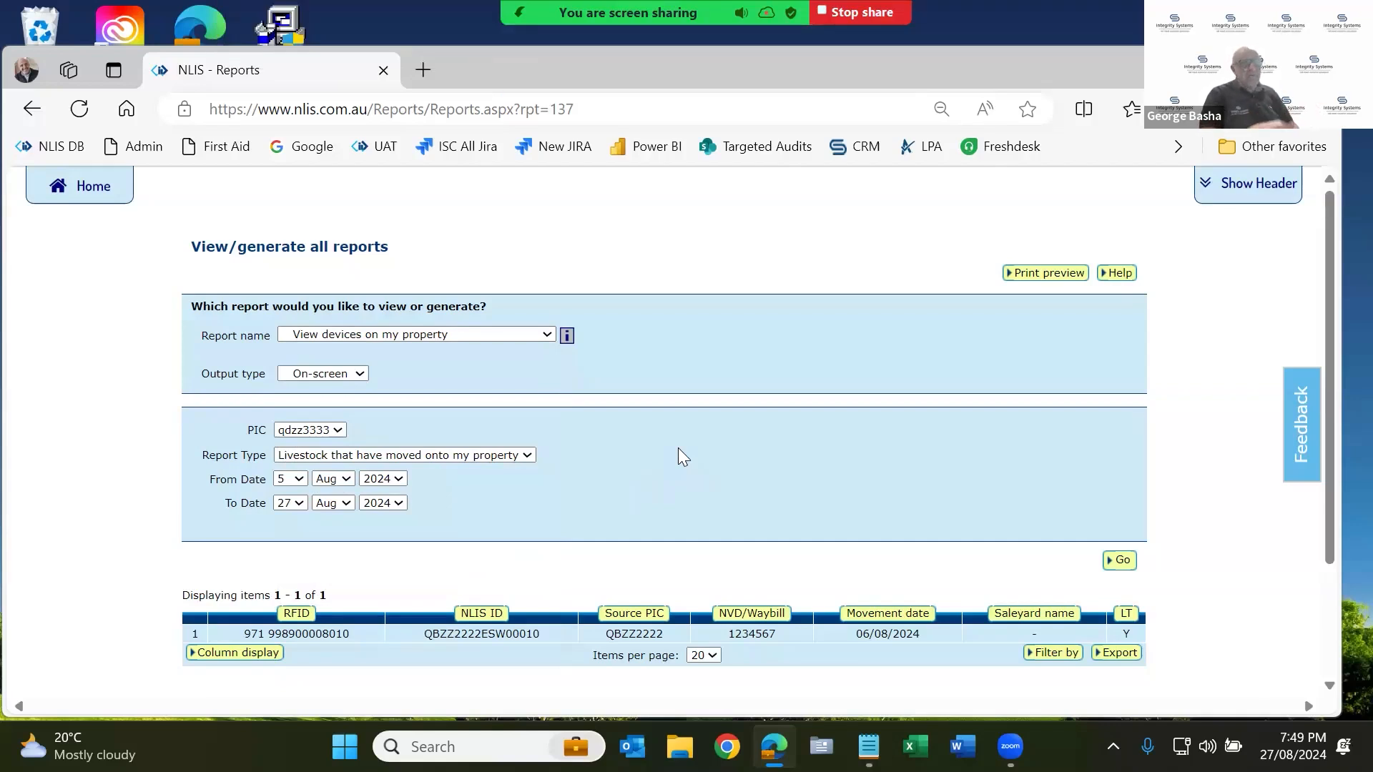
Set the From Date month to Jan and generate the report, listing 45 device movements.
left_click(333, 479)
left_click(323, 169)
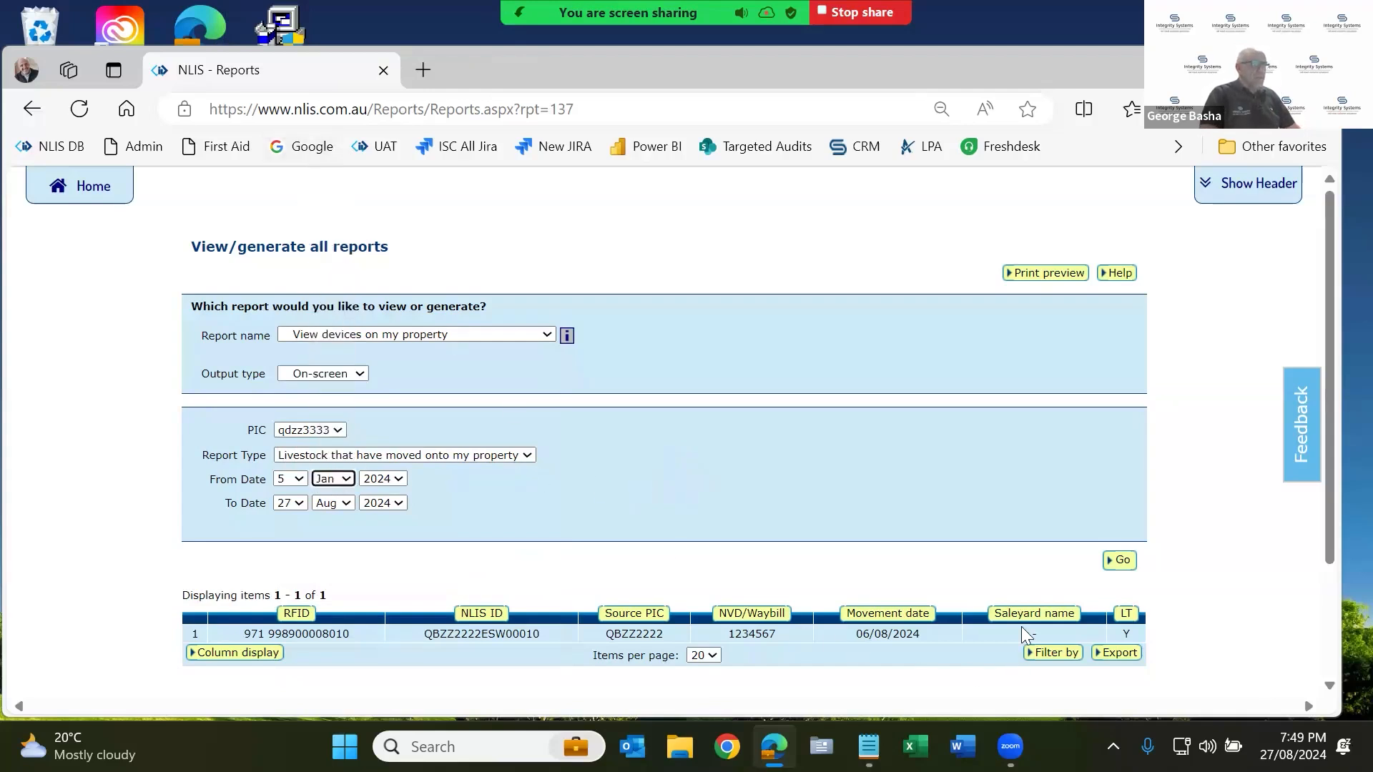
left_click(1130, 562)
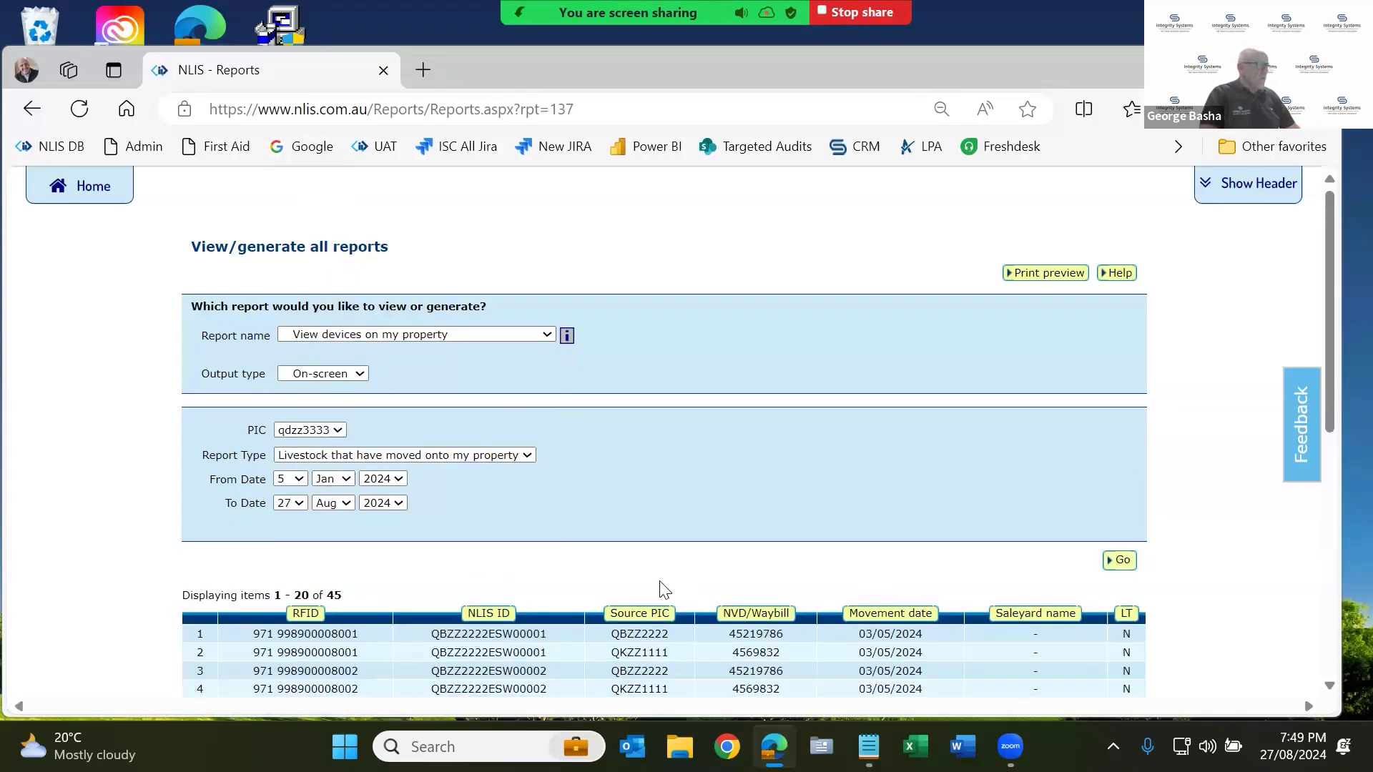
scroll(583, 583, "down", 3)
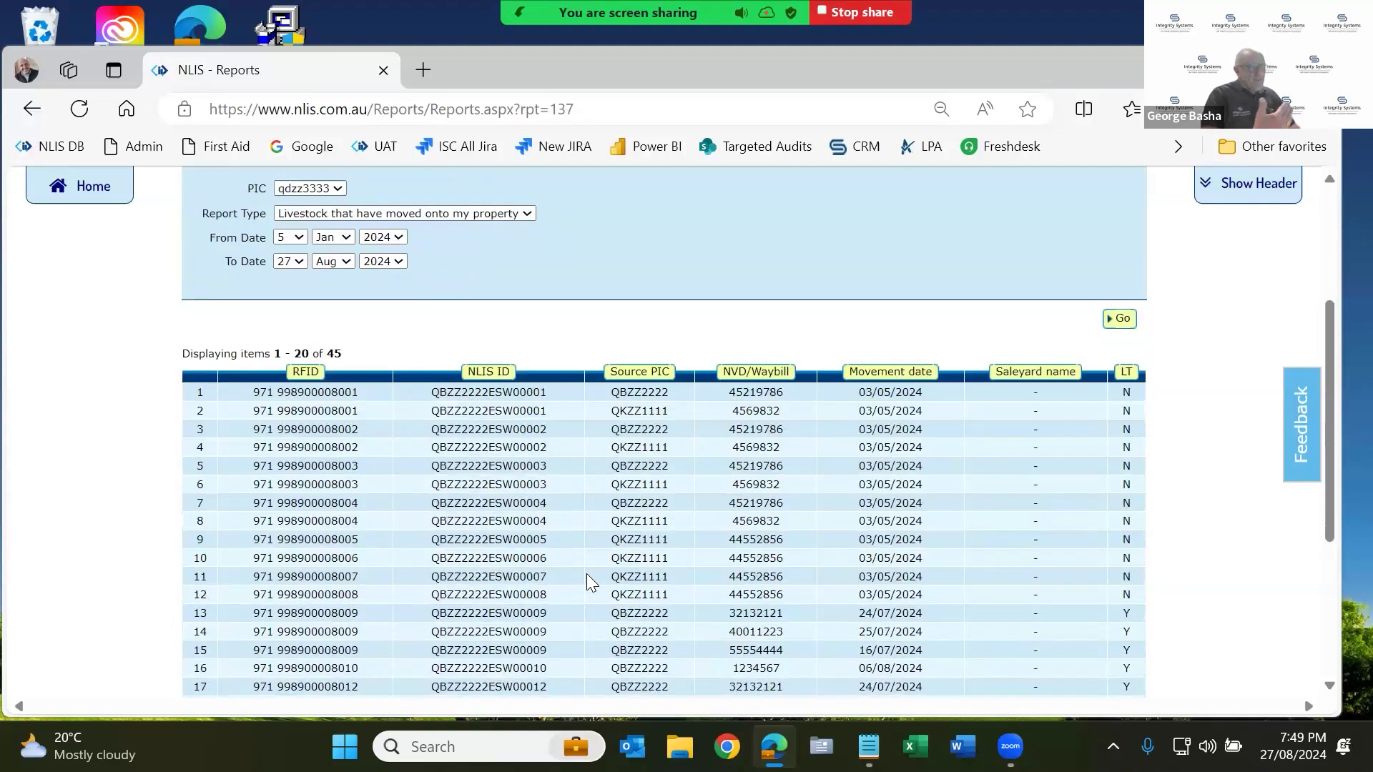
scroll(586, 574, "up", 1)
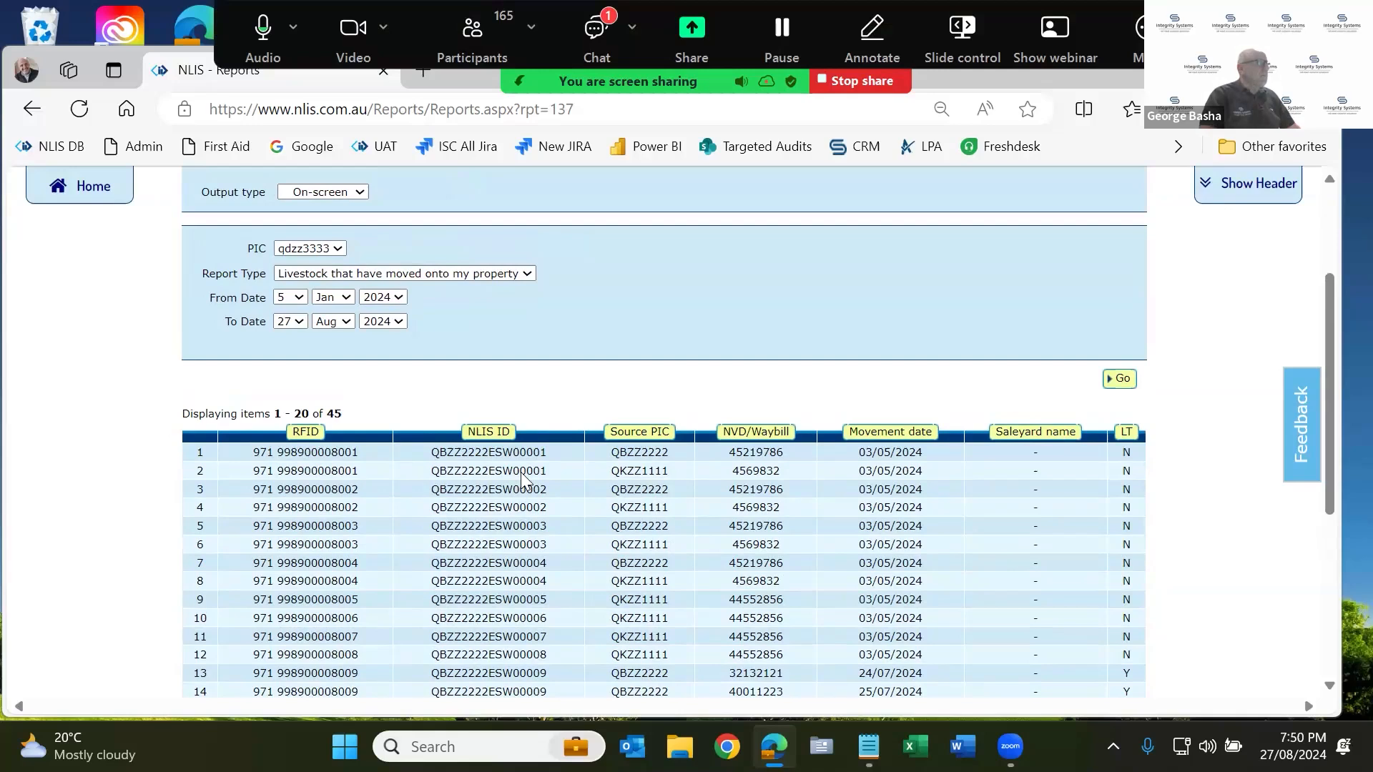
scroll(109, 190, "up", 2)
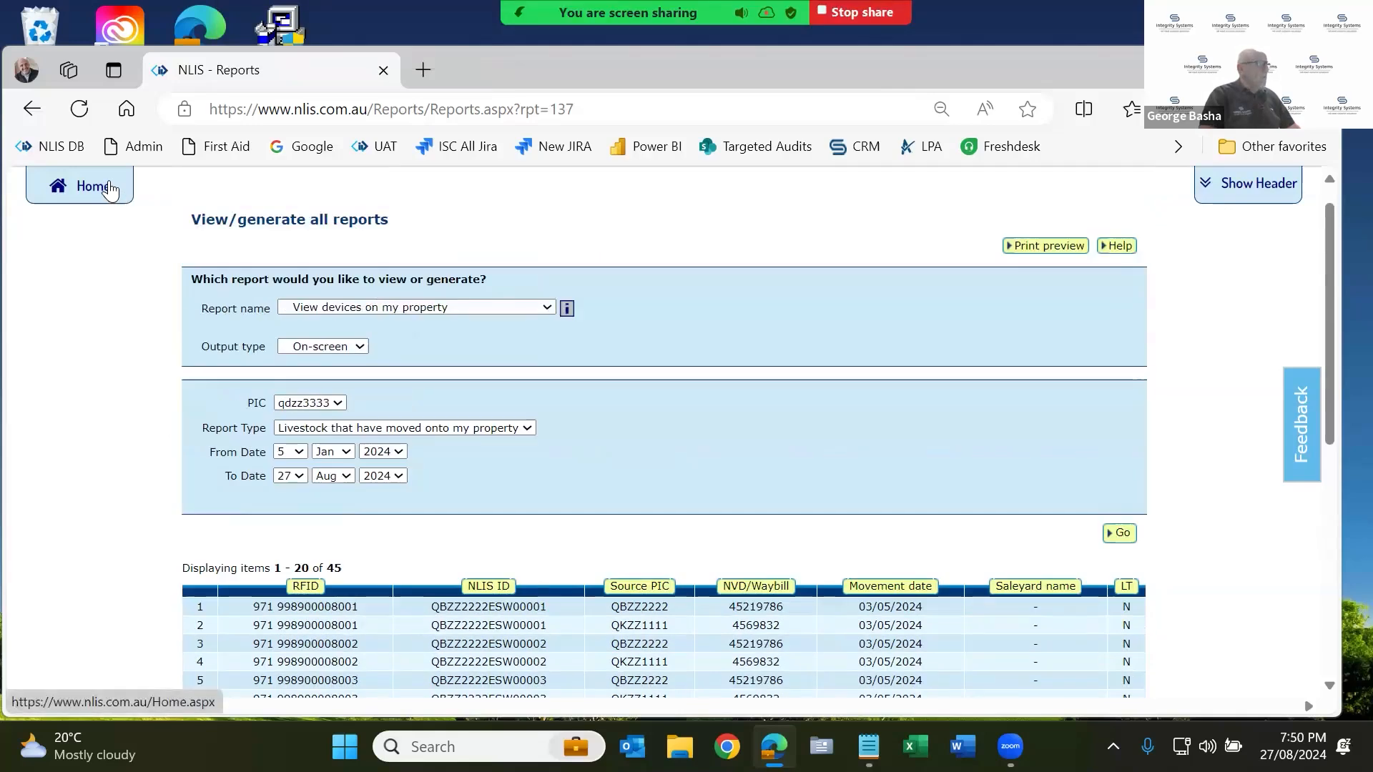
left_click(109, 190)
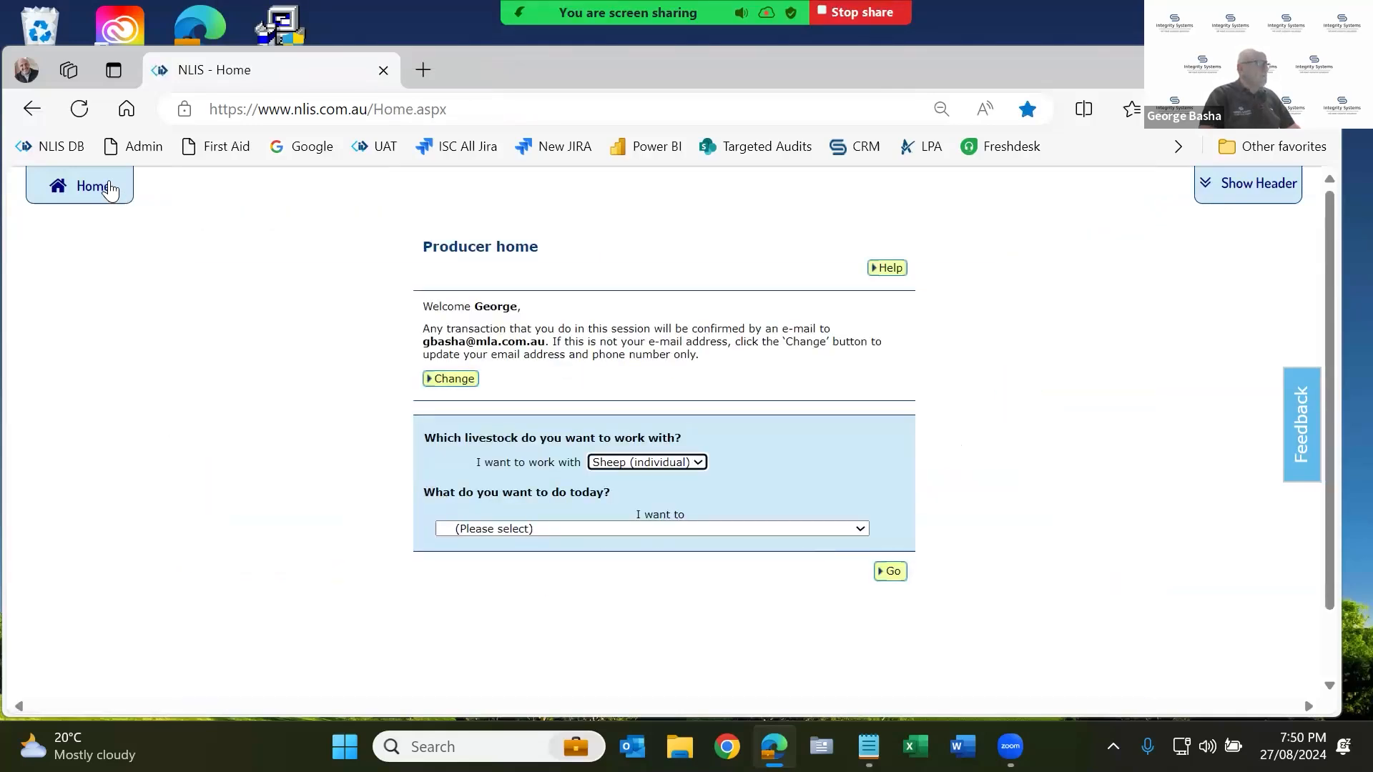
Set the livestock type to Cattle and browse its task list without choosing.
left_click(698, 464)
left_click(680, 512)
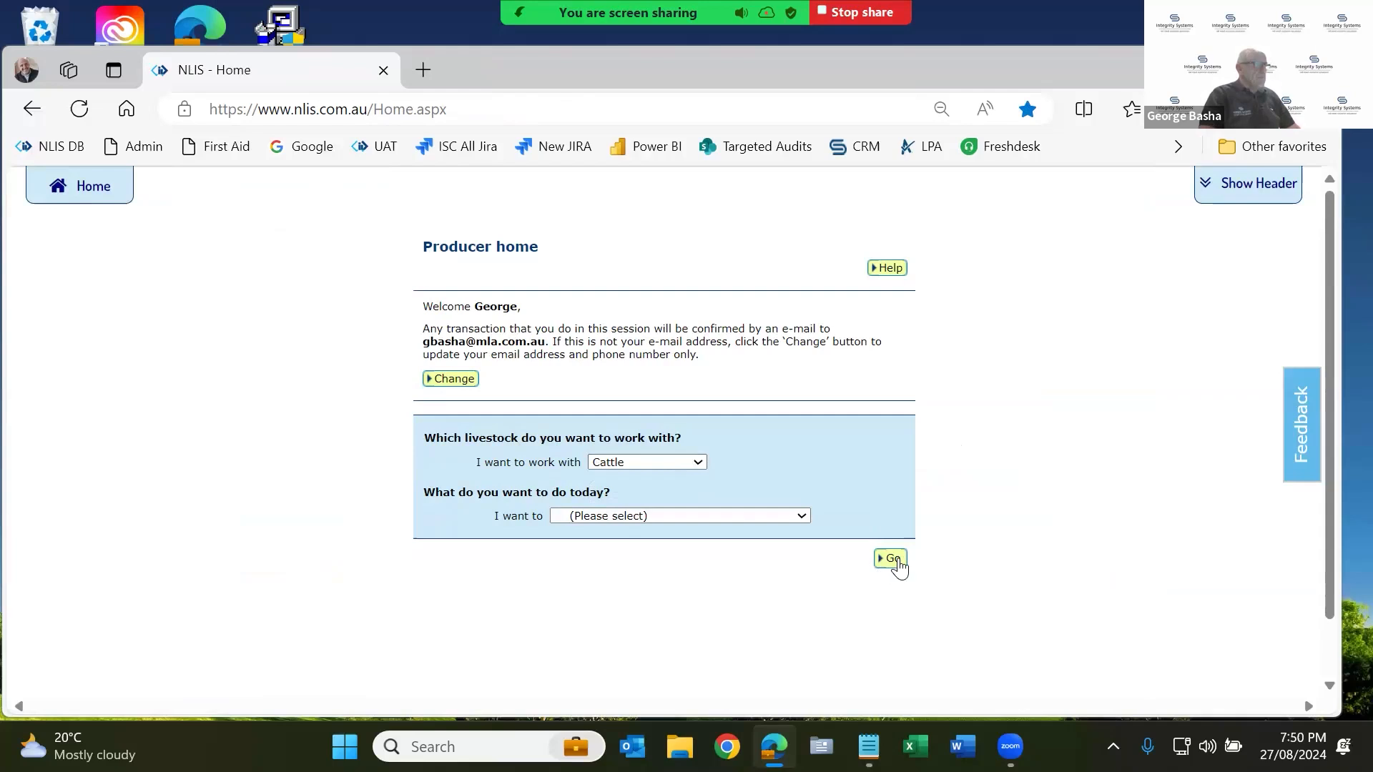
left_click(731, 515)
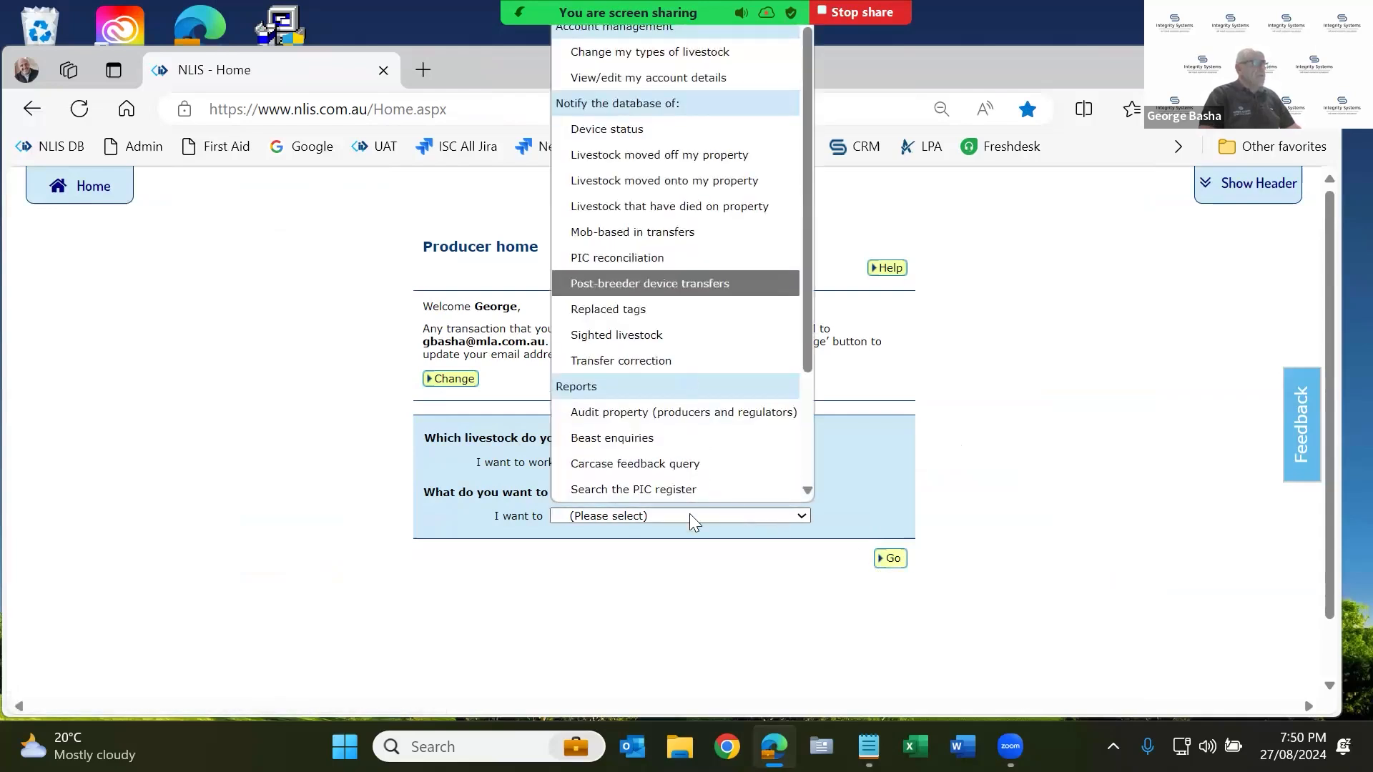
scroll(664, 351, "down", 1)
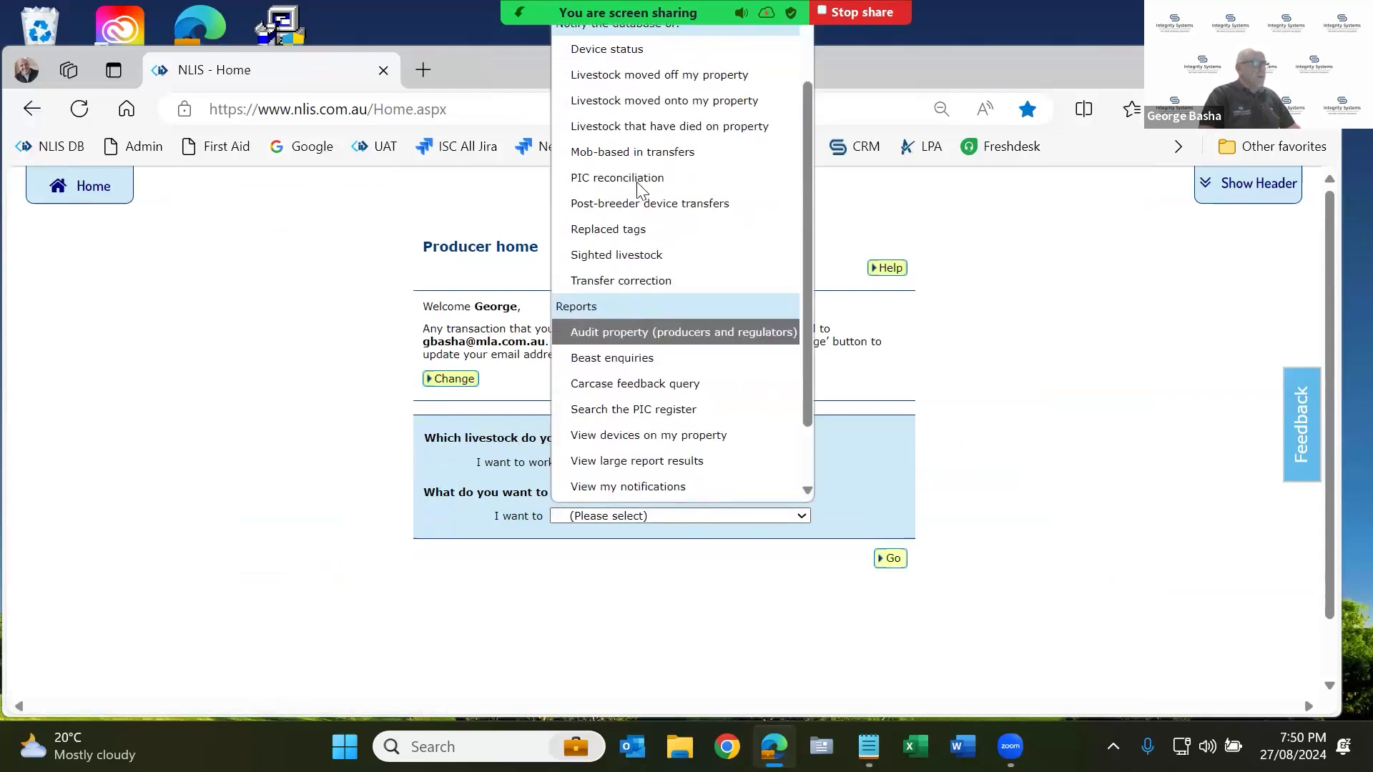
left_click(292, 513)
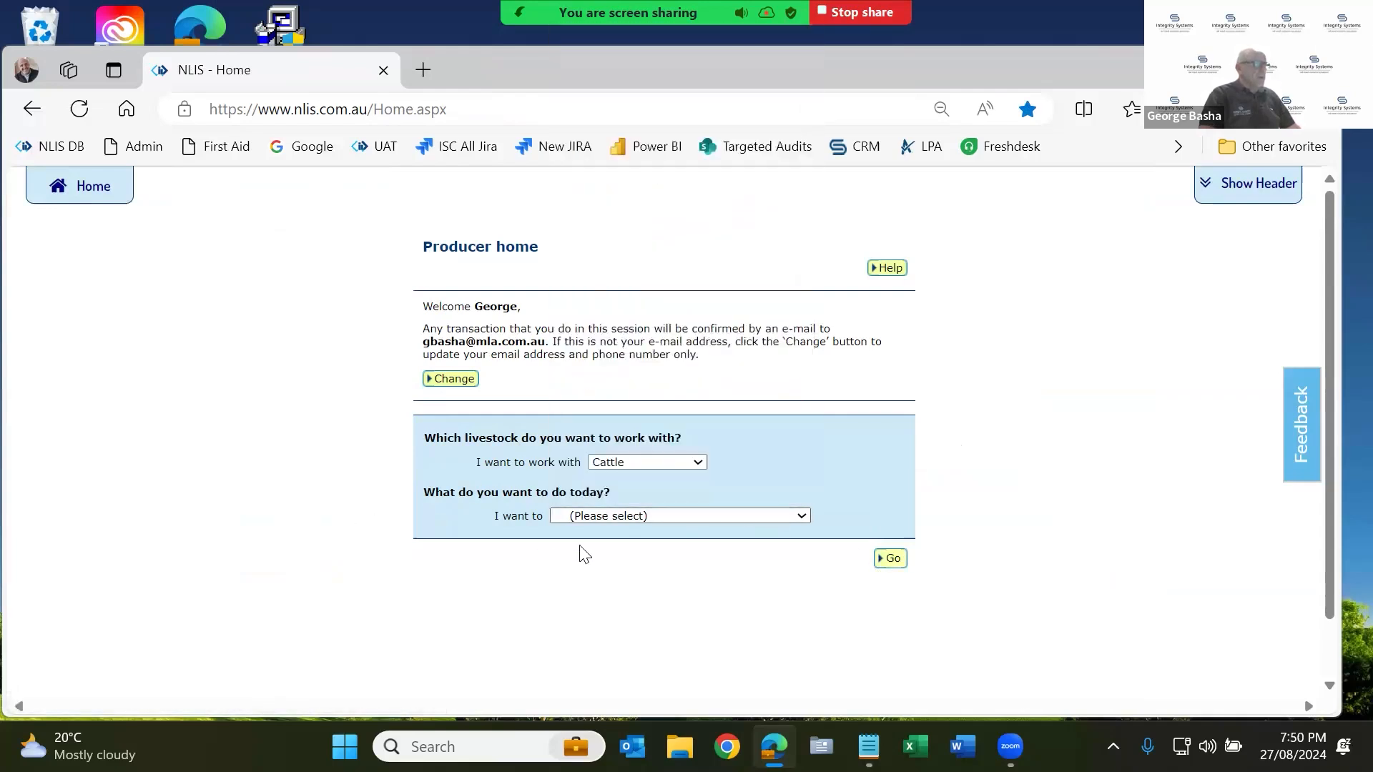
Switch the livestock type to Sheep (individual) and look over the sheep tasks.
left_click(618, 461)
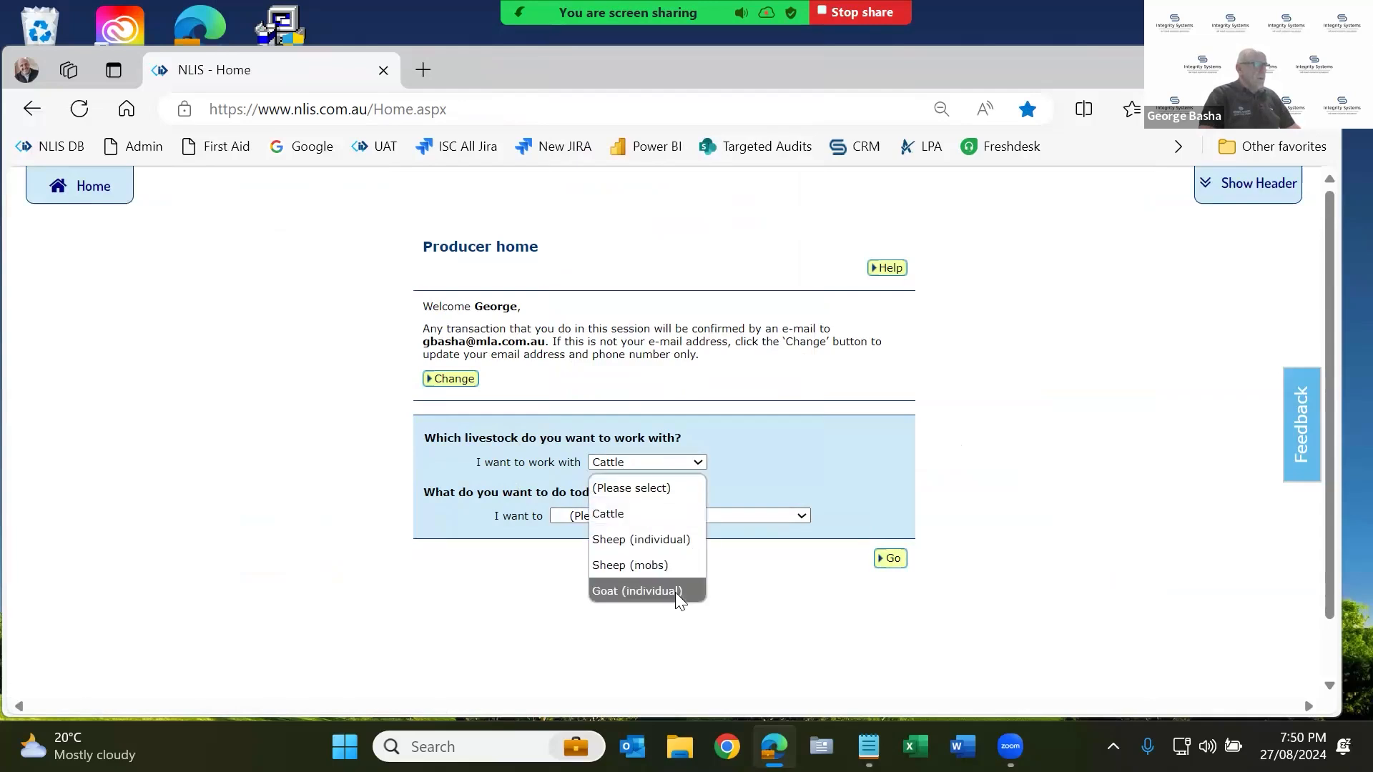
left_click(653, 544)
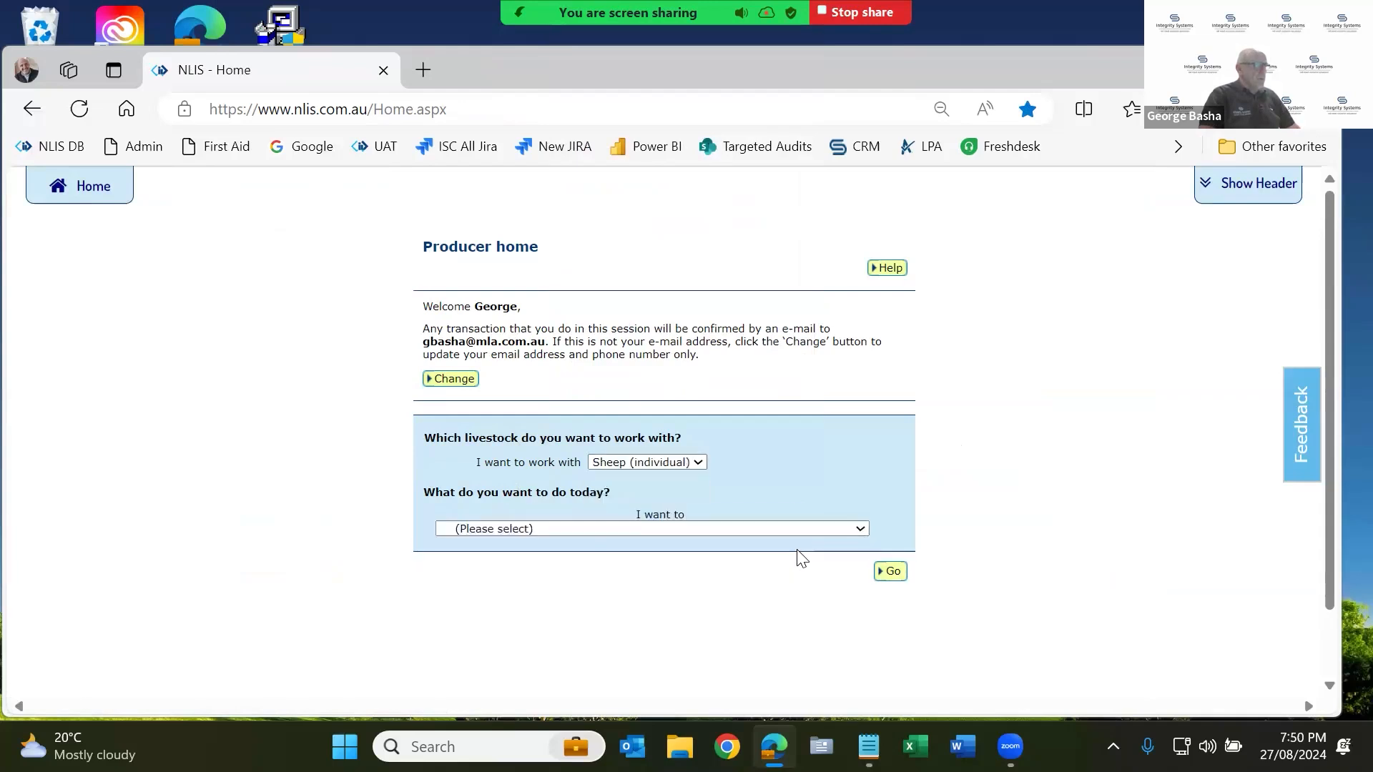
left_click(746, 528)
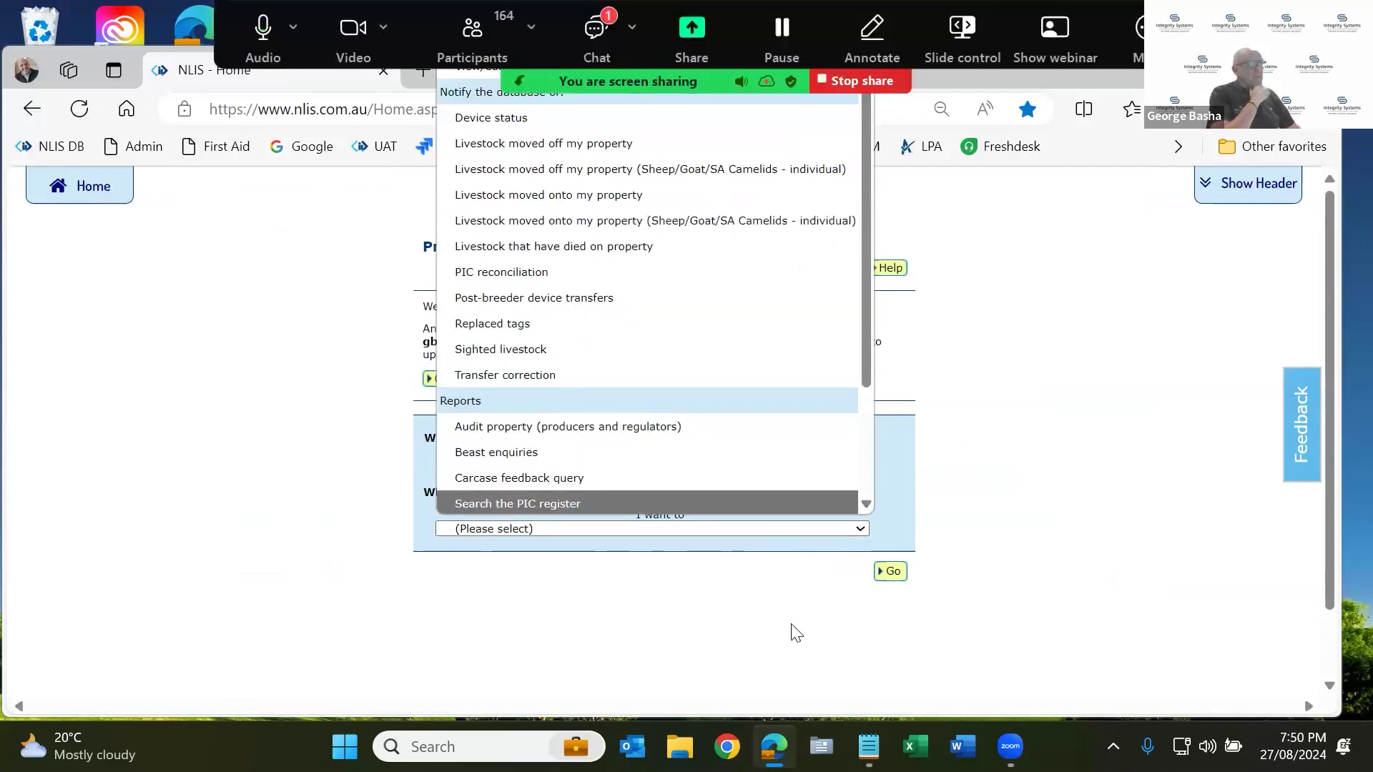
left_click(808, 608)
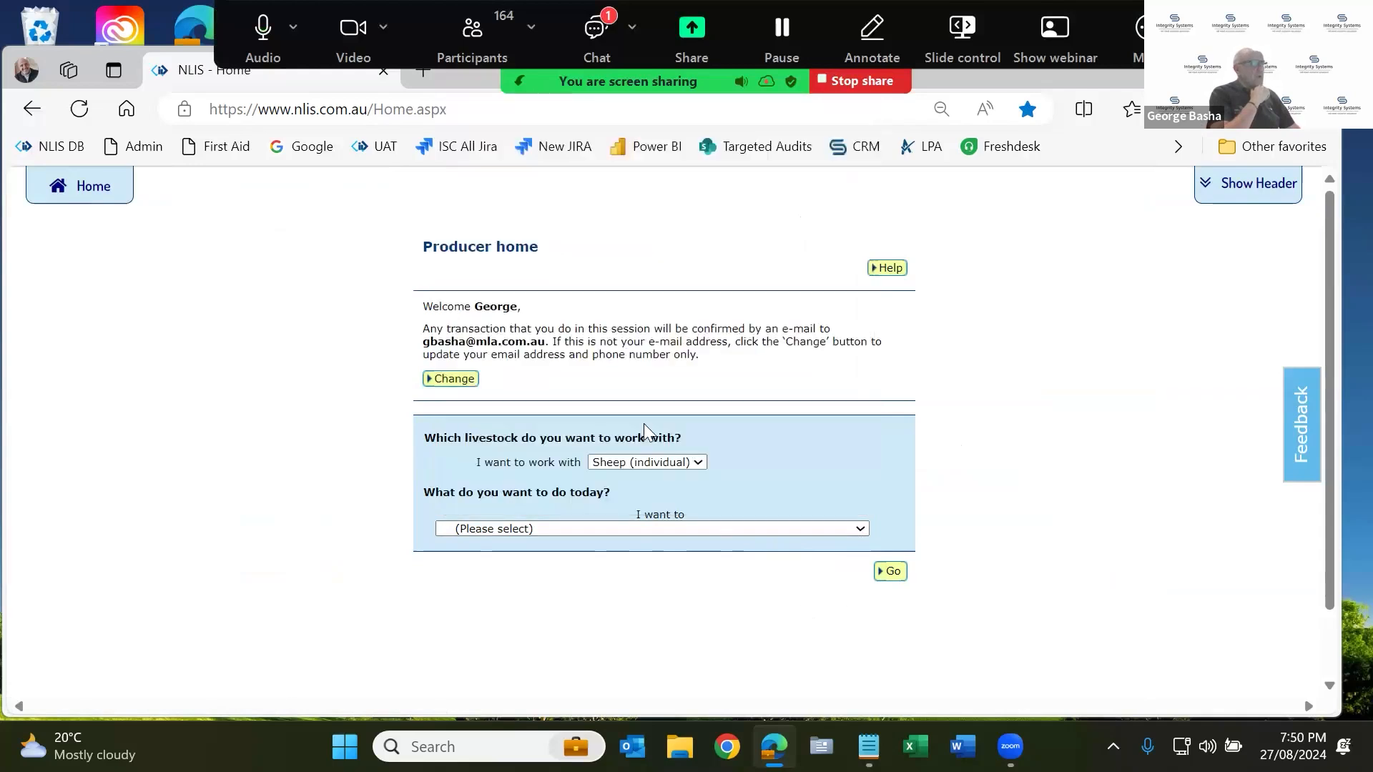
Switch the livestock type back to Cattle and glance at the cattle task list.
left_click(647, 461)
left_click(651, 512)
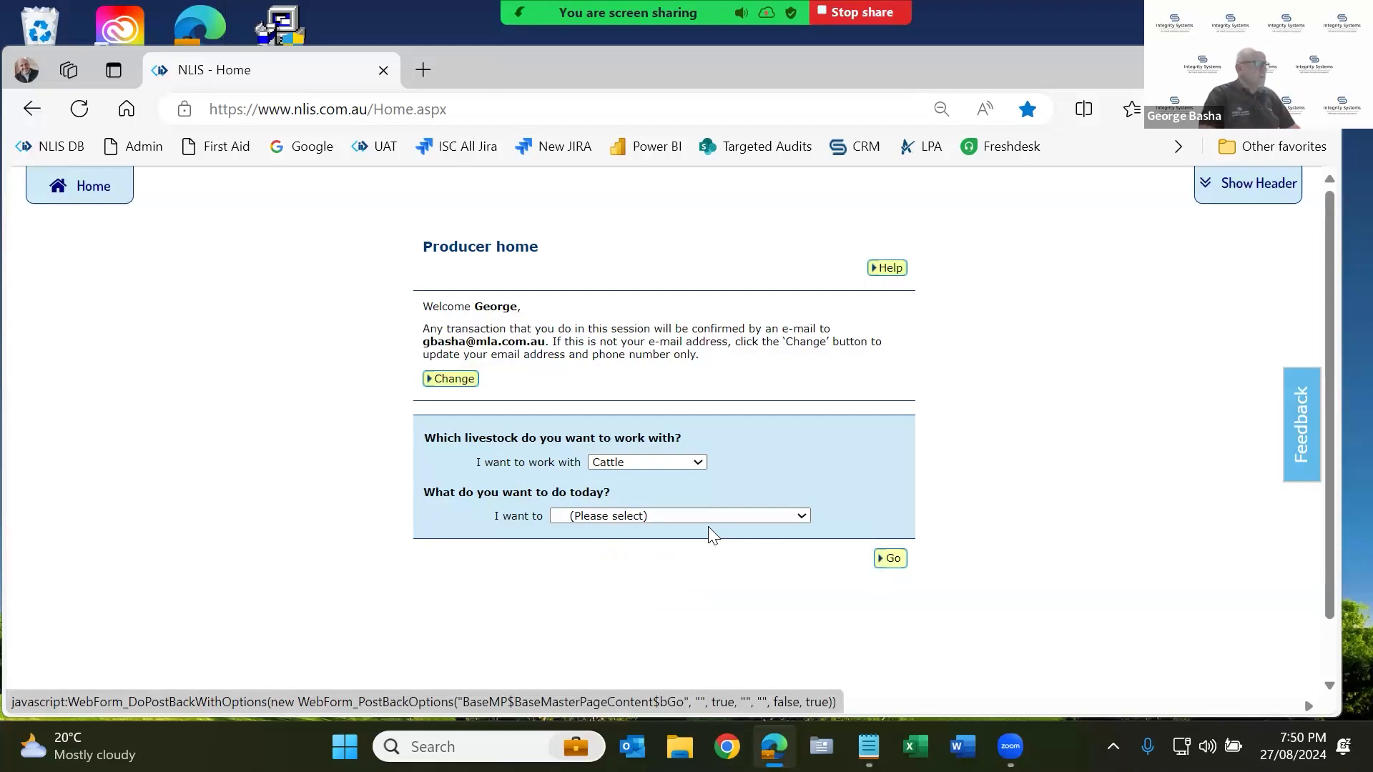
left_click(696, 512)
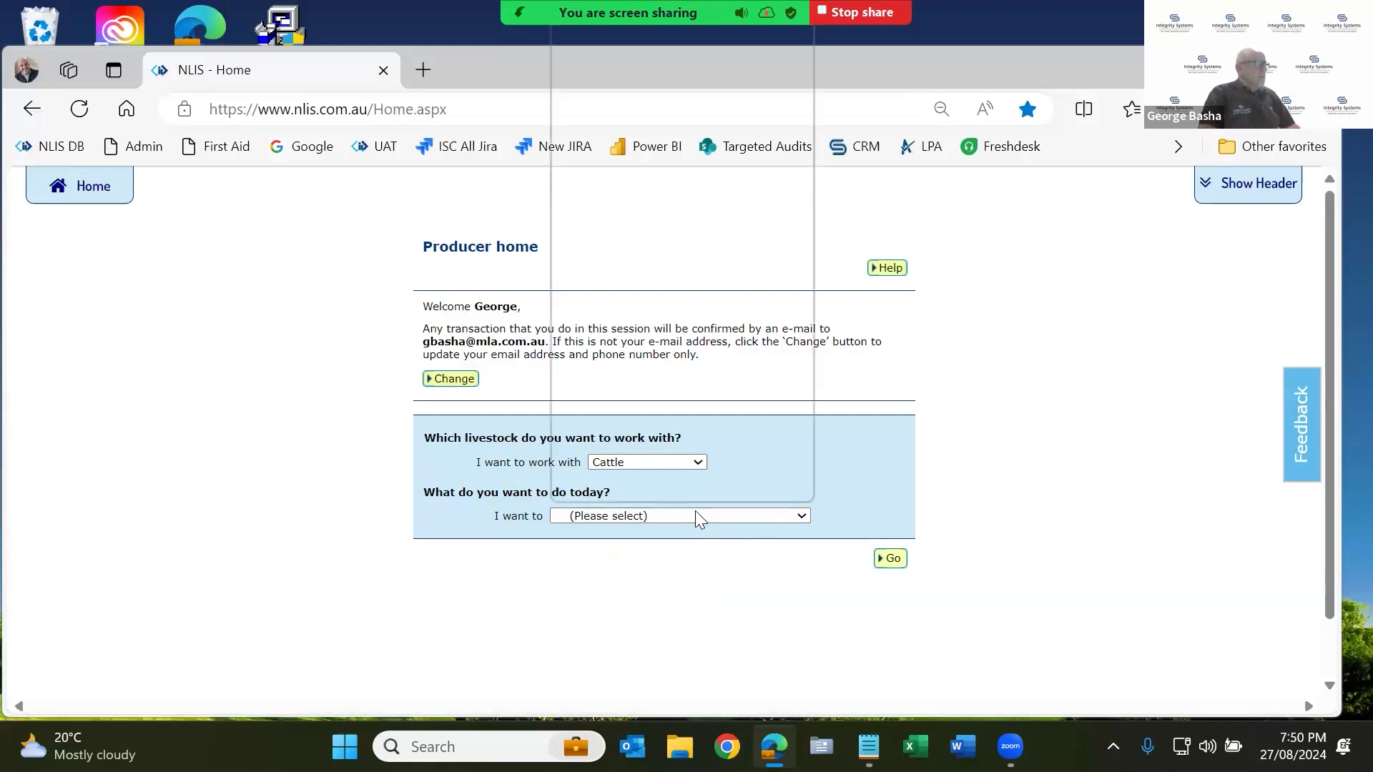
left_click(725, 580)
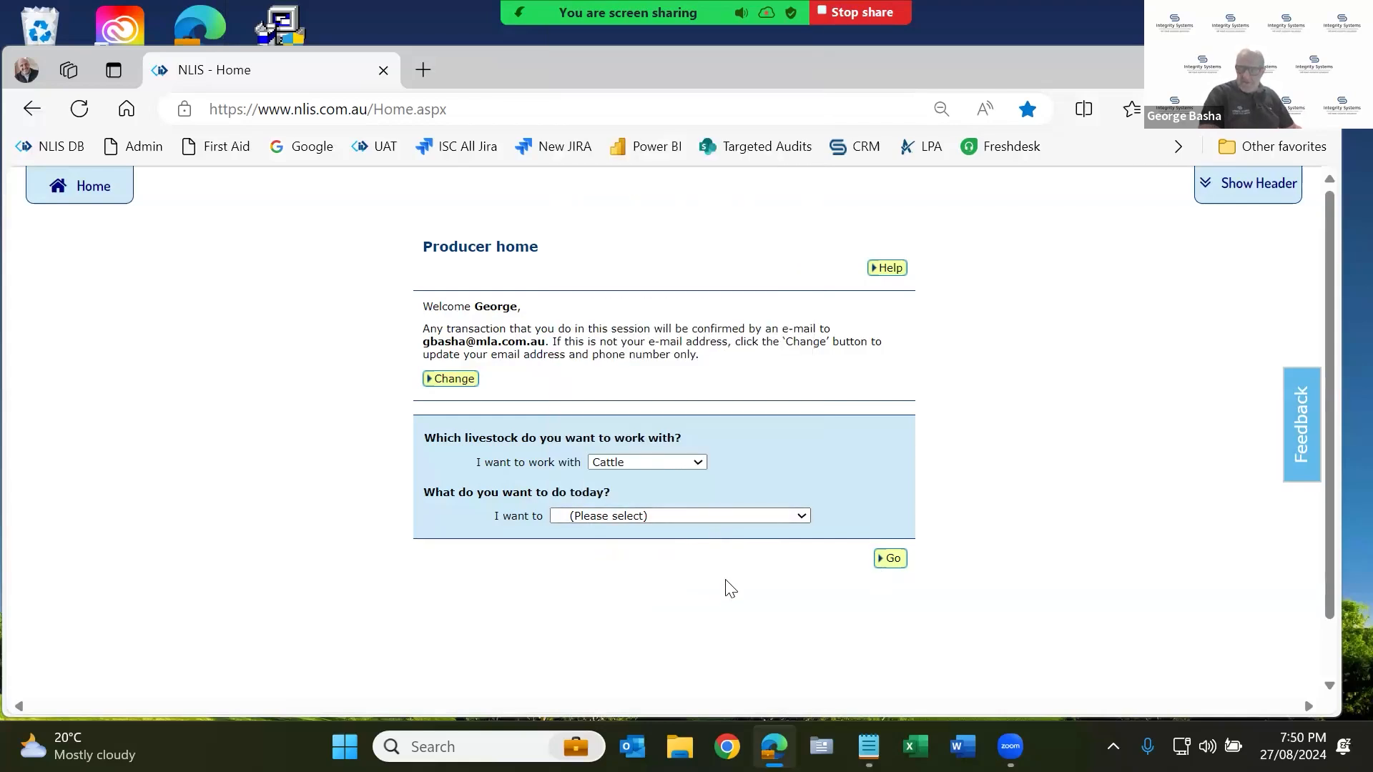